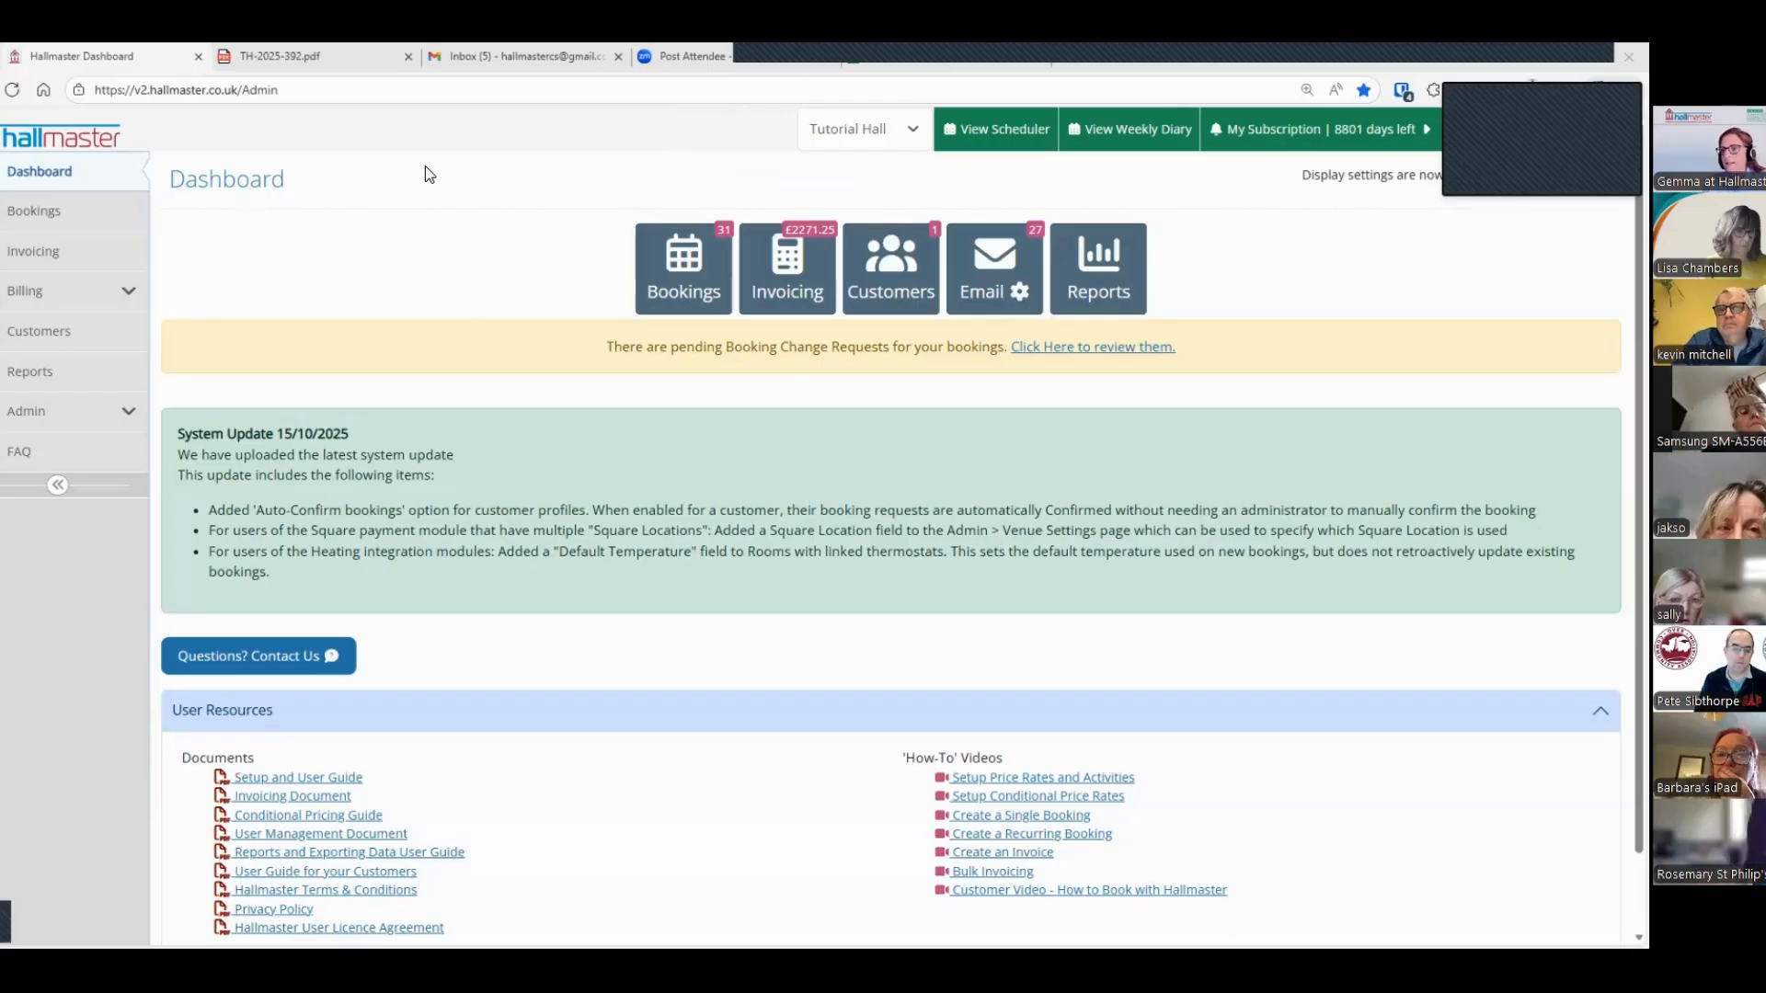
Step: Open the Tutorial Hall scheduler, switch it to the customer view and slightly enlarge the calendar text
scroll(425, 179, "down", 1)
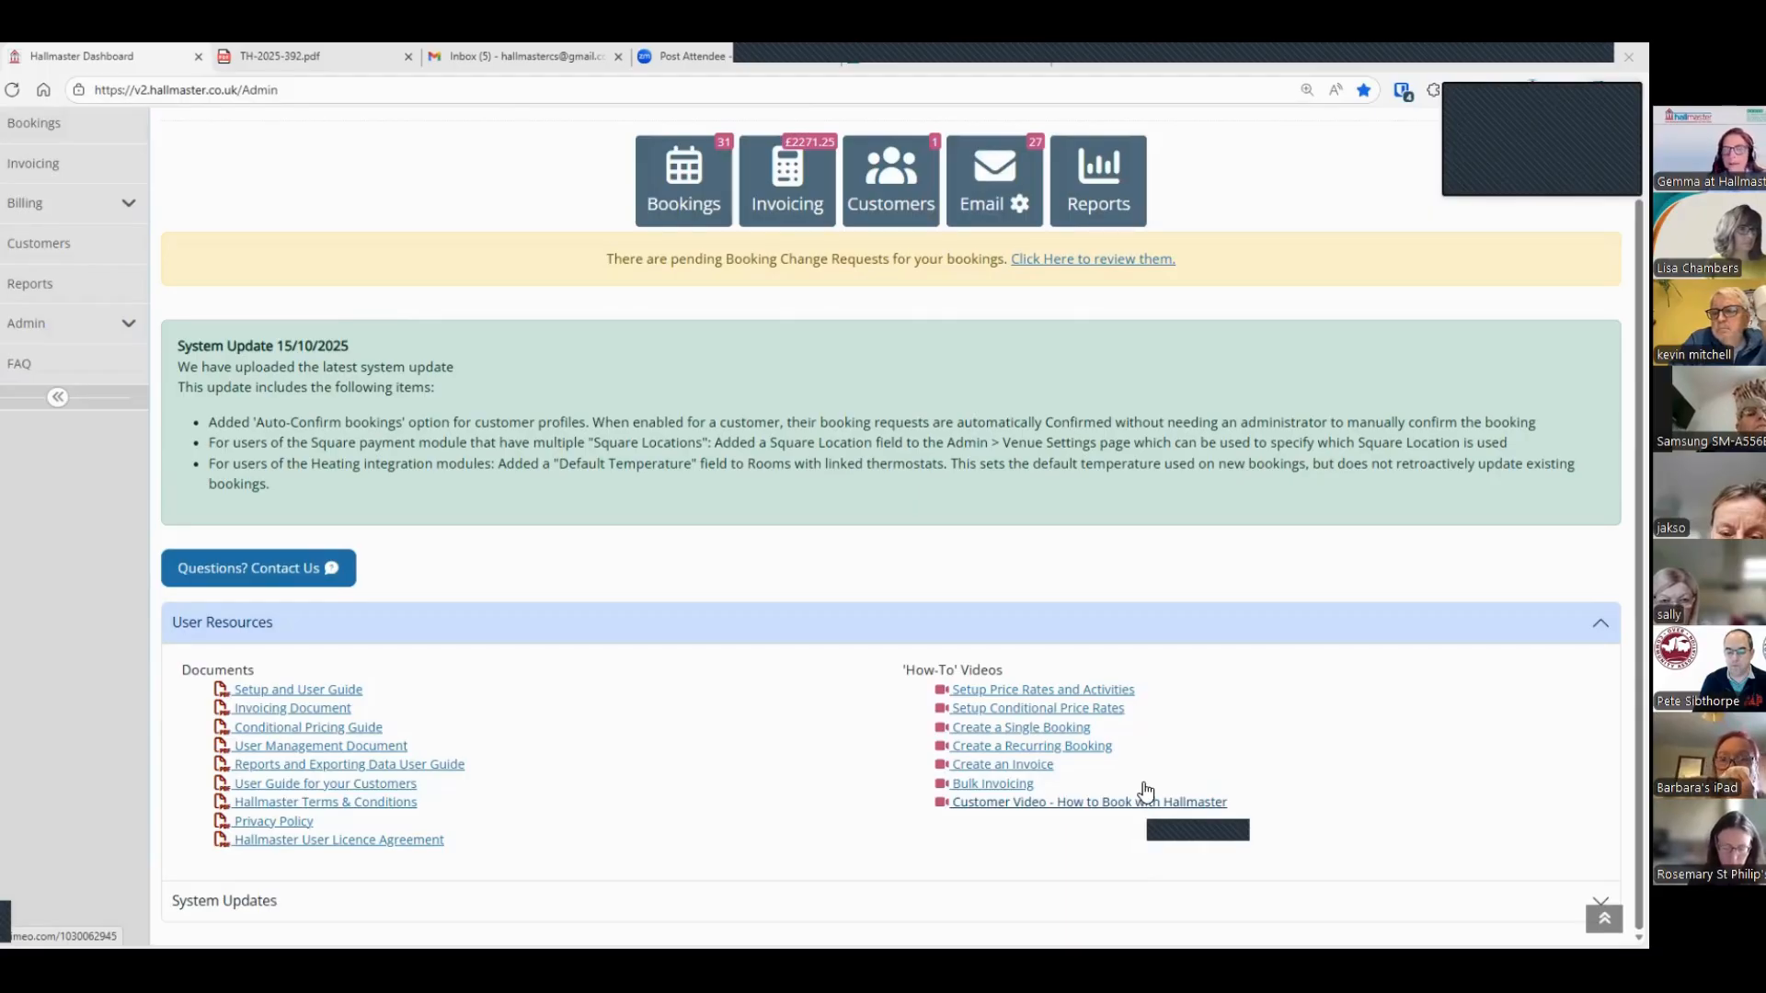
scroll(1207, 664, "up", 1)
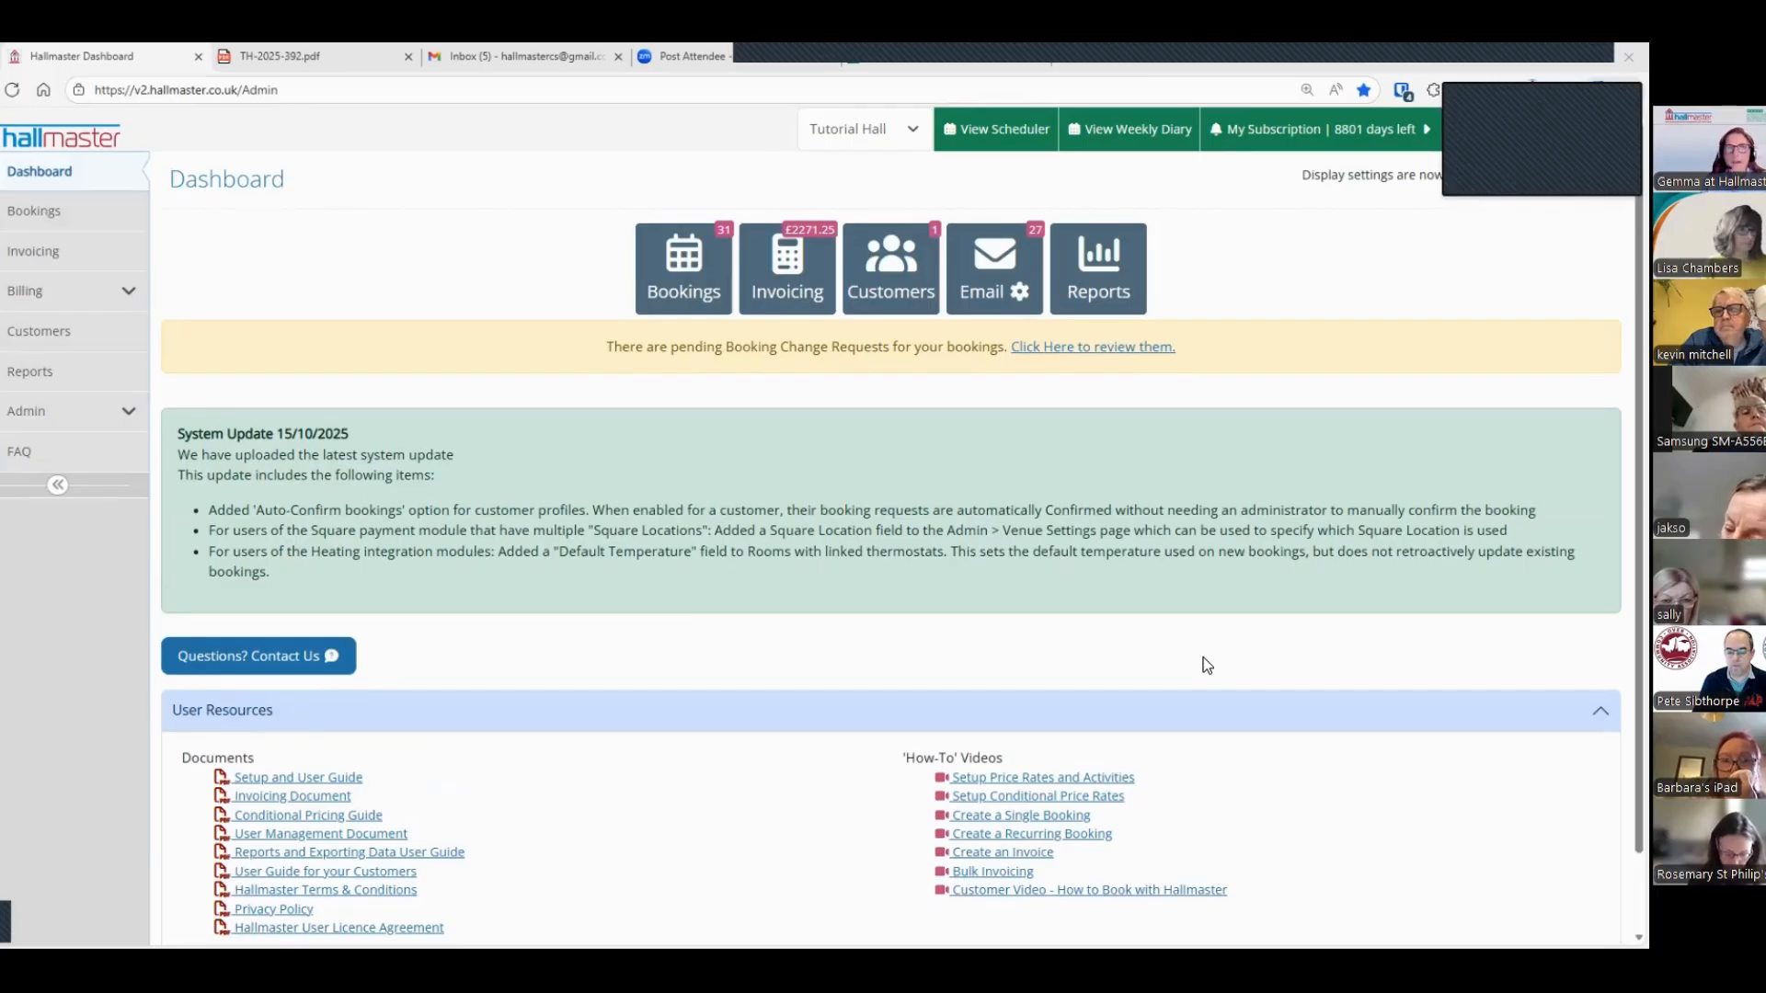
left_click(990, 138)
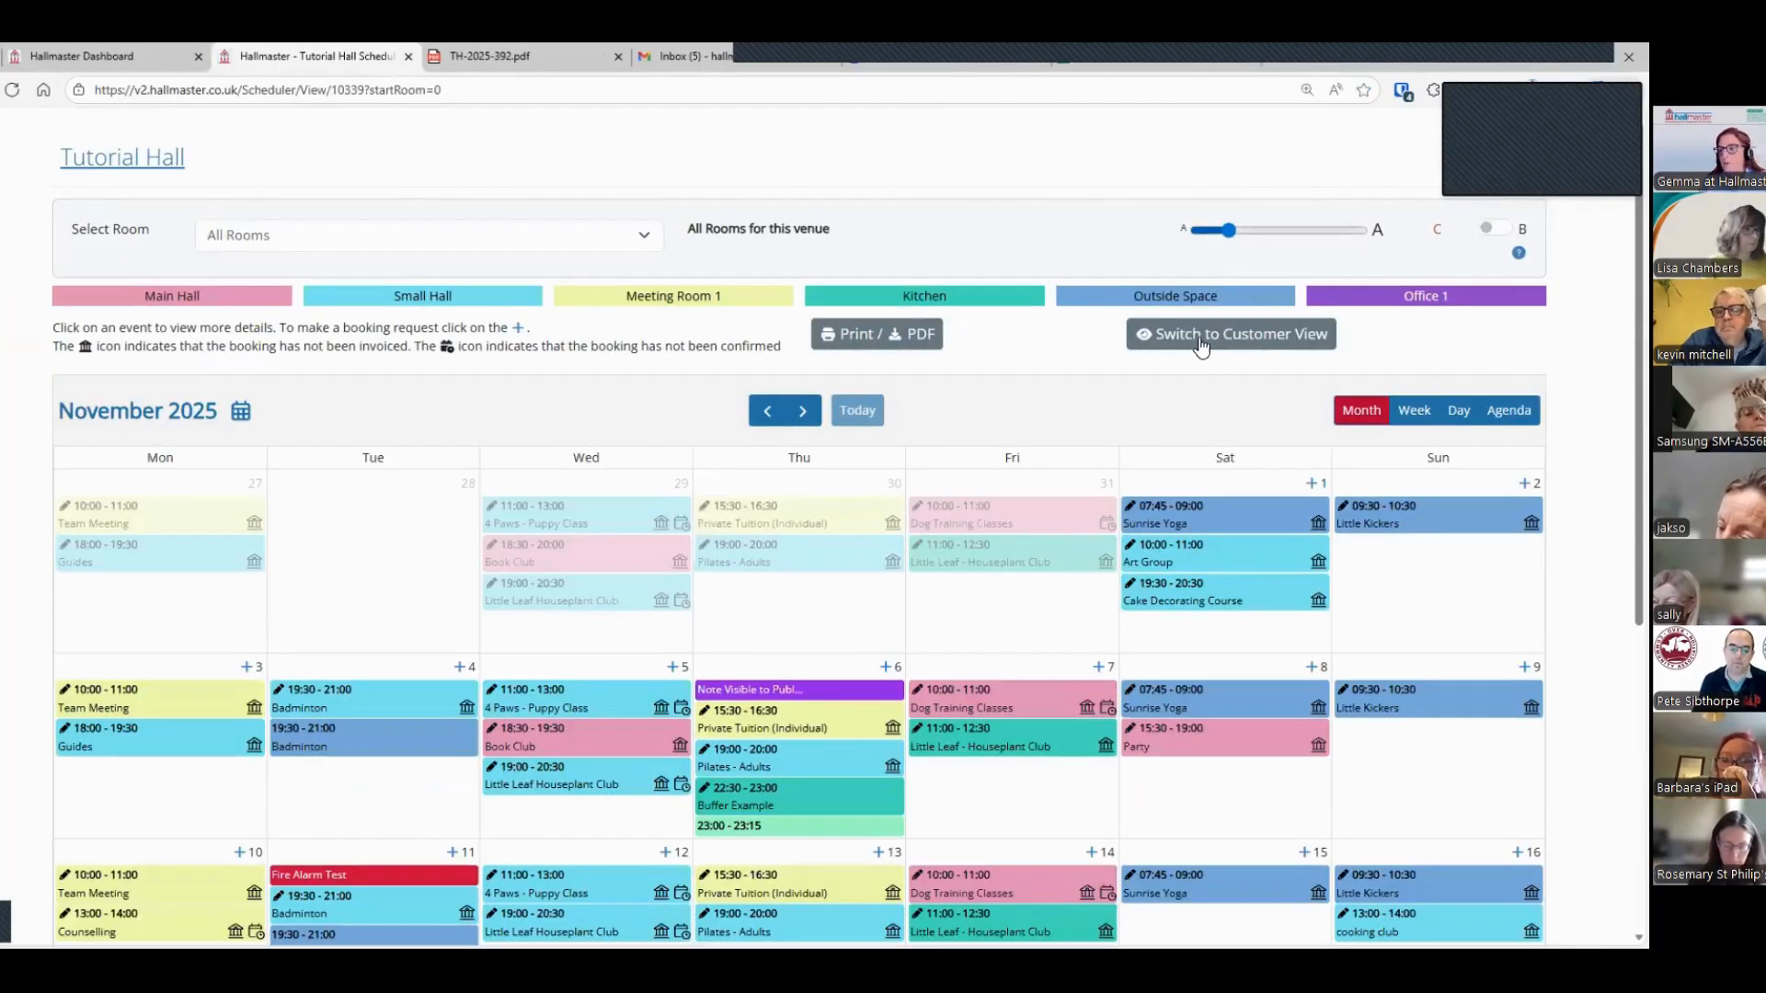
left_click(1235, 338)
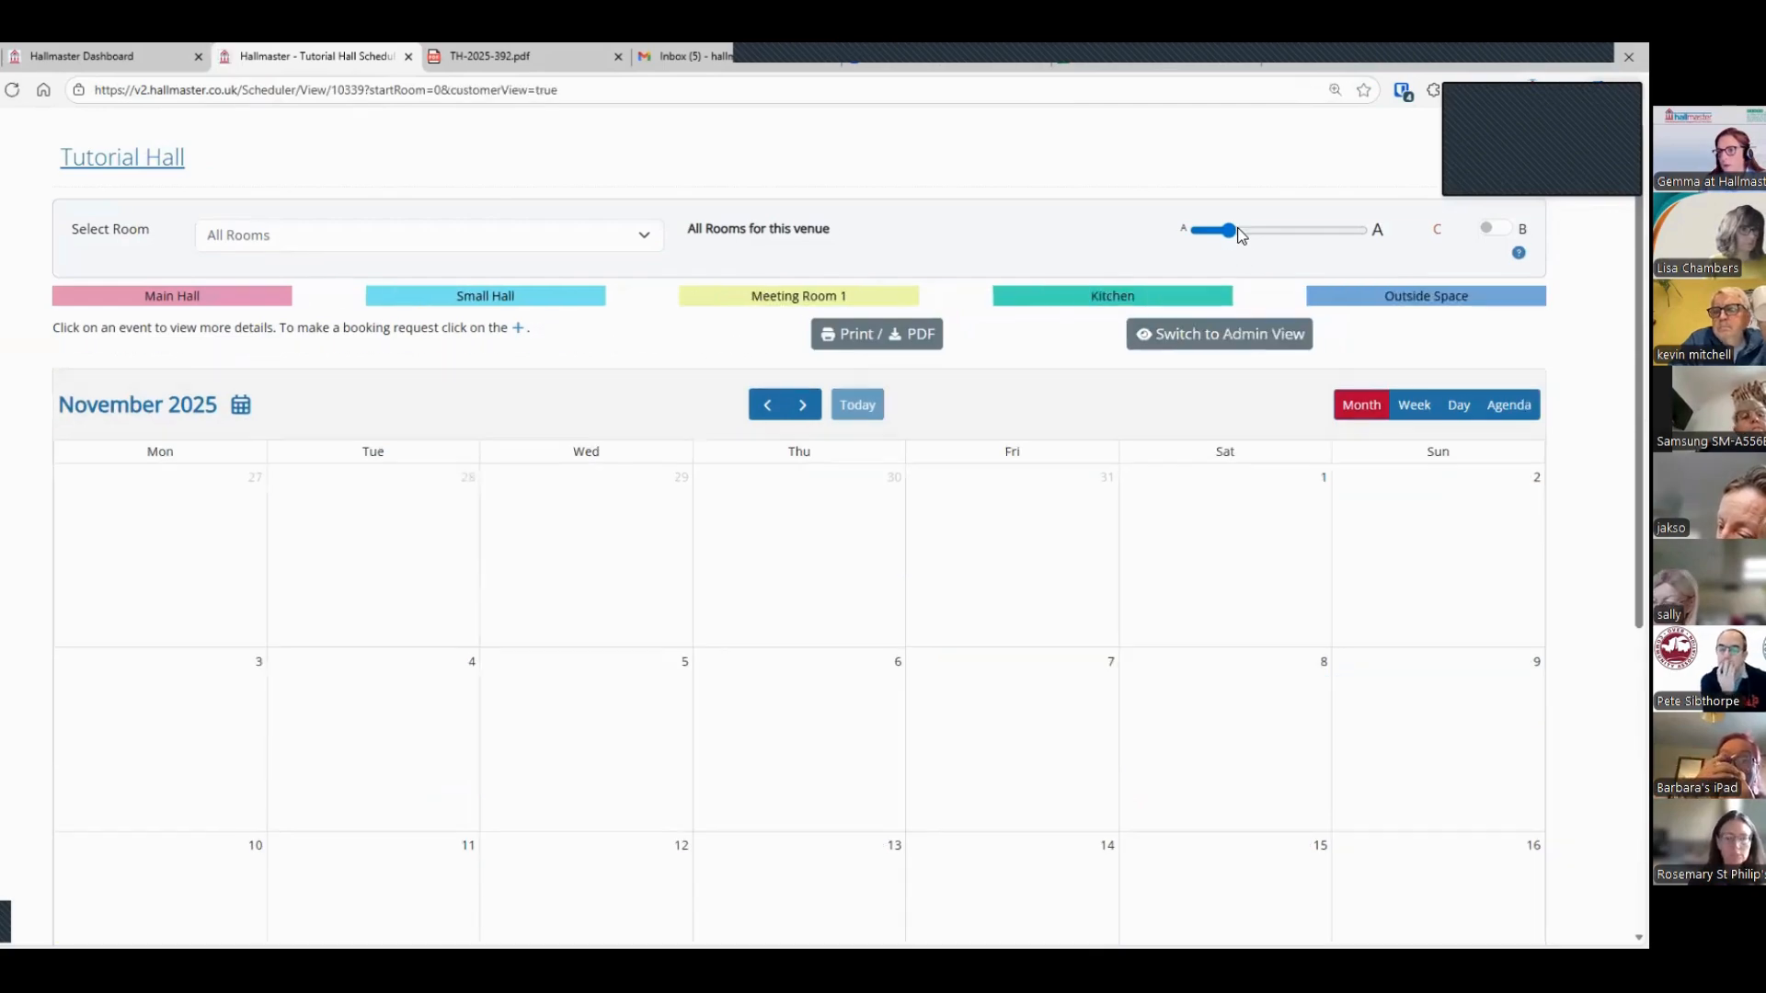
left_click(1241, 230)
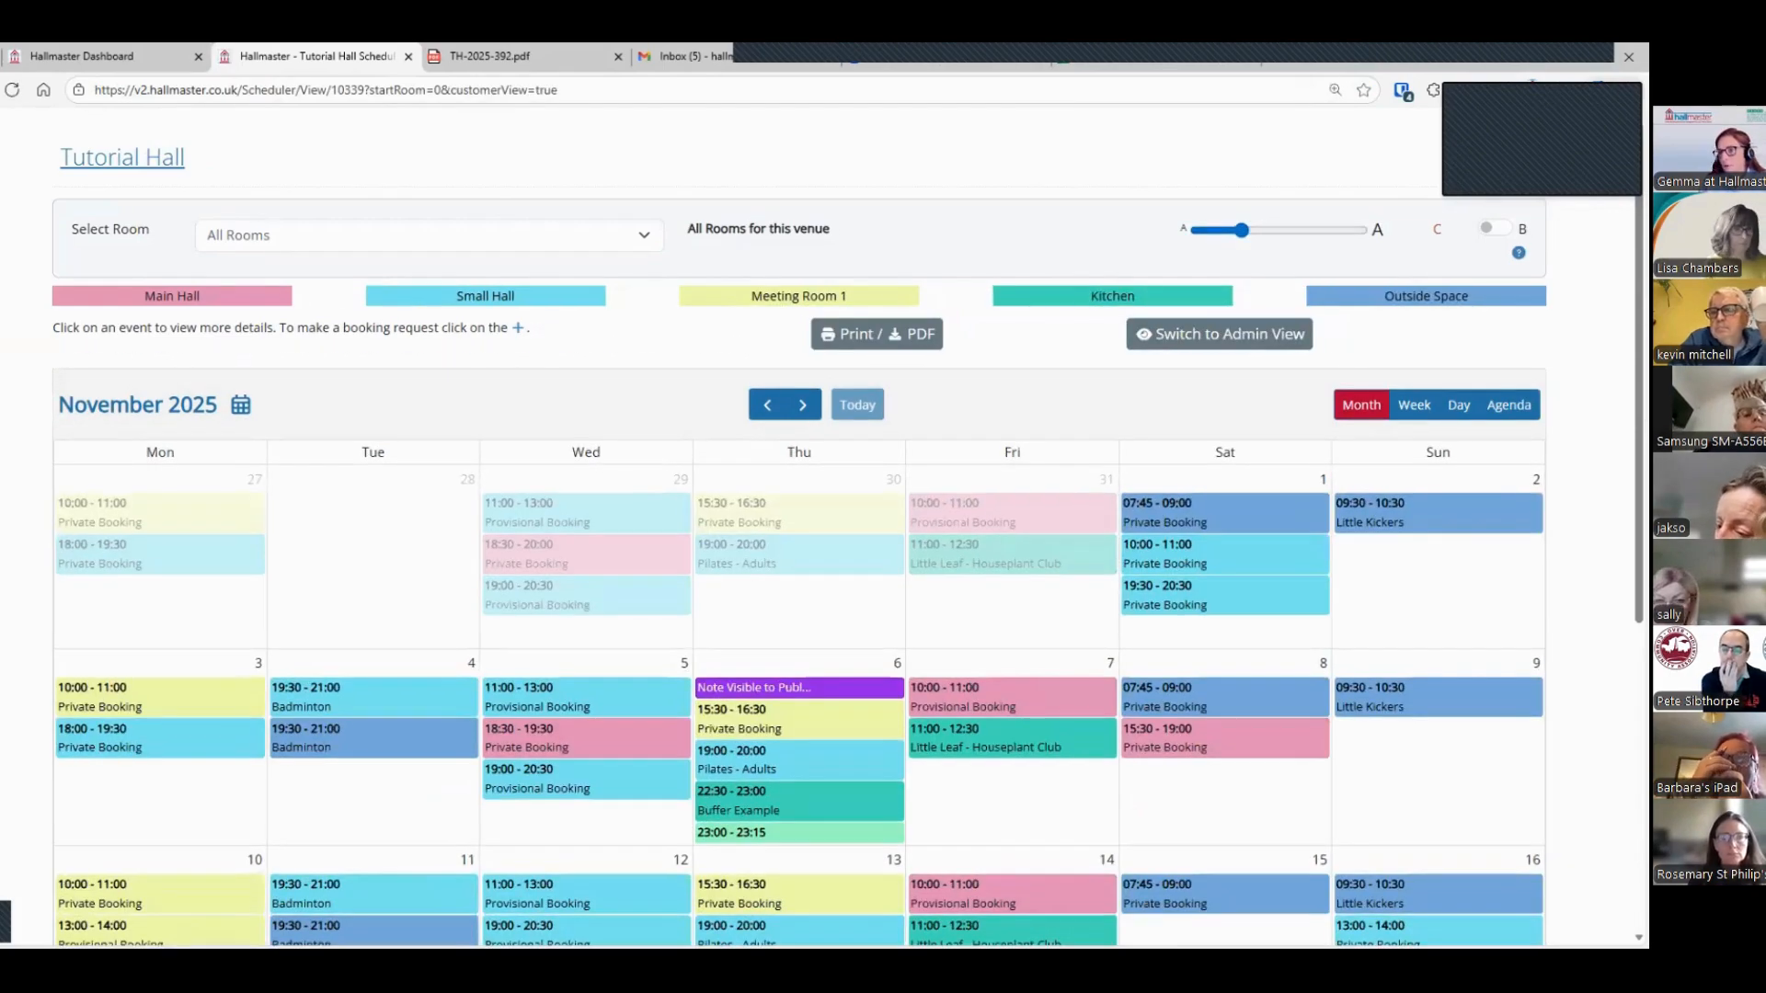
Step: Review the November 2025 customer calendar and view the details of the Little Leaf - Houseplant Club booking on 7 November
scroll(798, 539, "down", 2)
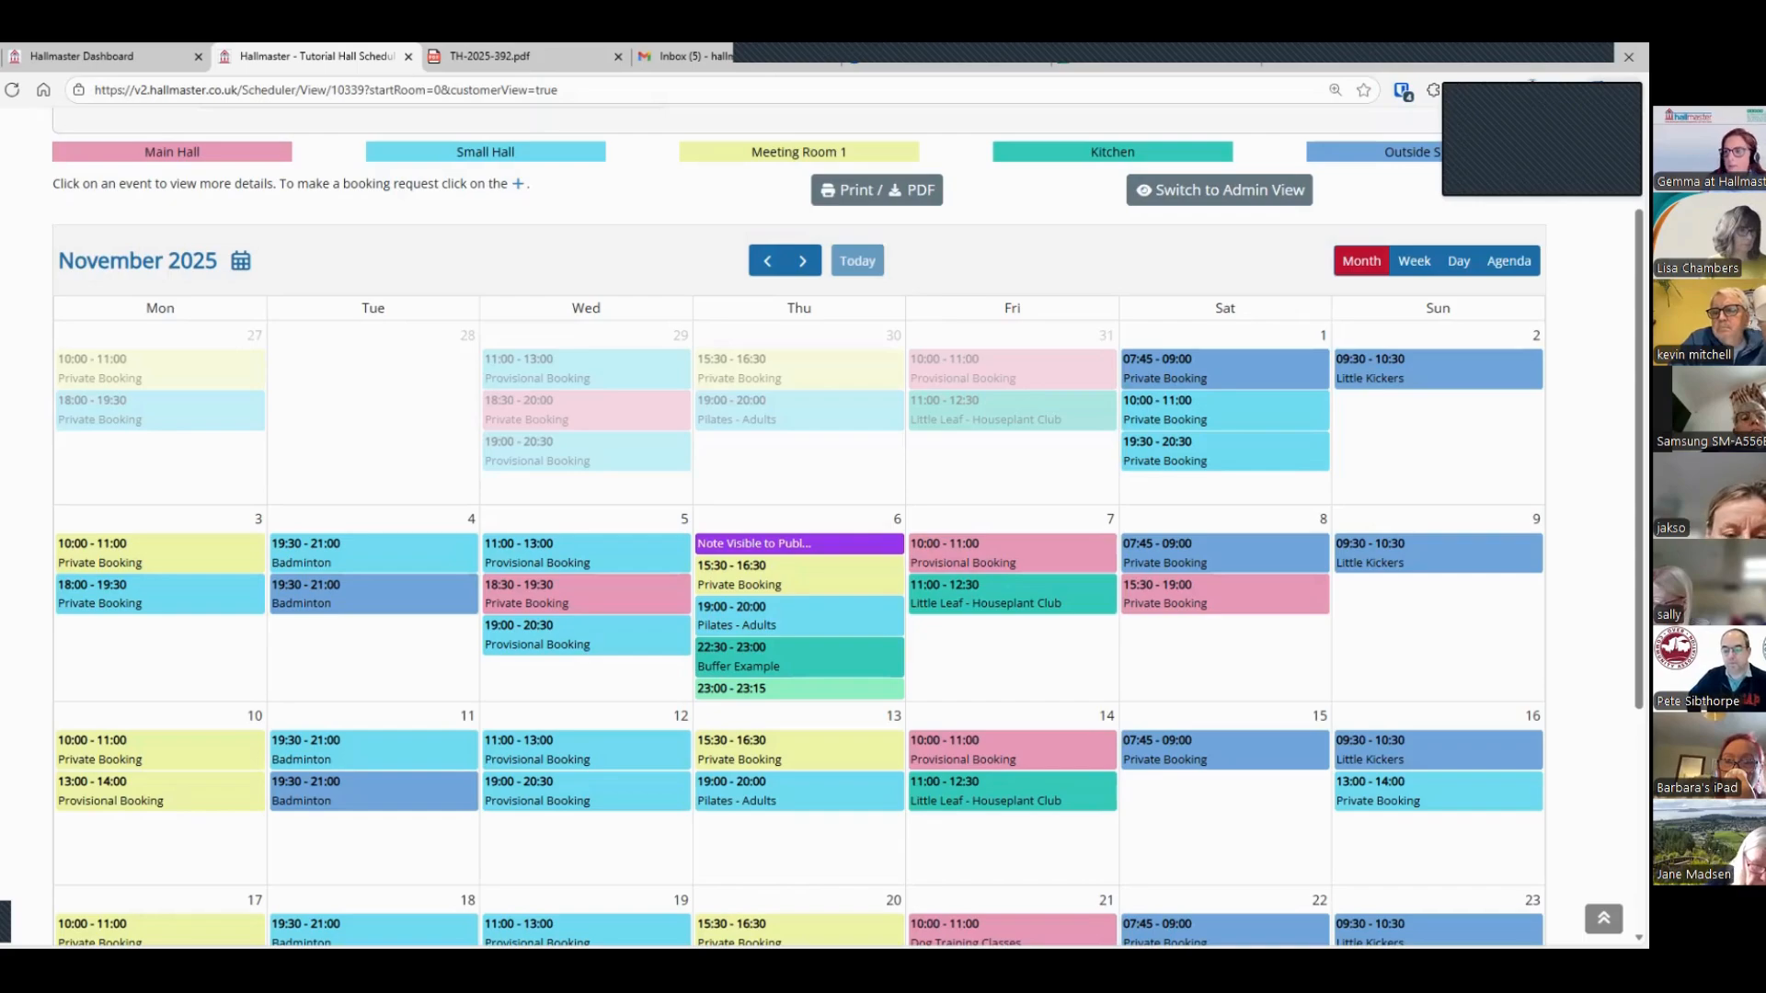
scroll(1327, 500, "down", 4)
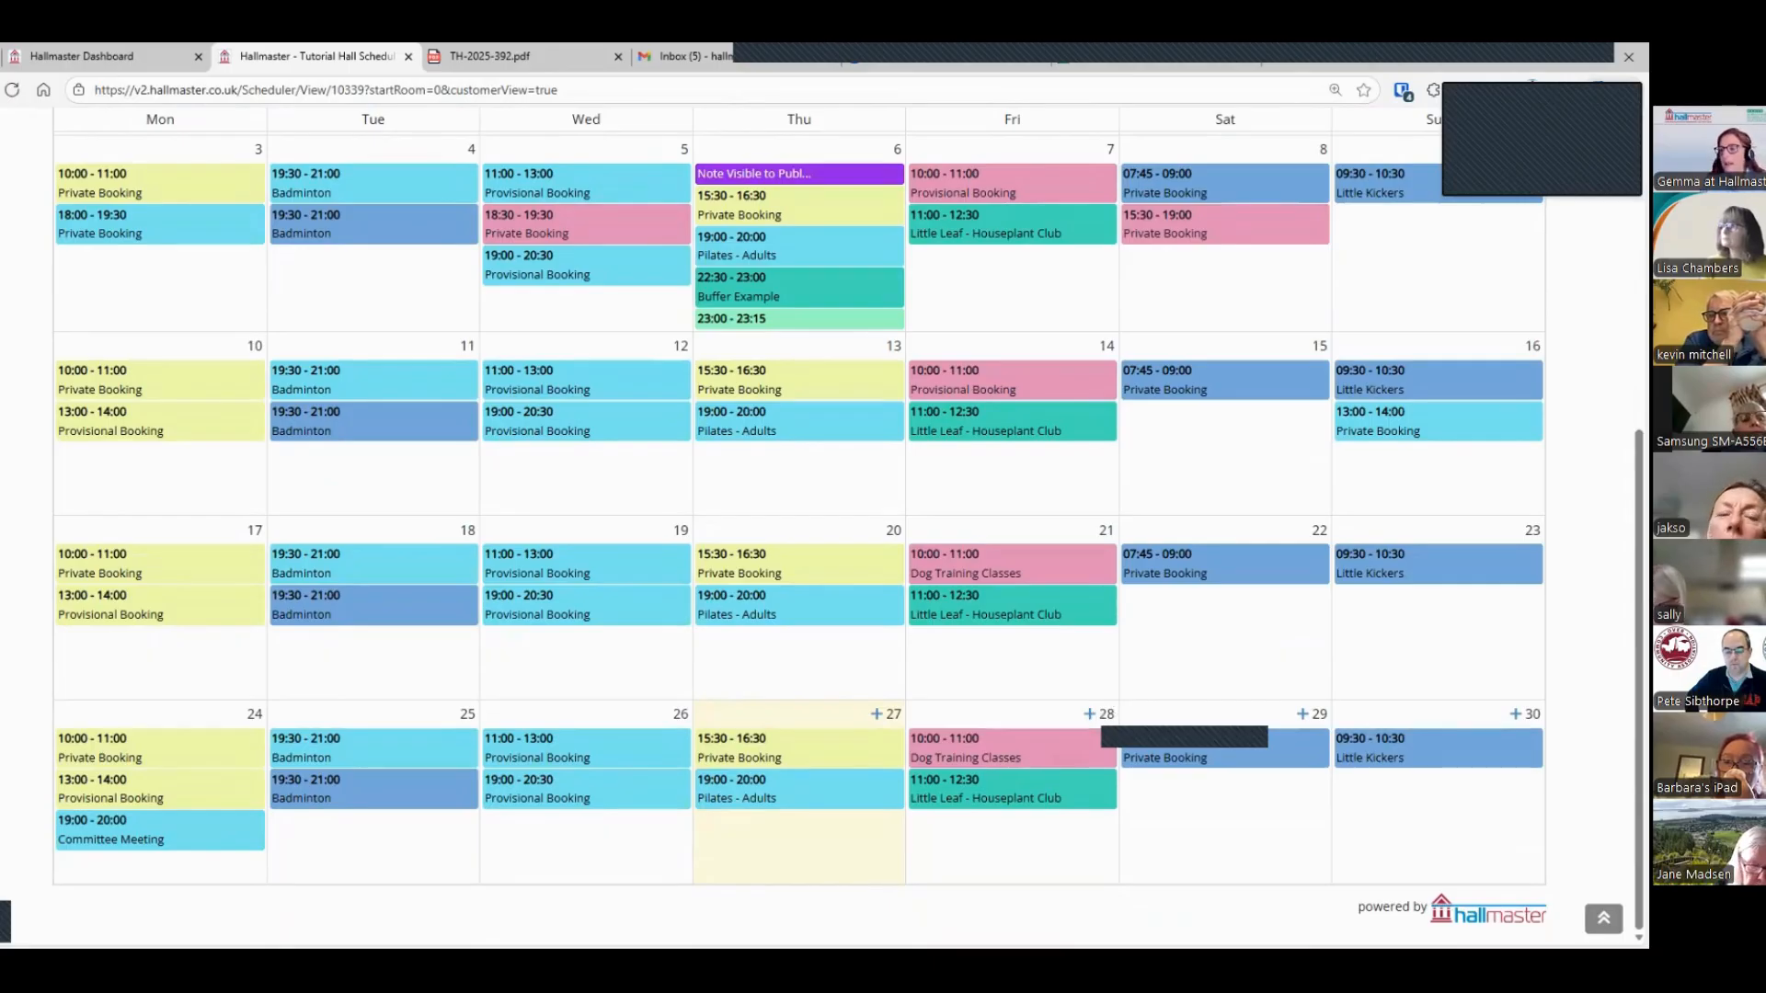
scroll(798, 538, "up", 4)
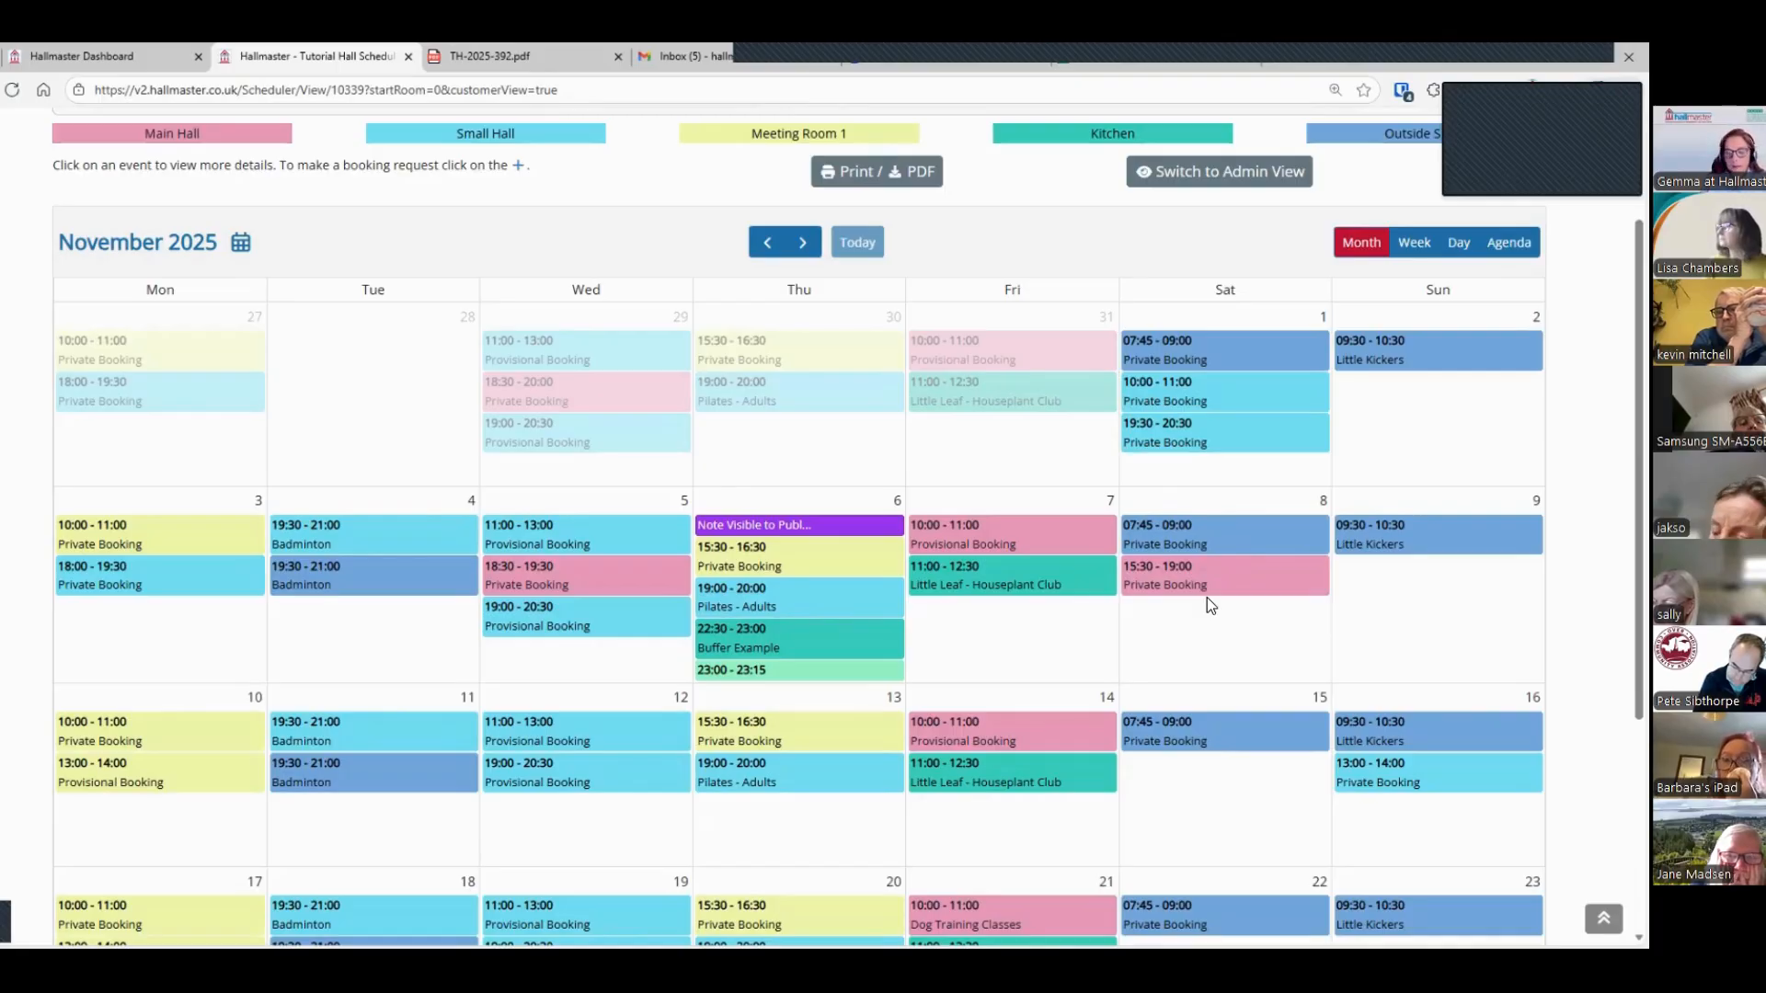
left_click(993, 585)
scroll(980, 431, "down", 2)
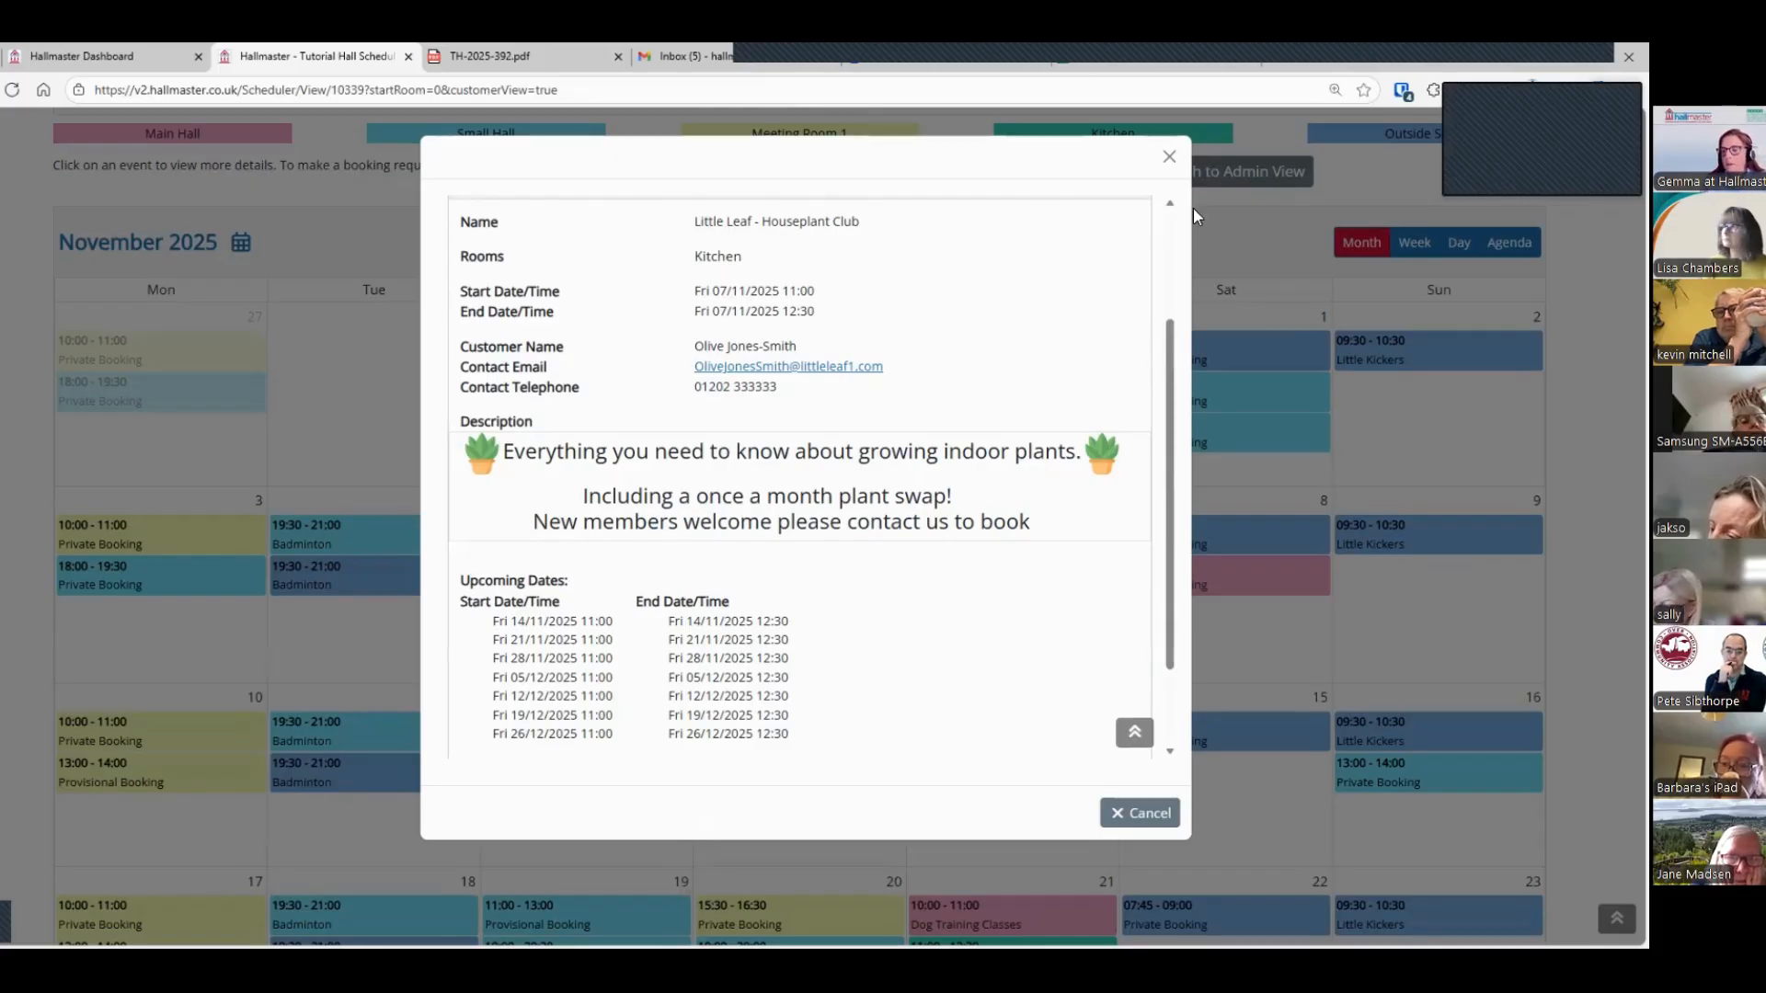
left_click(1228, 505)
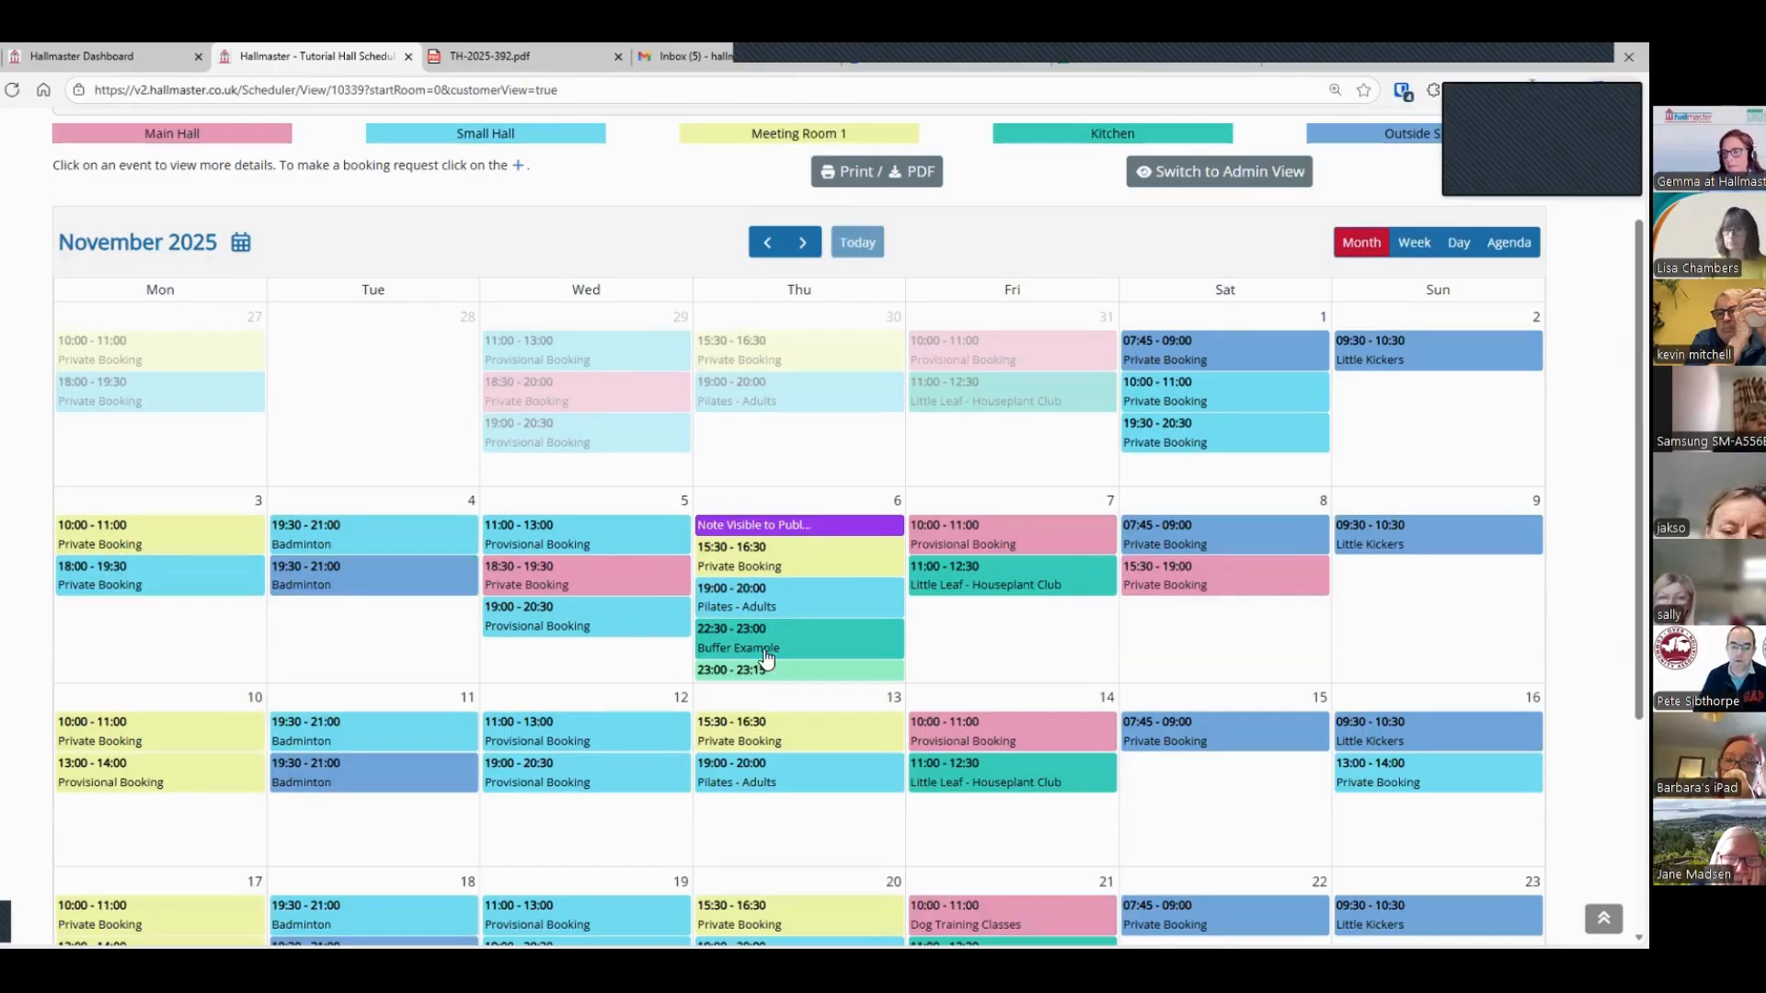
Step: Return the scheduler to the admin view, slightly enlarge its text and review the November bookings and calendar notes
left_click(1224, 179)
left_click_drag(1231, 230, 1248, 230)
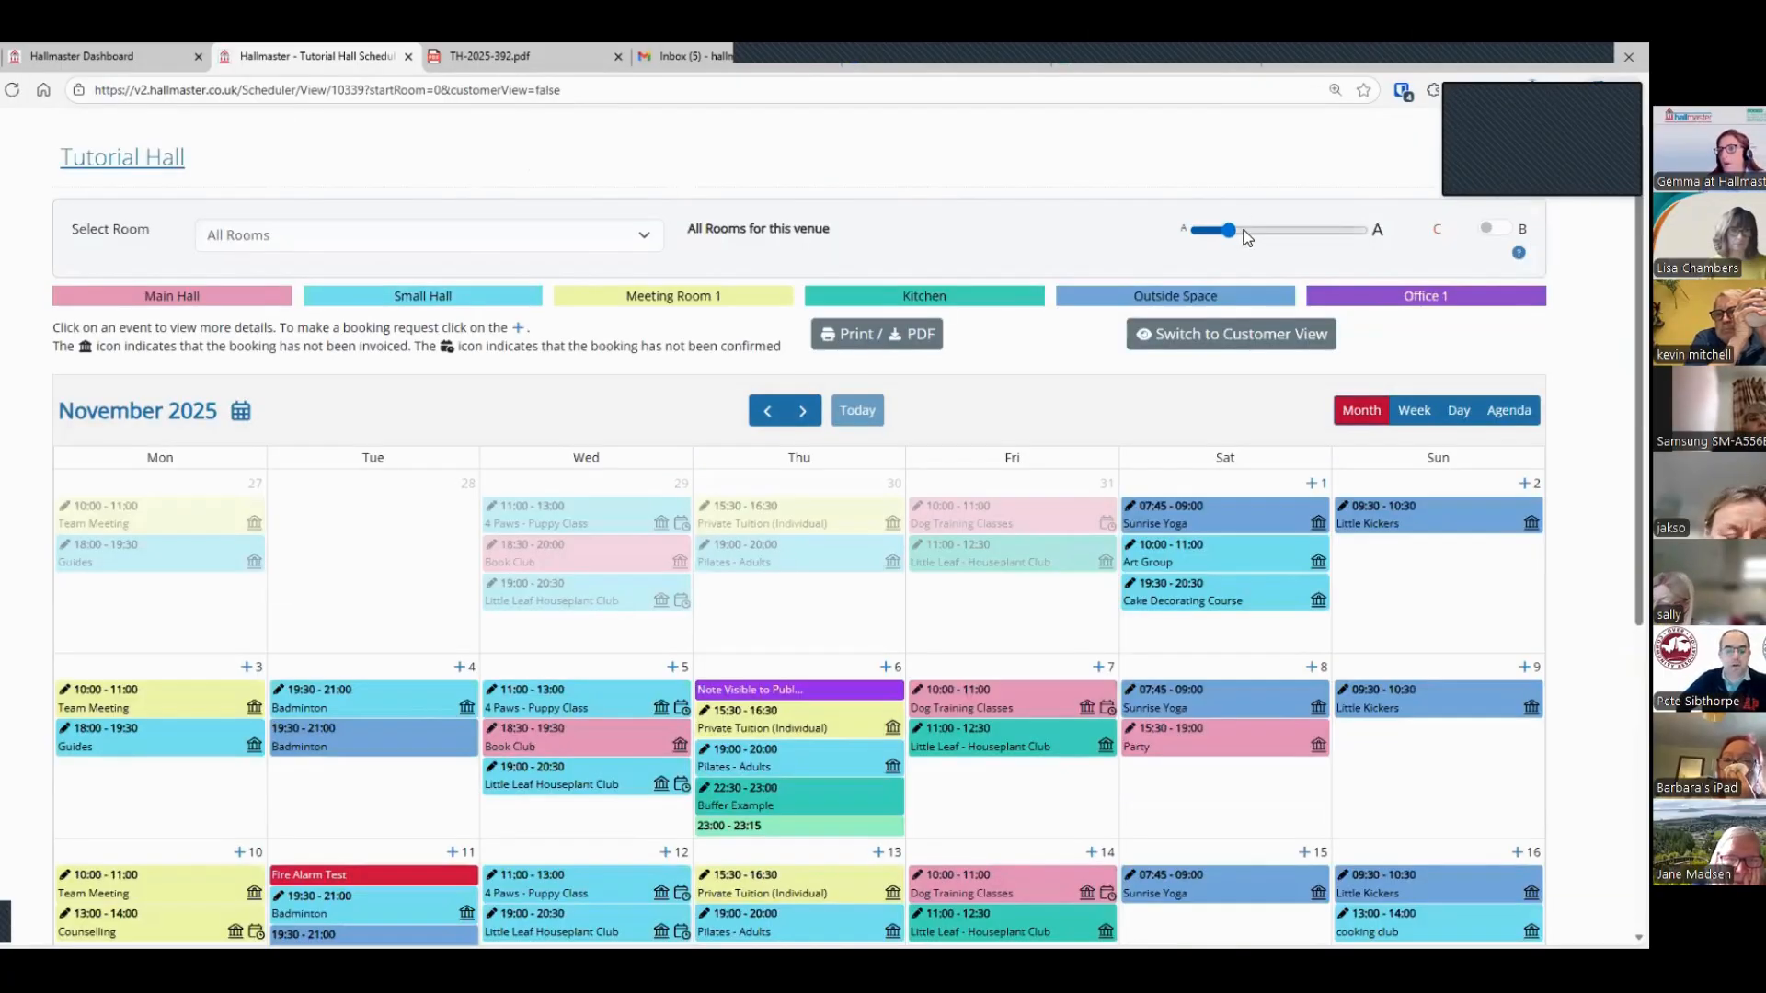
scroll(892, 479, "down", 2)
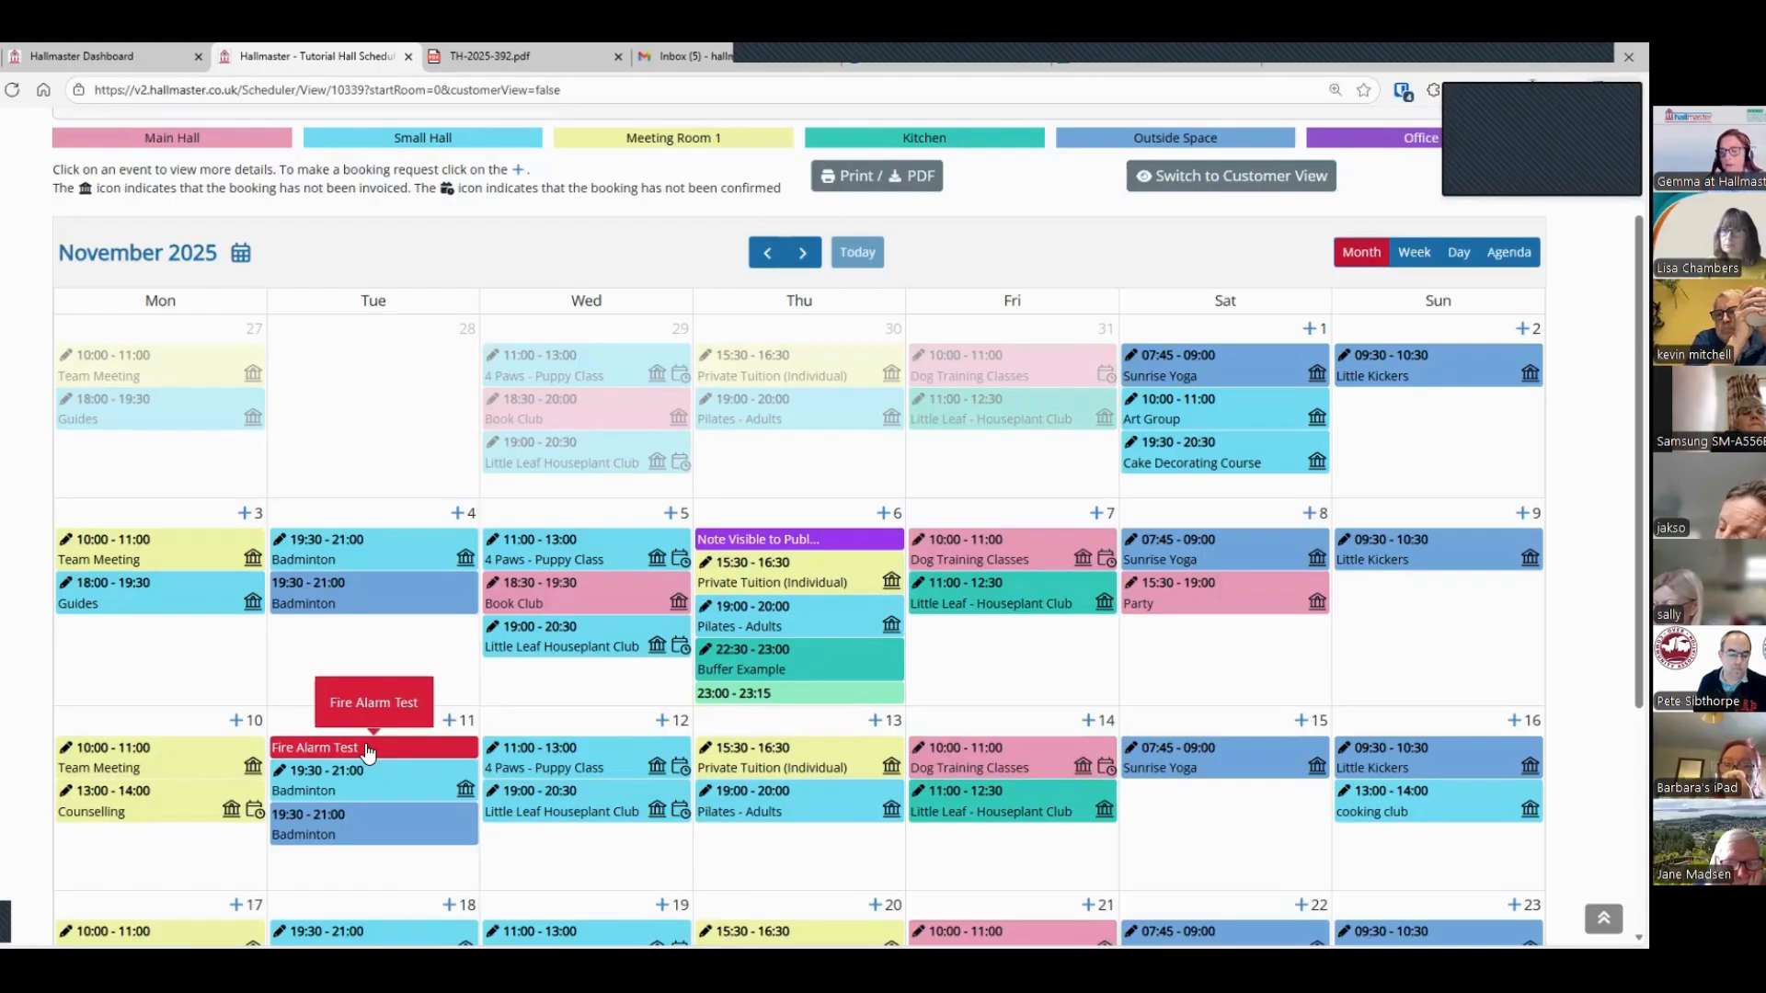
scroll(482, 449, "up", 1)
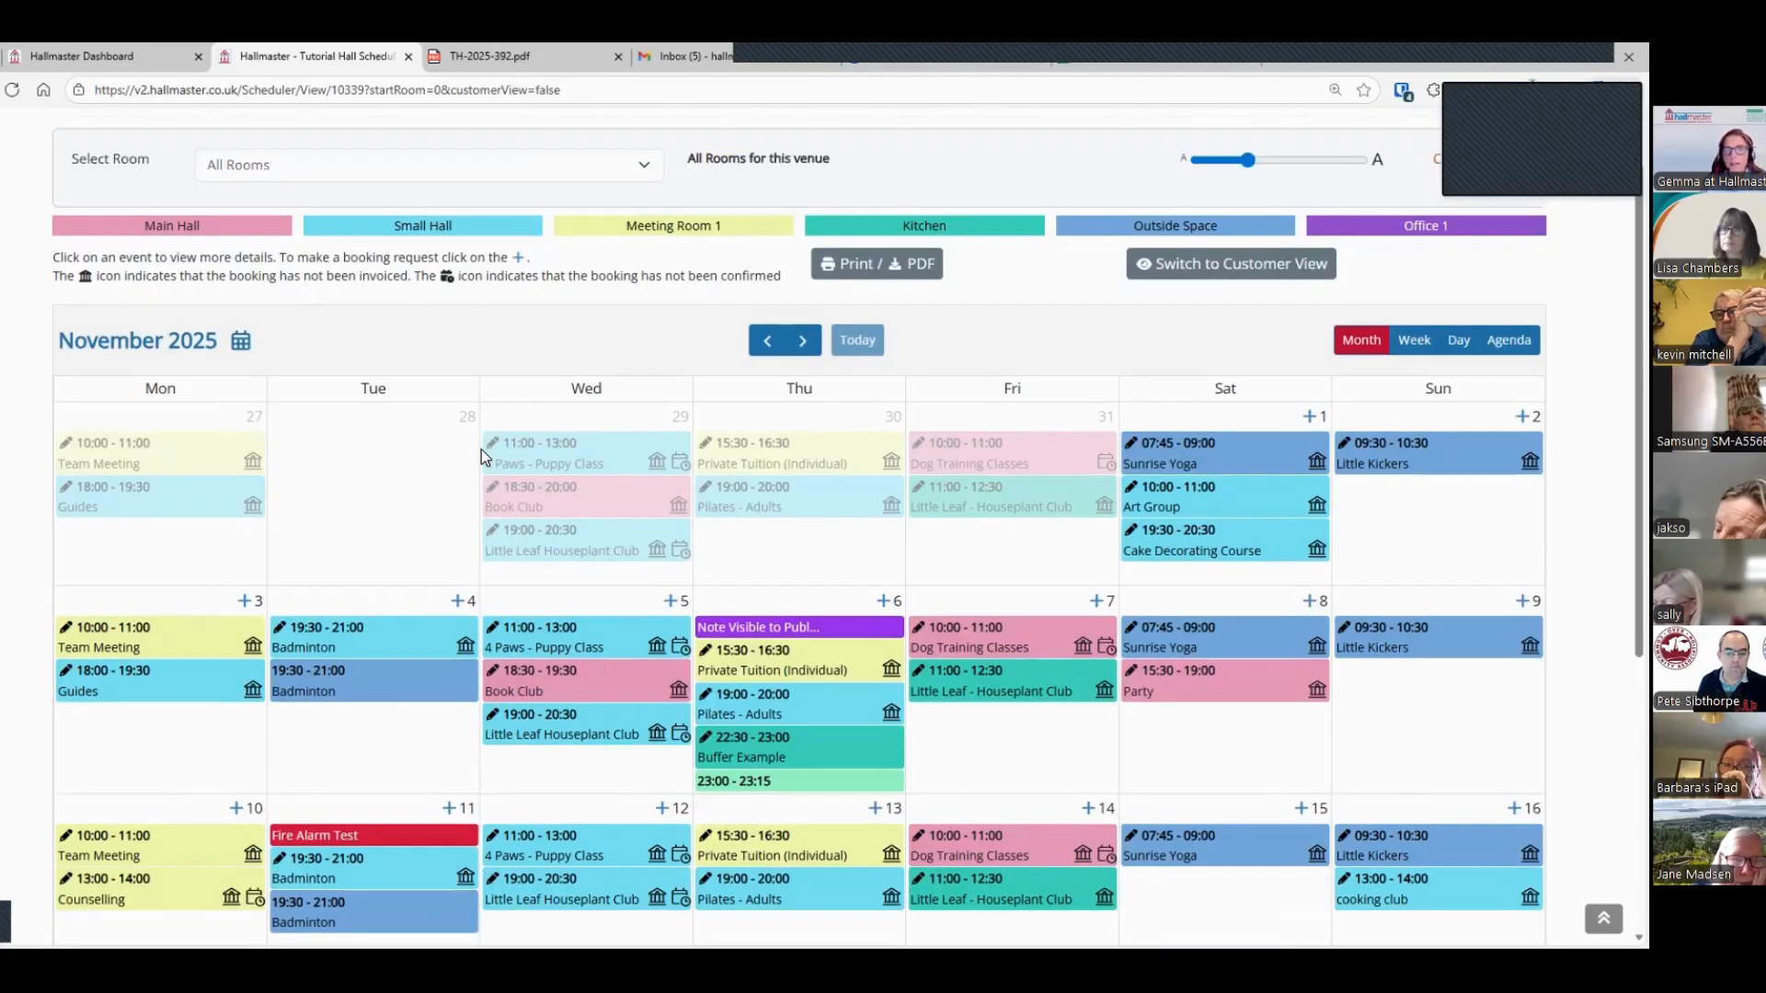
Step: Show only the Small Hall's bookings in the calendar and switch back to All Rooms
left_click(656, 165)
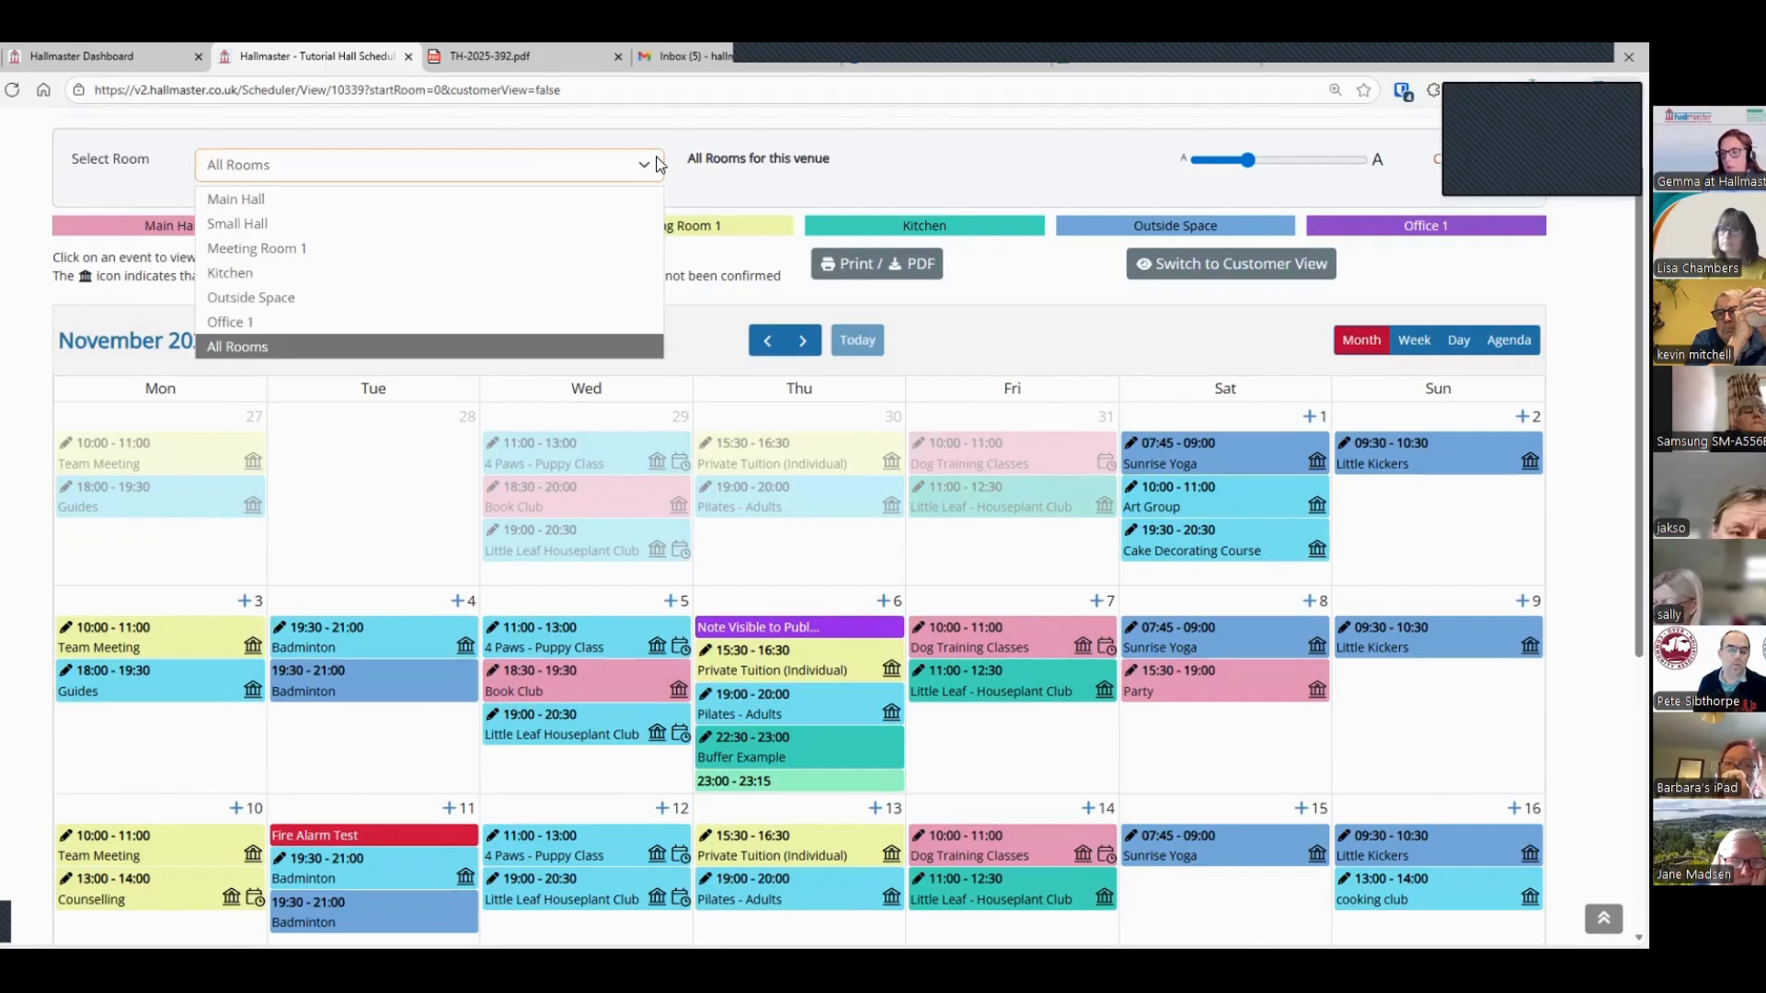
left_click(318, 224)
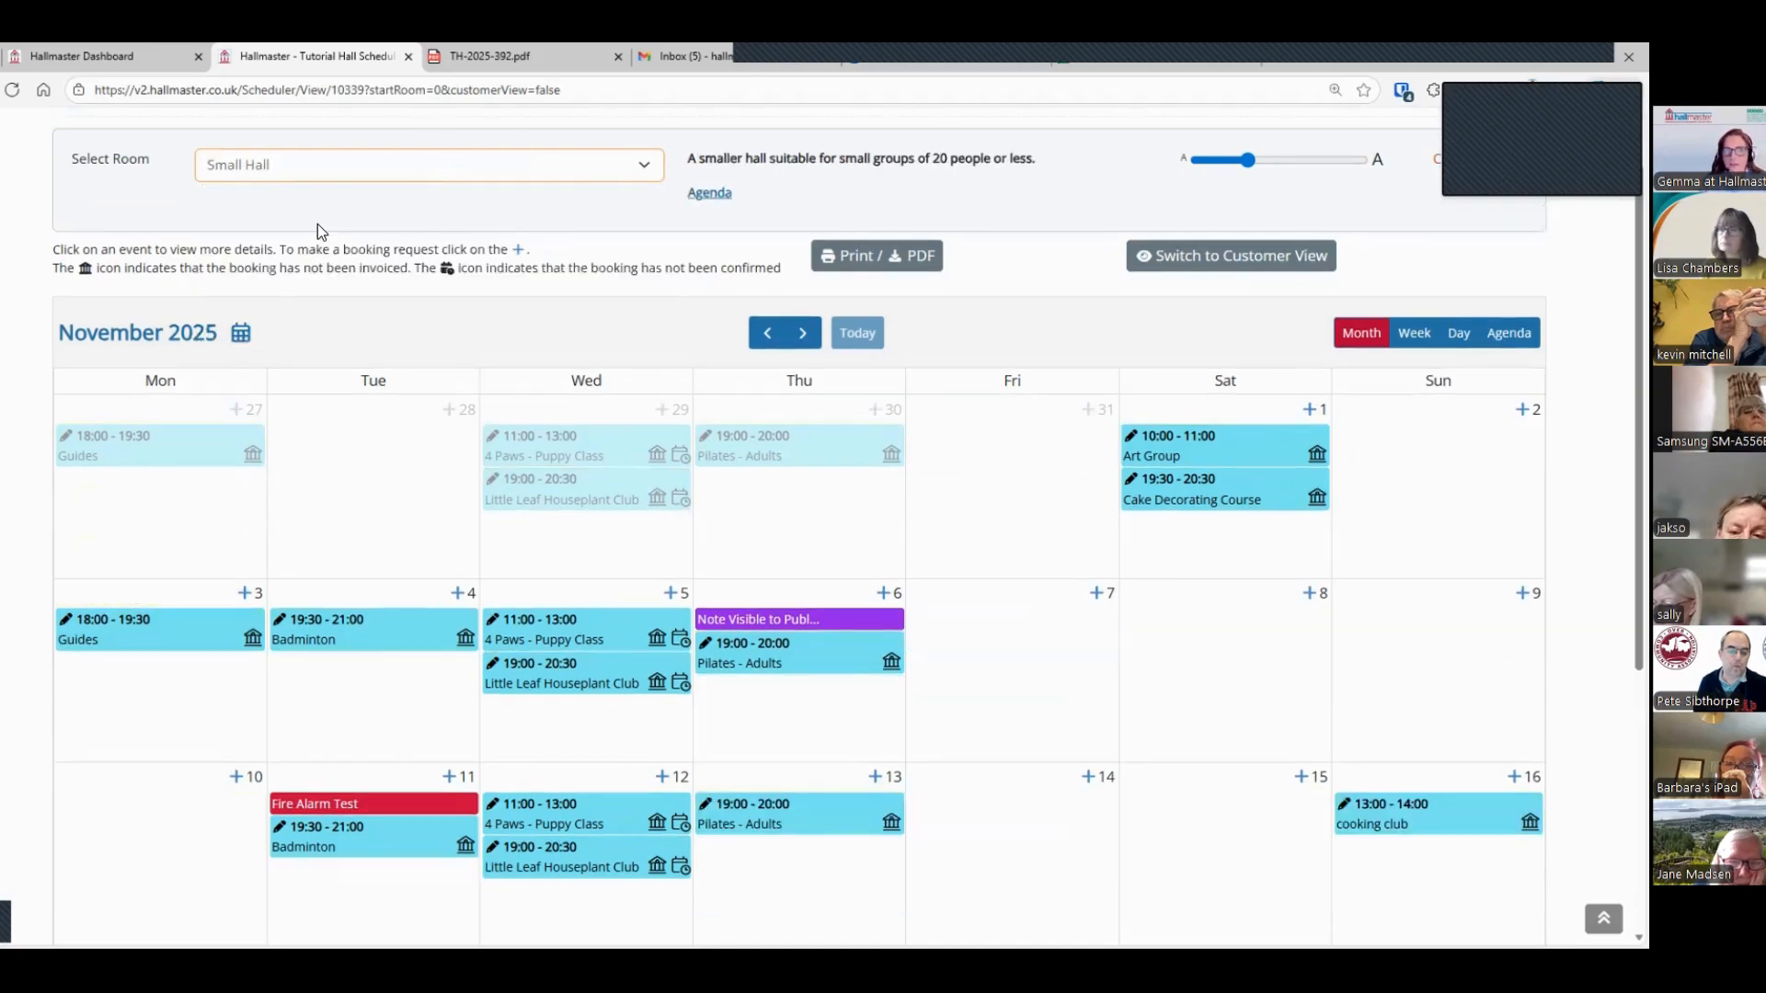
left_click(313, 168)
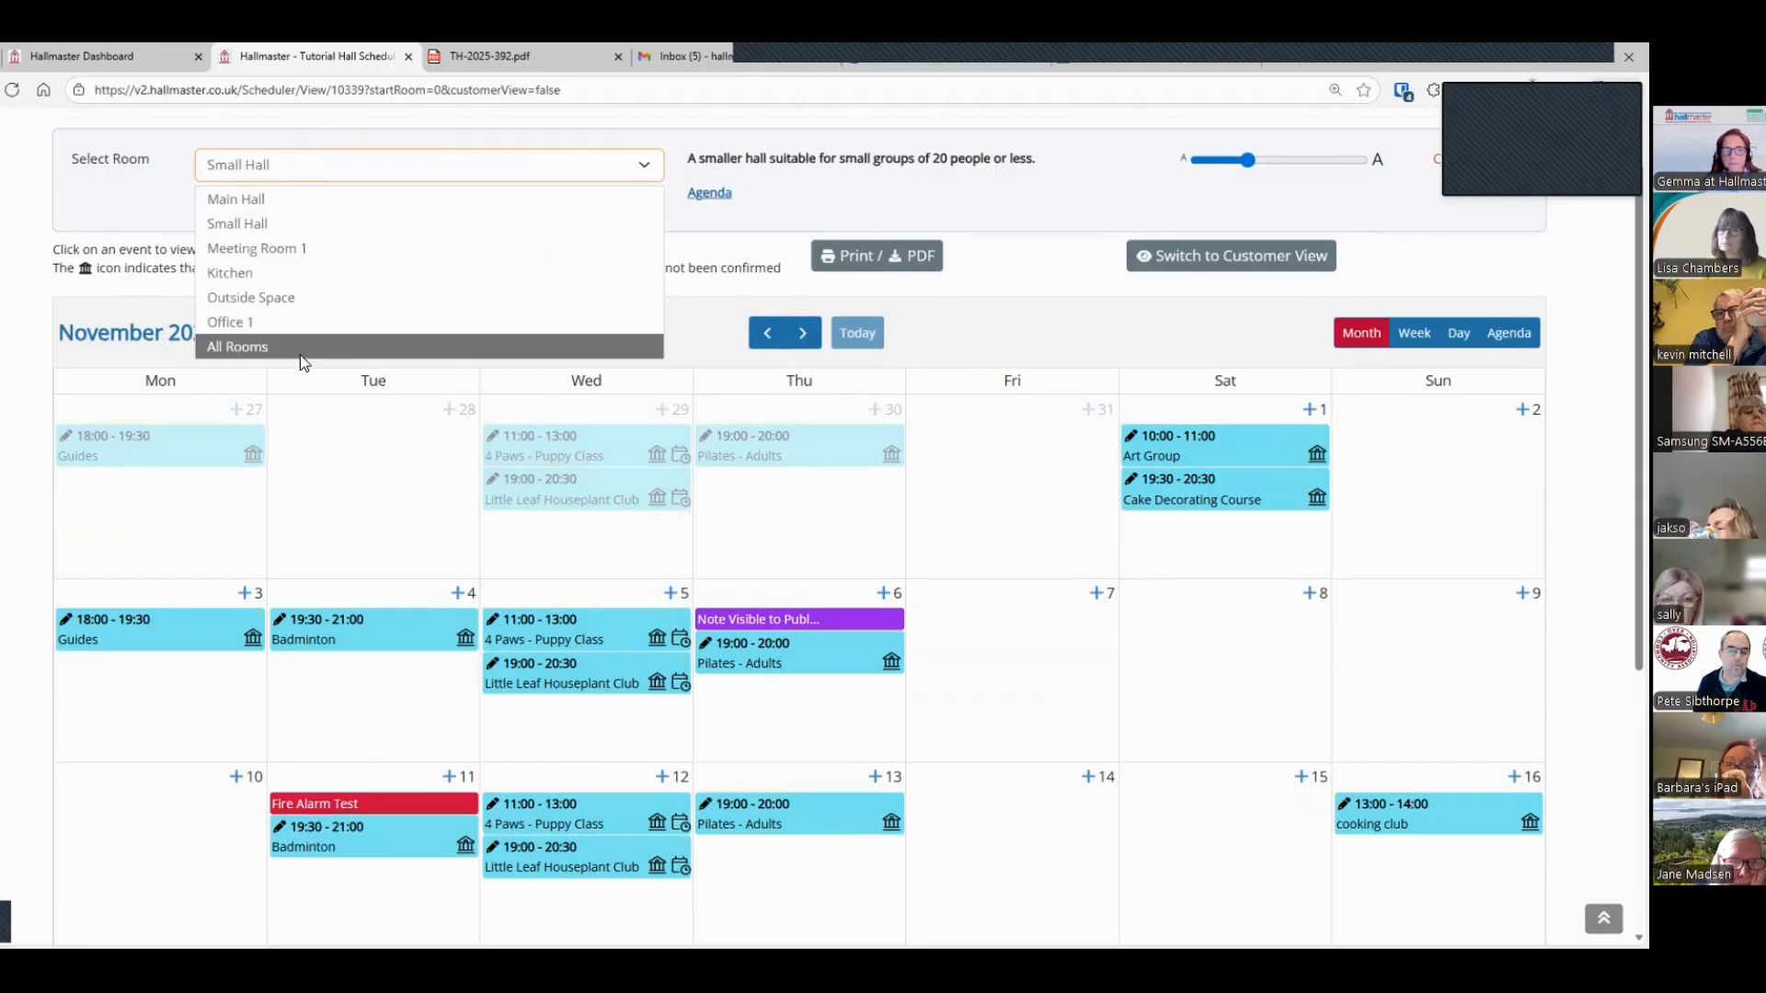
left_click(299, 355)
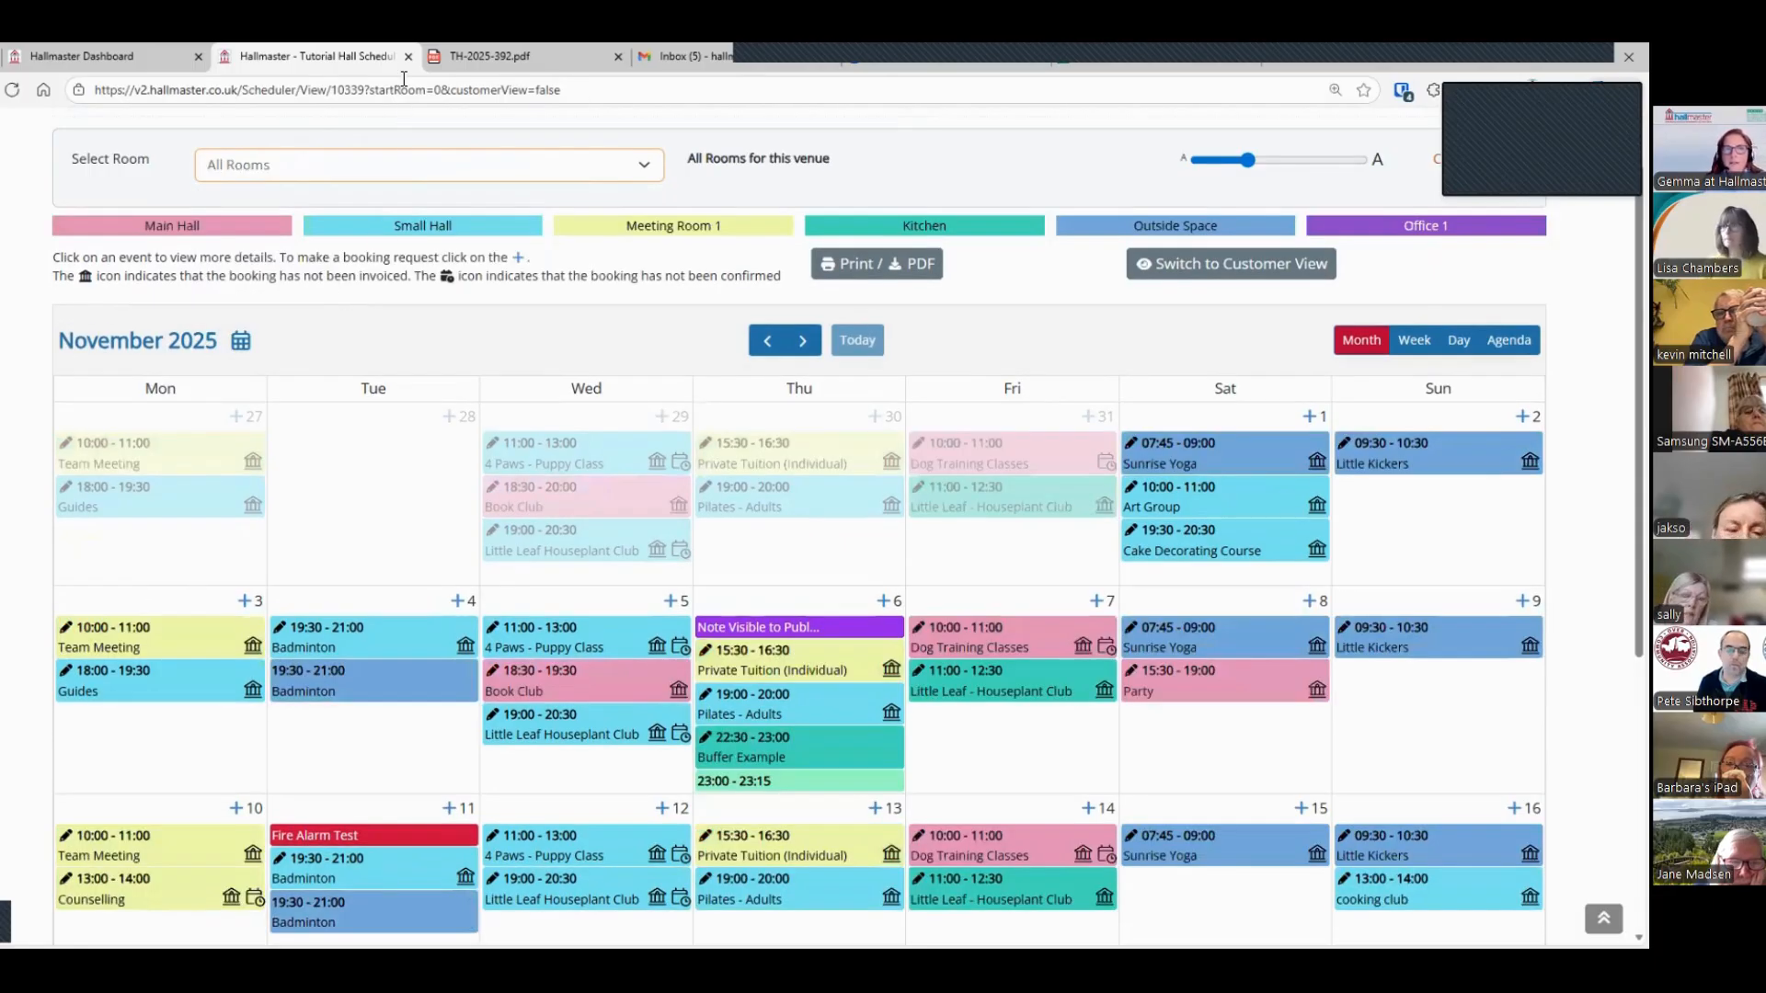
Step: Close the scheduler and open the bookings list, sorted by customer name in ascending order
left_click(408, 58)
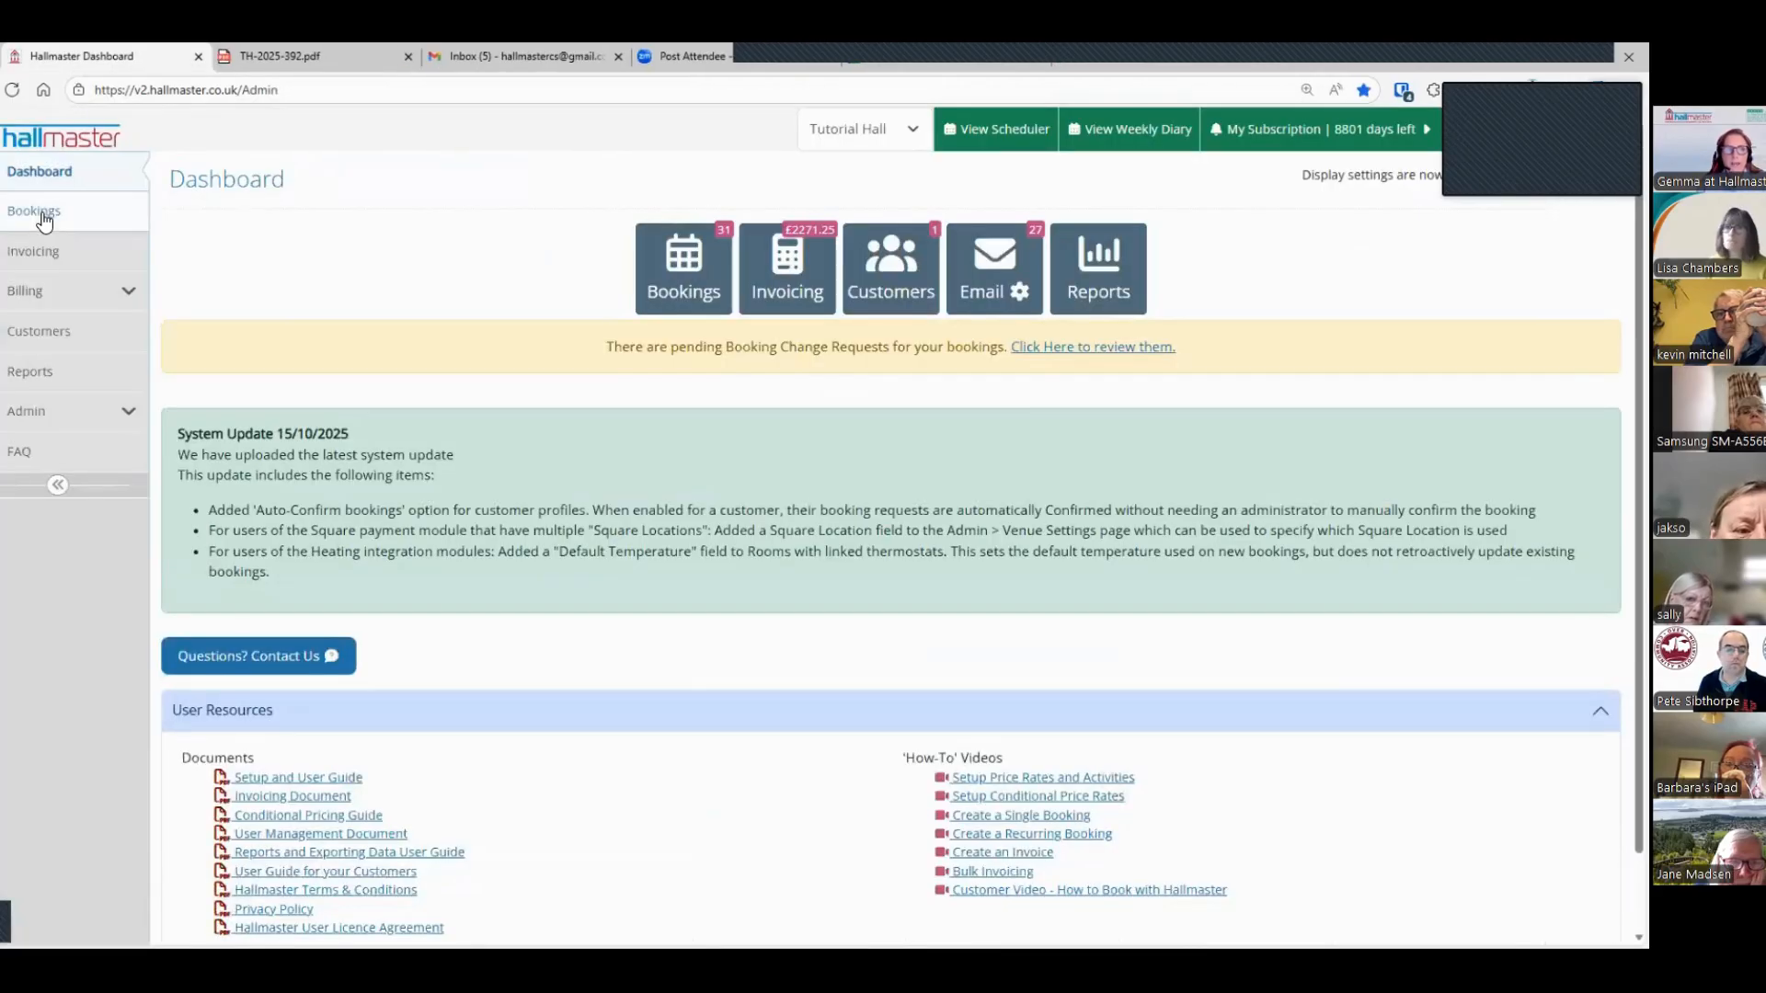
left_click(42, 215)
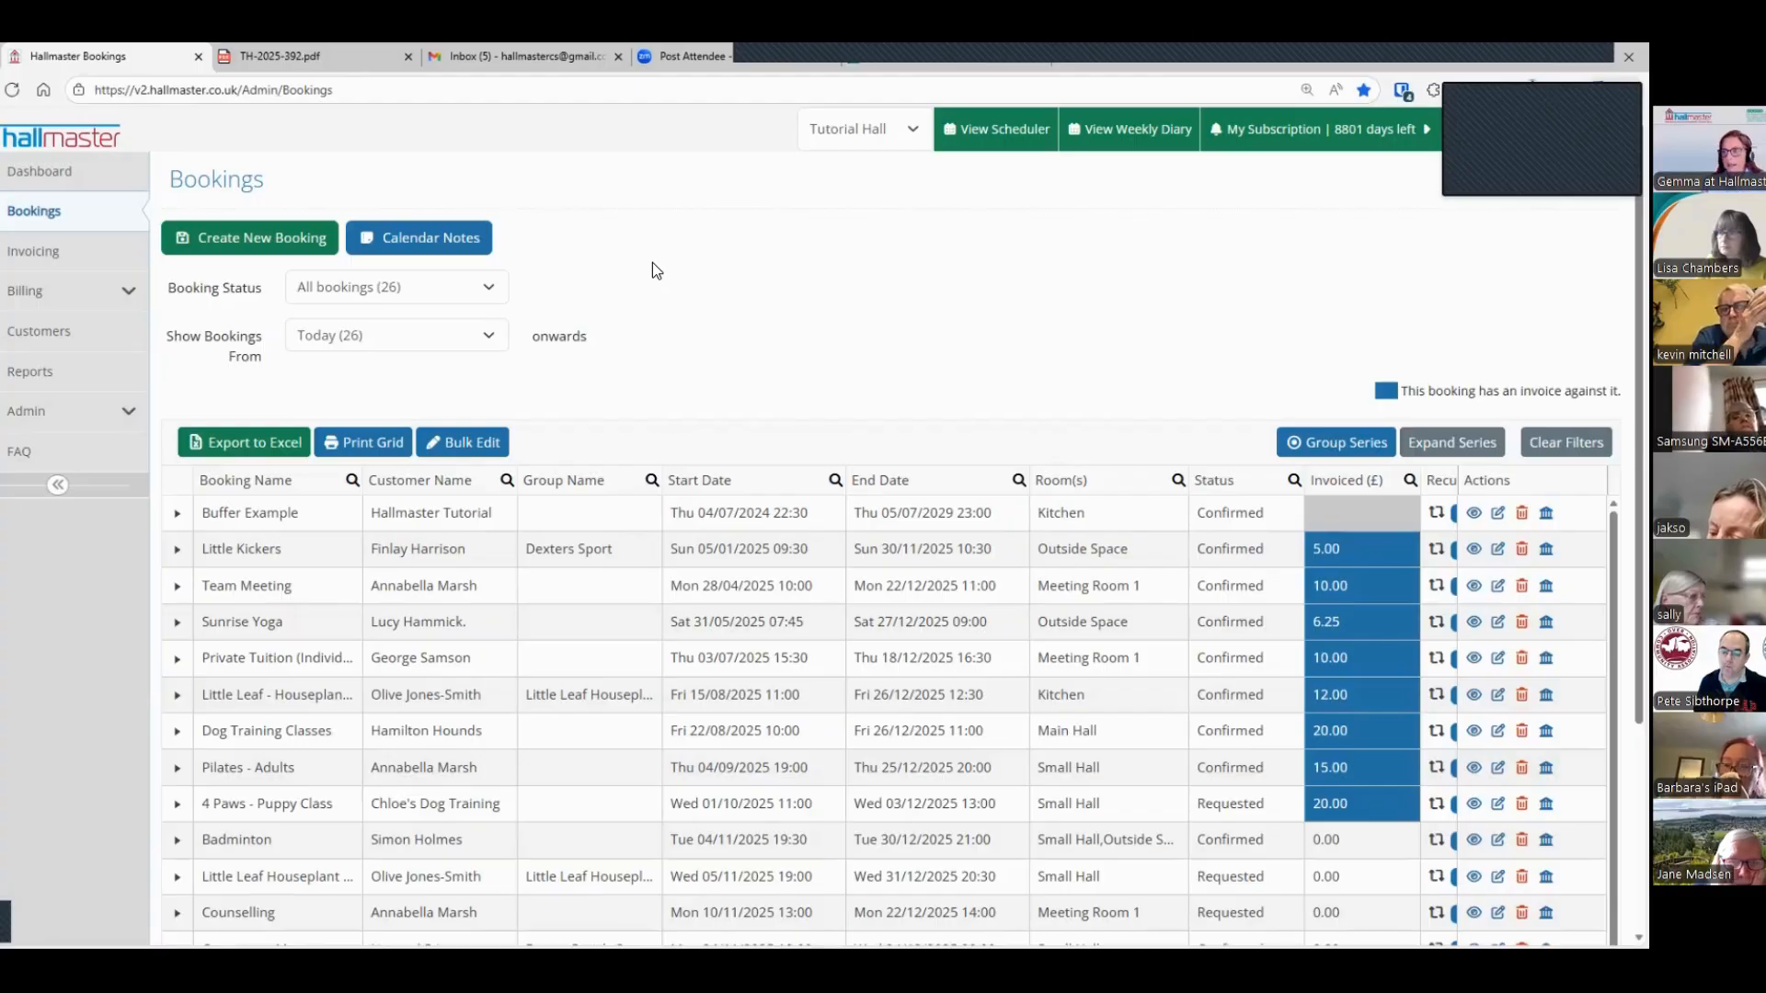
left_click(423, 485)
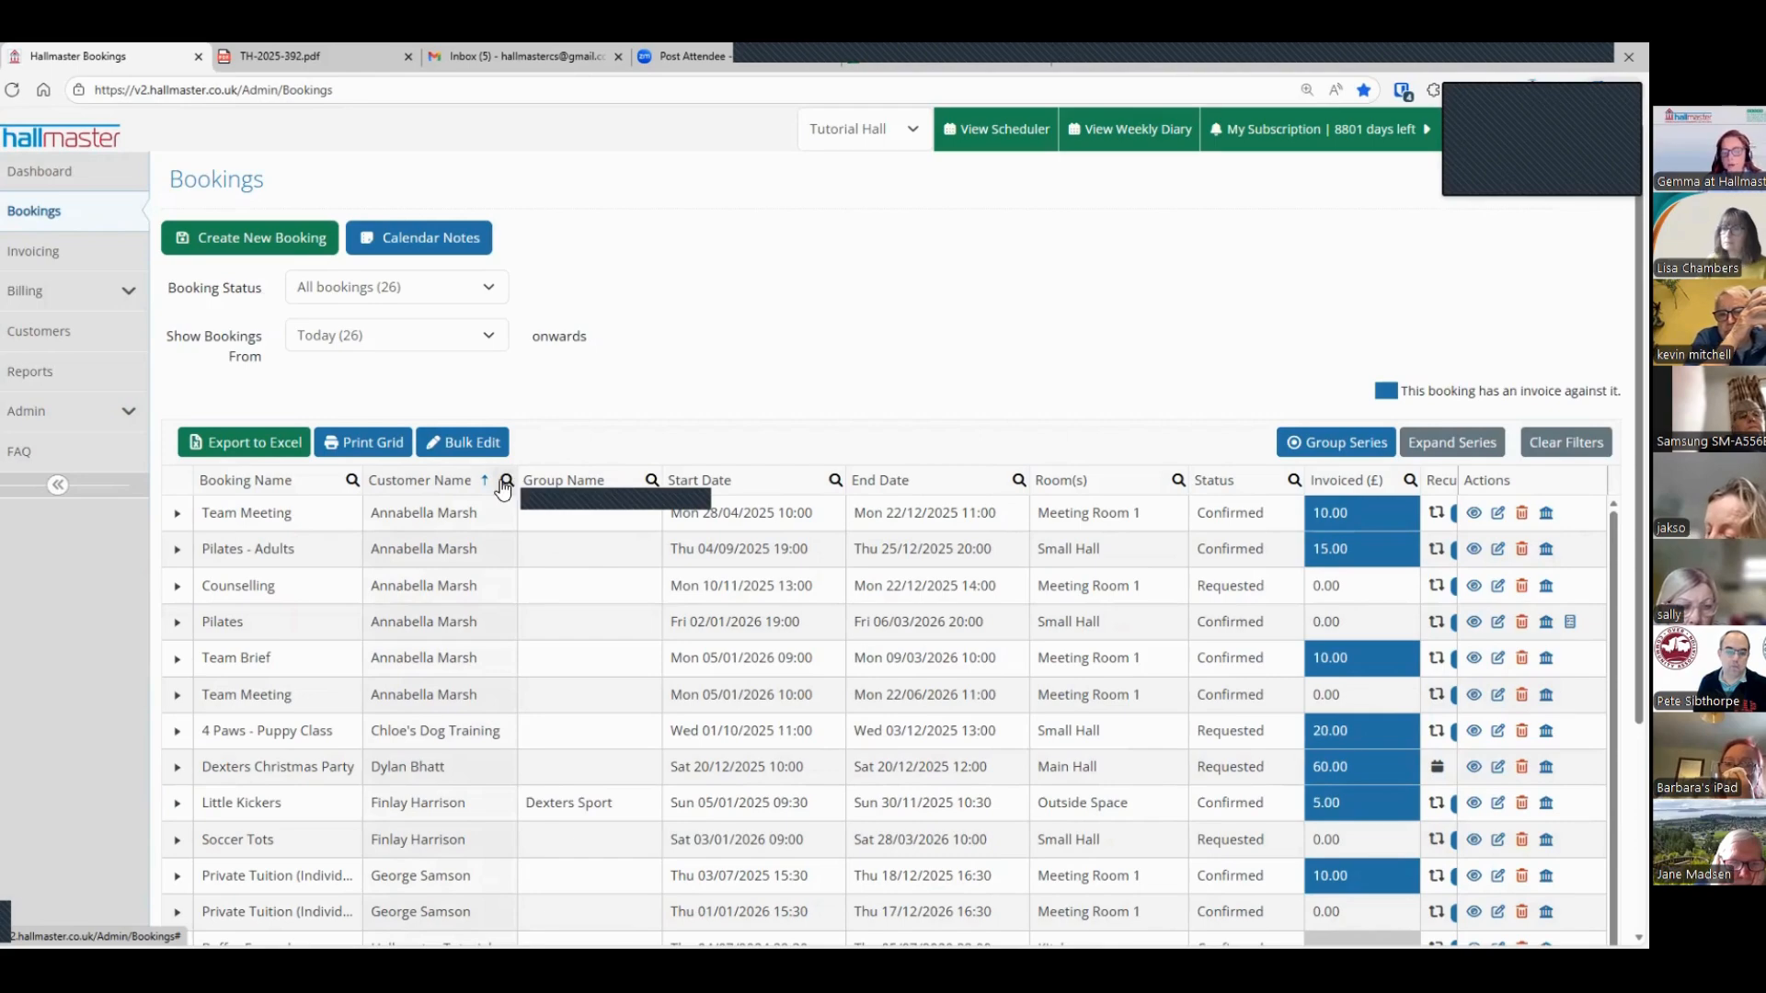
Step: View the printable bookings grid with custom fields hidden, and return to the bookings list
left_click(357, 445)
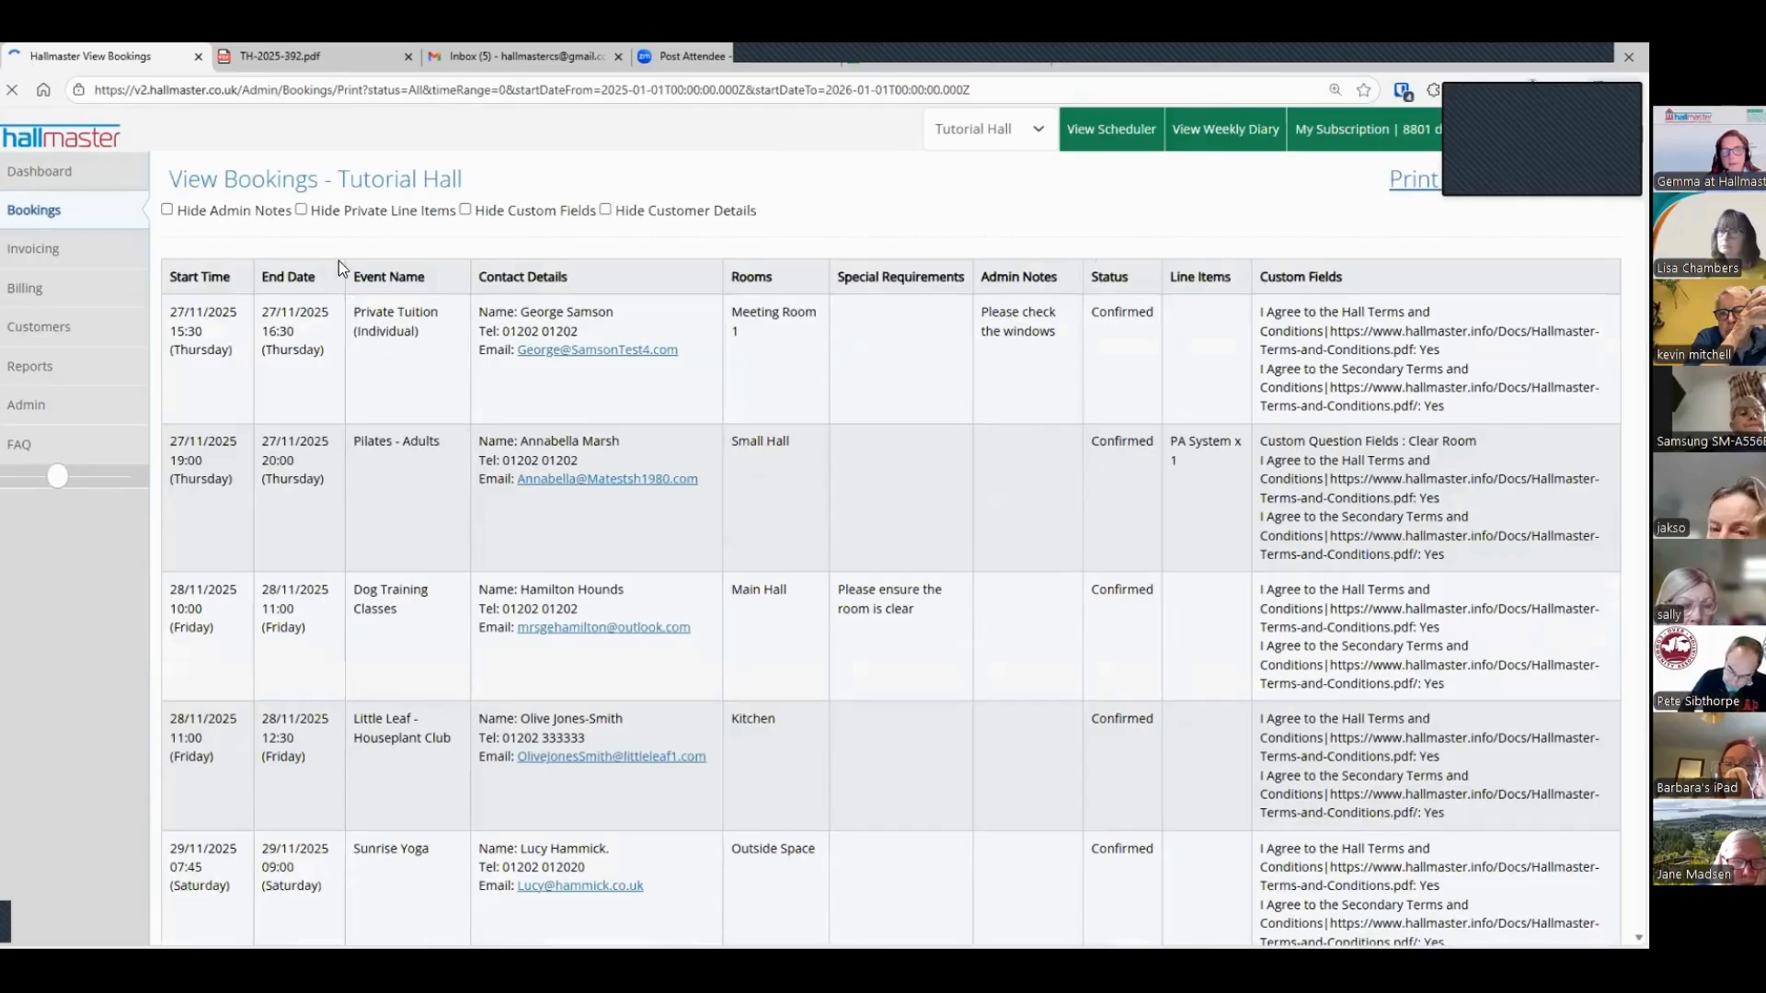
left_click(466, 210)
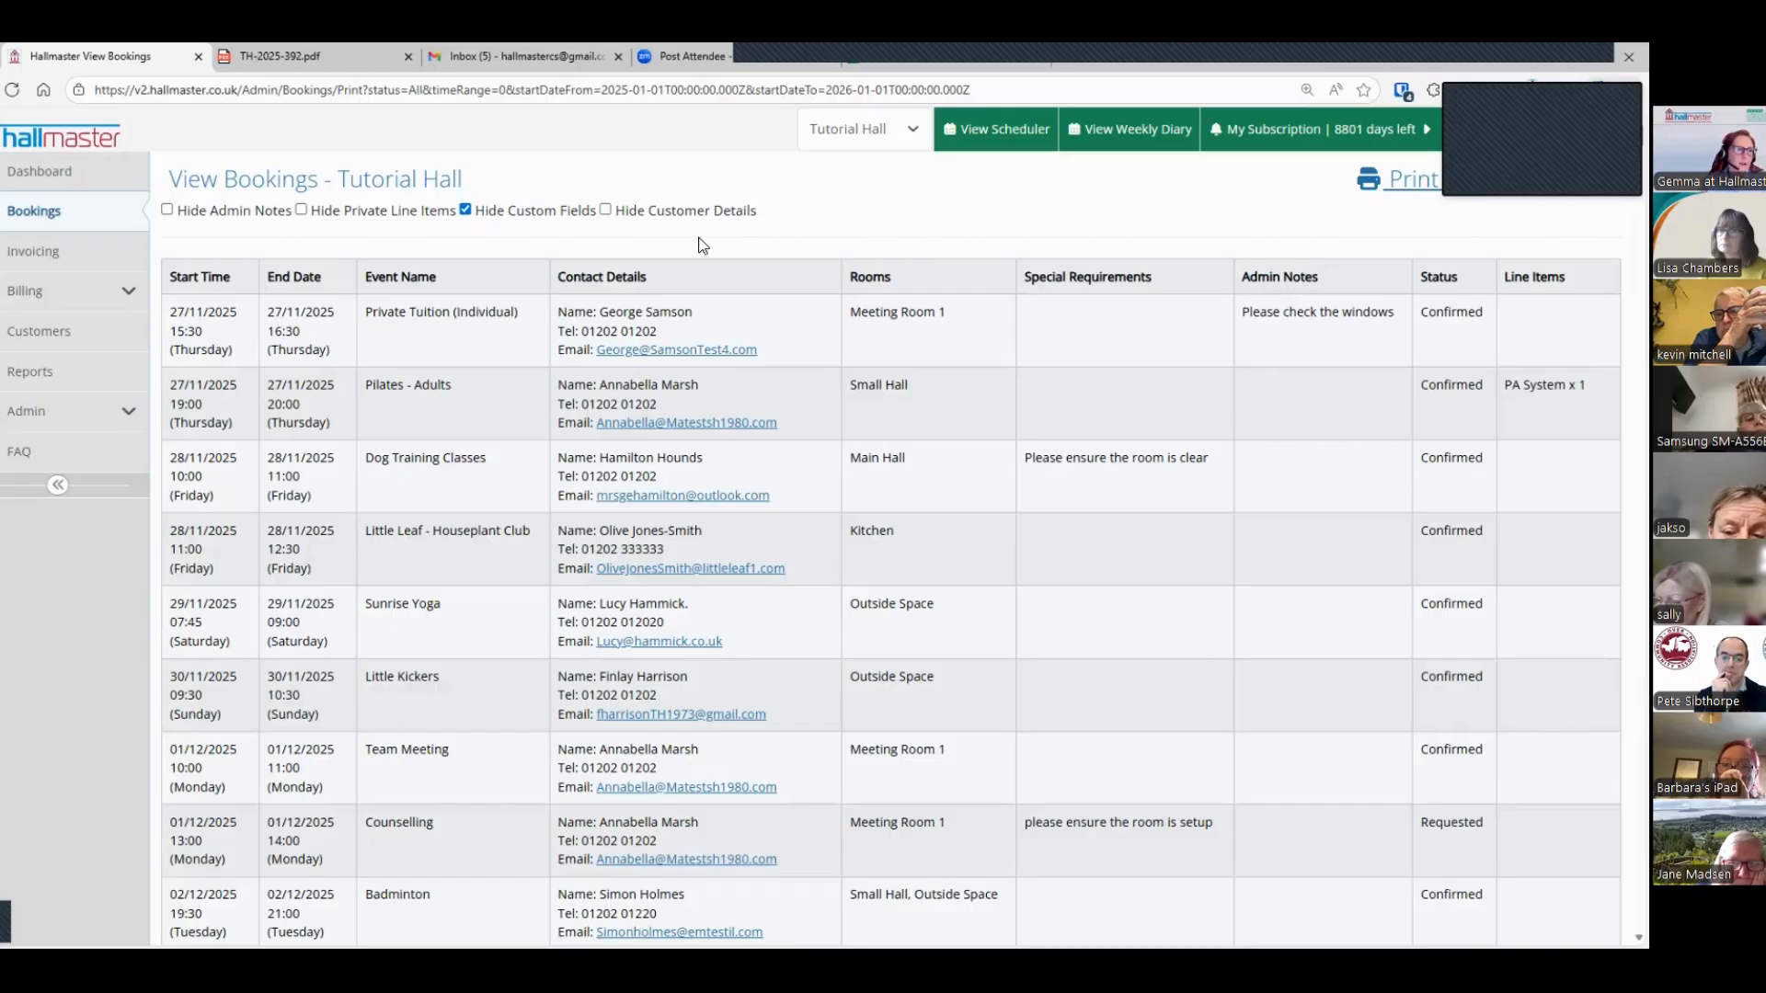
left_click(14, 214)
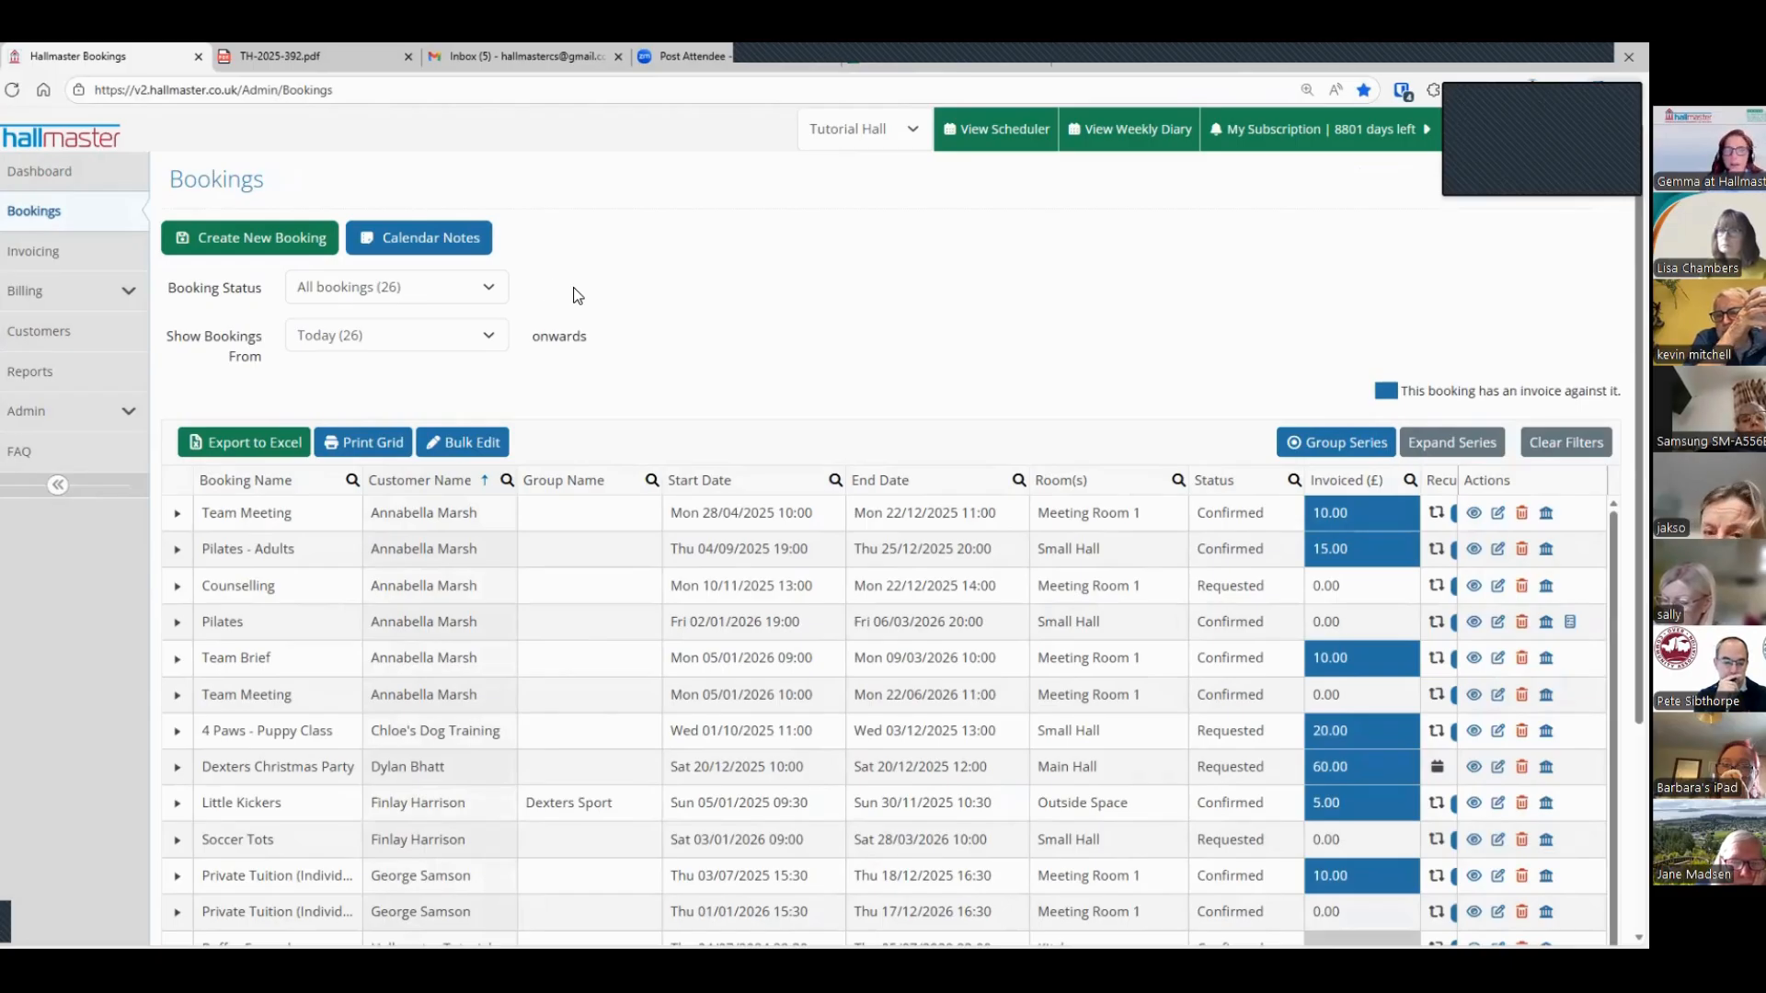
Step: Filter the bookings by Requested status and open the Little Leaf Houseplant series starting 07/01/2026 for editing
left_click(425, 285)
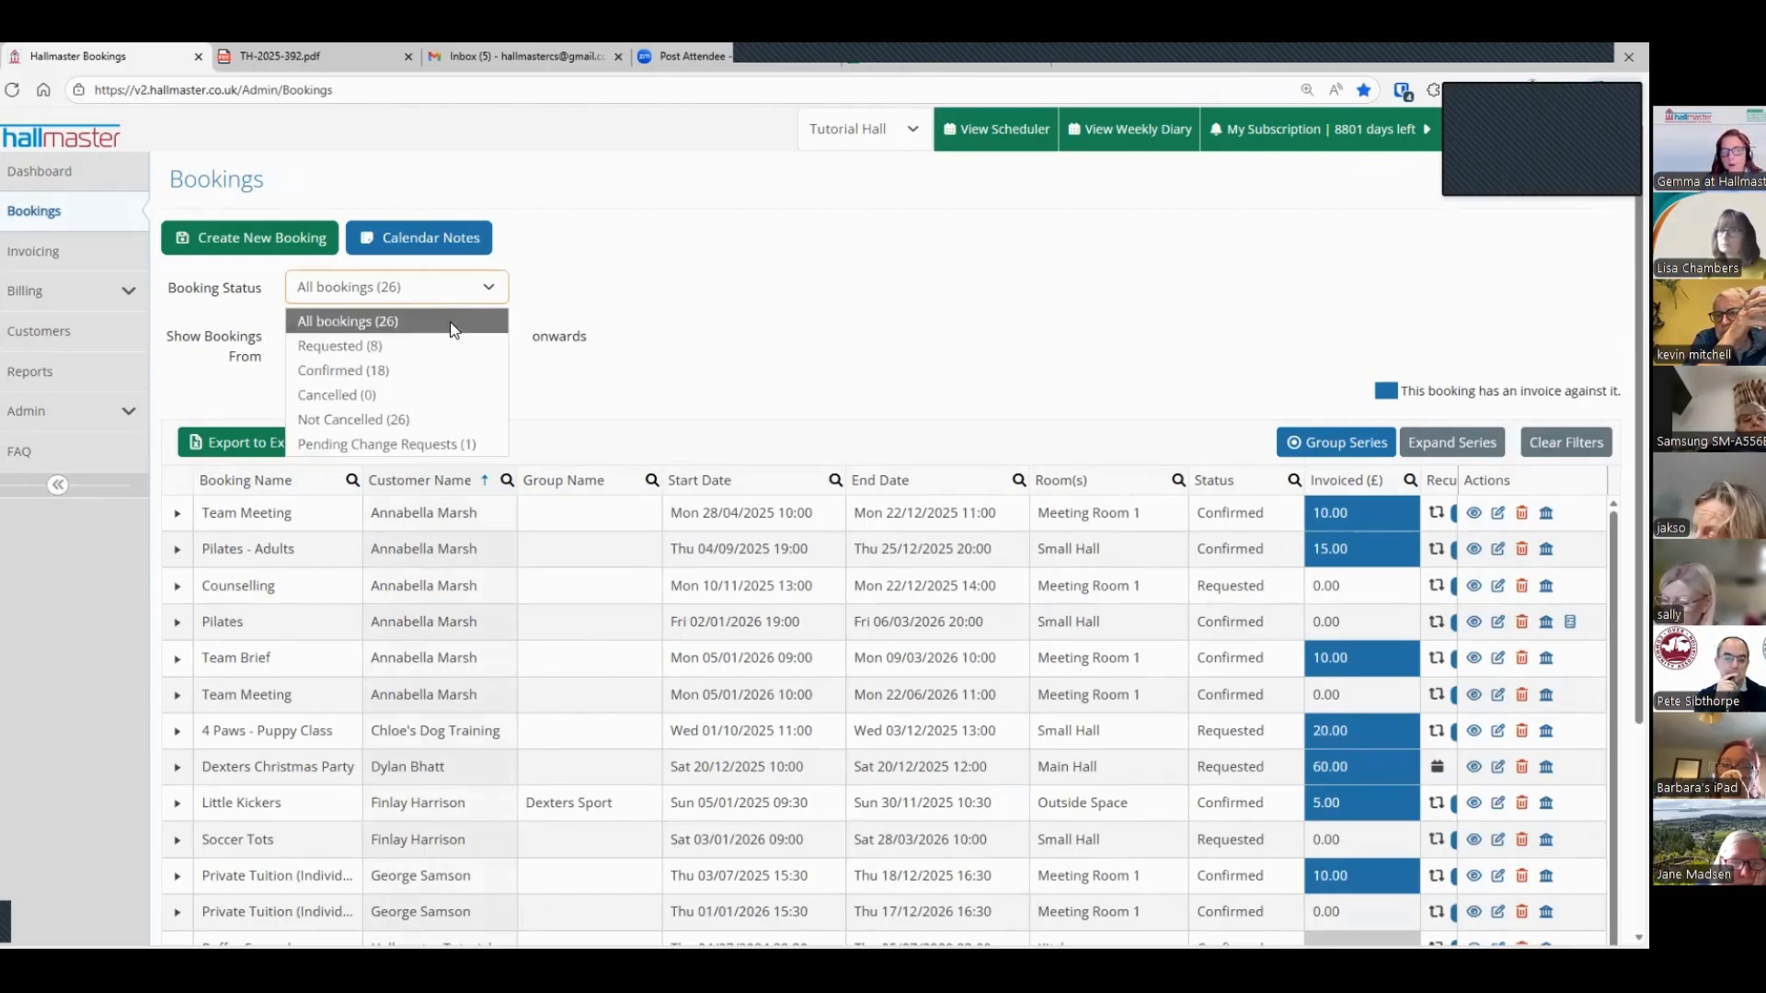
left_click(331, 352)
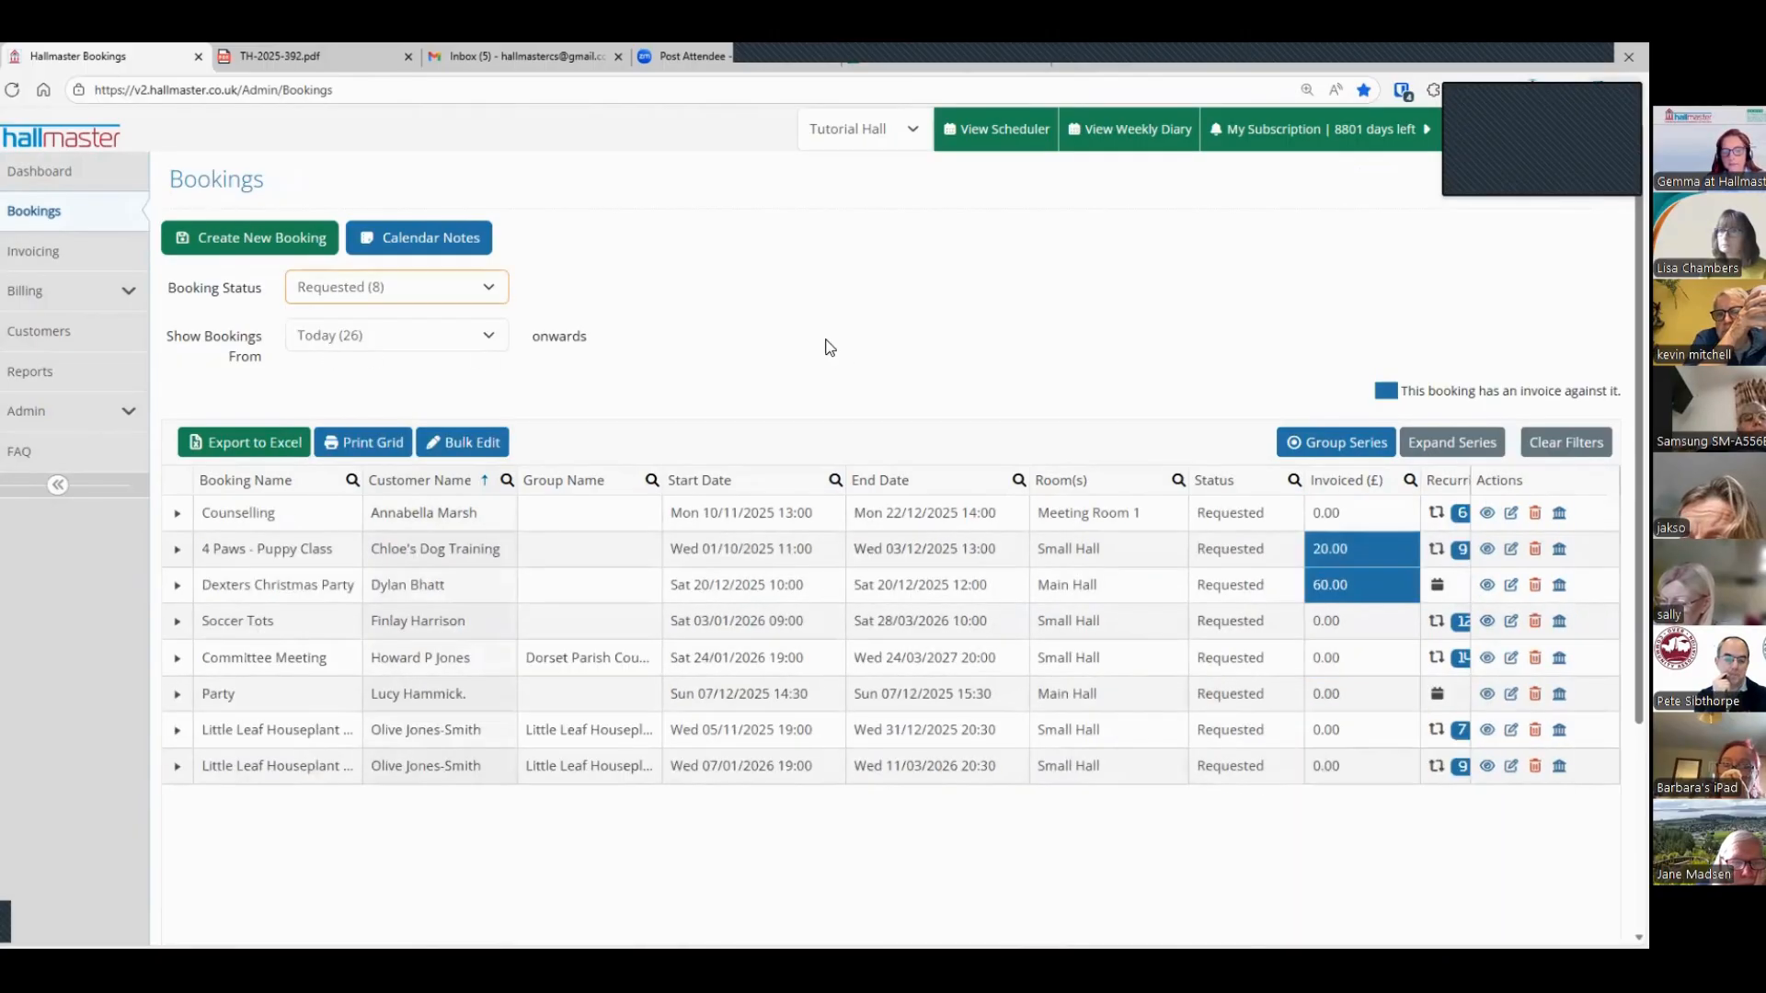
scroll(746, 643, "down", 2)
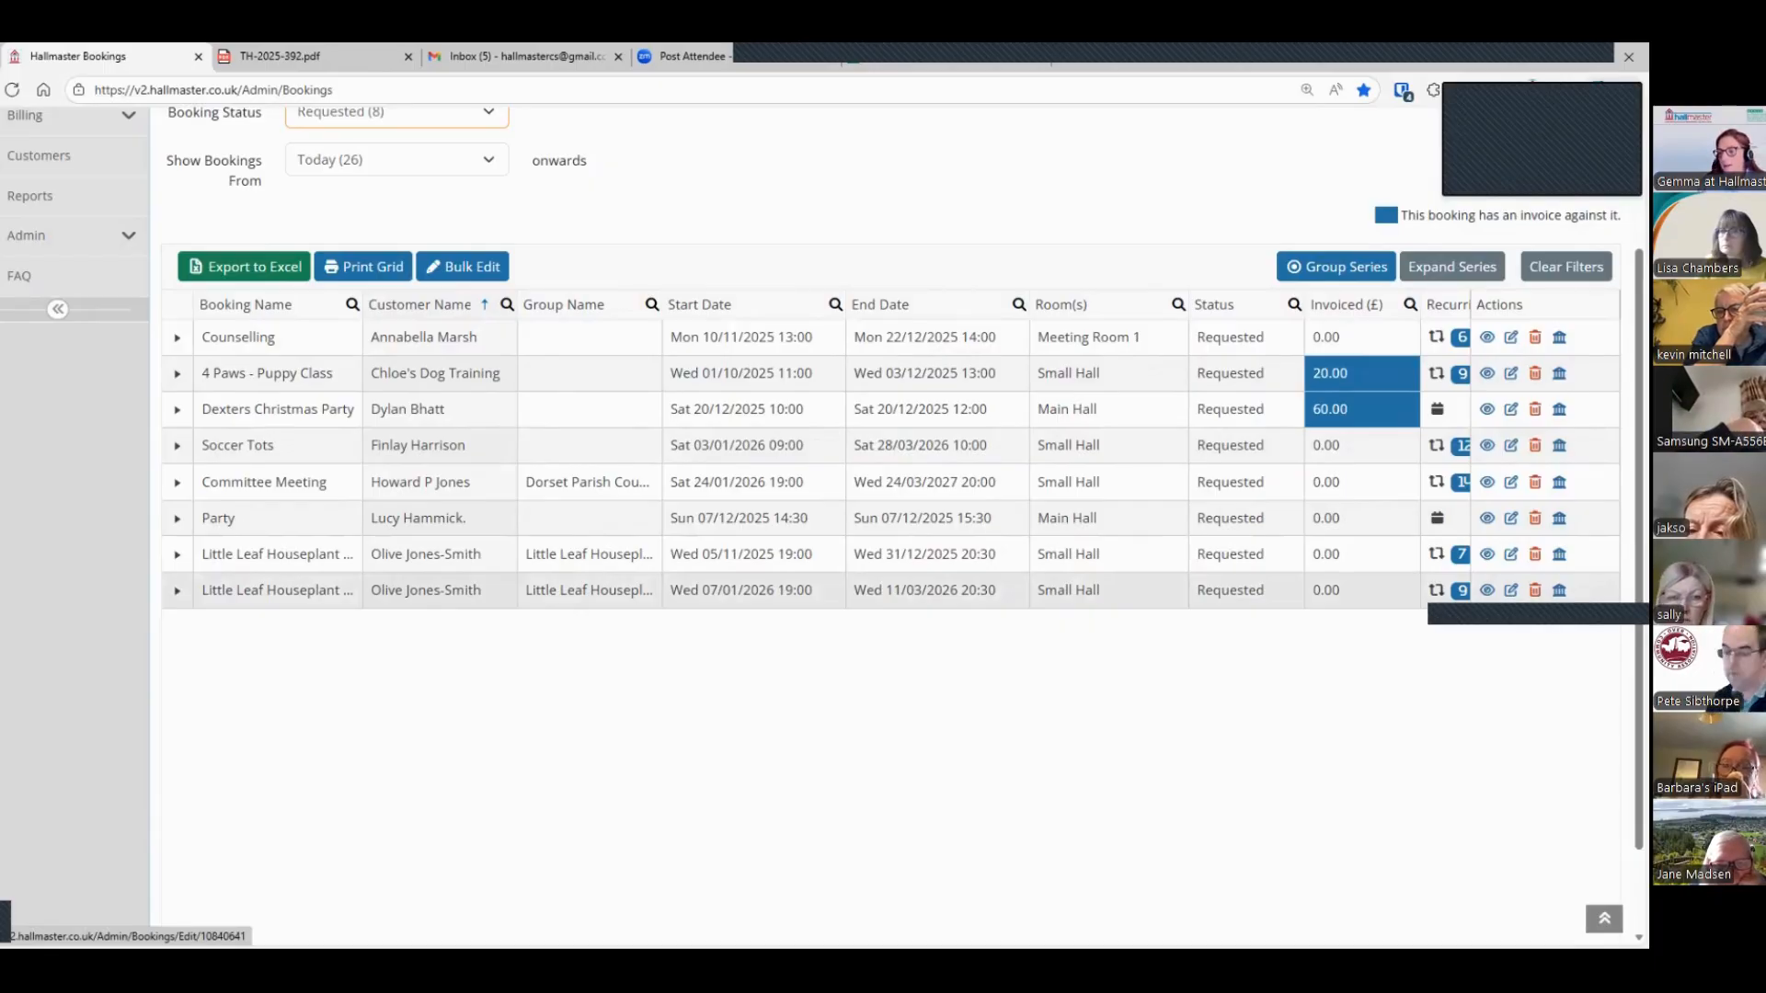
left_click(1511, 590)
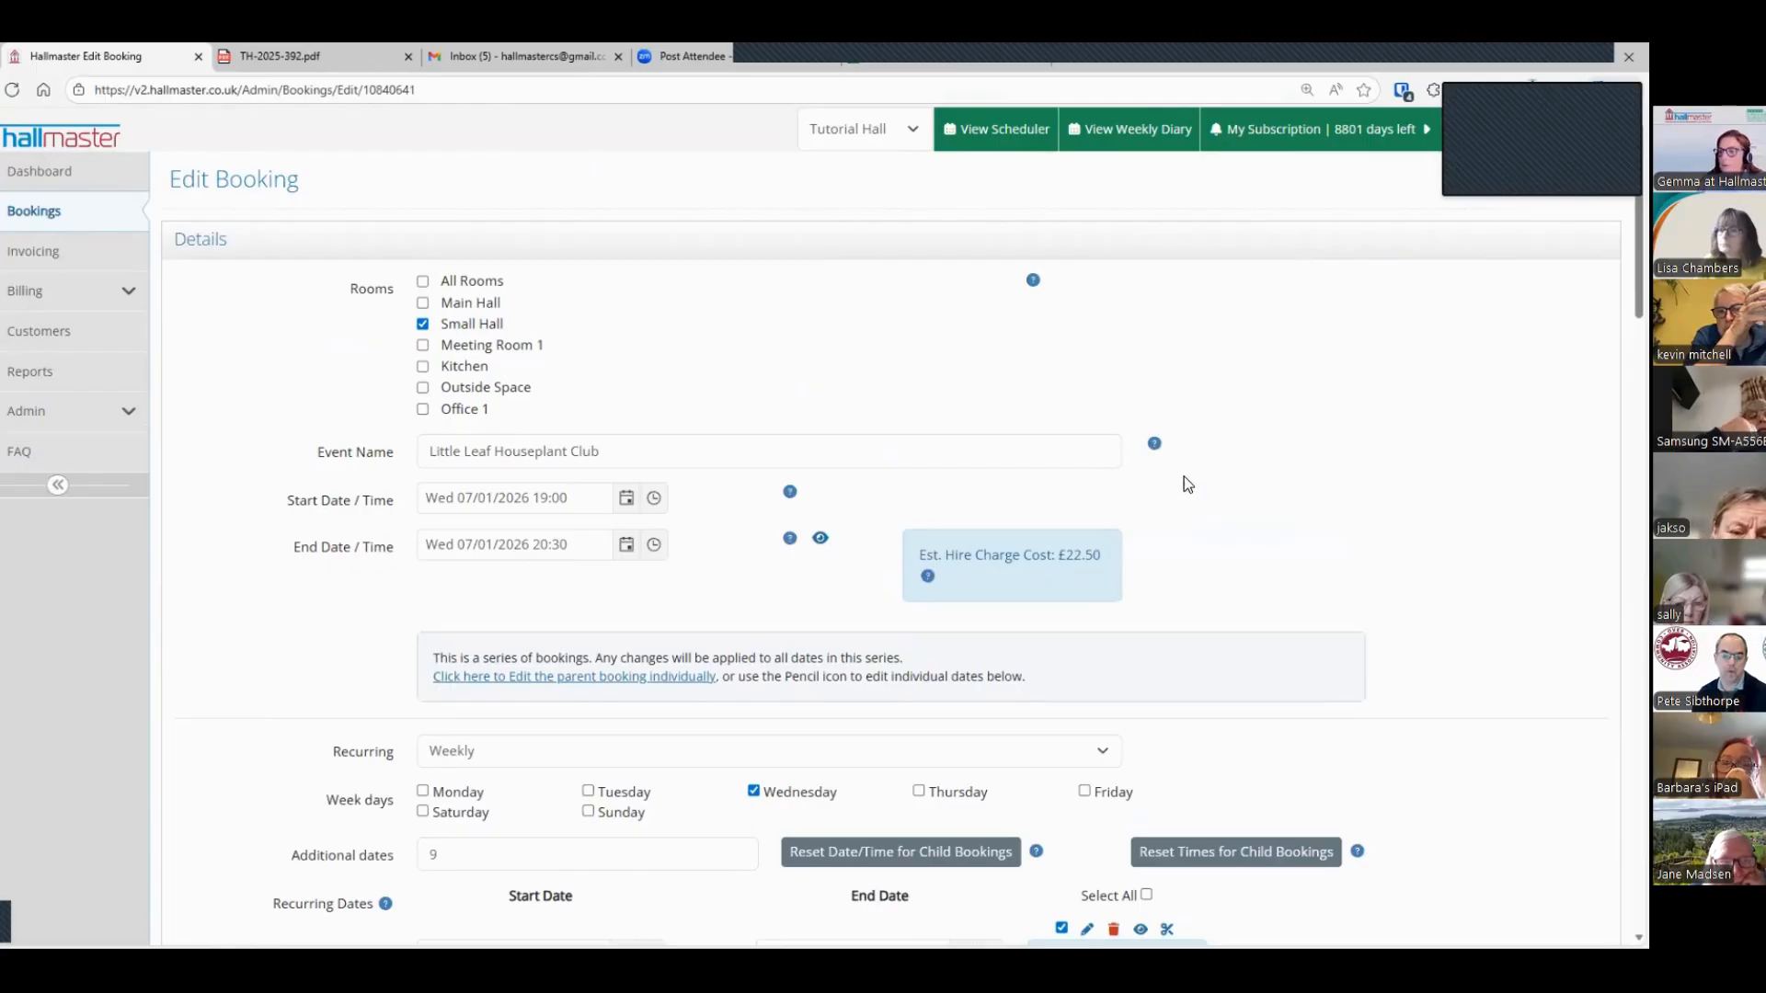
Step: Review the booking's event details and recurrence options, keeping the Weekly pattern, and check the number of additional dates
mouse_move(1159, 455)
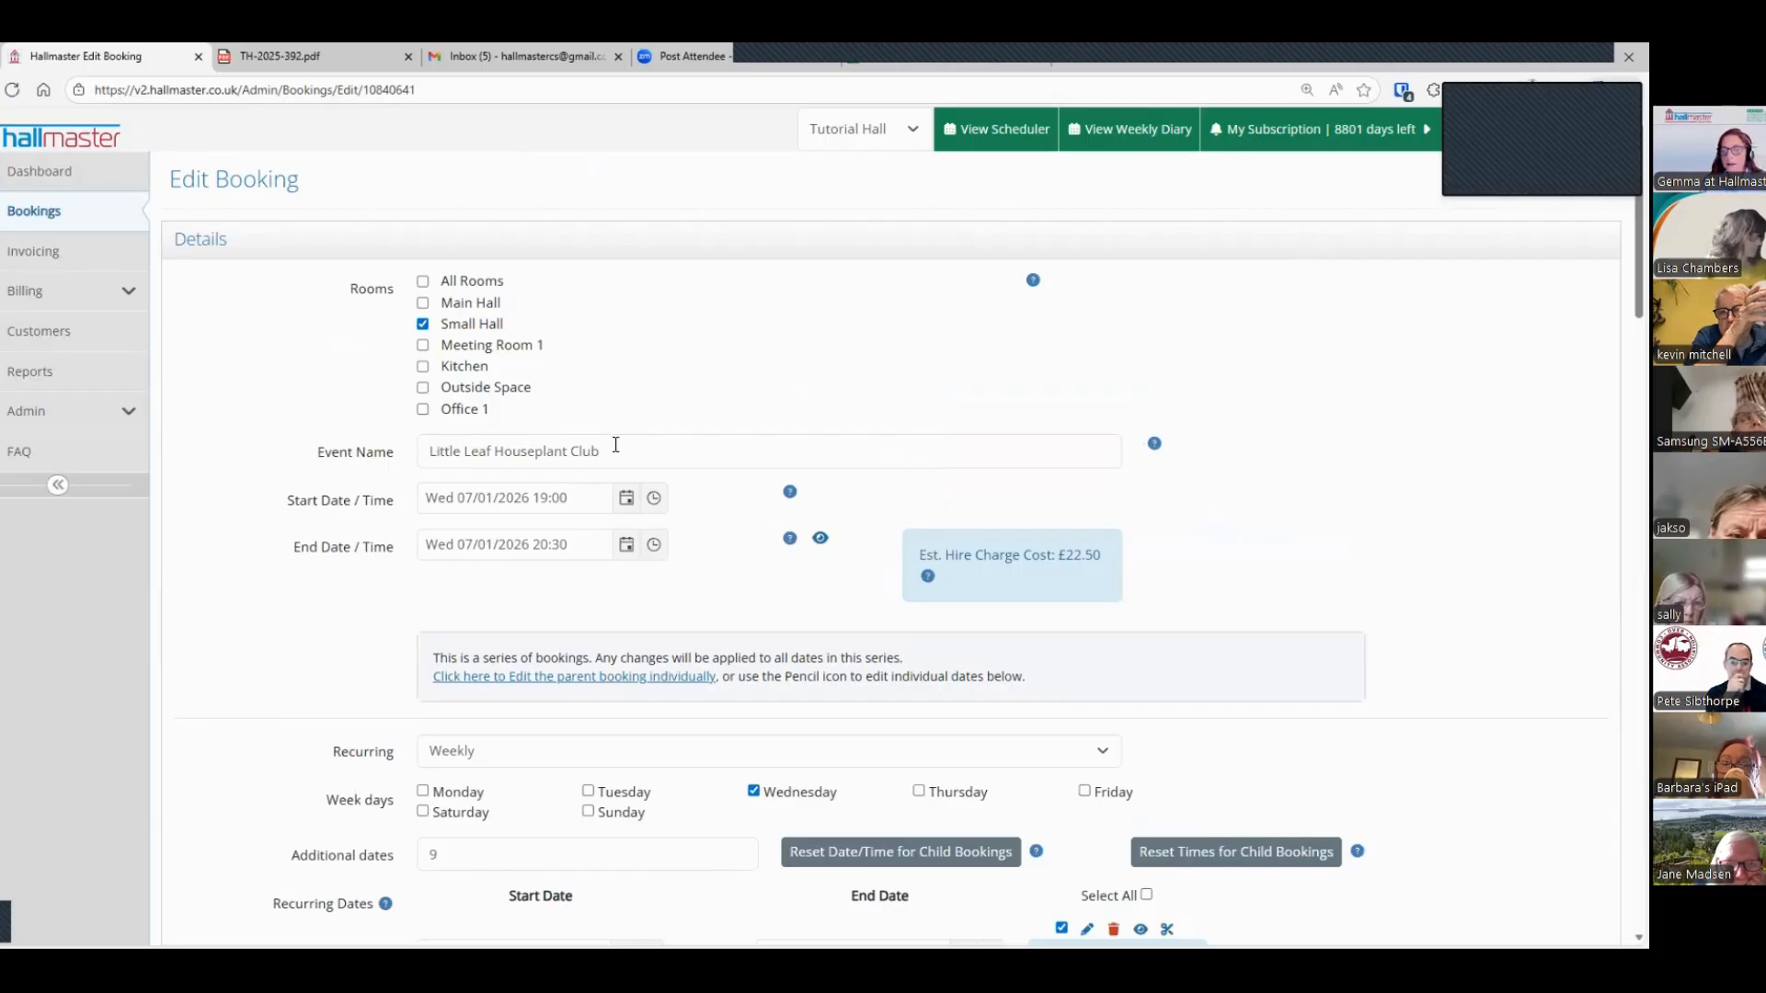
scroll(737, 405, "down", 2)
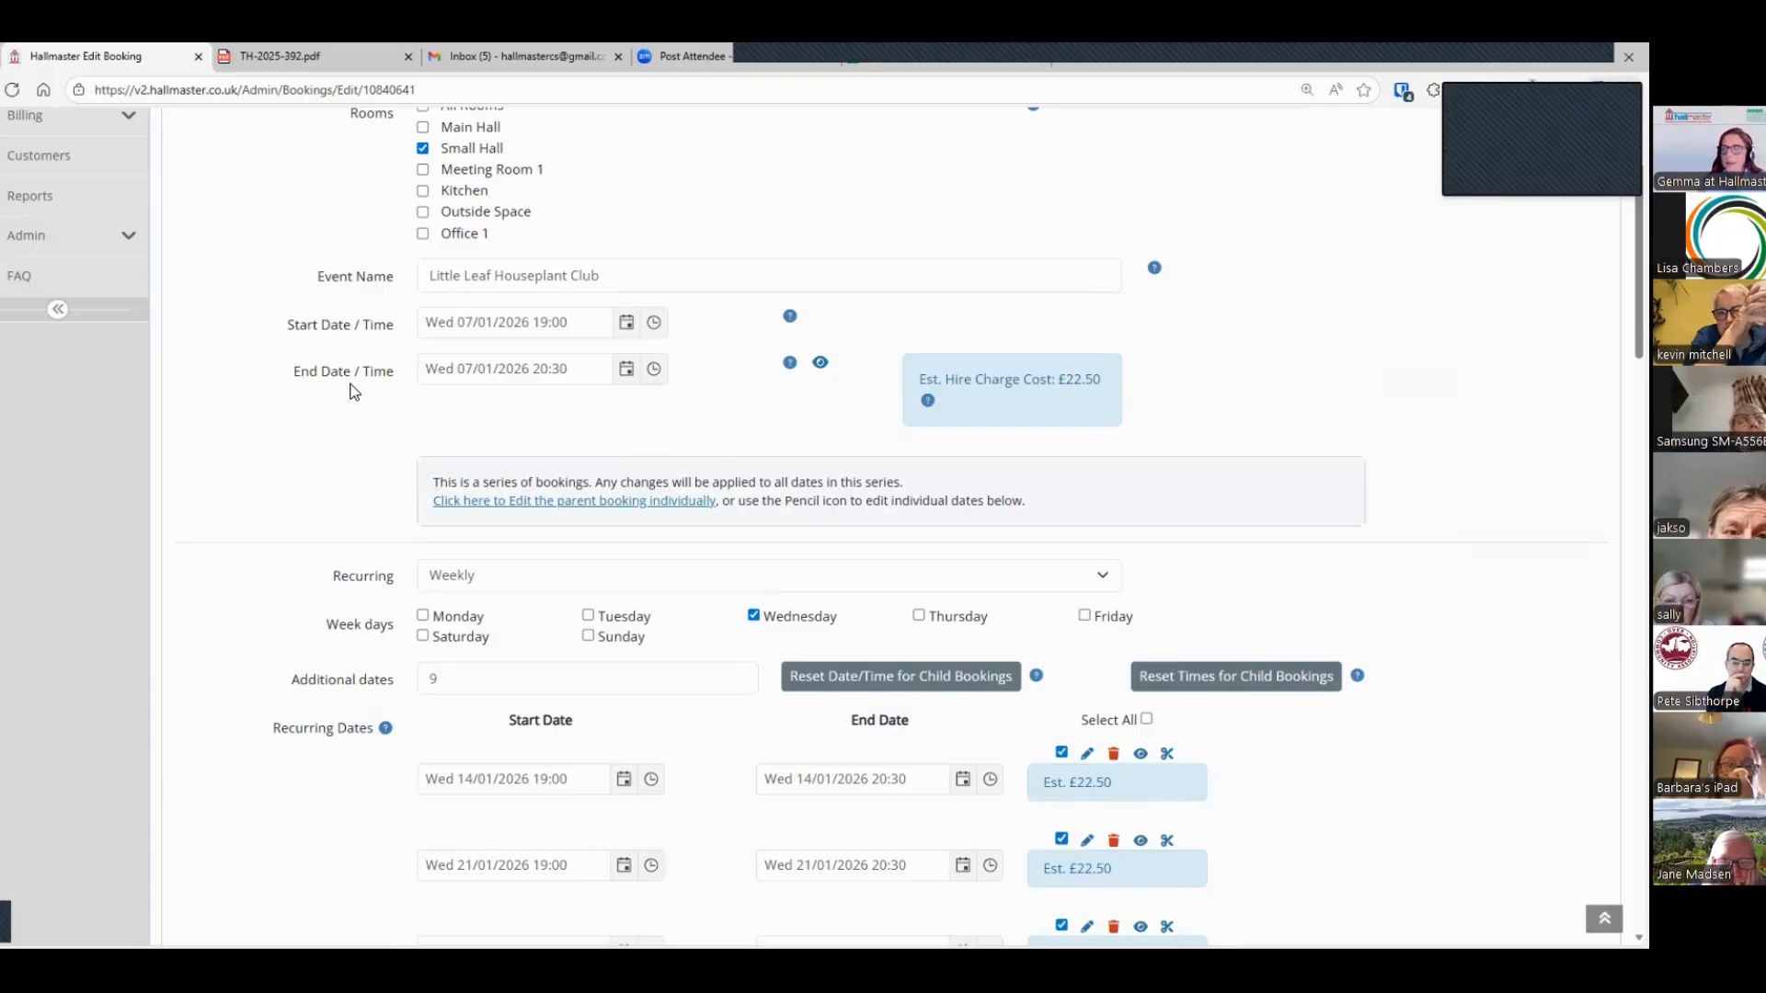
scroll(350, 386, "down", 2)
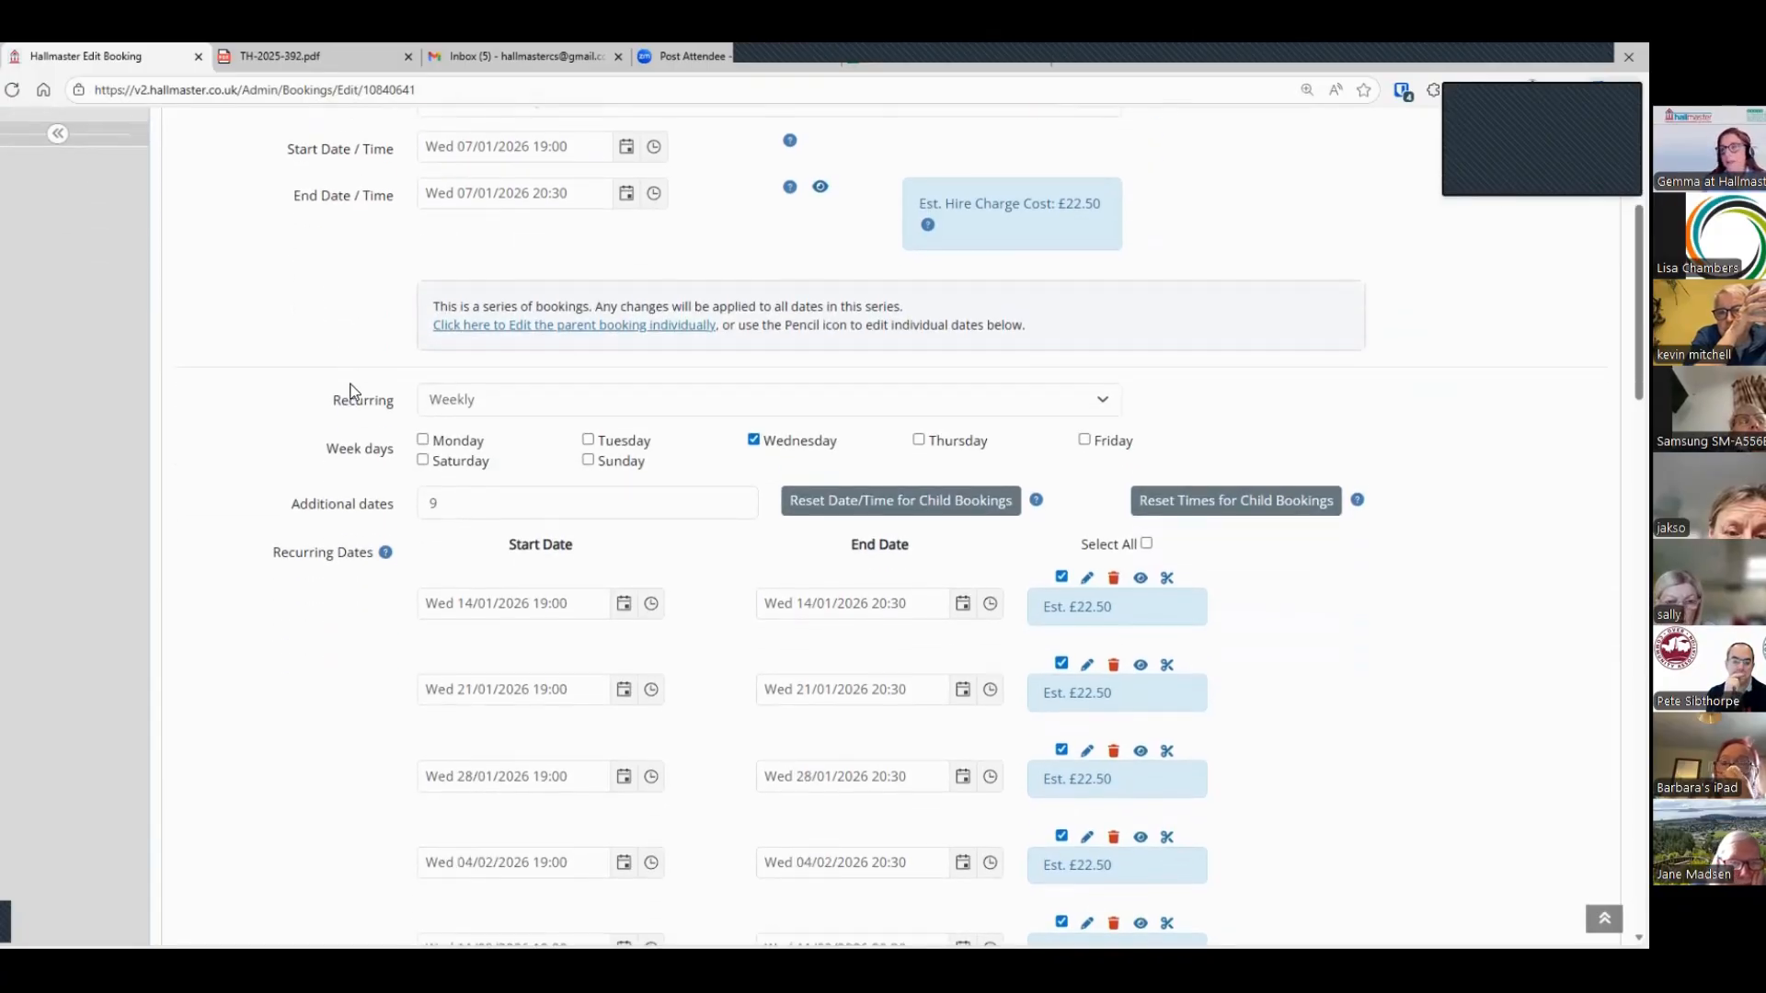
left_click(548, 400)
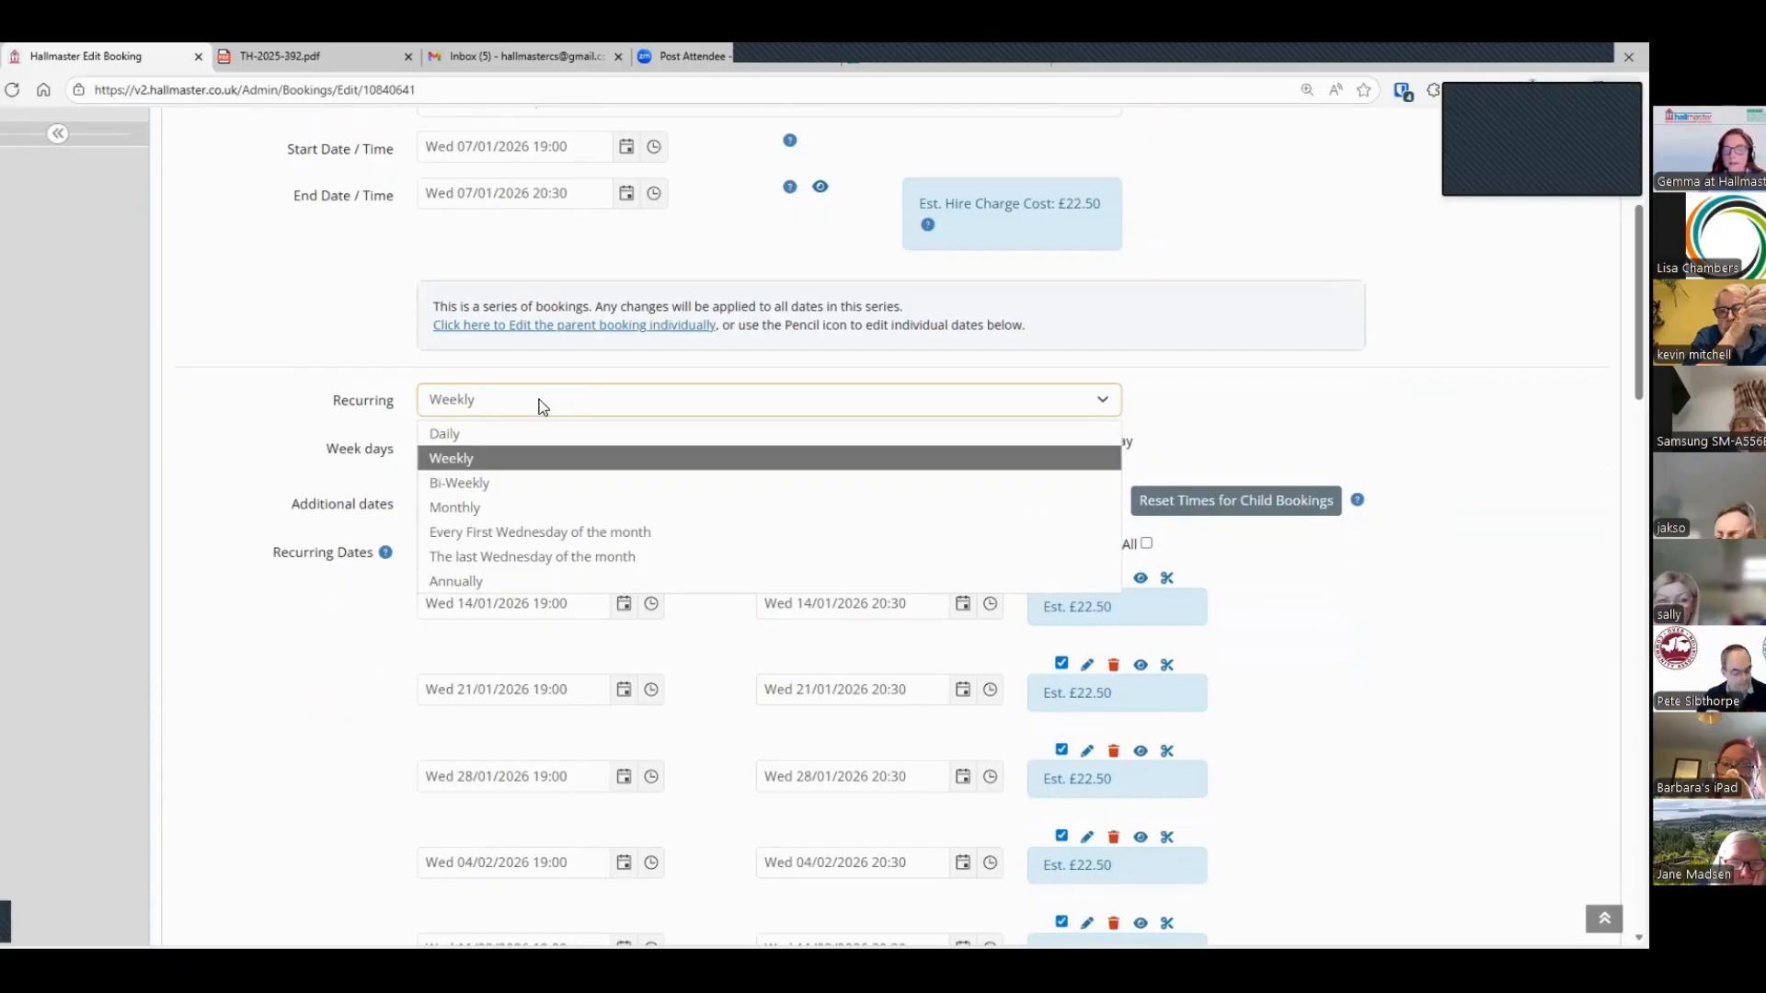
left_click(498, 451)
left_click(467, 505)
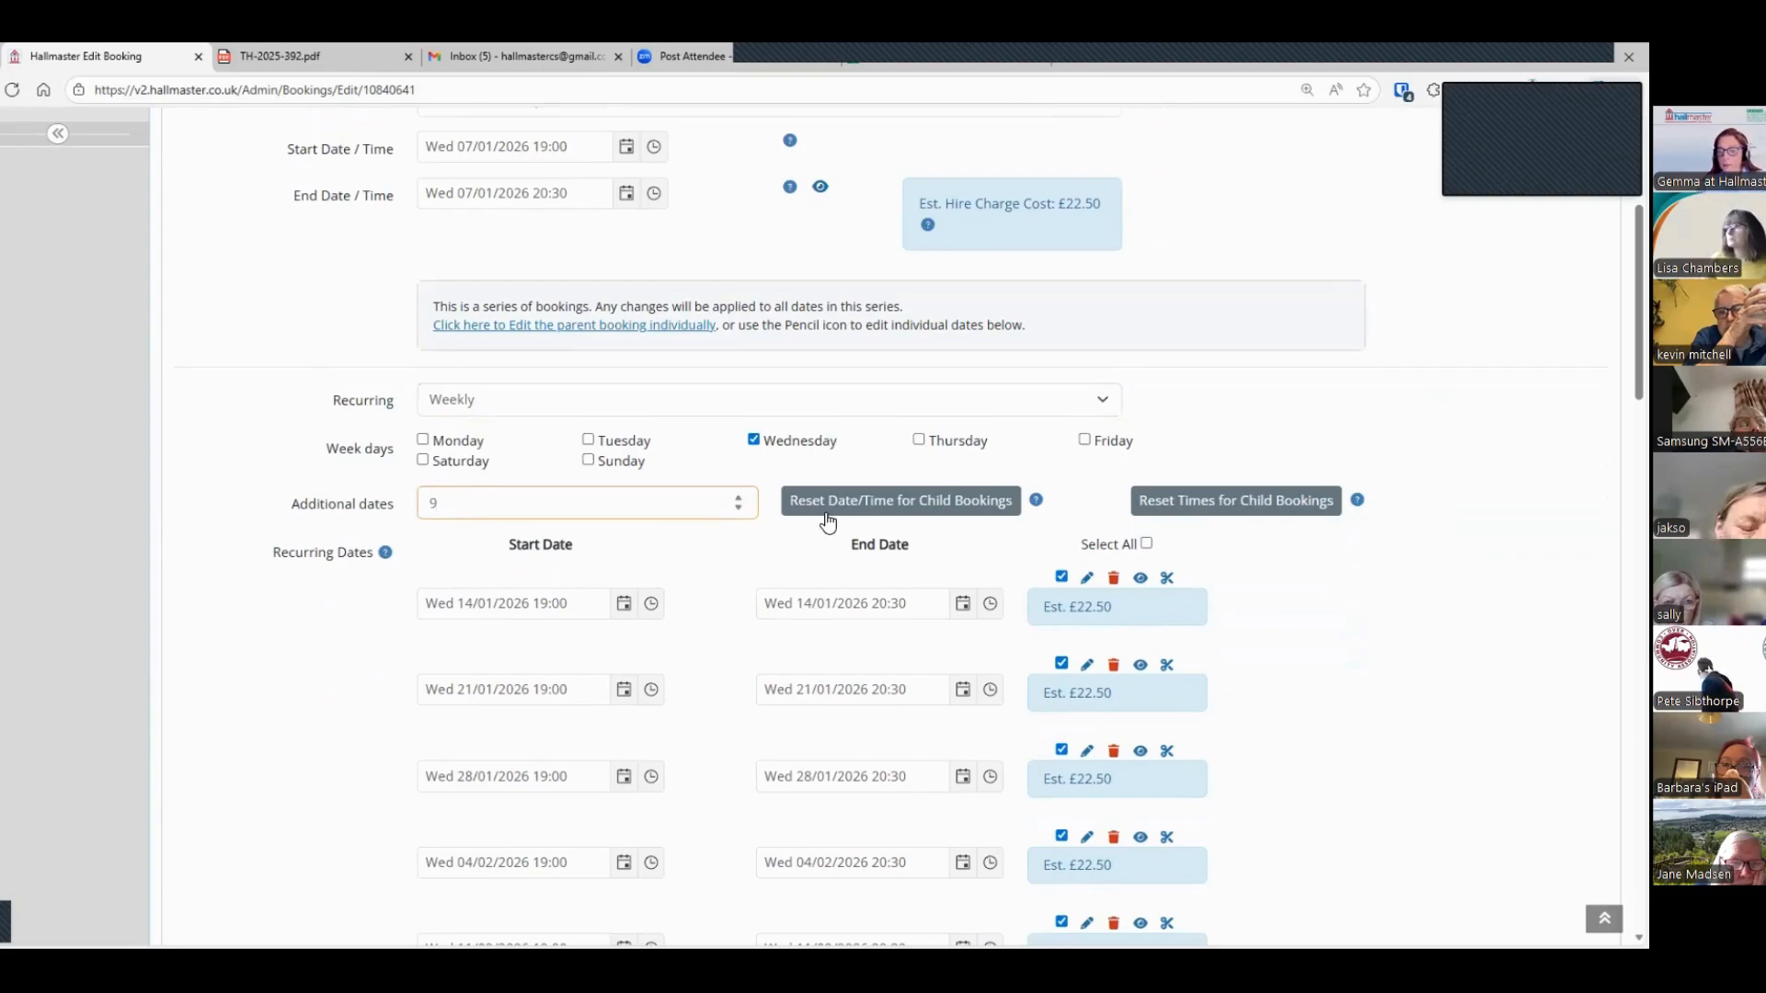
Step: Examine the series' individual recurring dates and the customer assigned to the booking
scroll(1361, 592, "down", 1)
scroll(1361, 593, "down", 3)
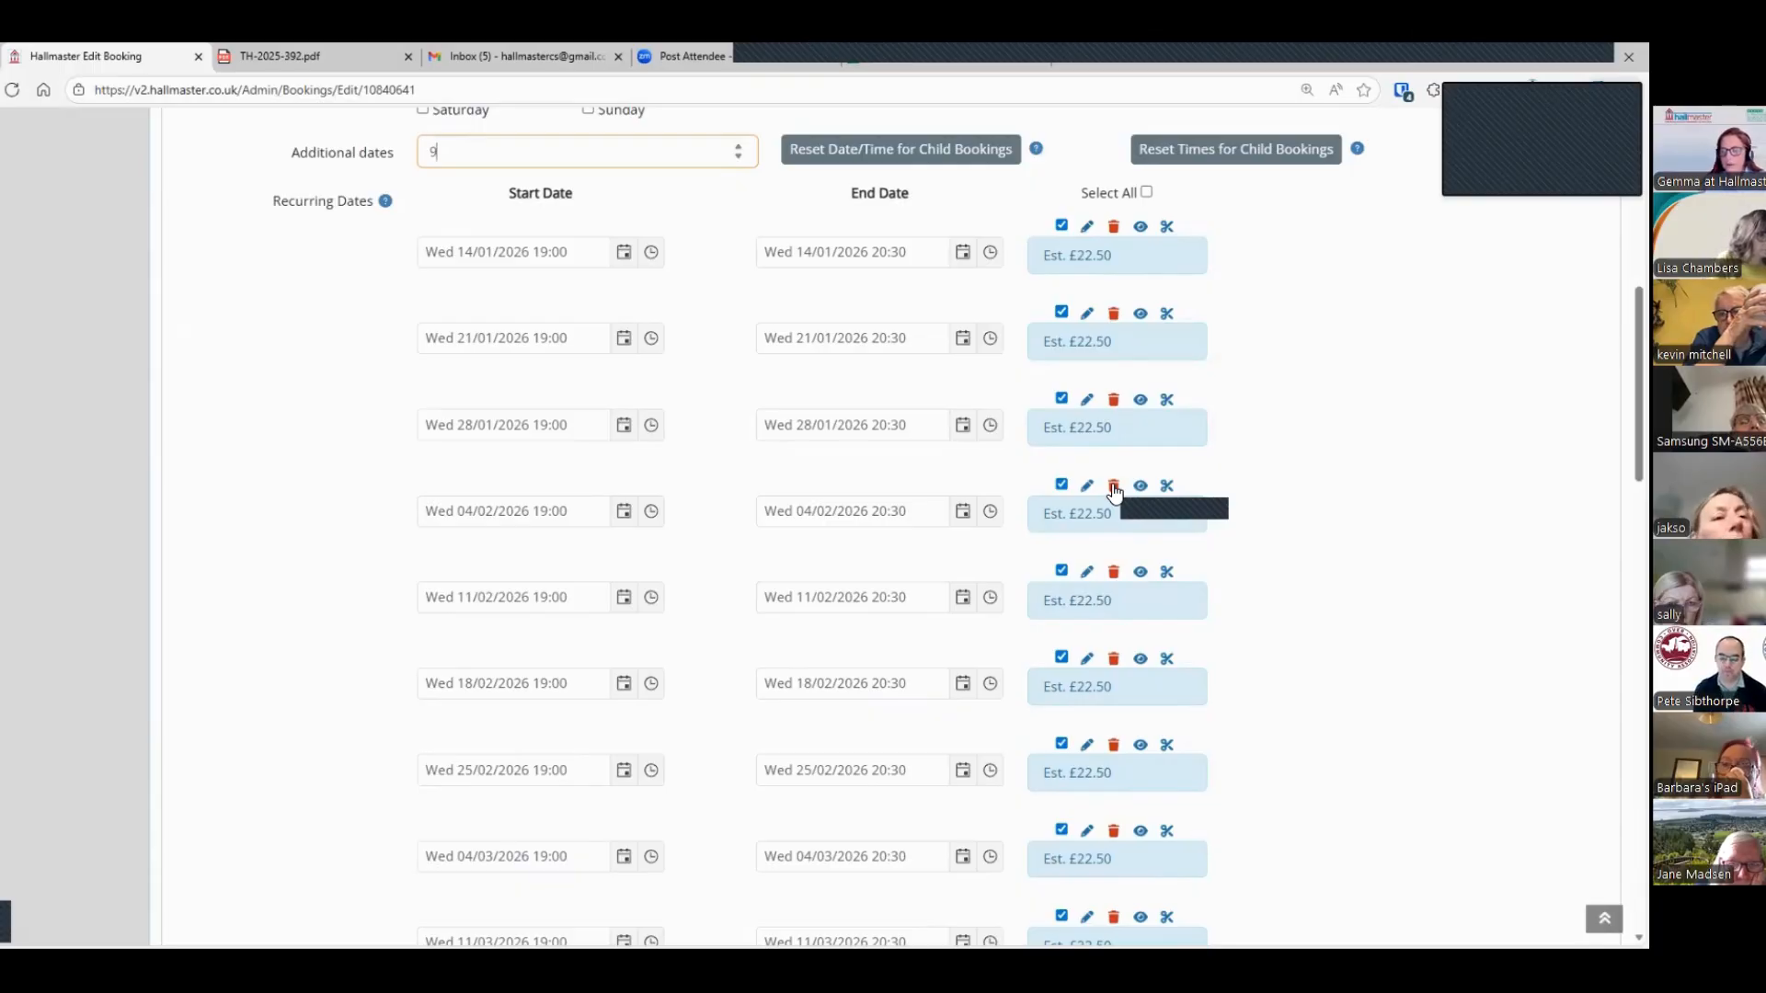
scroll(1253, 506, "down", 8)
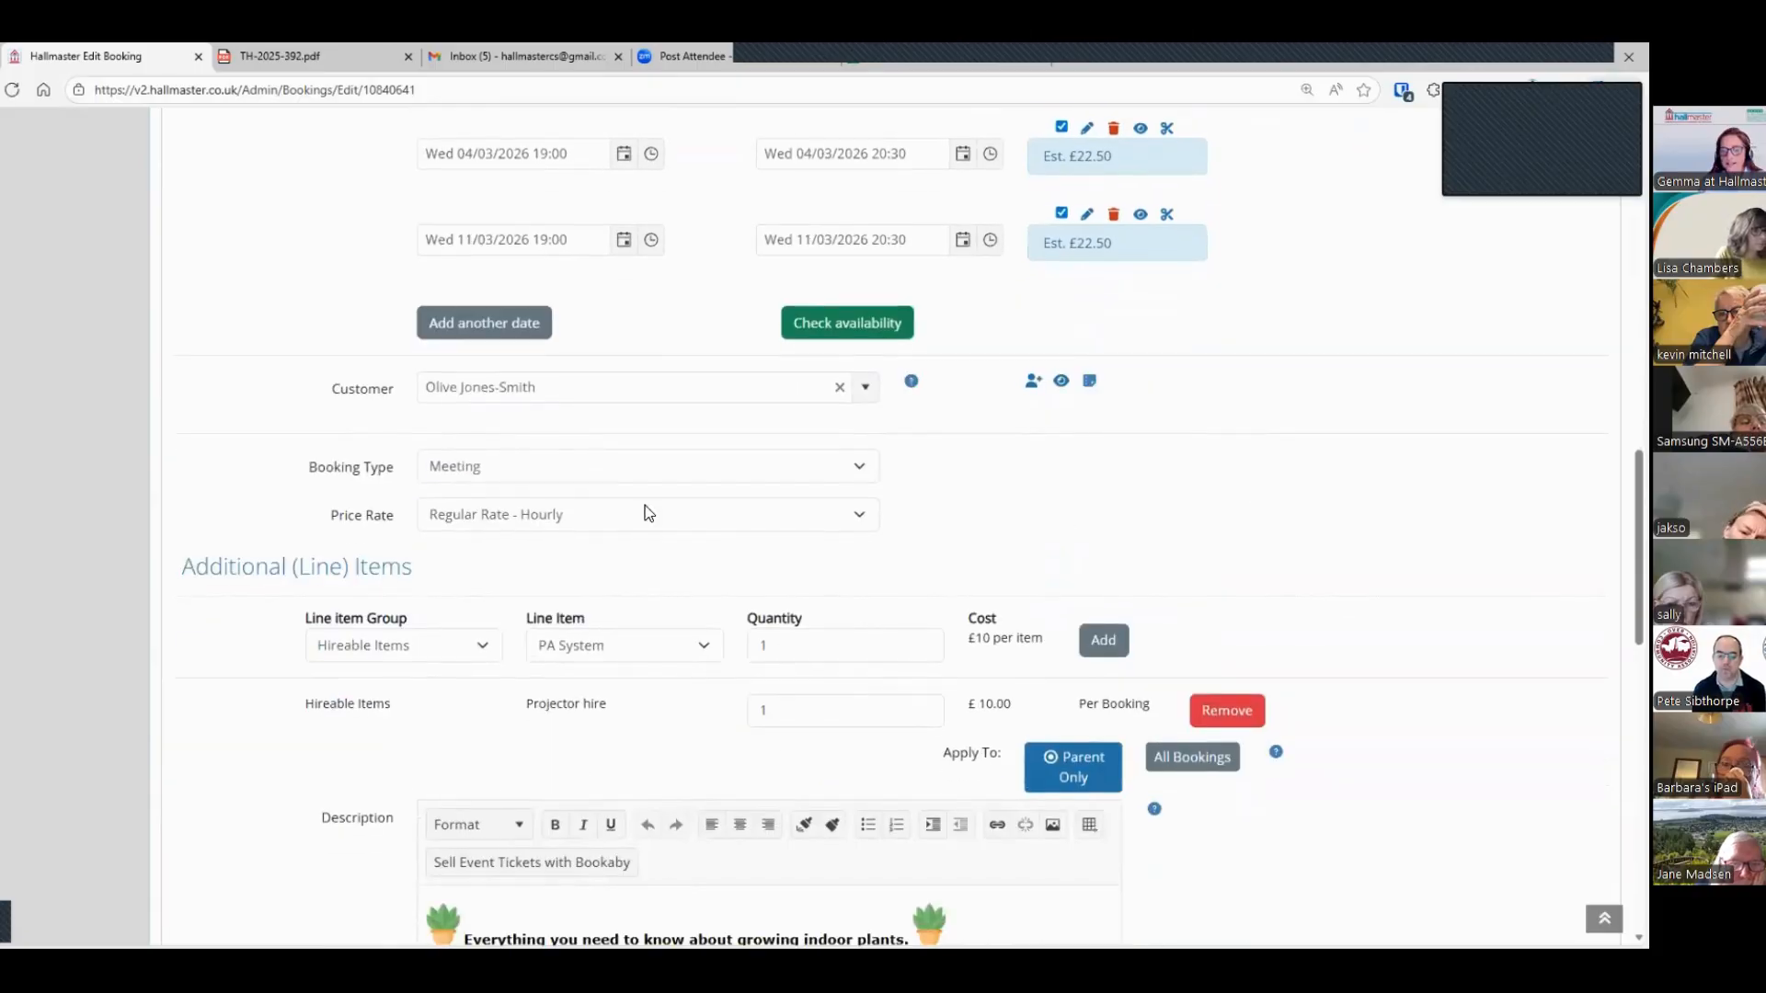
left_click(567, 390)
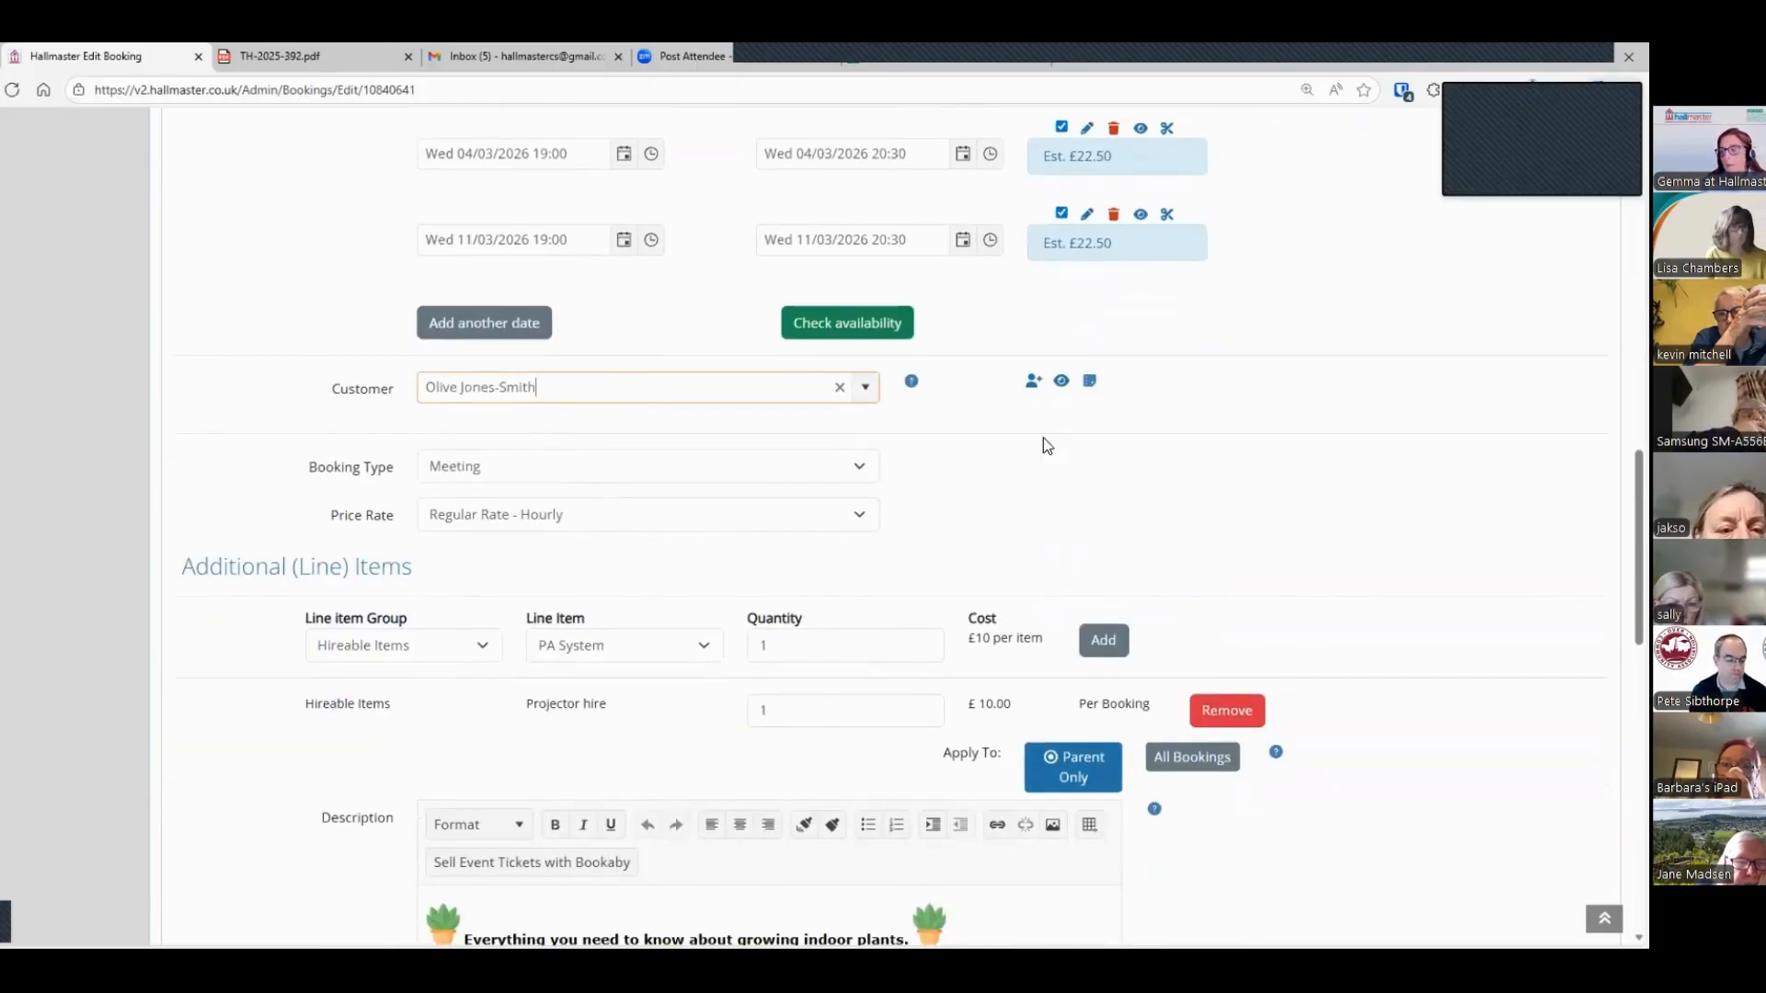
Step: View the assigned customer's contact details and check the available booking types, keeping Meeting
left_click(1061, 384)
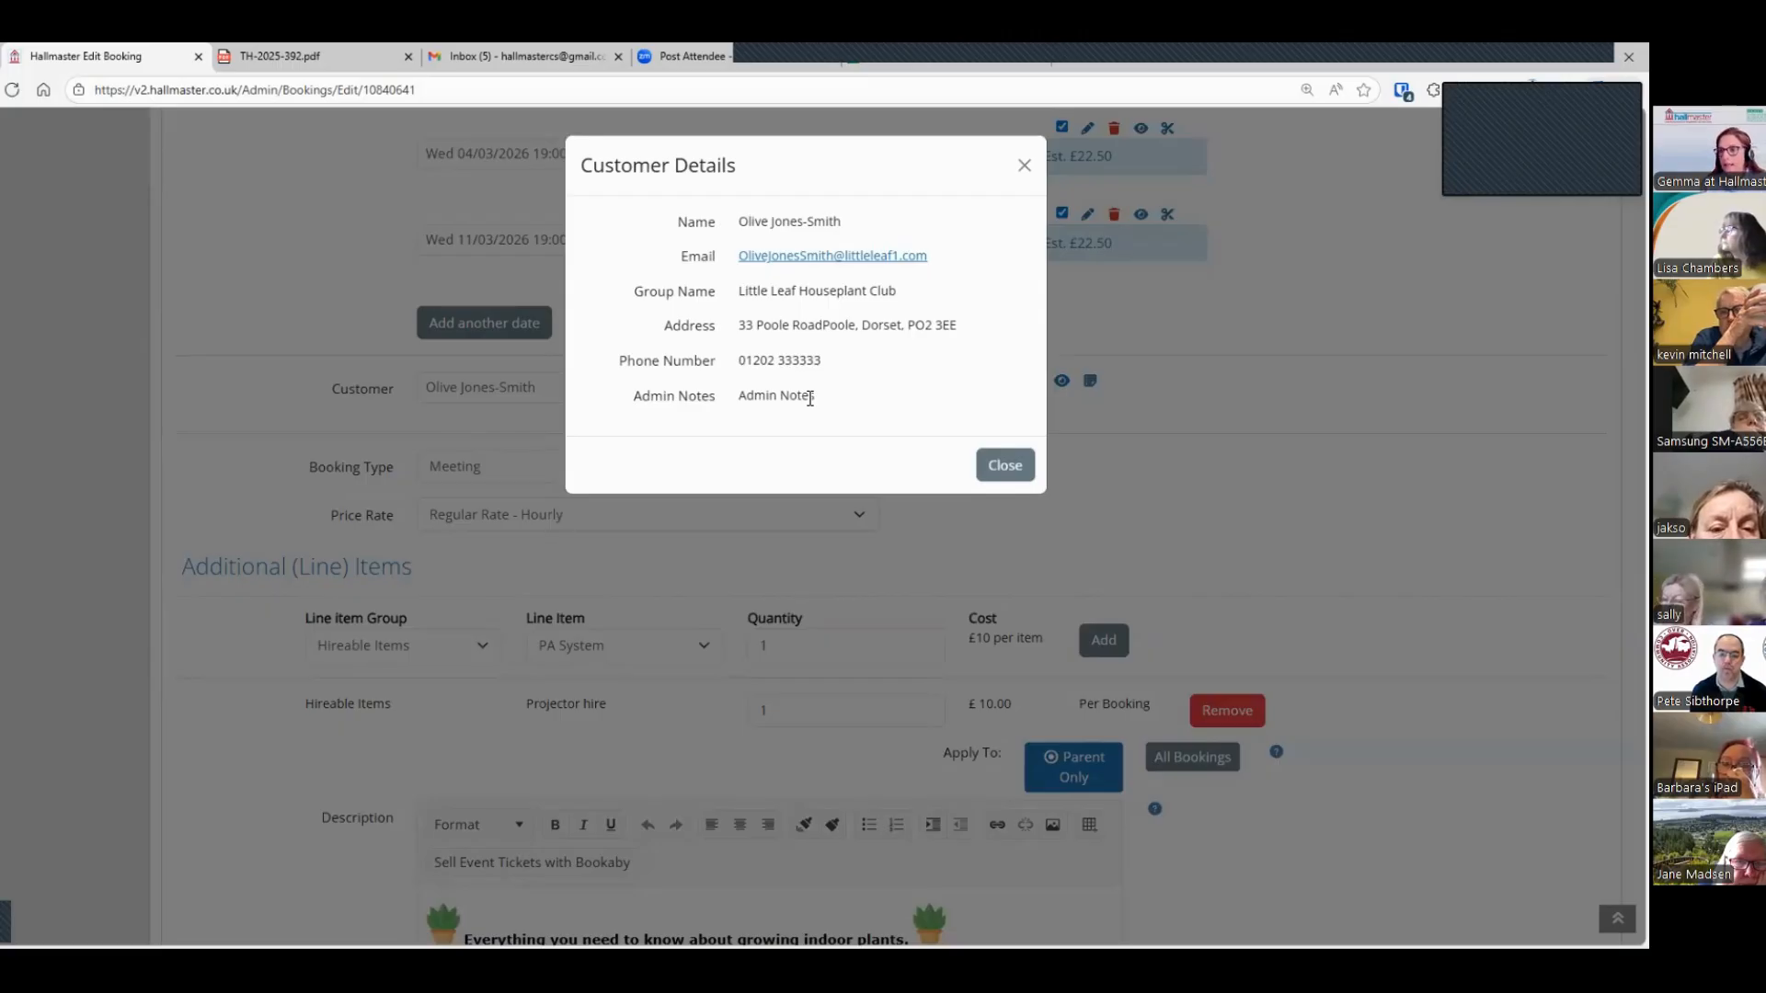
left_click(1023, 170)
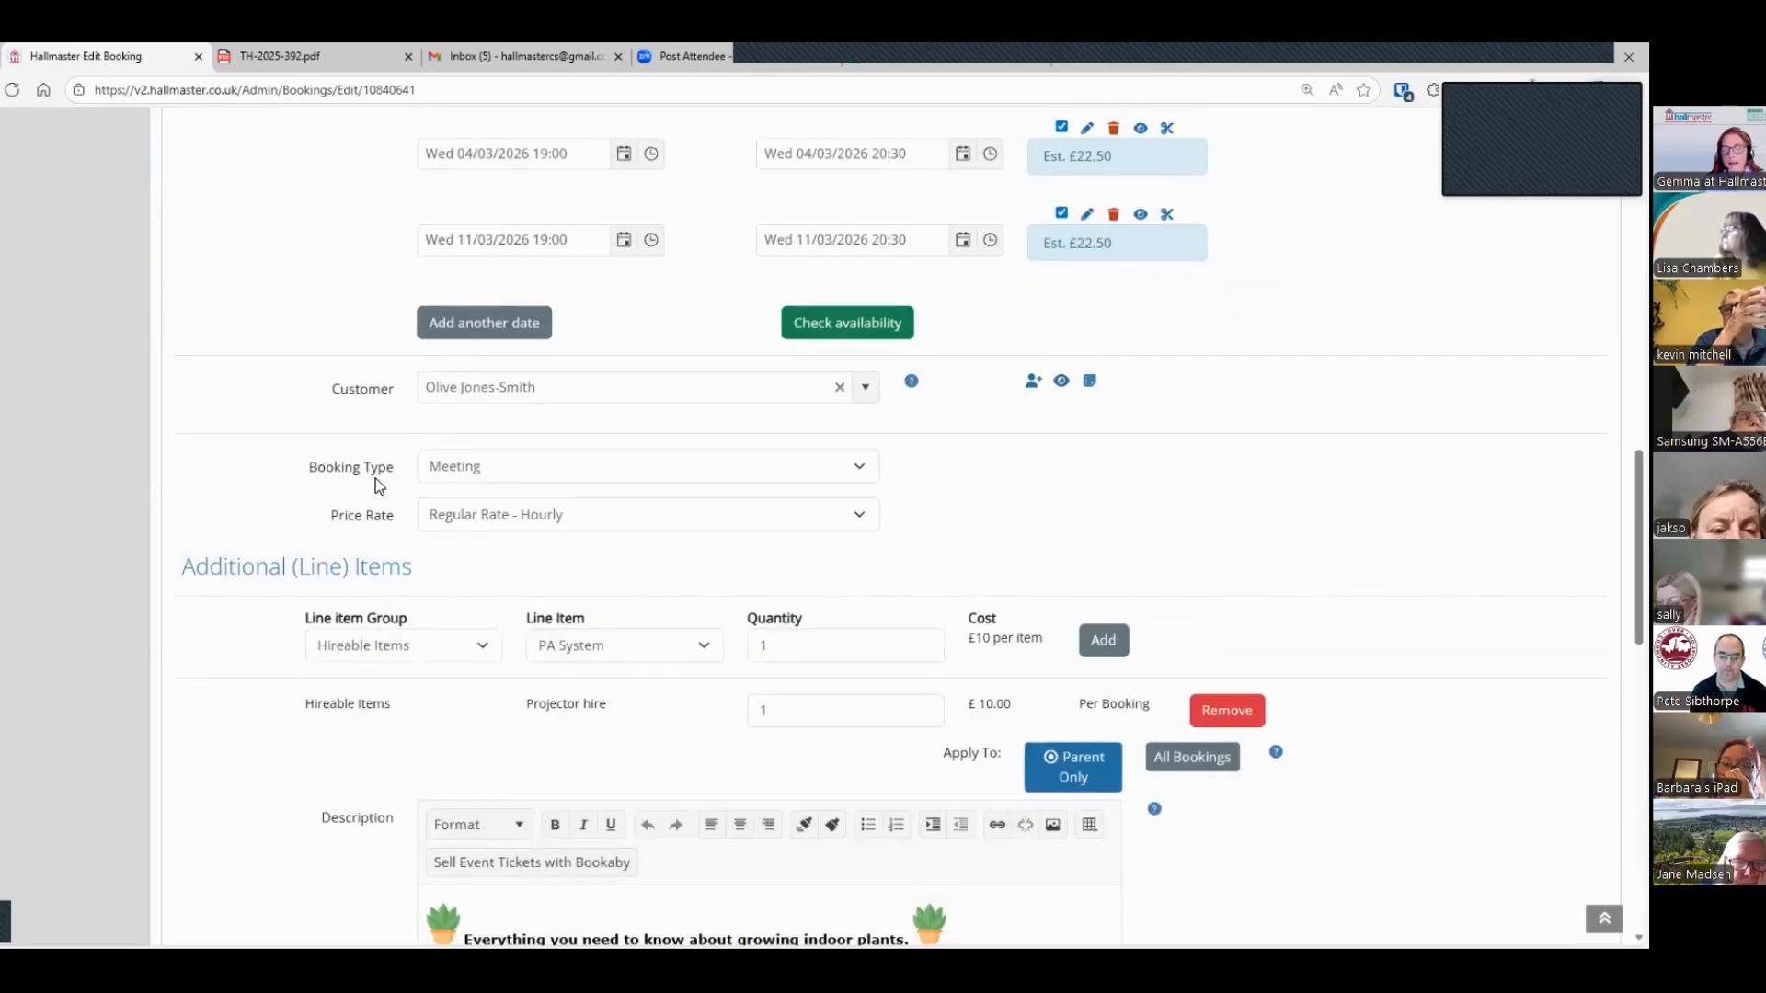
left_click(458, 478)
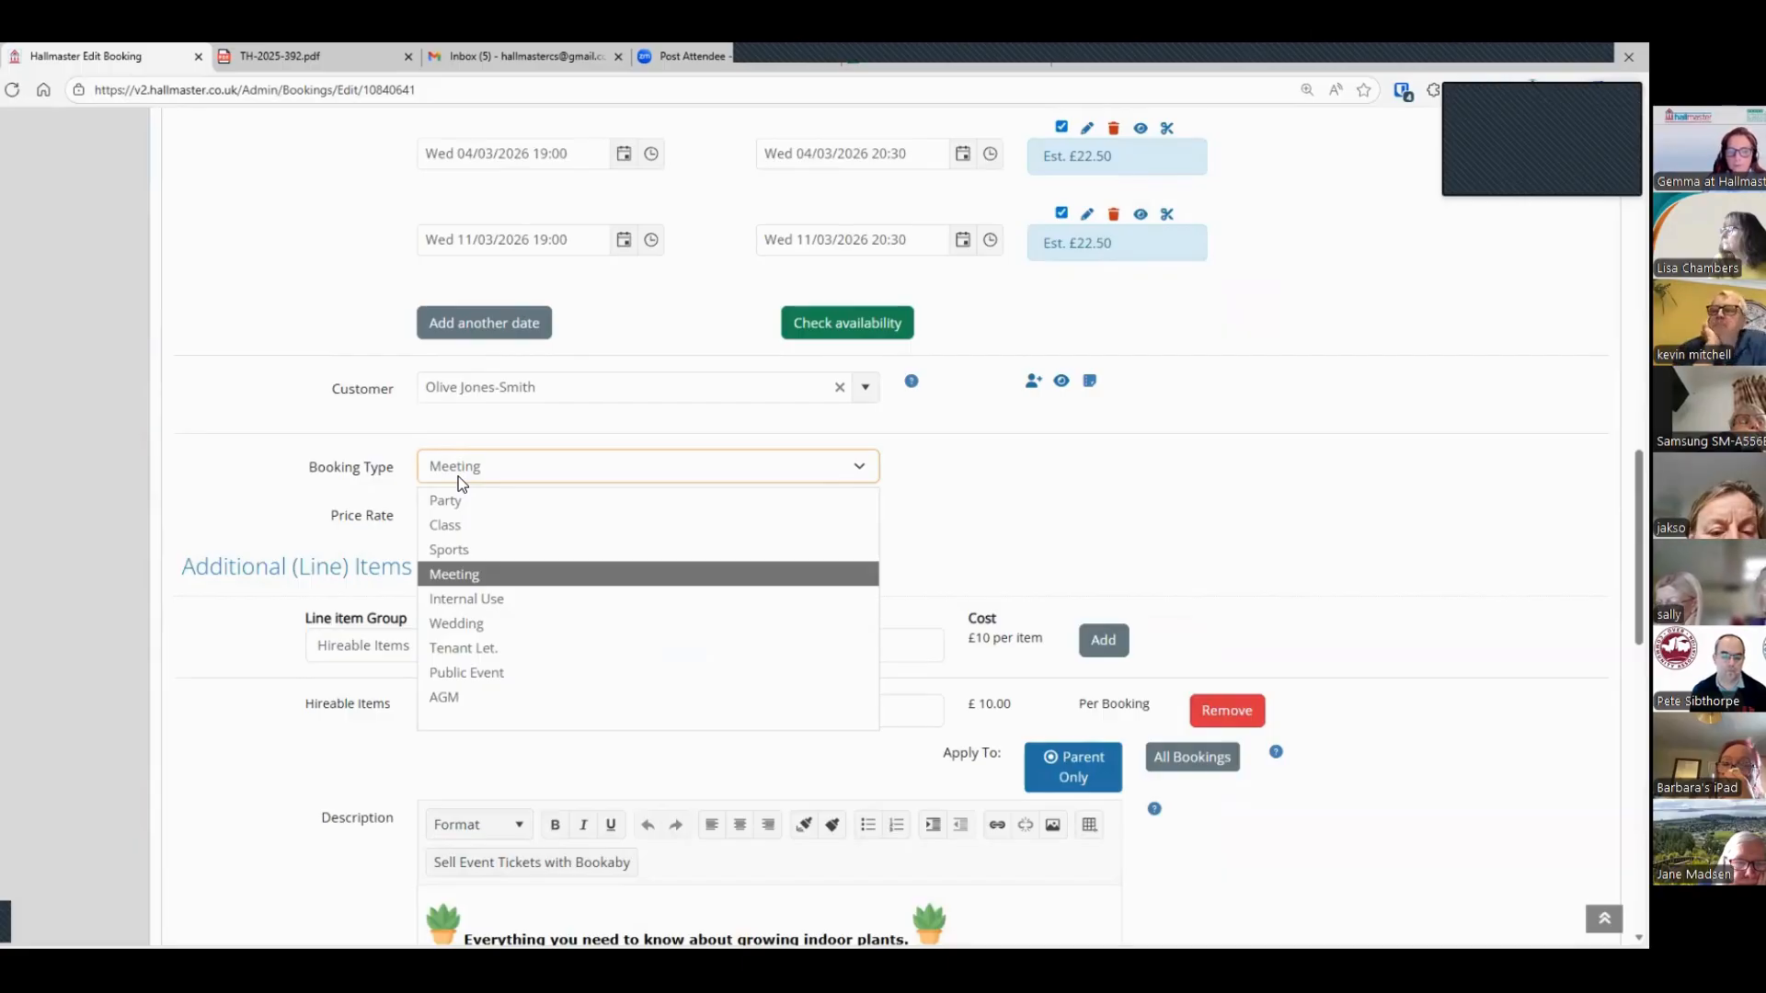
left_click(458, 476)
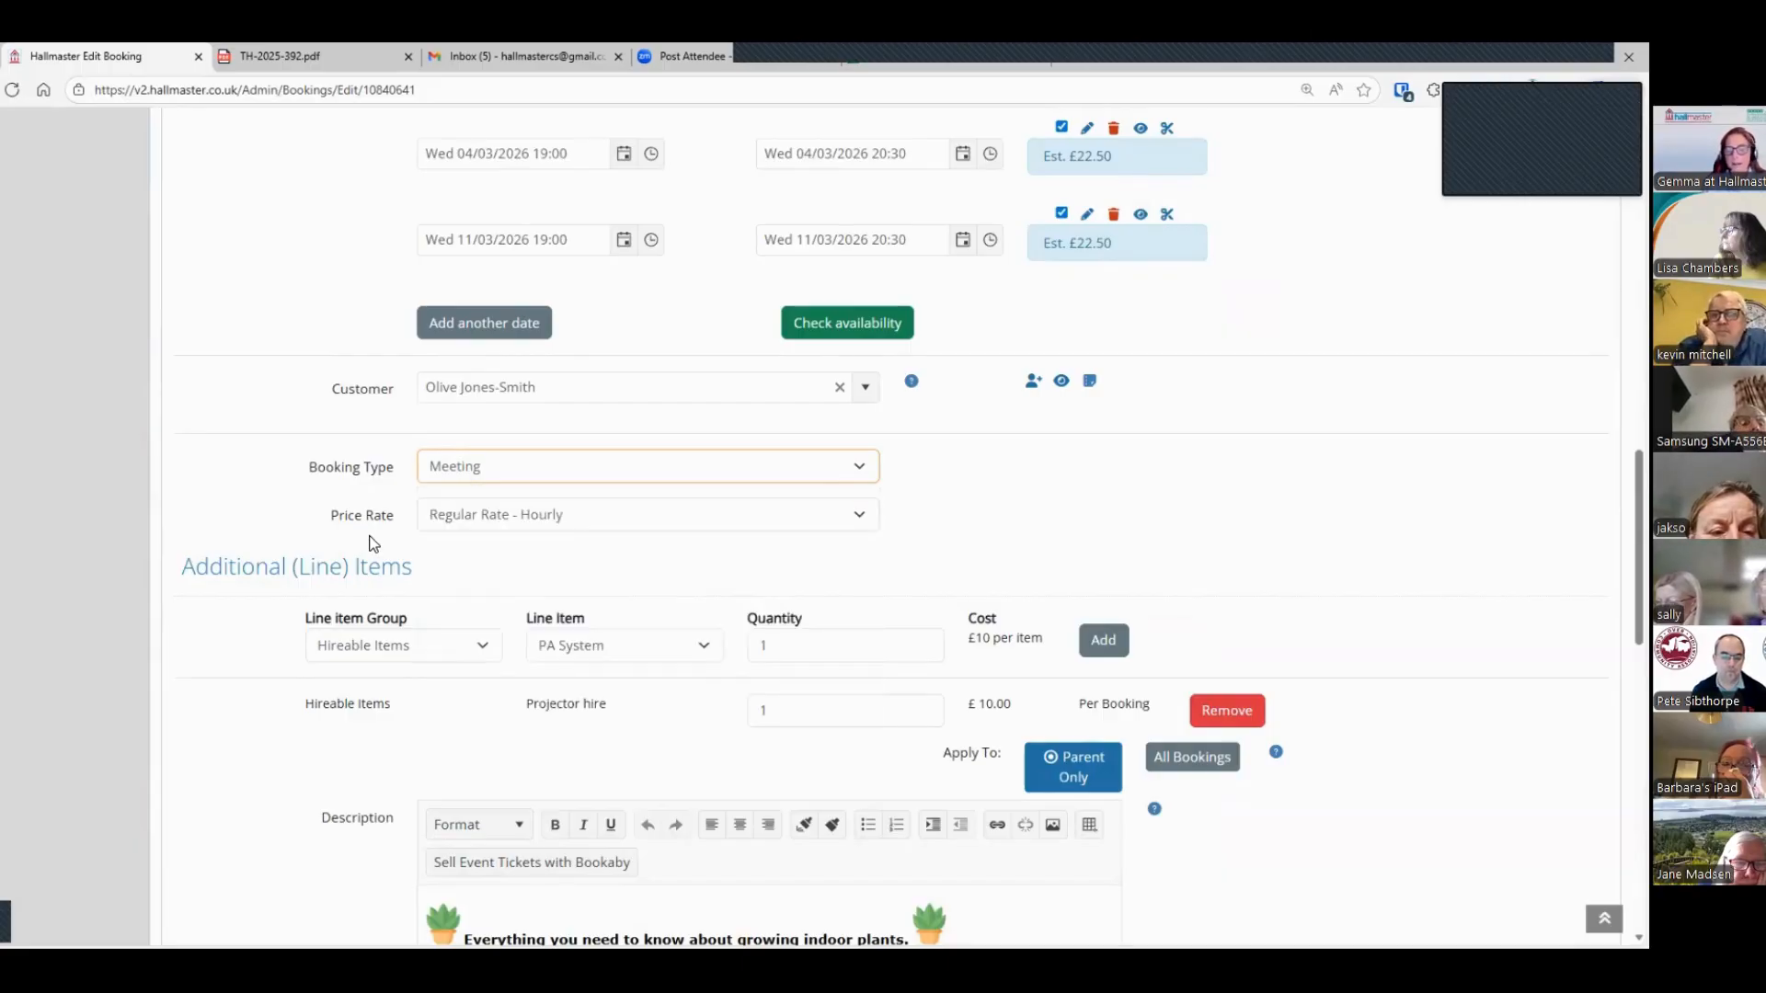
Step: Check the price rate options and the hireable line items, keeping Regular Rate - Hourly and PA System selected
left_click(477, 529)
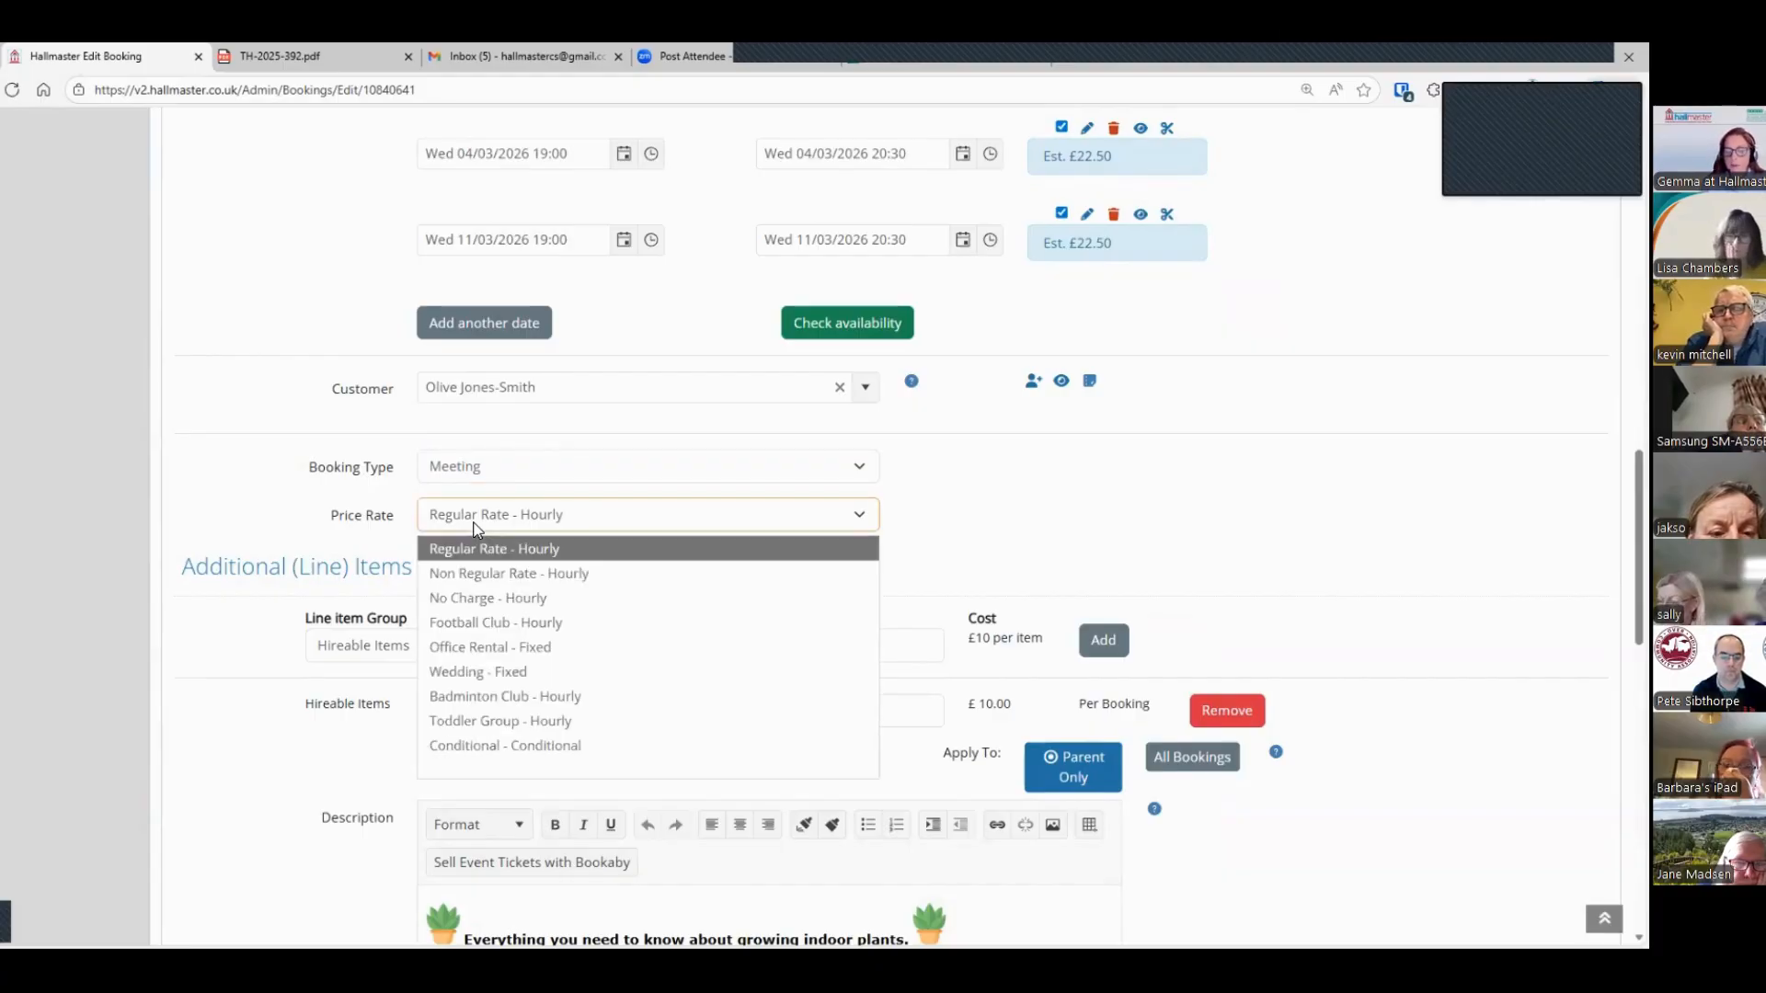
left_click(274, 506)
scroll(274, 511, "down", 2)
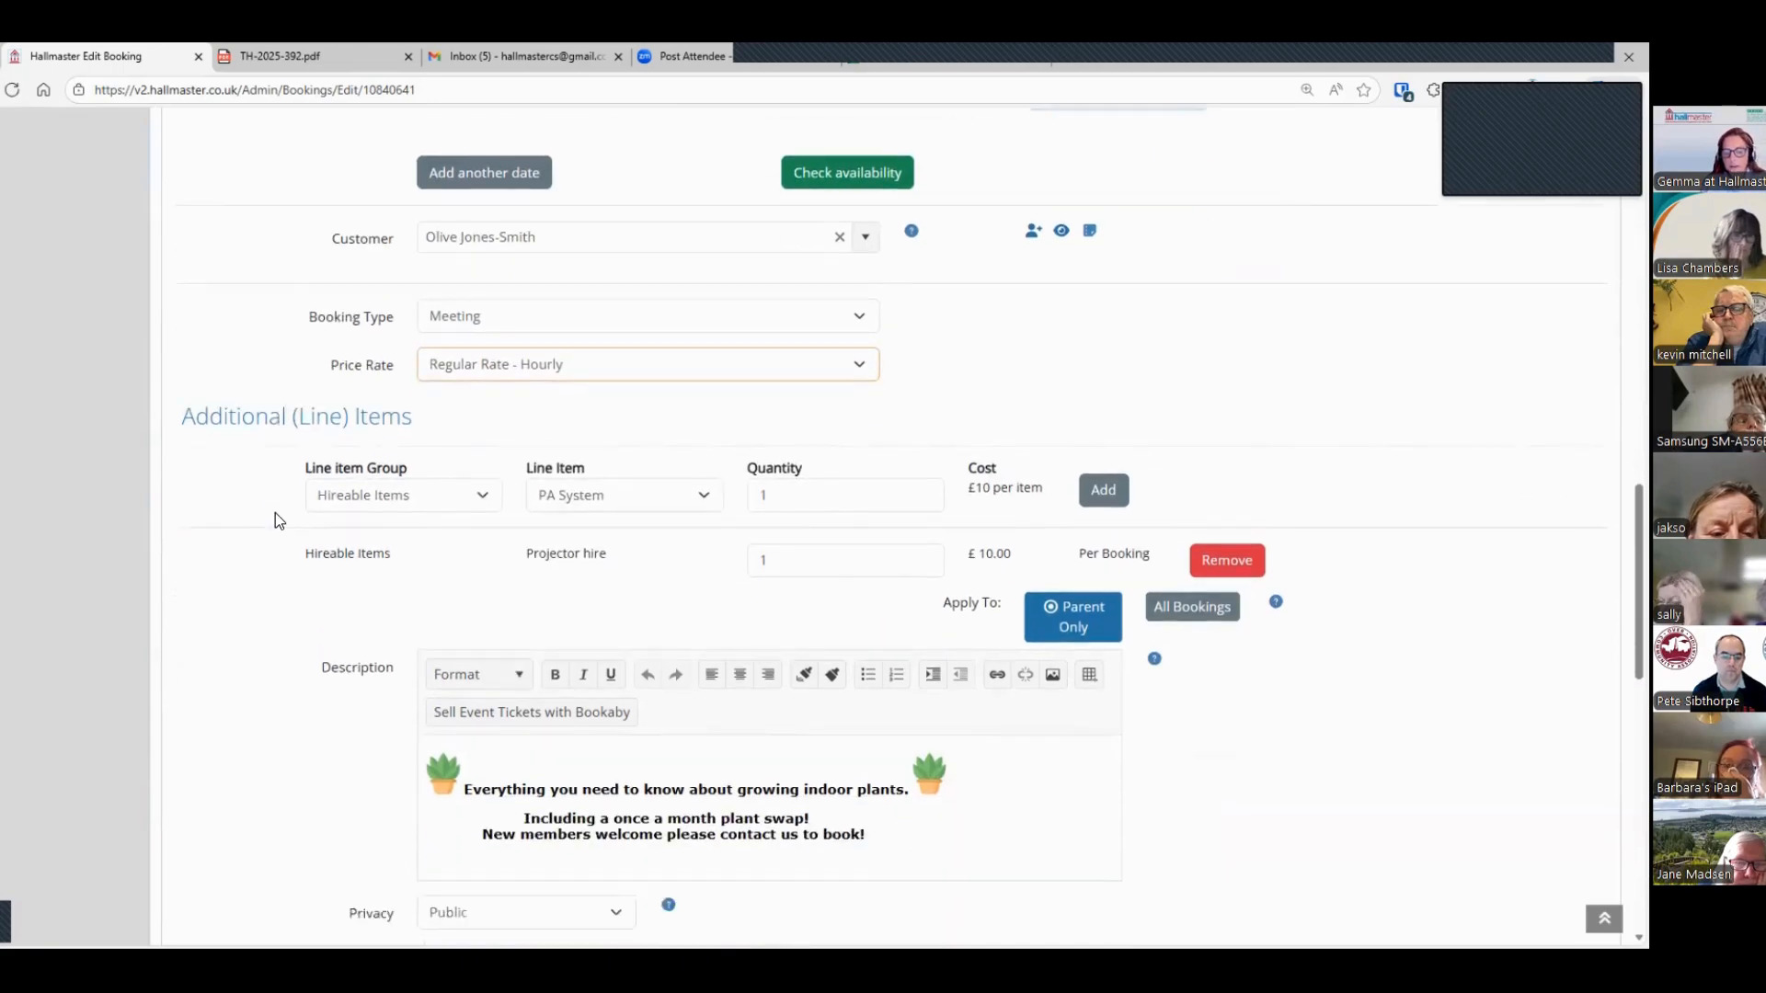
left_click(670, 466)
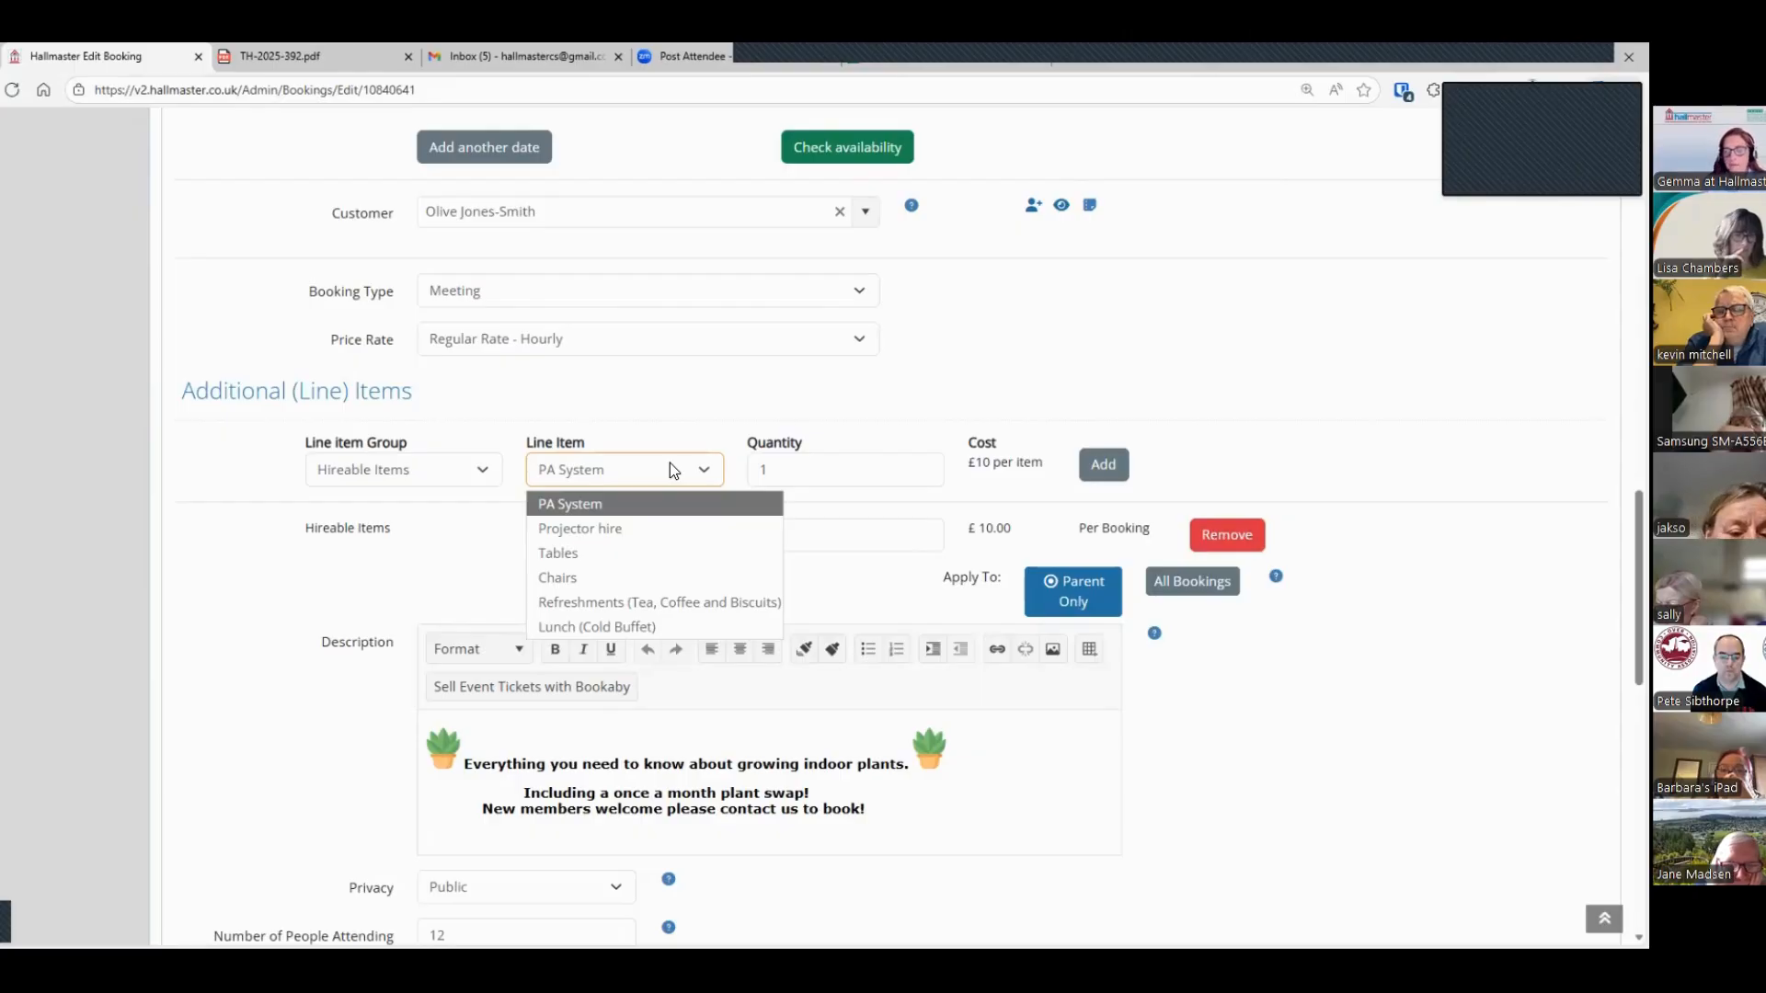
left_click(667, 503)
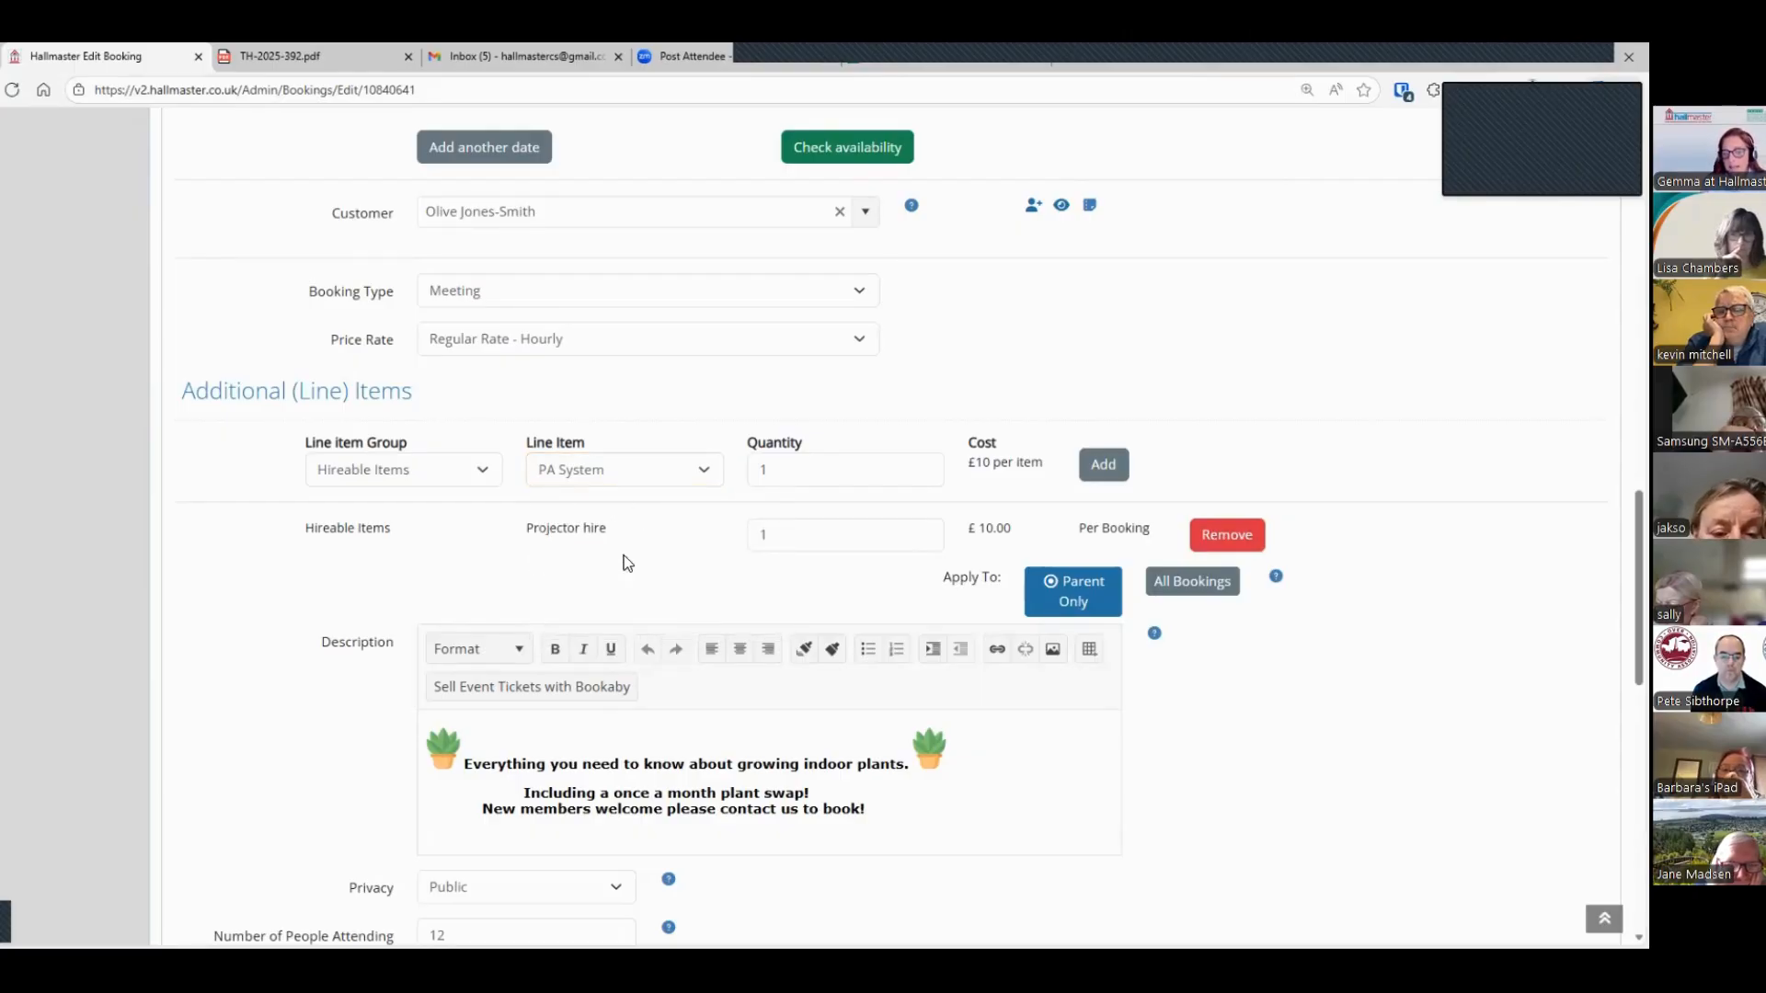
Step: Review the booking's description, its privacy options and the number of people attending, keeping privacy as Public
scroll(303, 538, "down", 3)
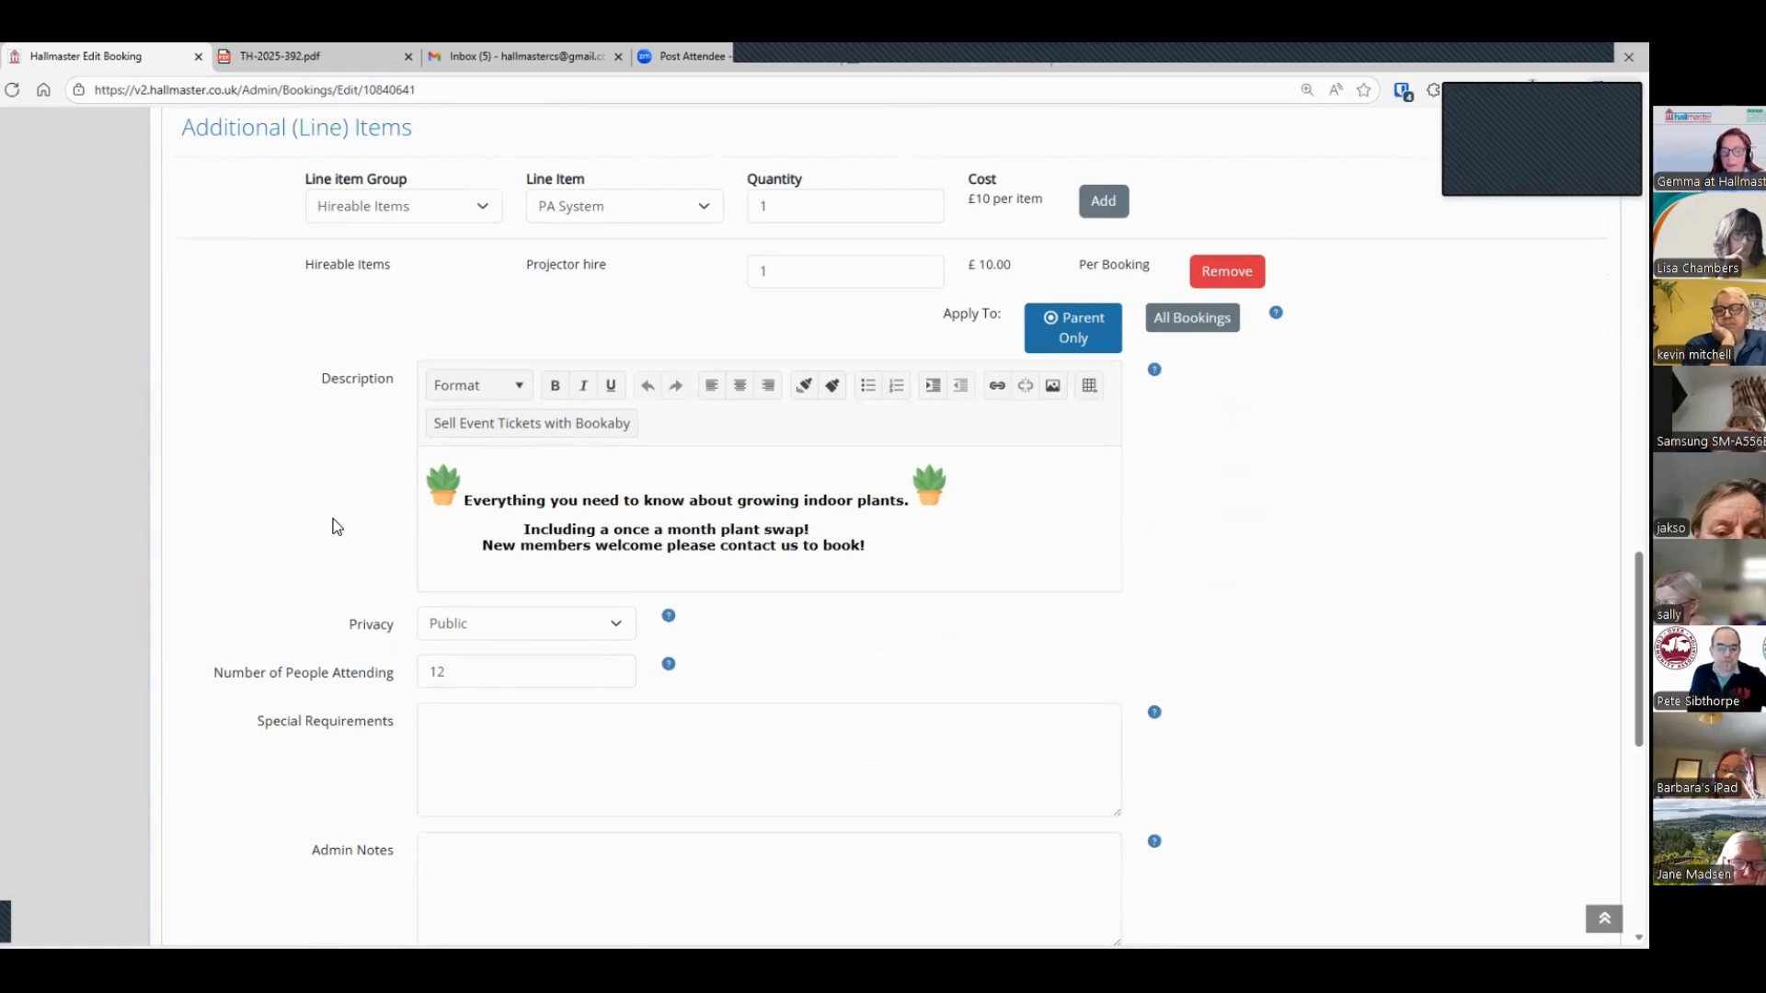
scroll(379, 515, "down", 2)
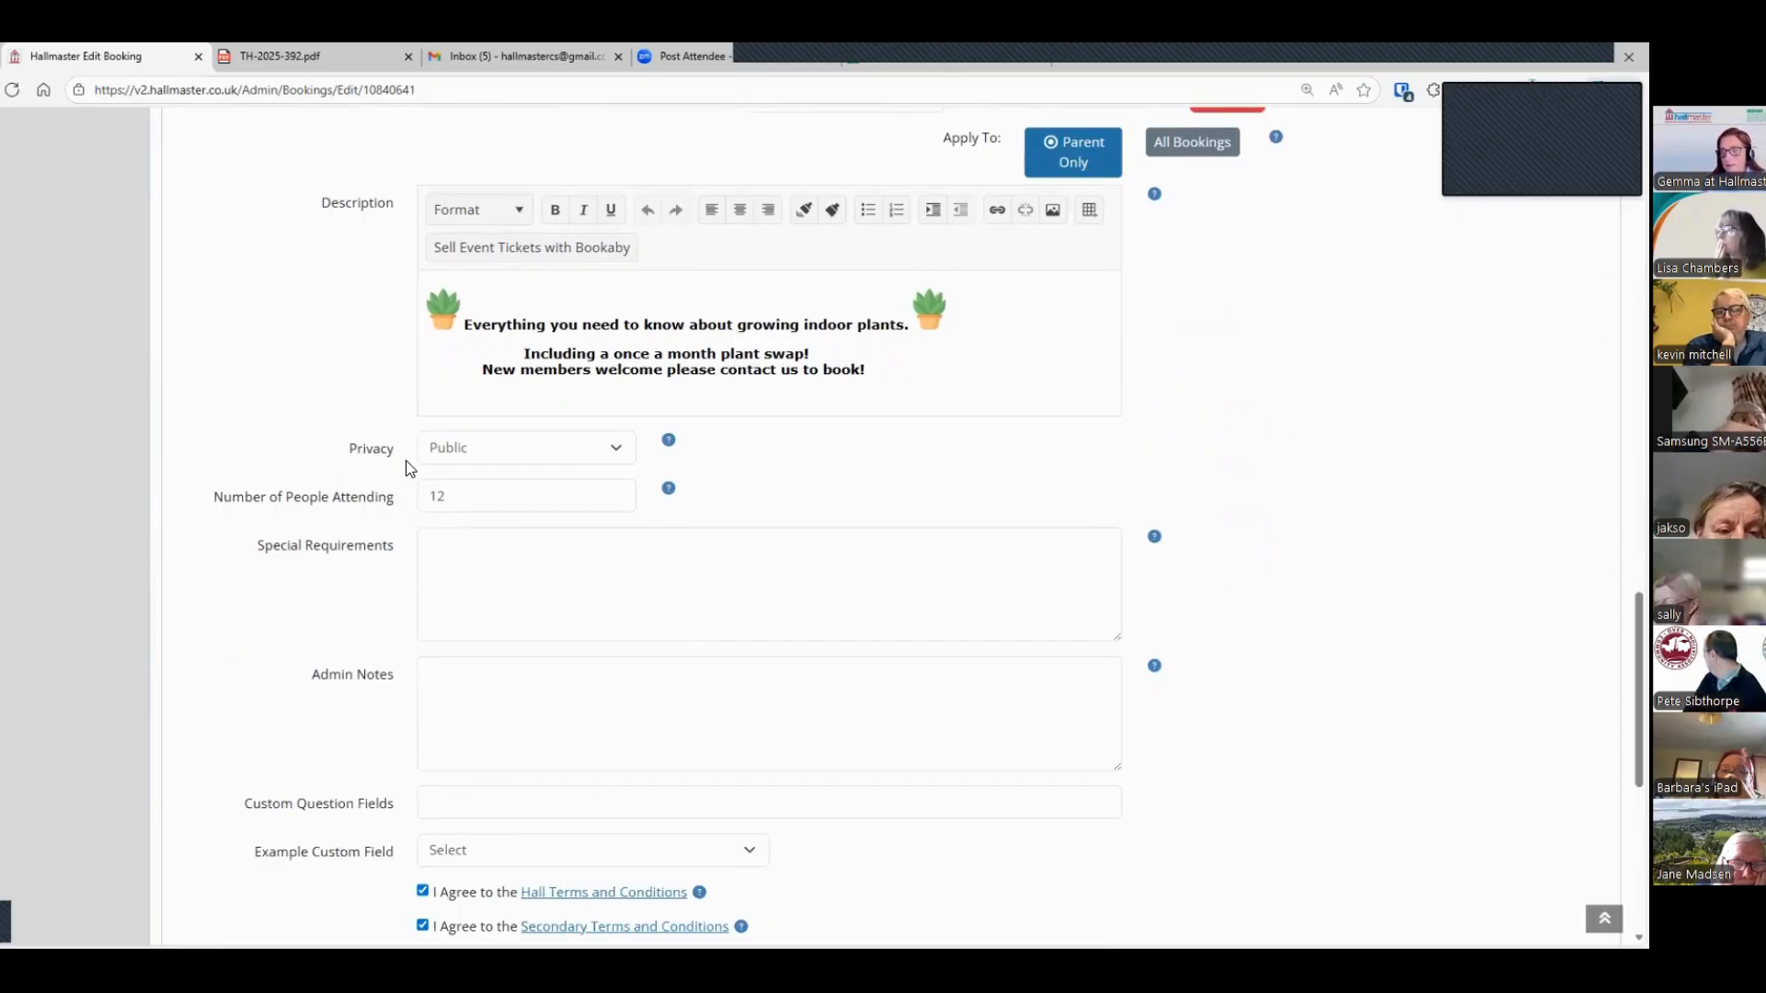
left_click(439, 450)
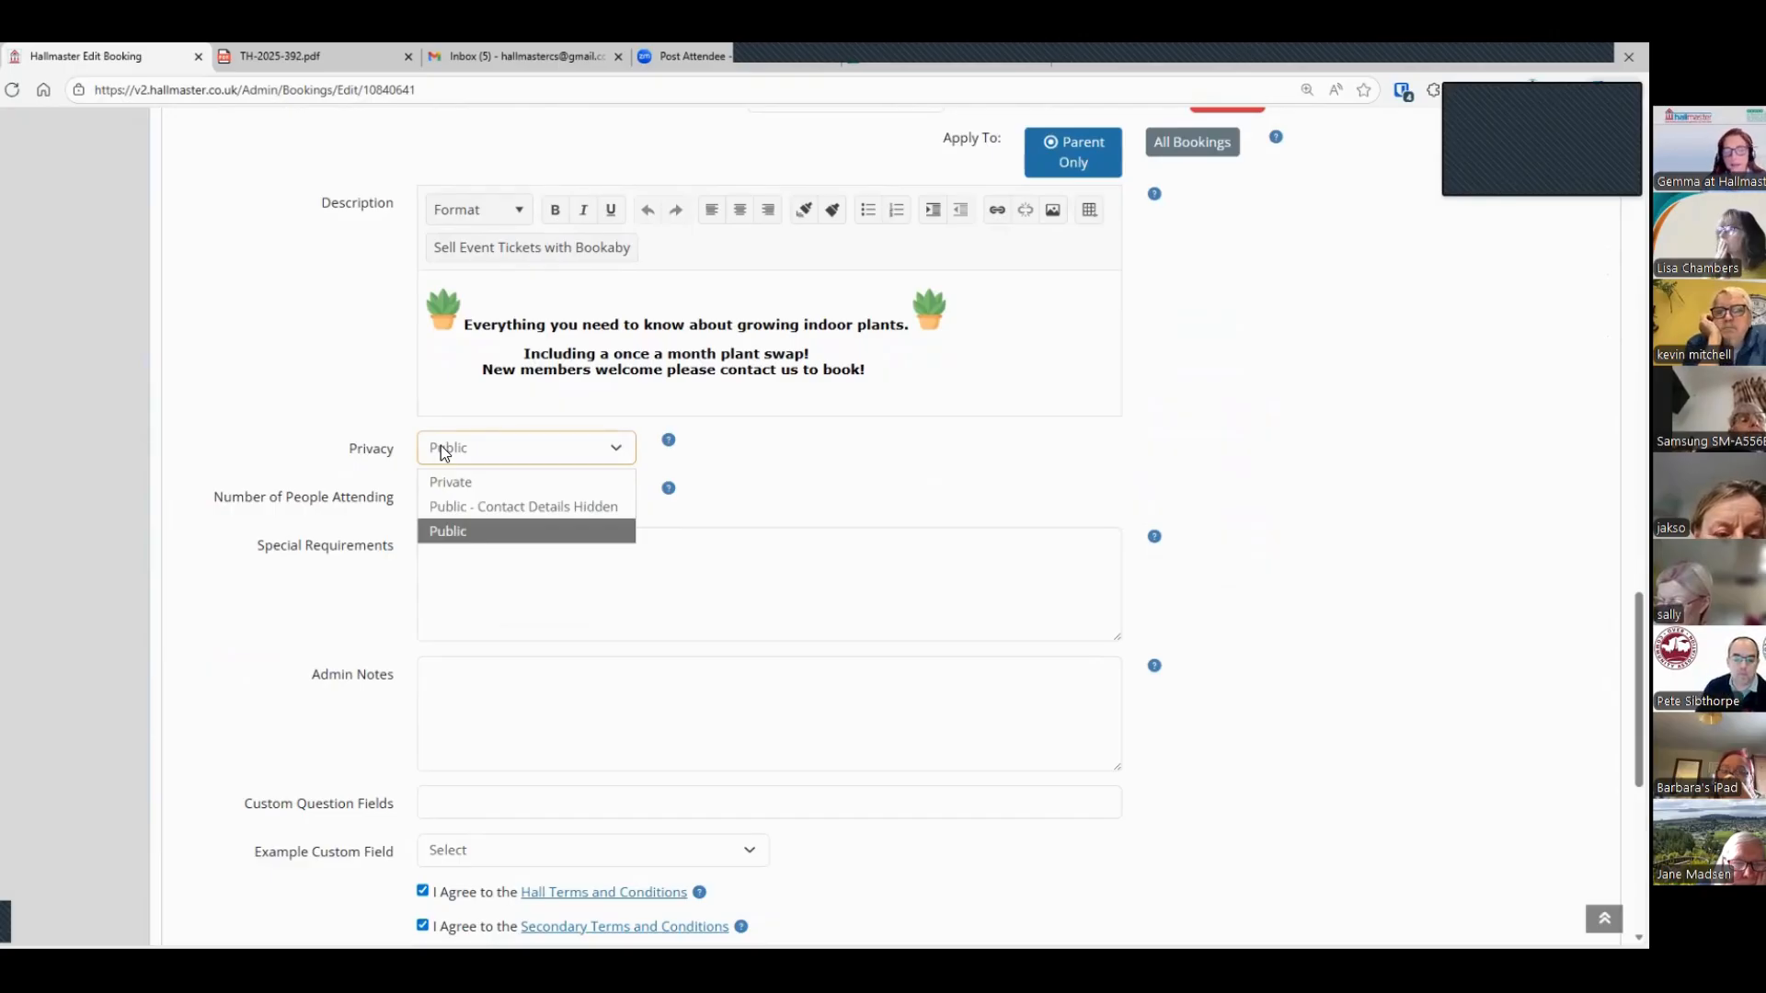
left_click(462, 497)
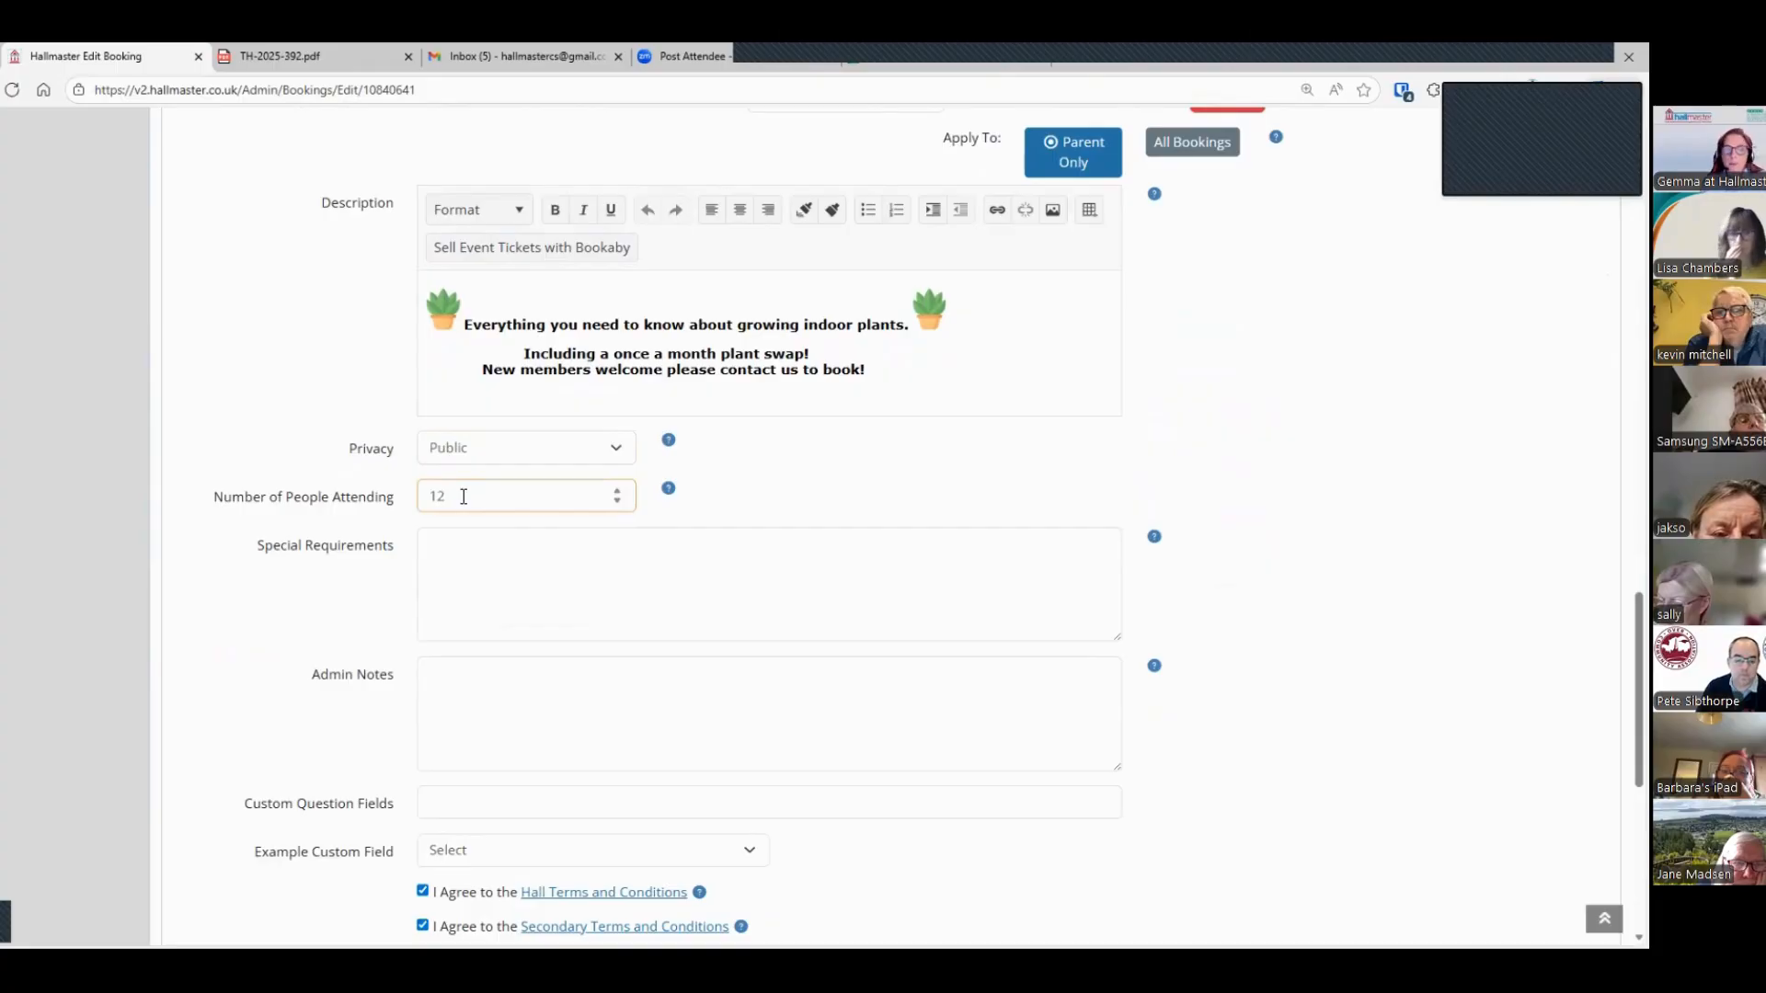
Step: Examine the Special Requirements, Admin Notes and Custom Question Fields of the booking
left_click(471, 564)
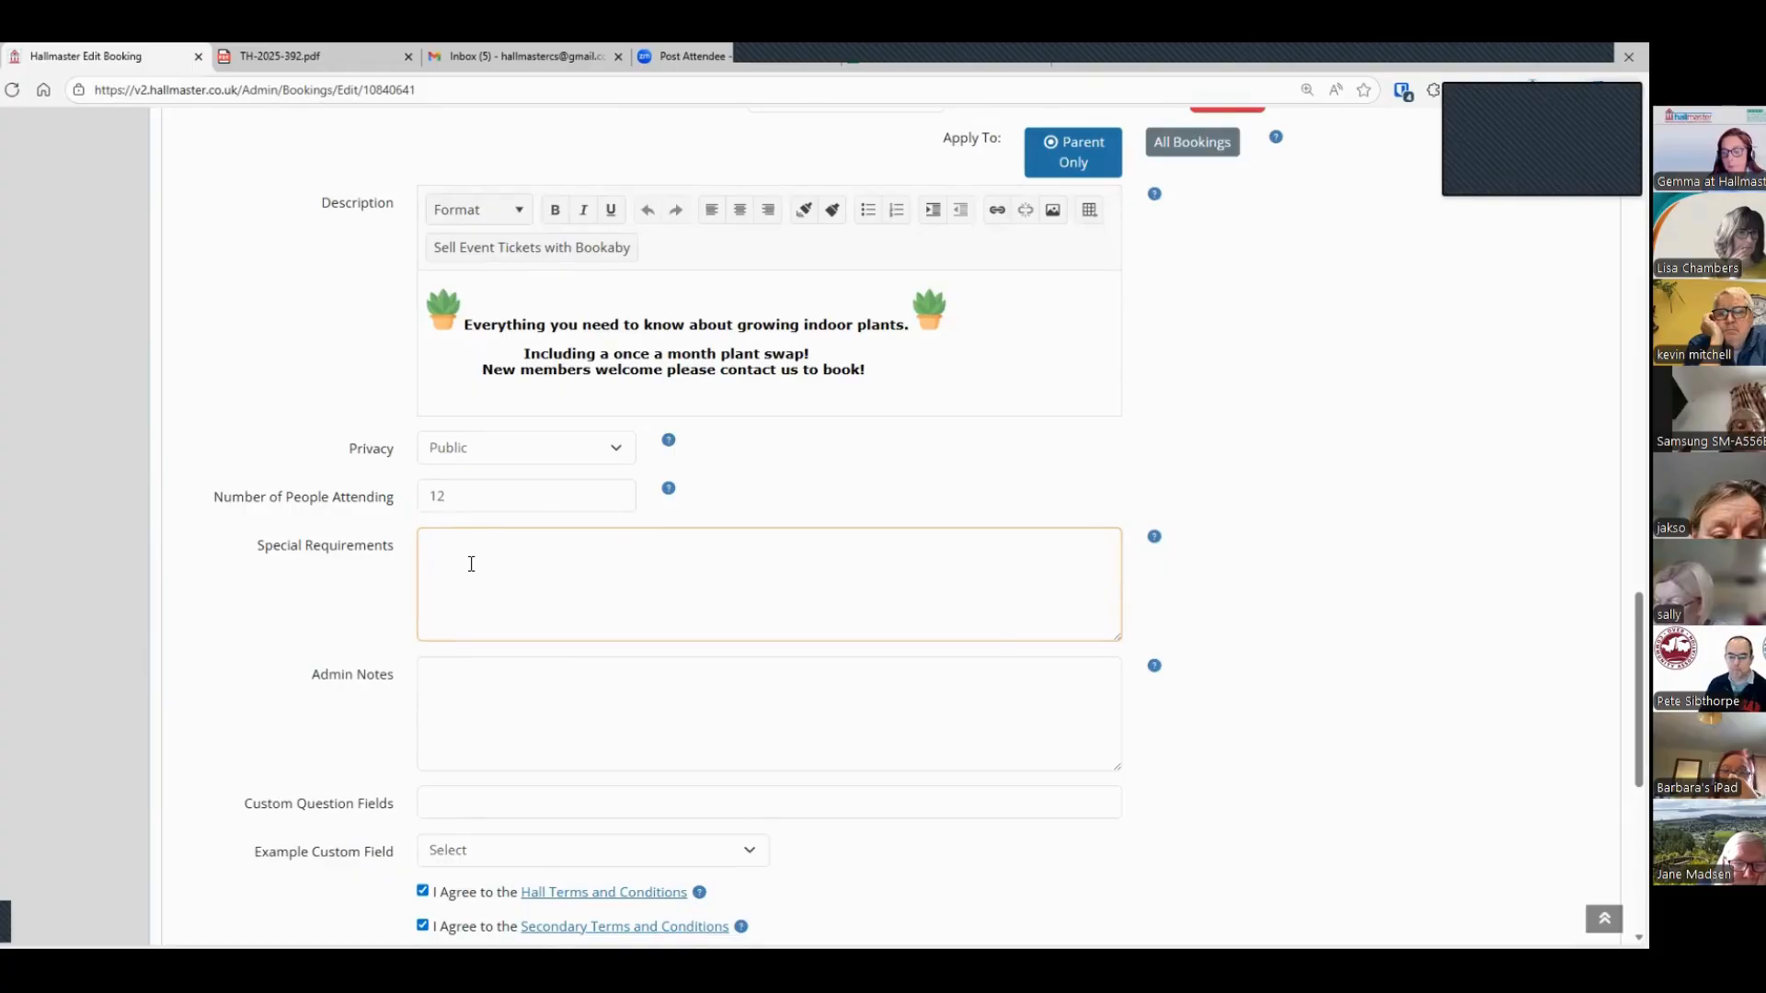
scroll(470, 564, "down", 2)
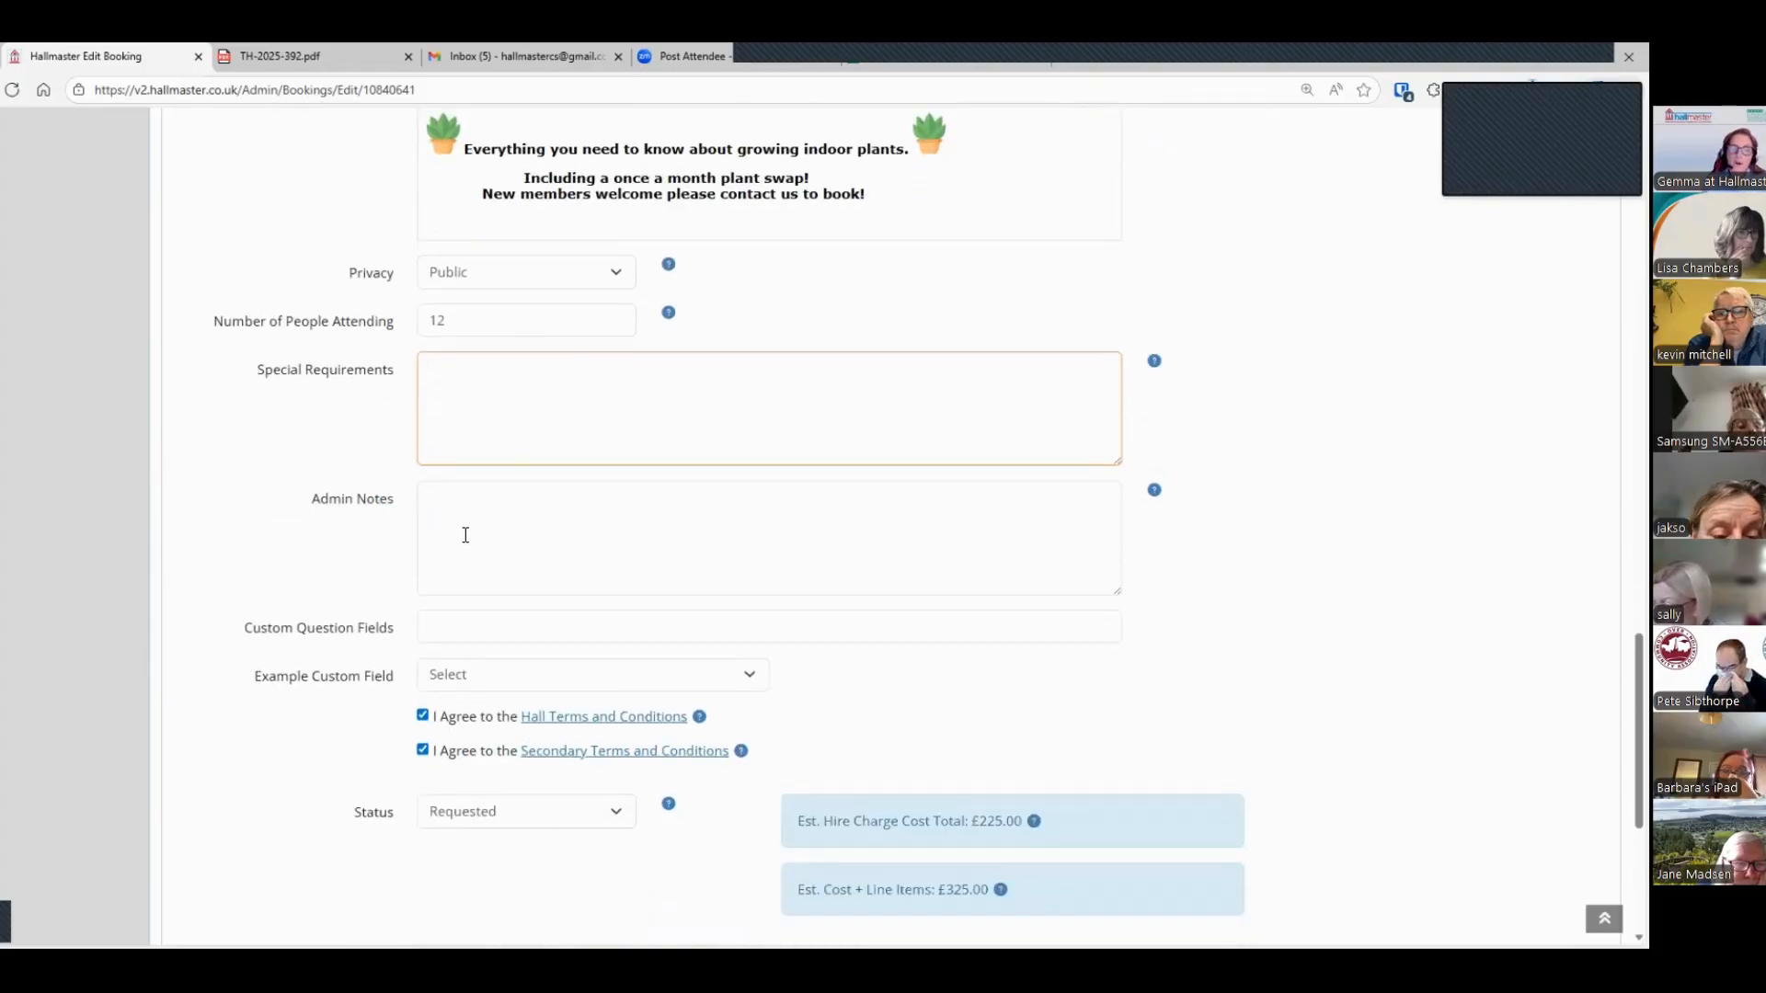
left_click(472, 515)
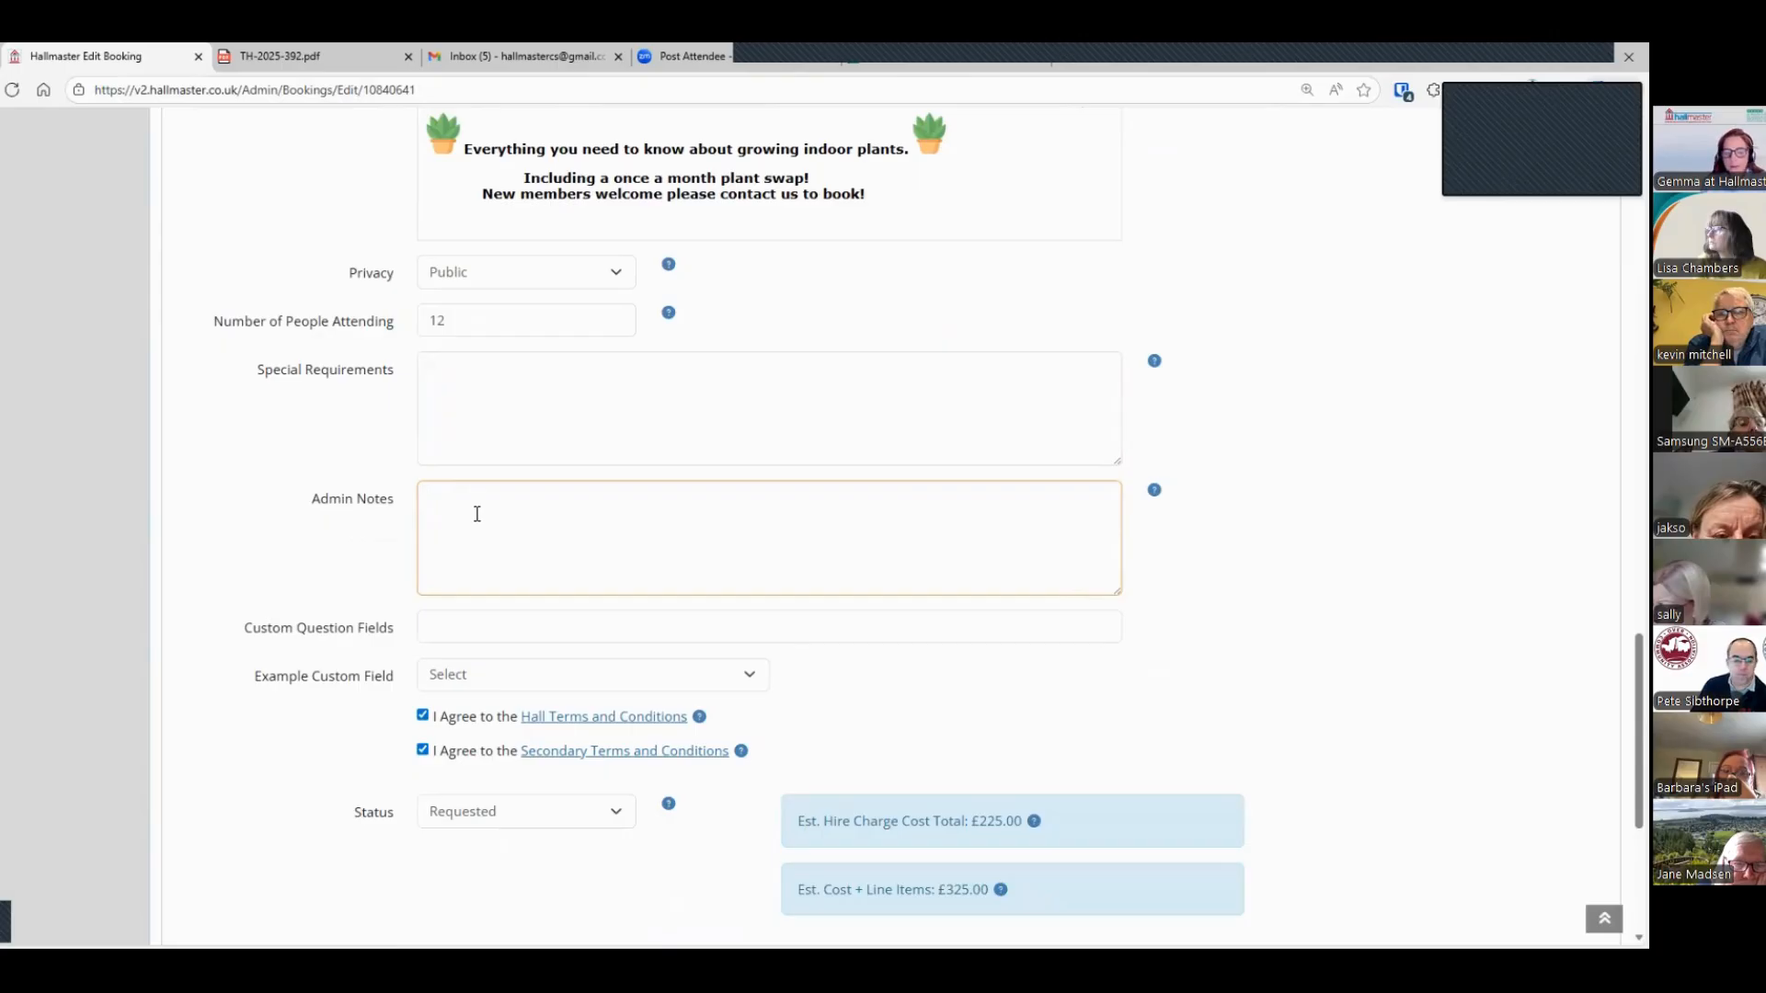
scroll(460, 487, "down", 2)
left_click(435, 448)
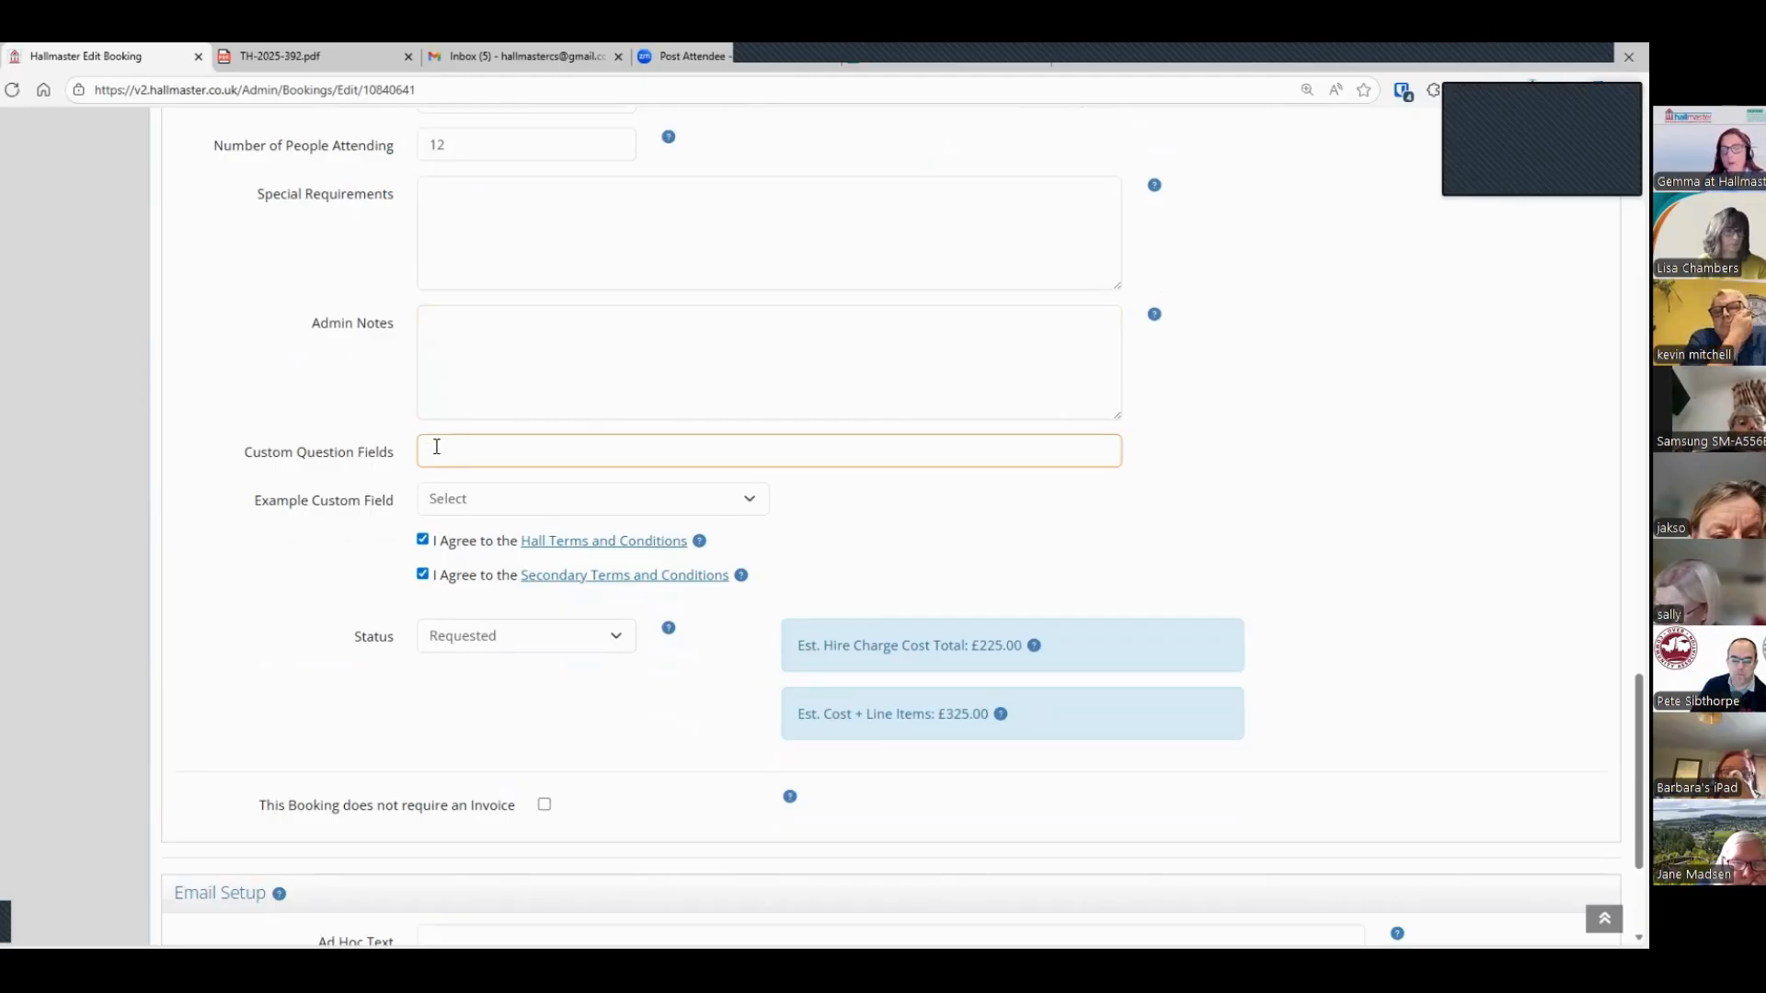
Step: Set the booking's status to Confirmed
scroll(739, 444, "down", 2)
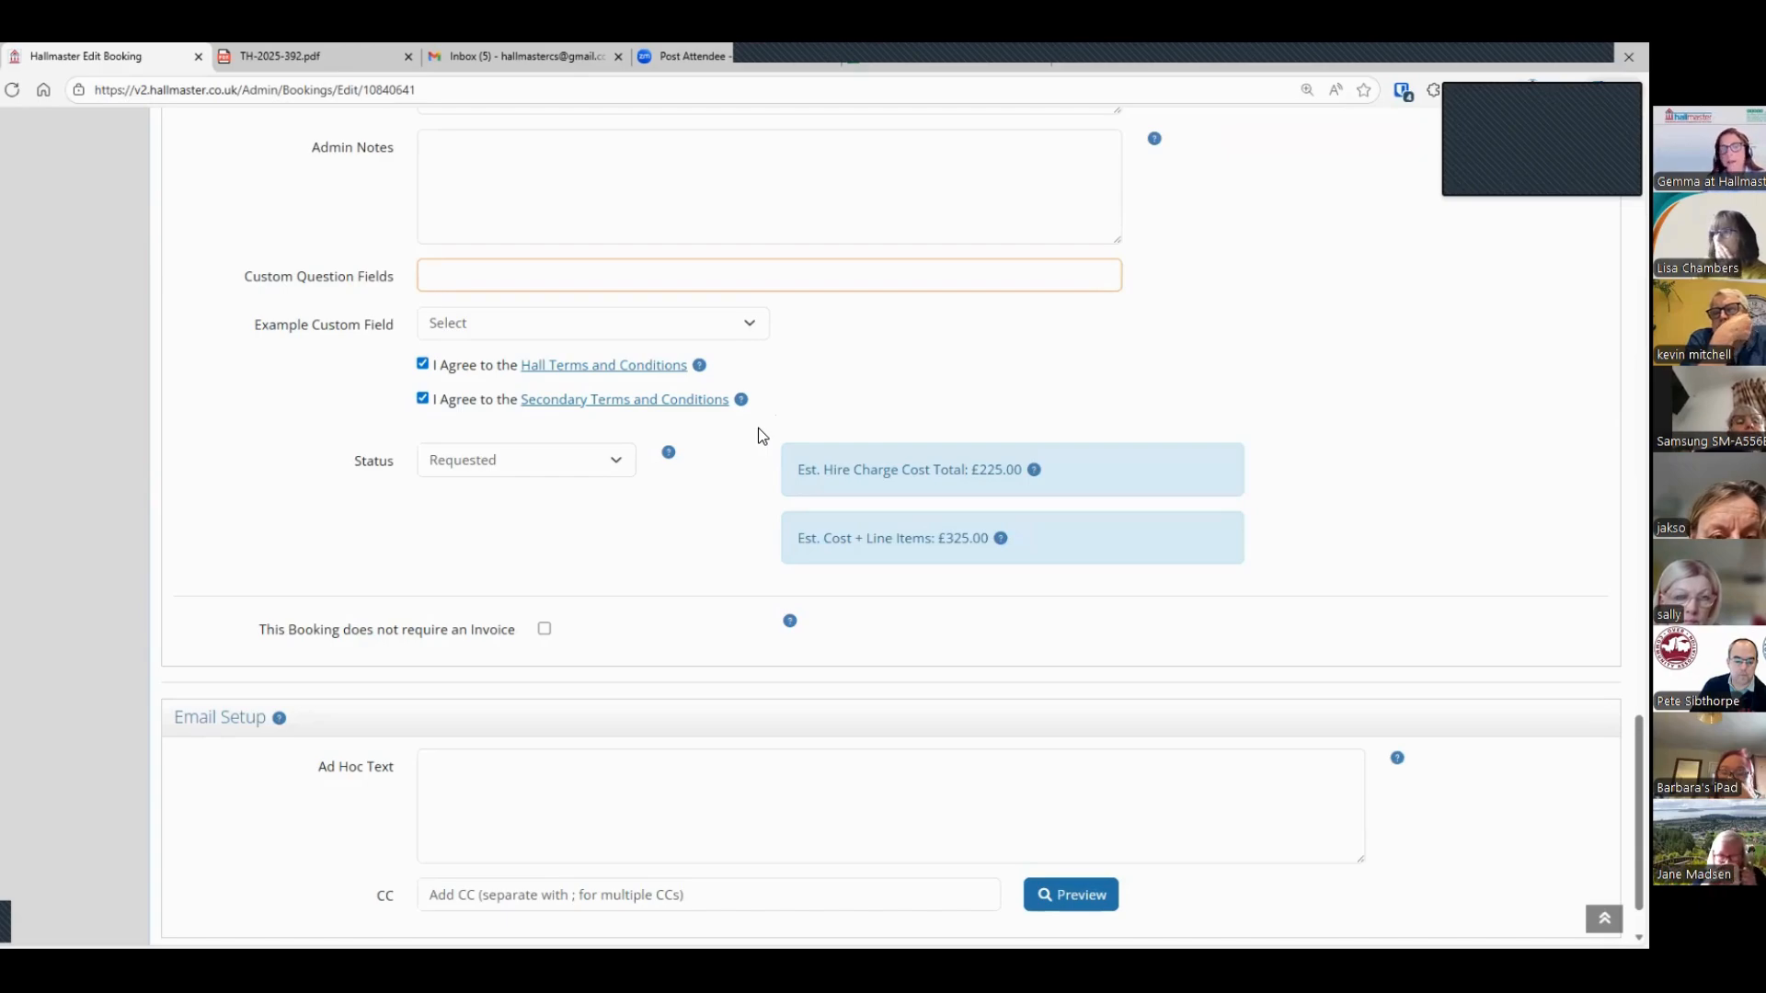
scroll(757, 427, "down", 2)
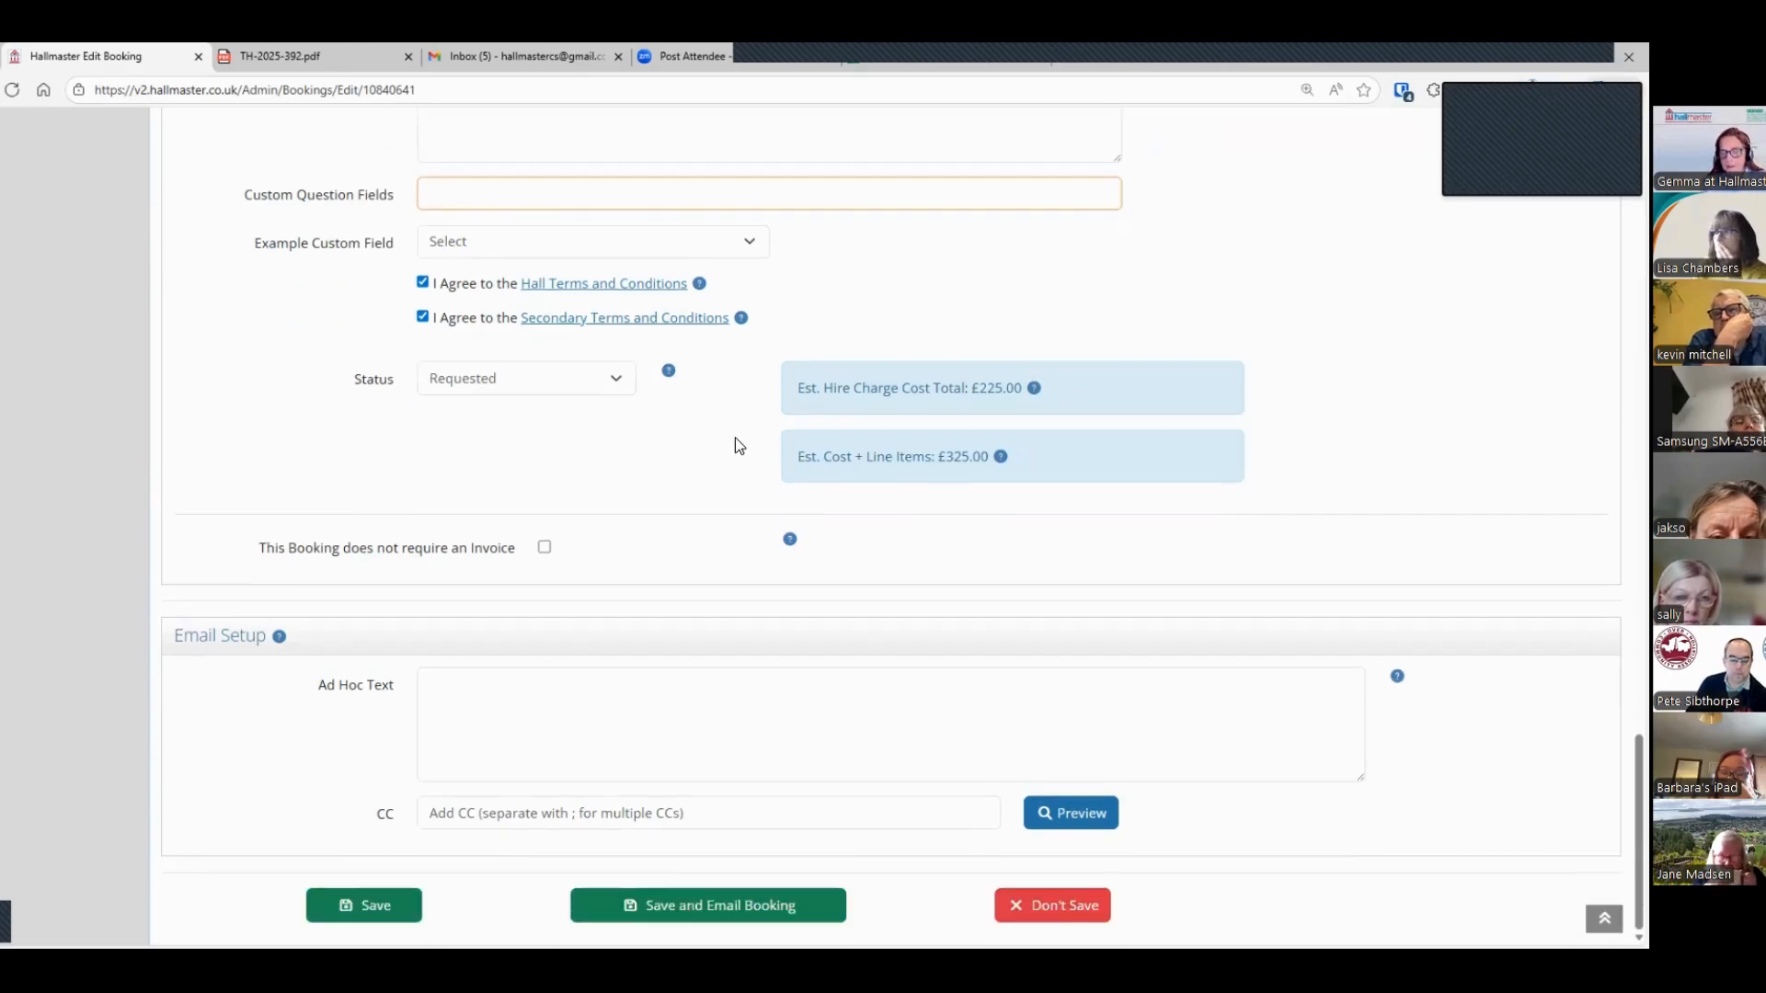
left_click(624, 378)
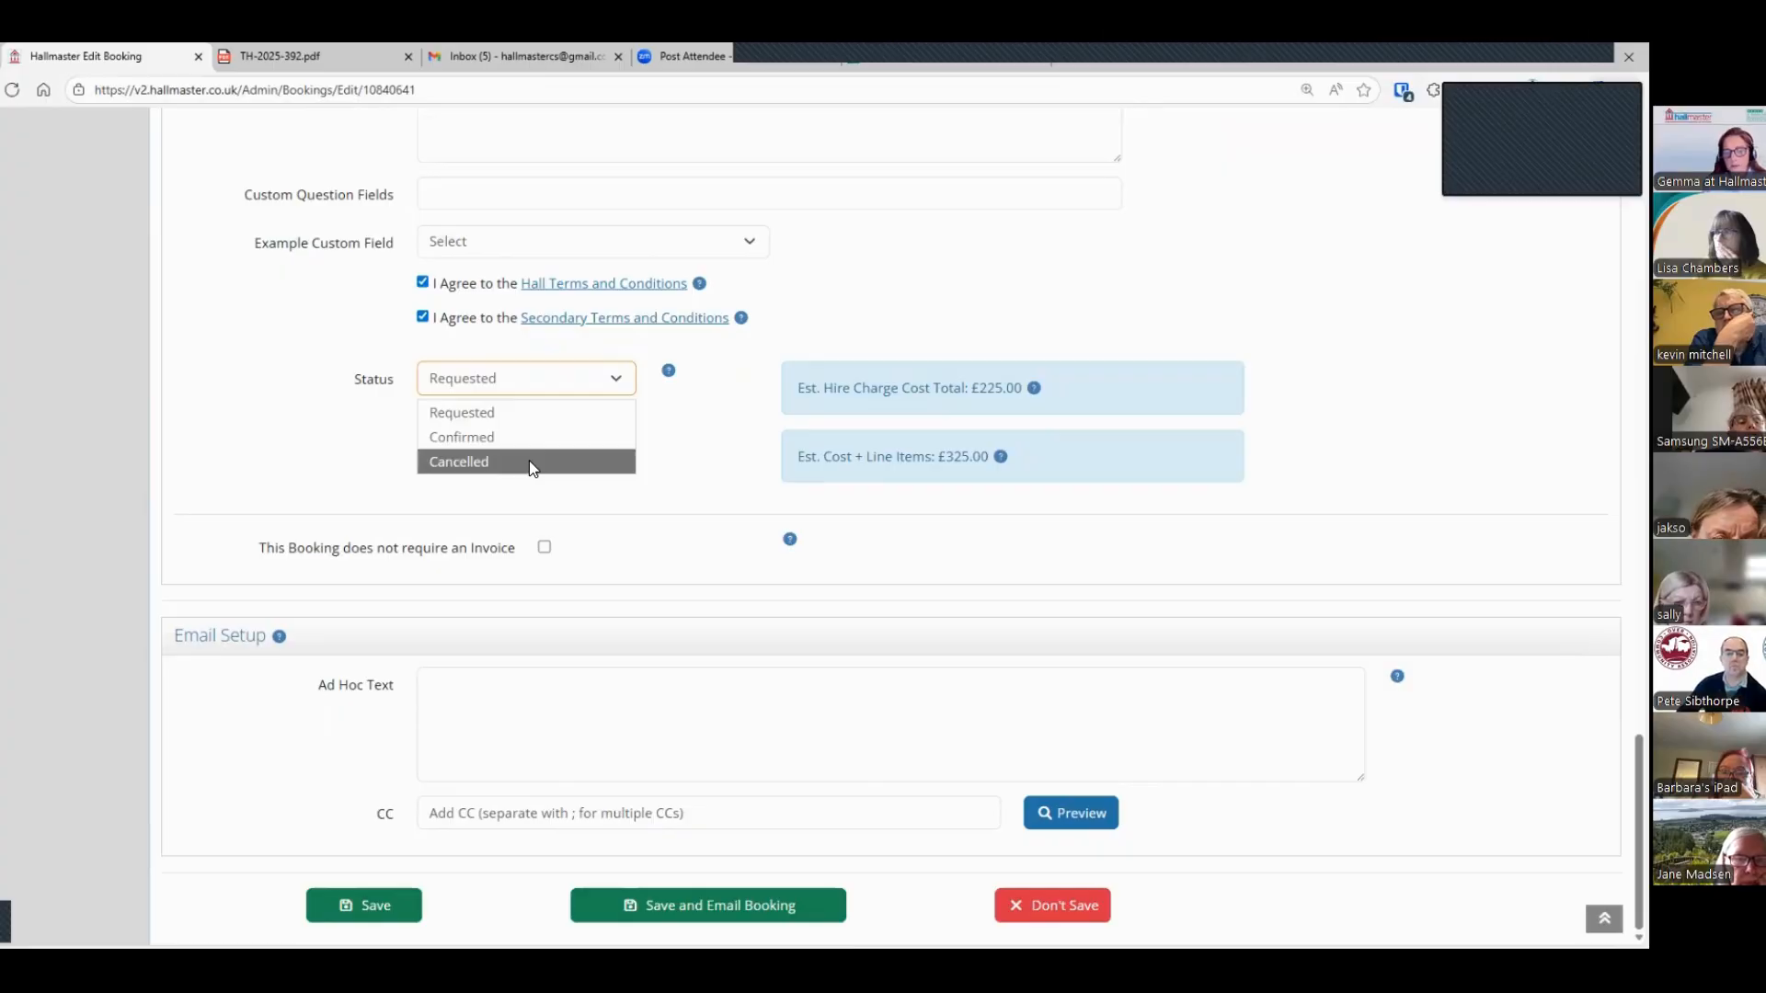
left_click(522, 439)
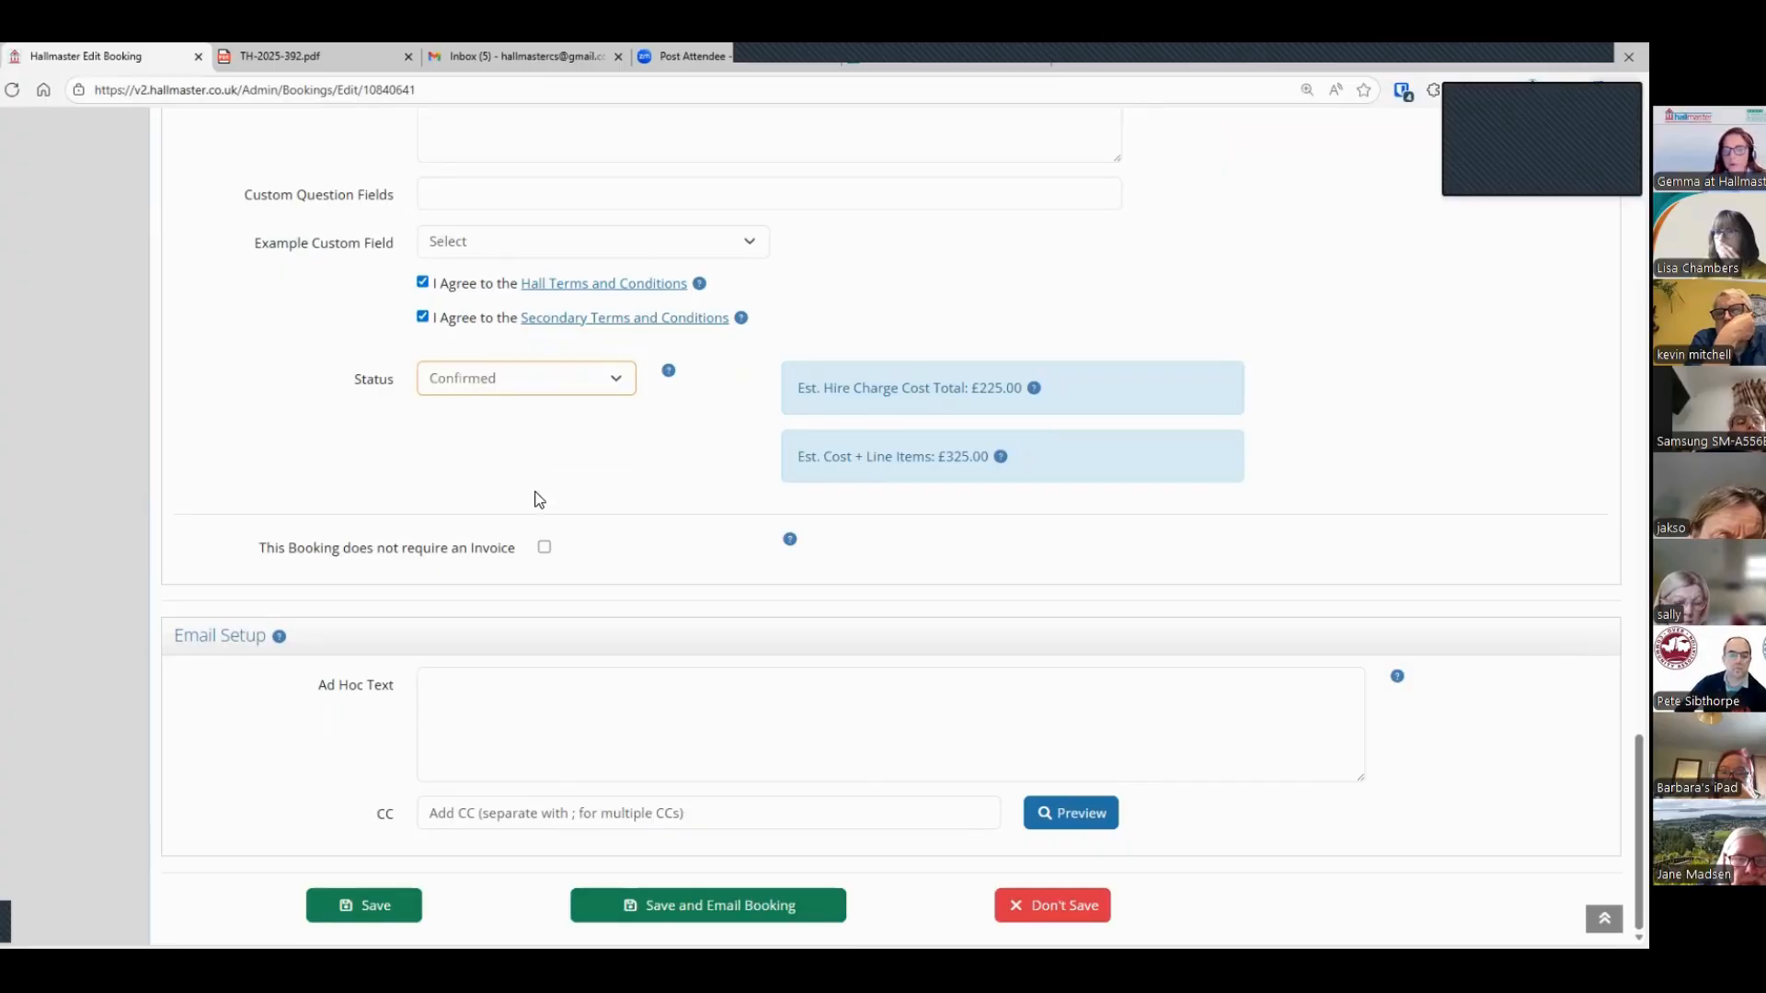
Step: Add the ad hoc email text "Please use the side car park" and preview the booking email without sending it
left_click(561, 717)
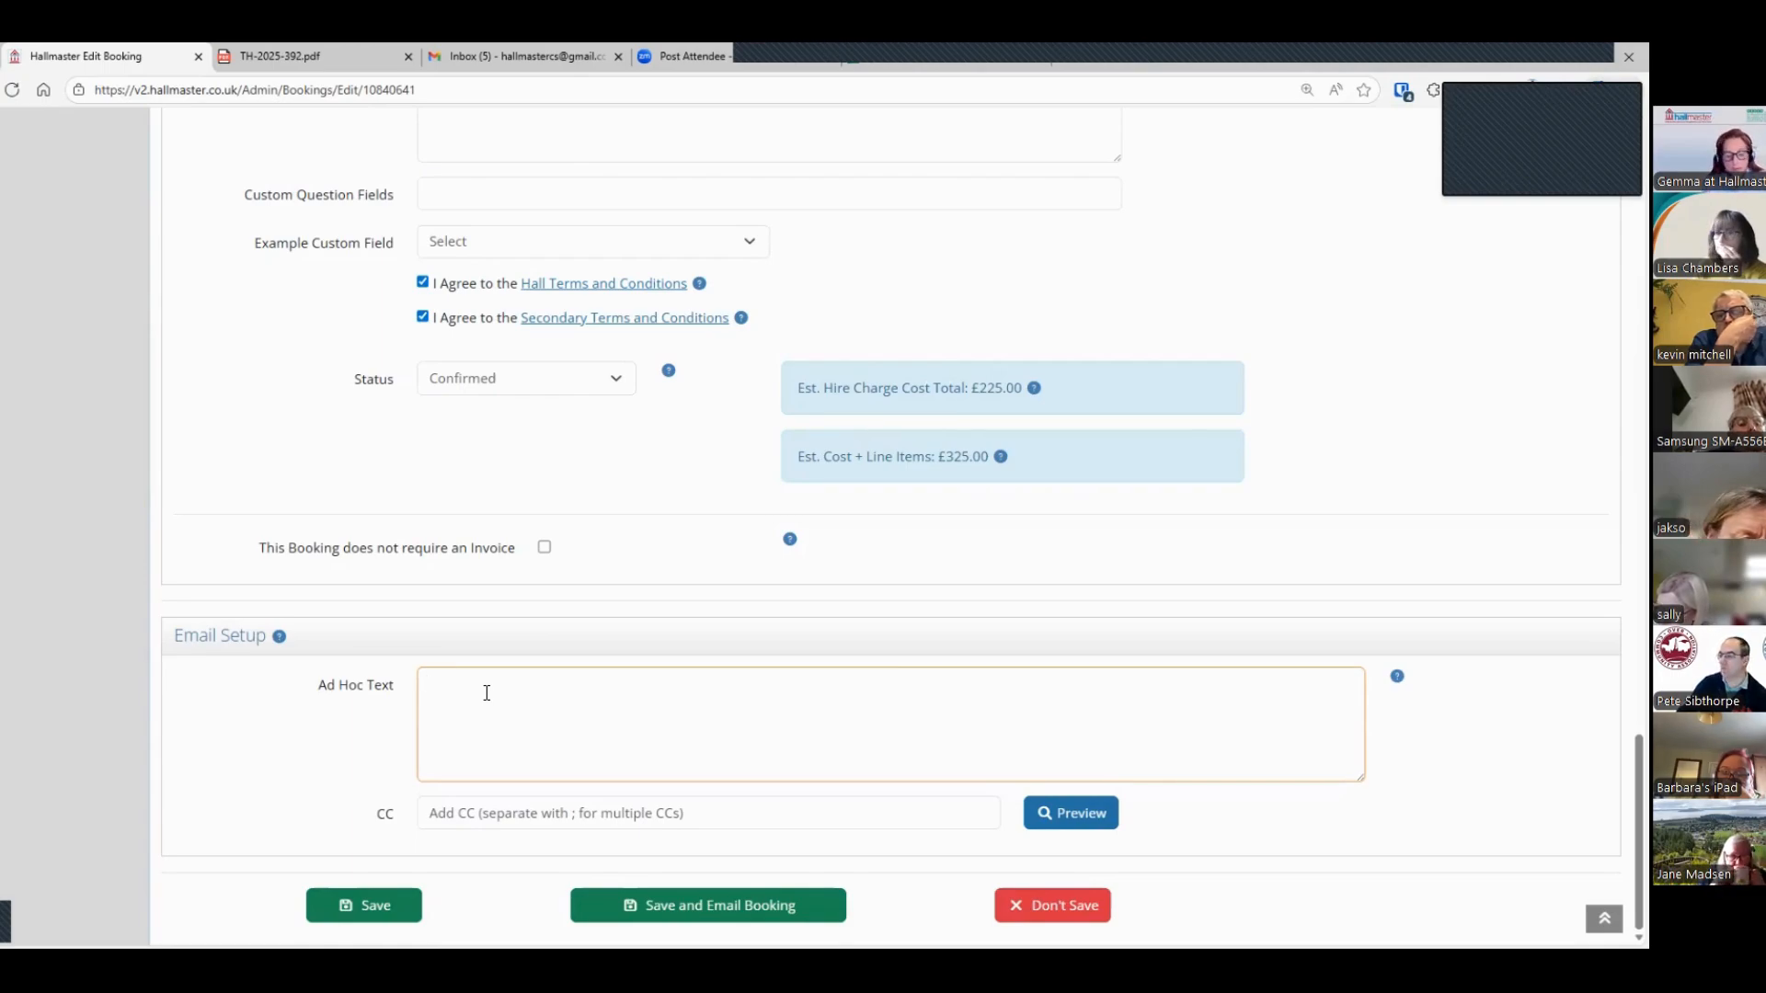
type("Pl")
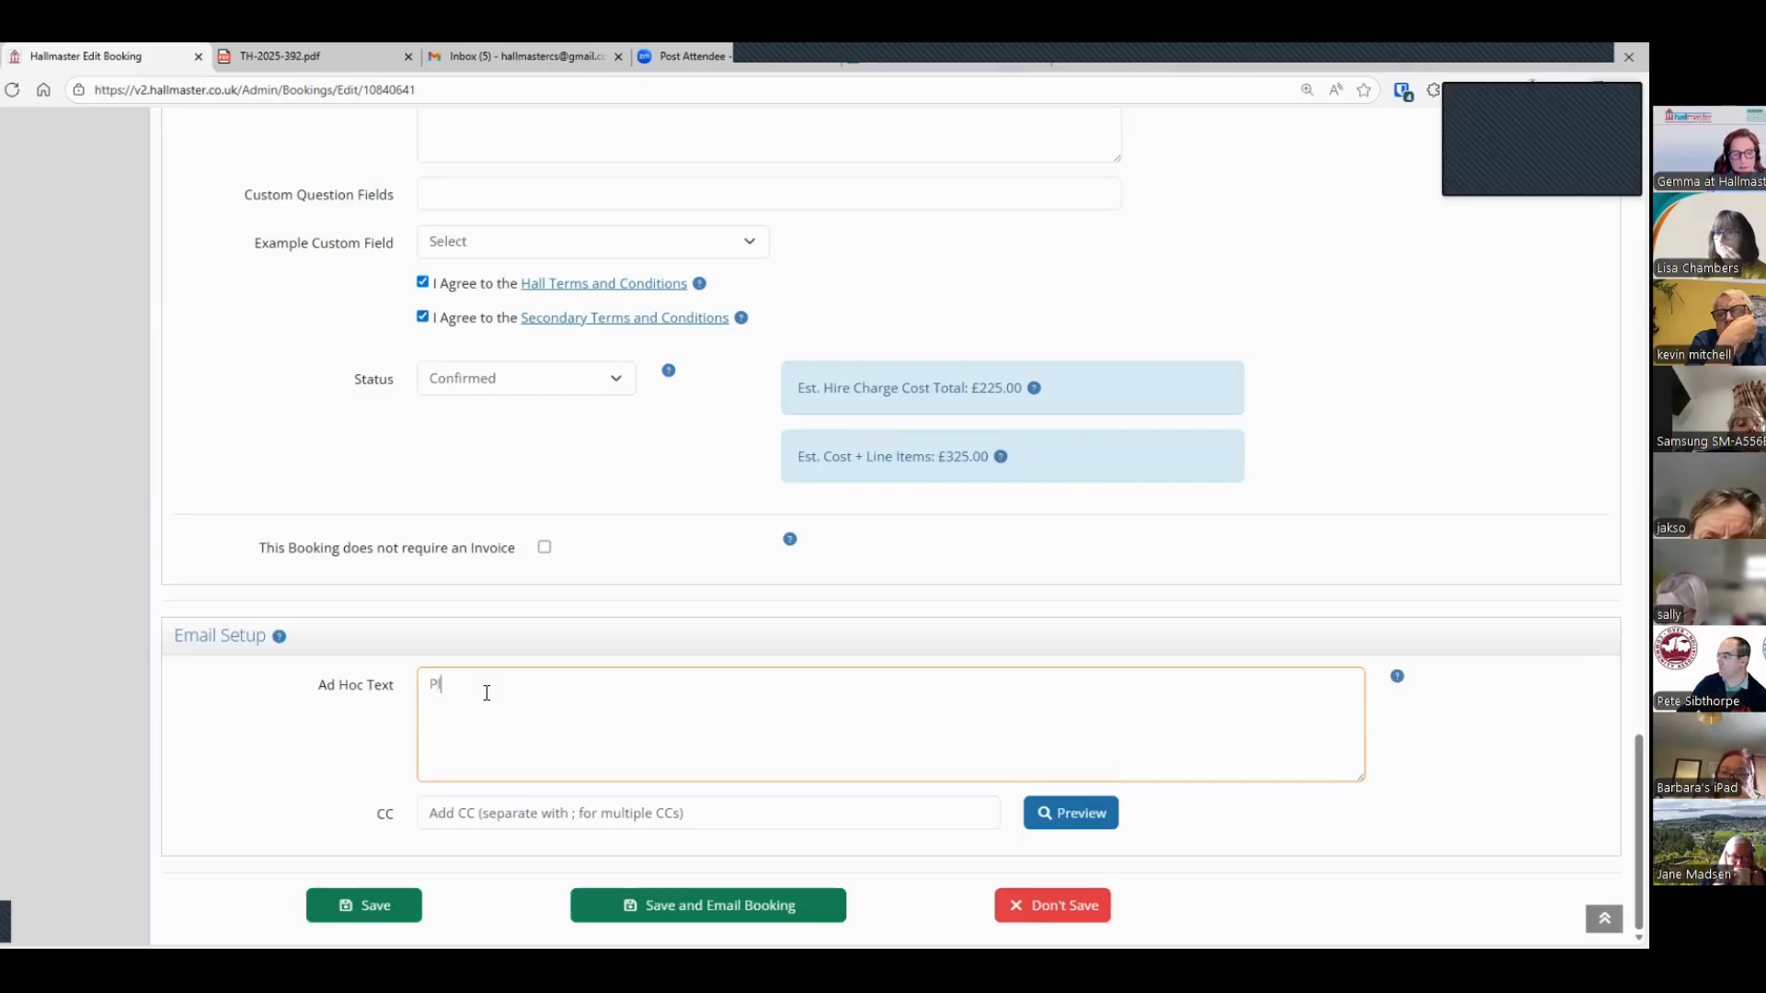
type("ease use the sid")
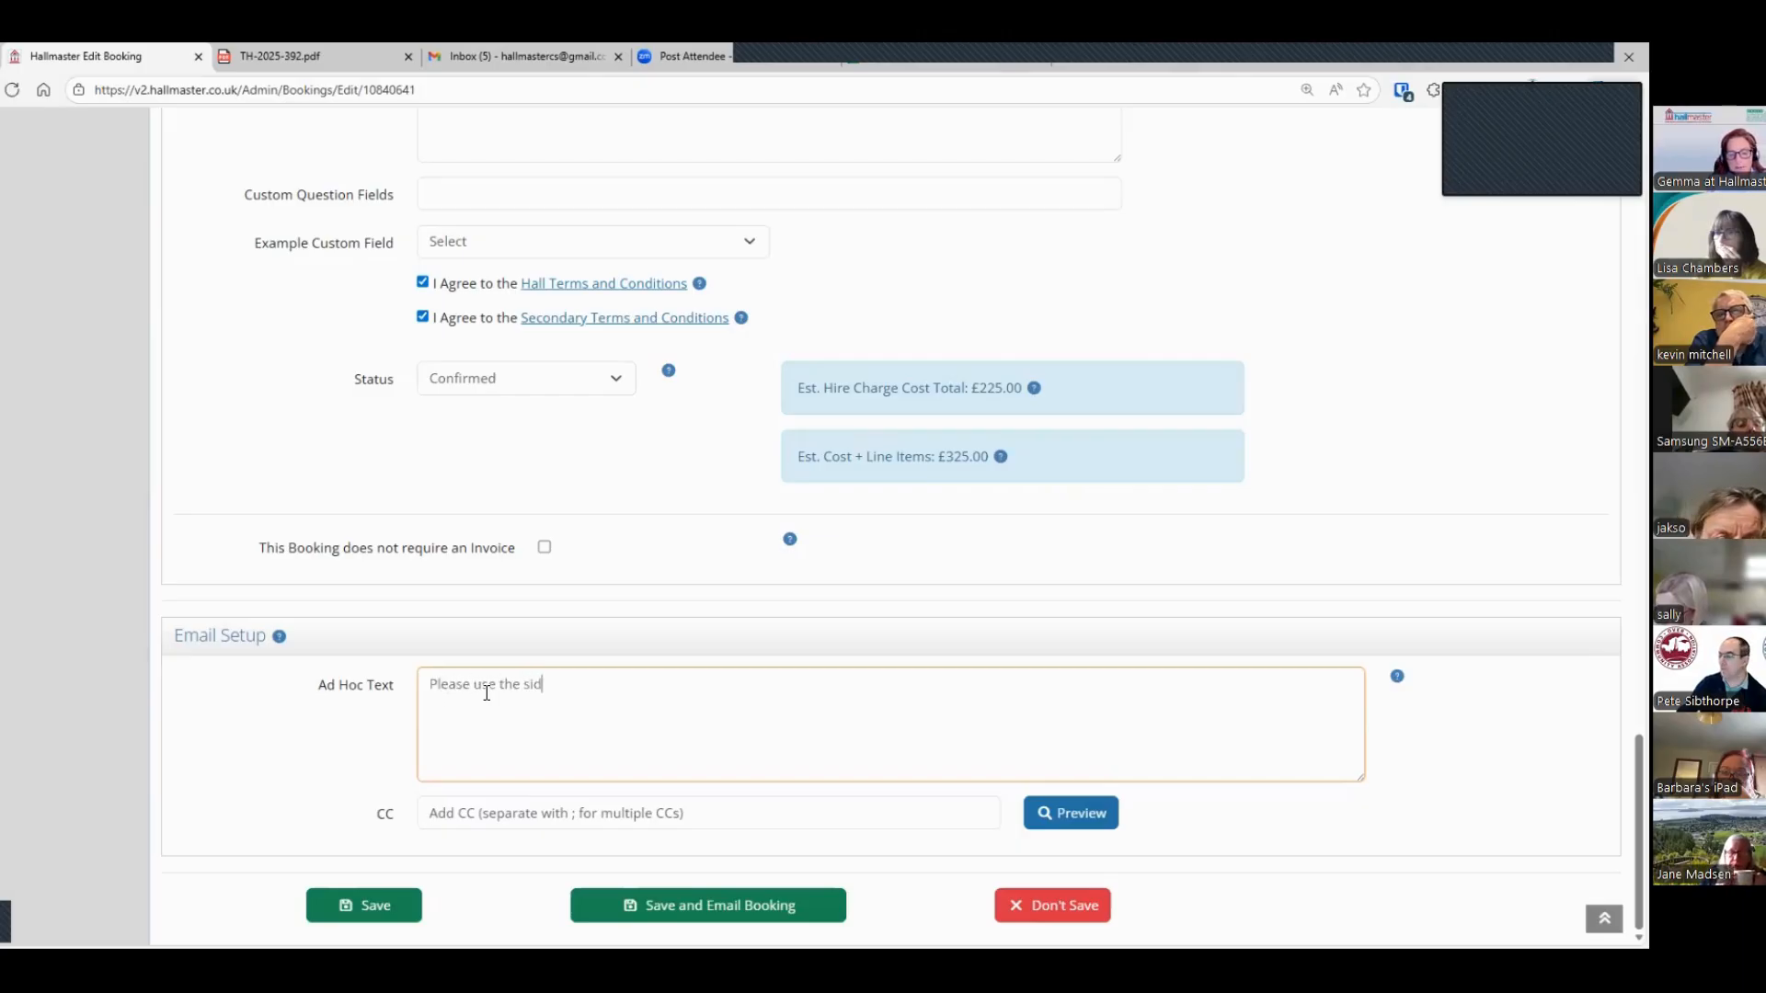
type("e car park")
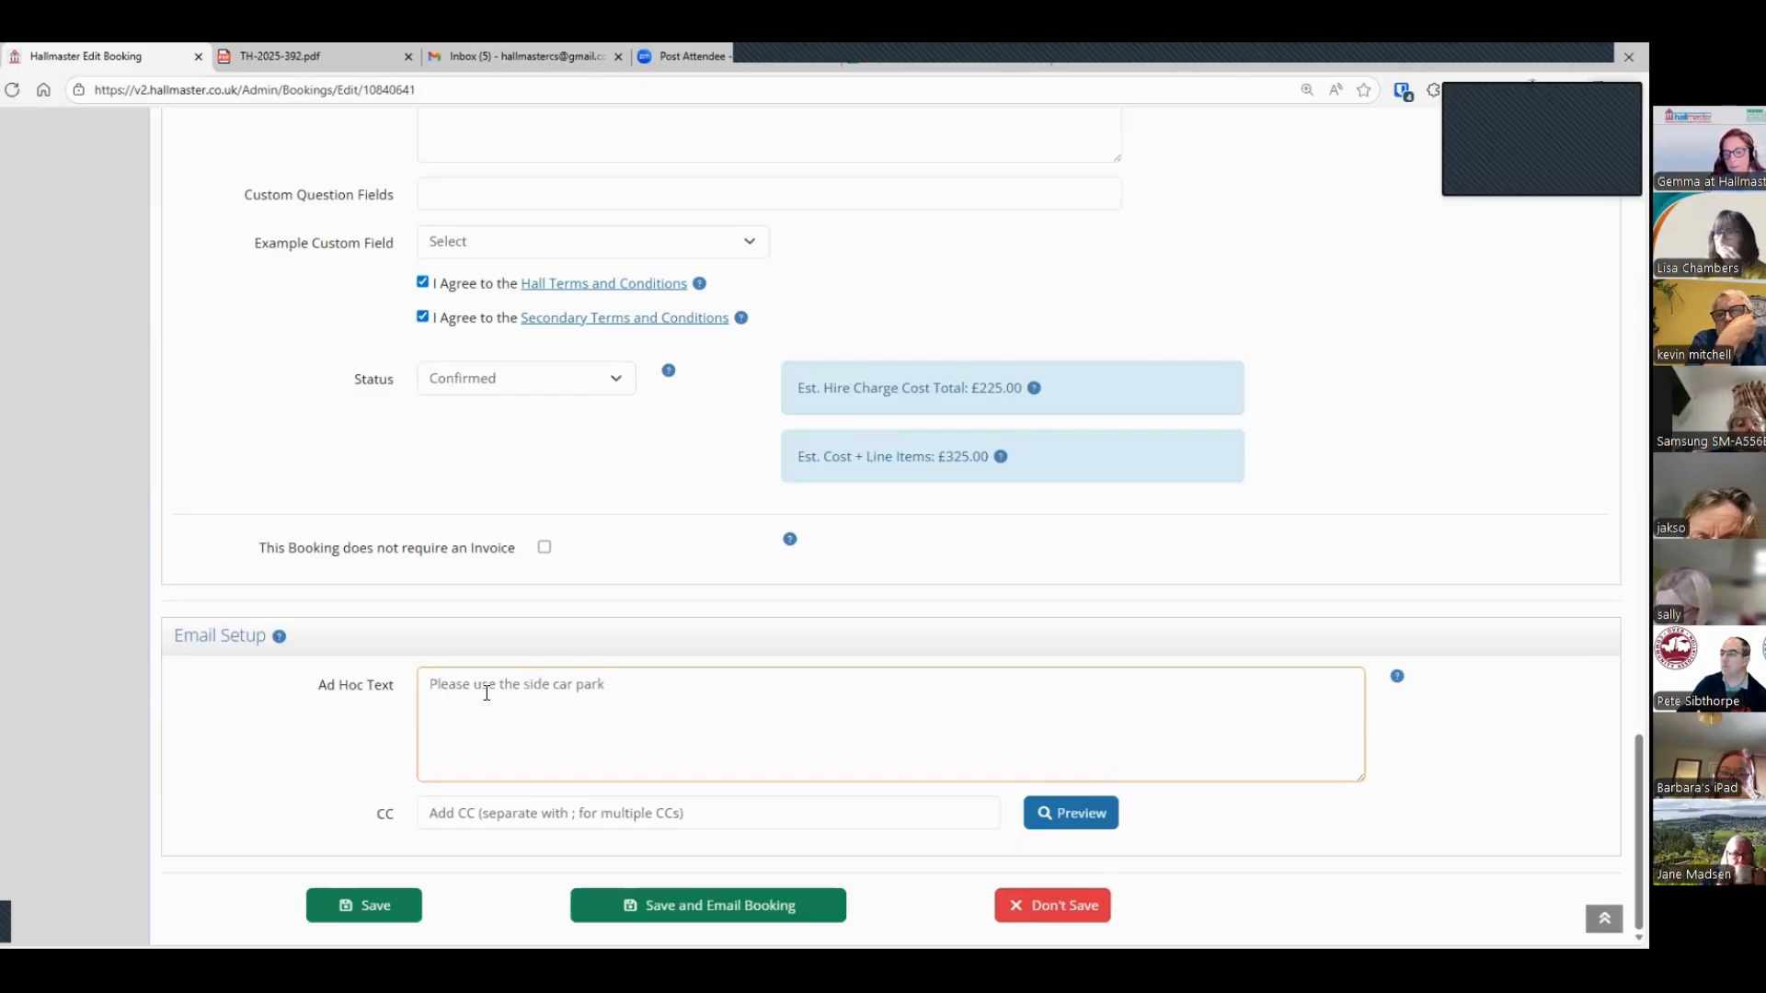
left_click(1077, 813)
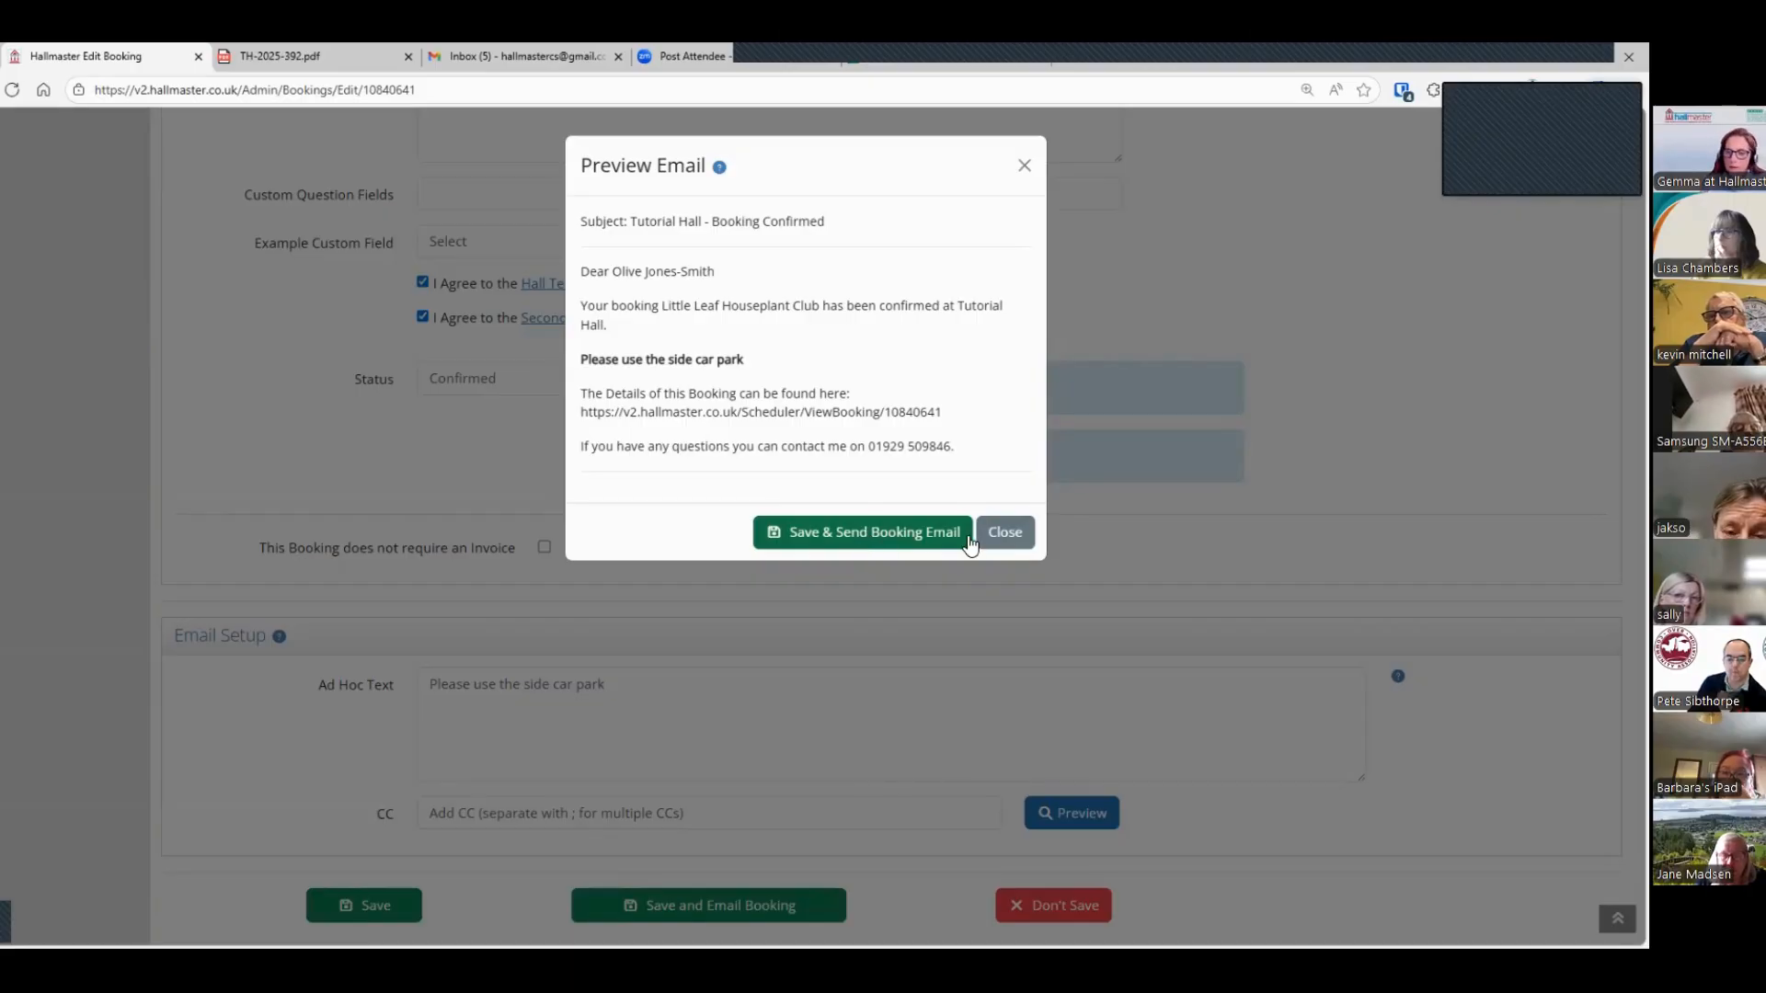
left_click(1022, 534)
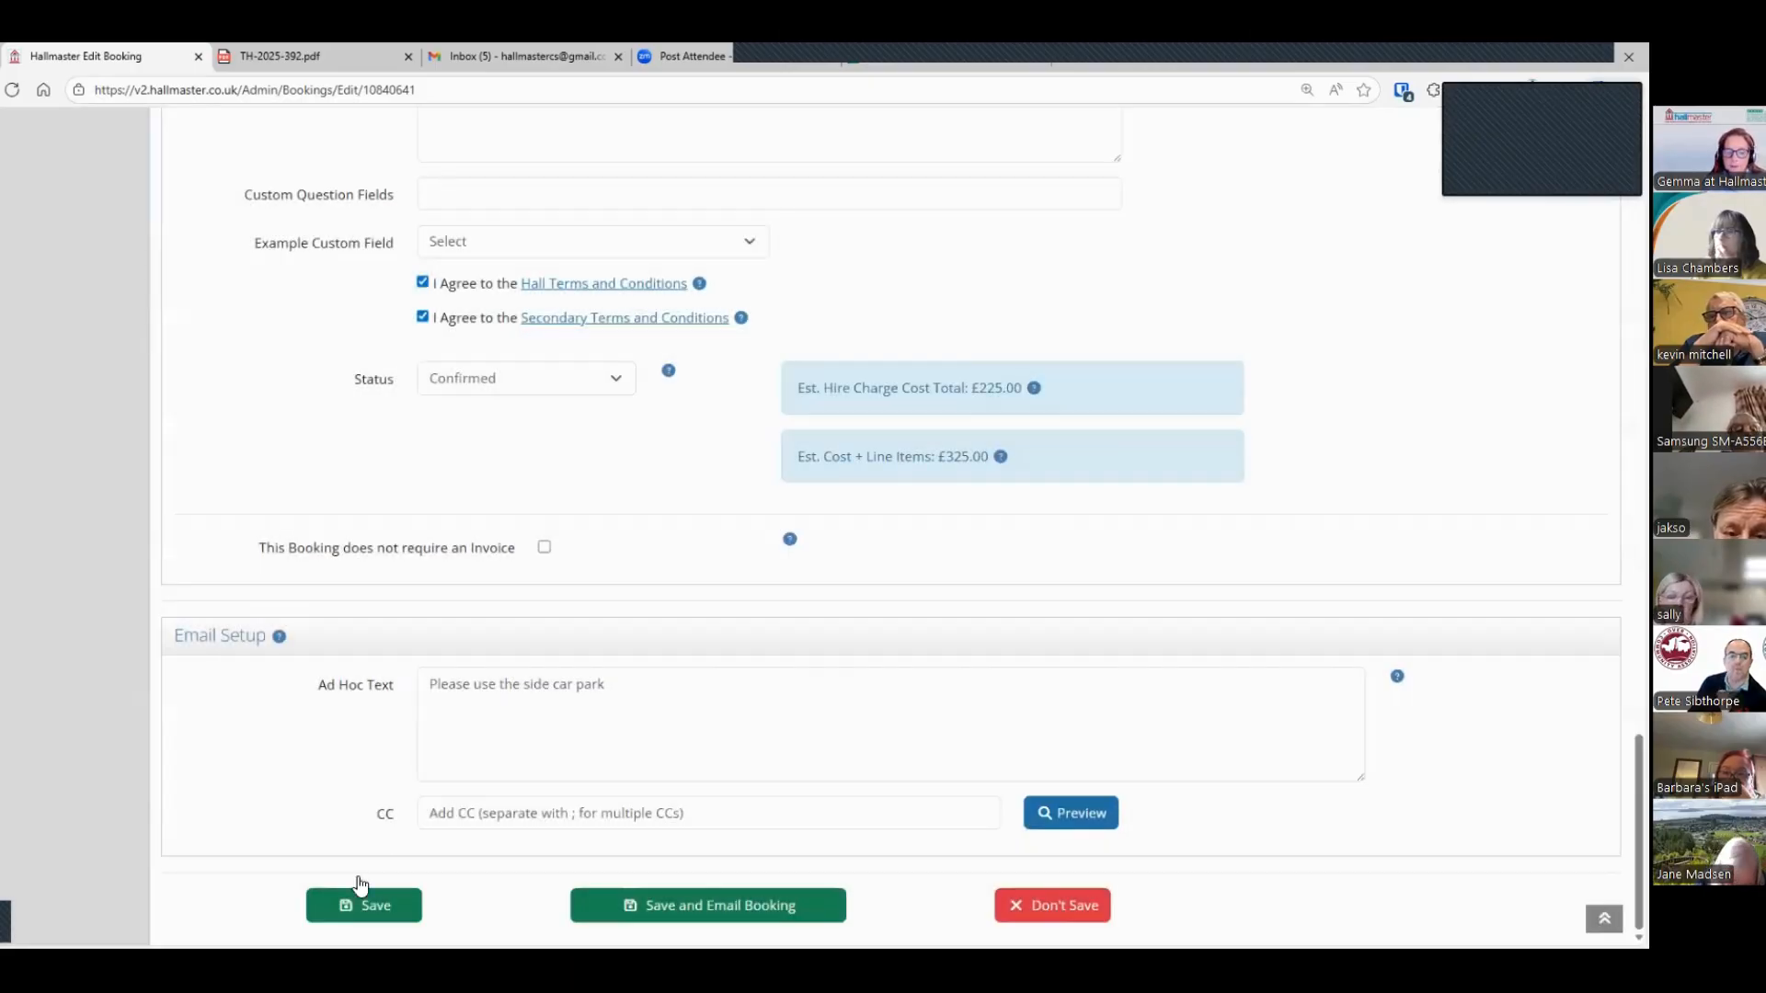
Step: Save the booking without emailing it and start a new invoice for it
left_click(349, 909)
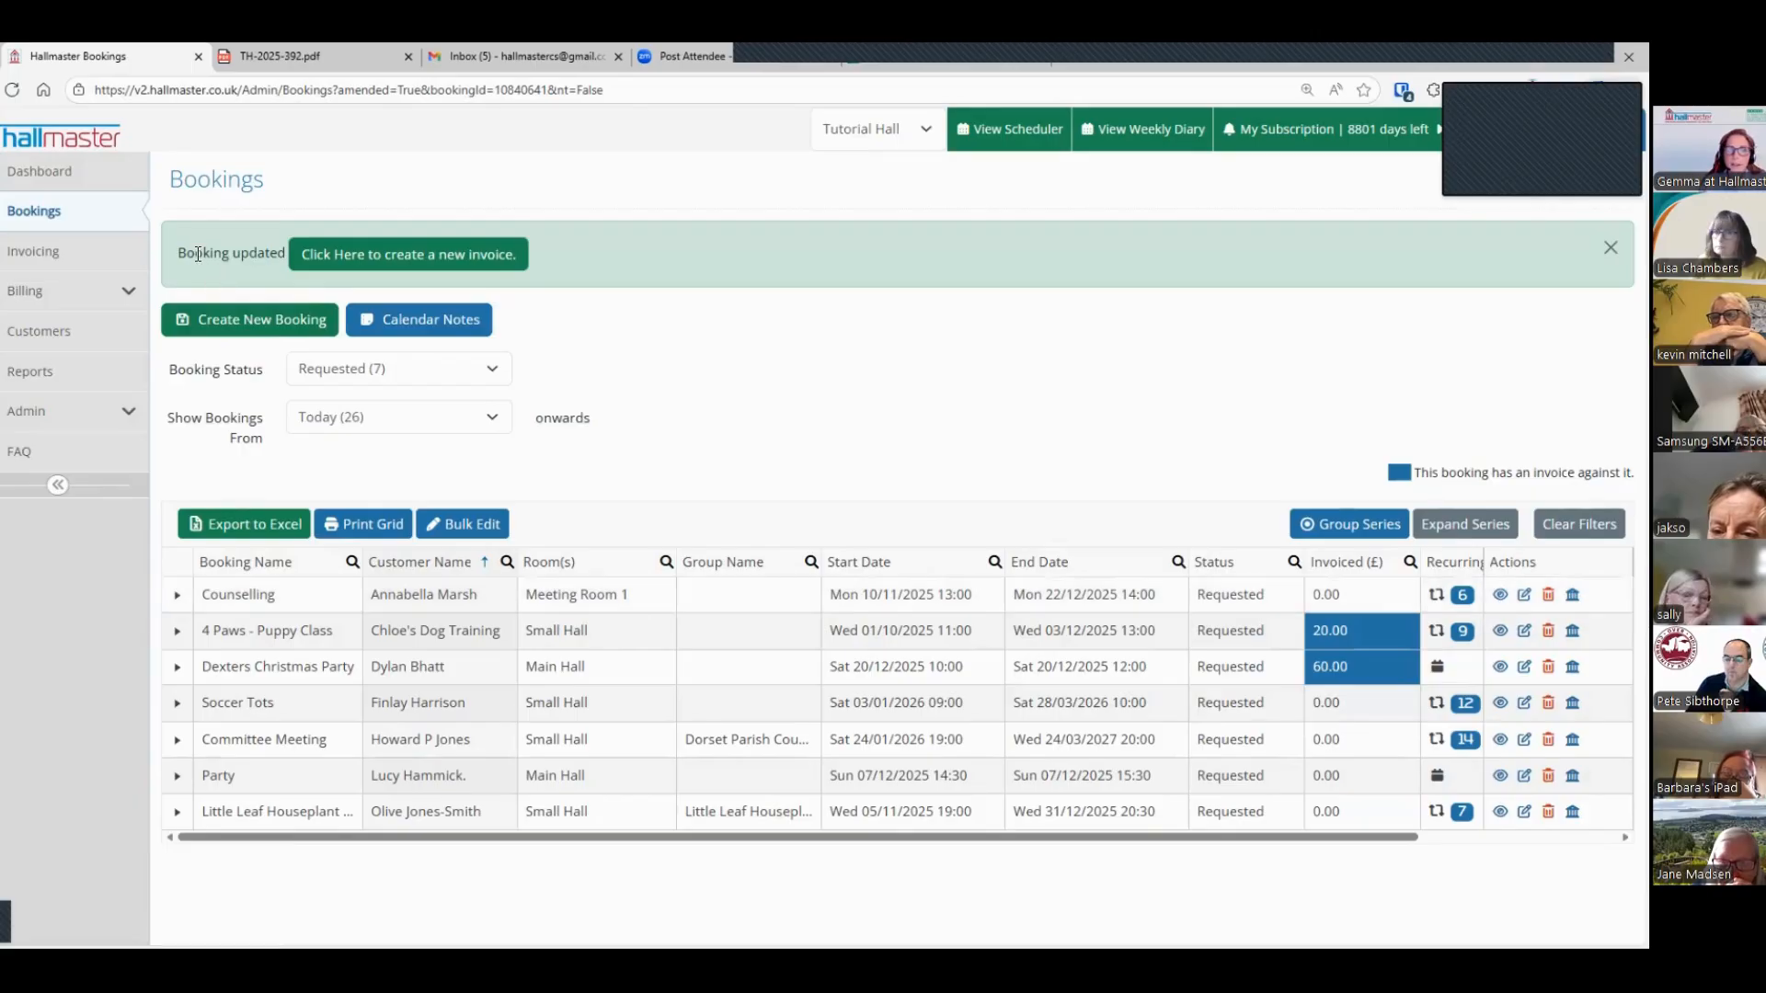
left_click(399, 256)
left_click(230, 340)
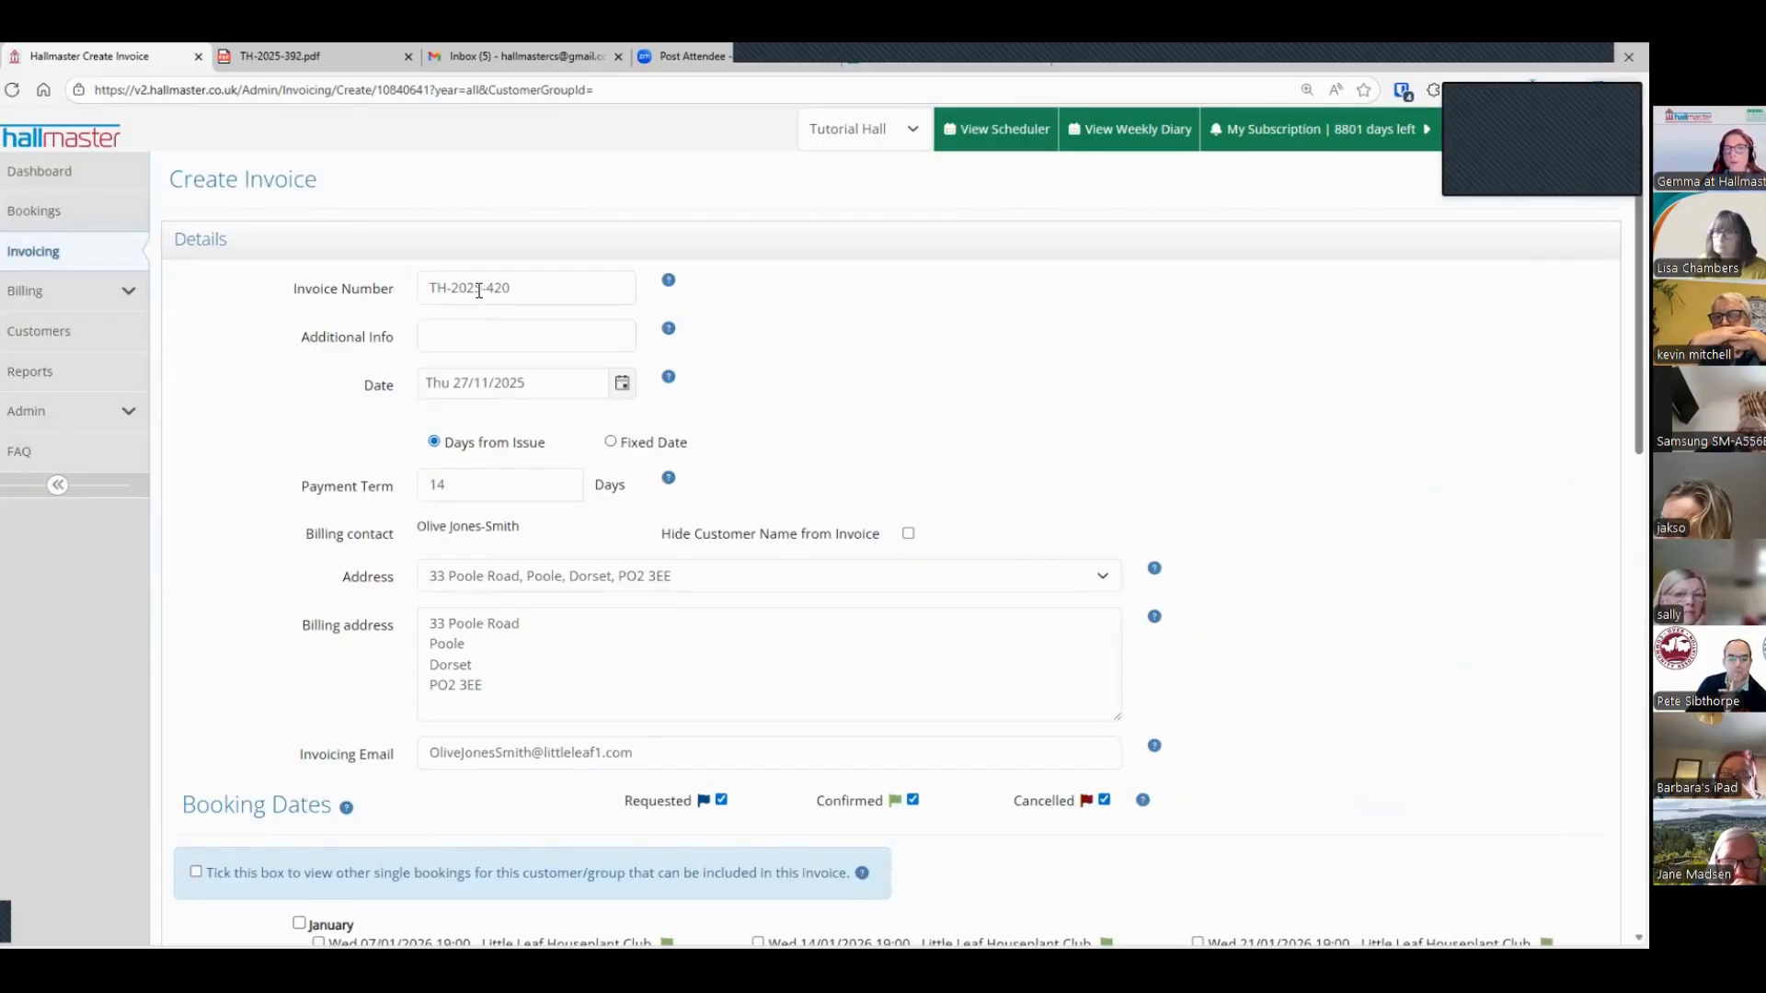
Step: Review the new invoice's number, additional info field and payment term in days
left_click_drag(480, 289, 399, 290)
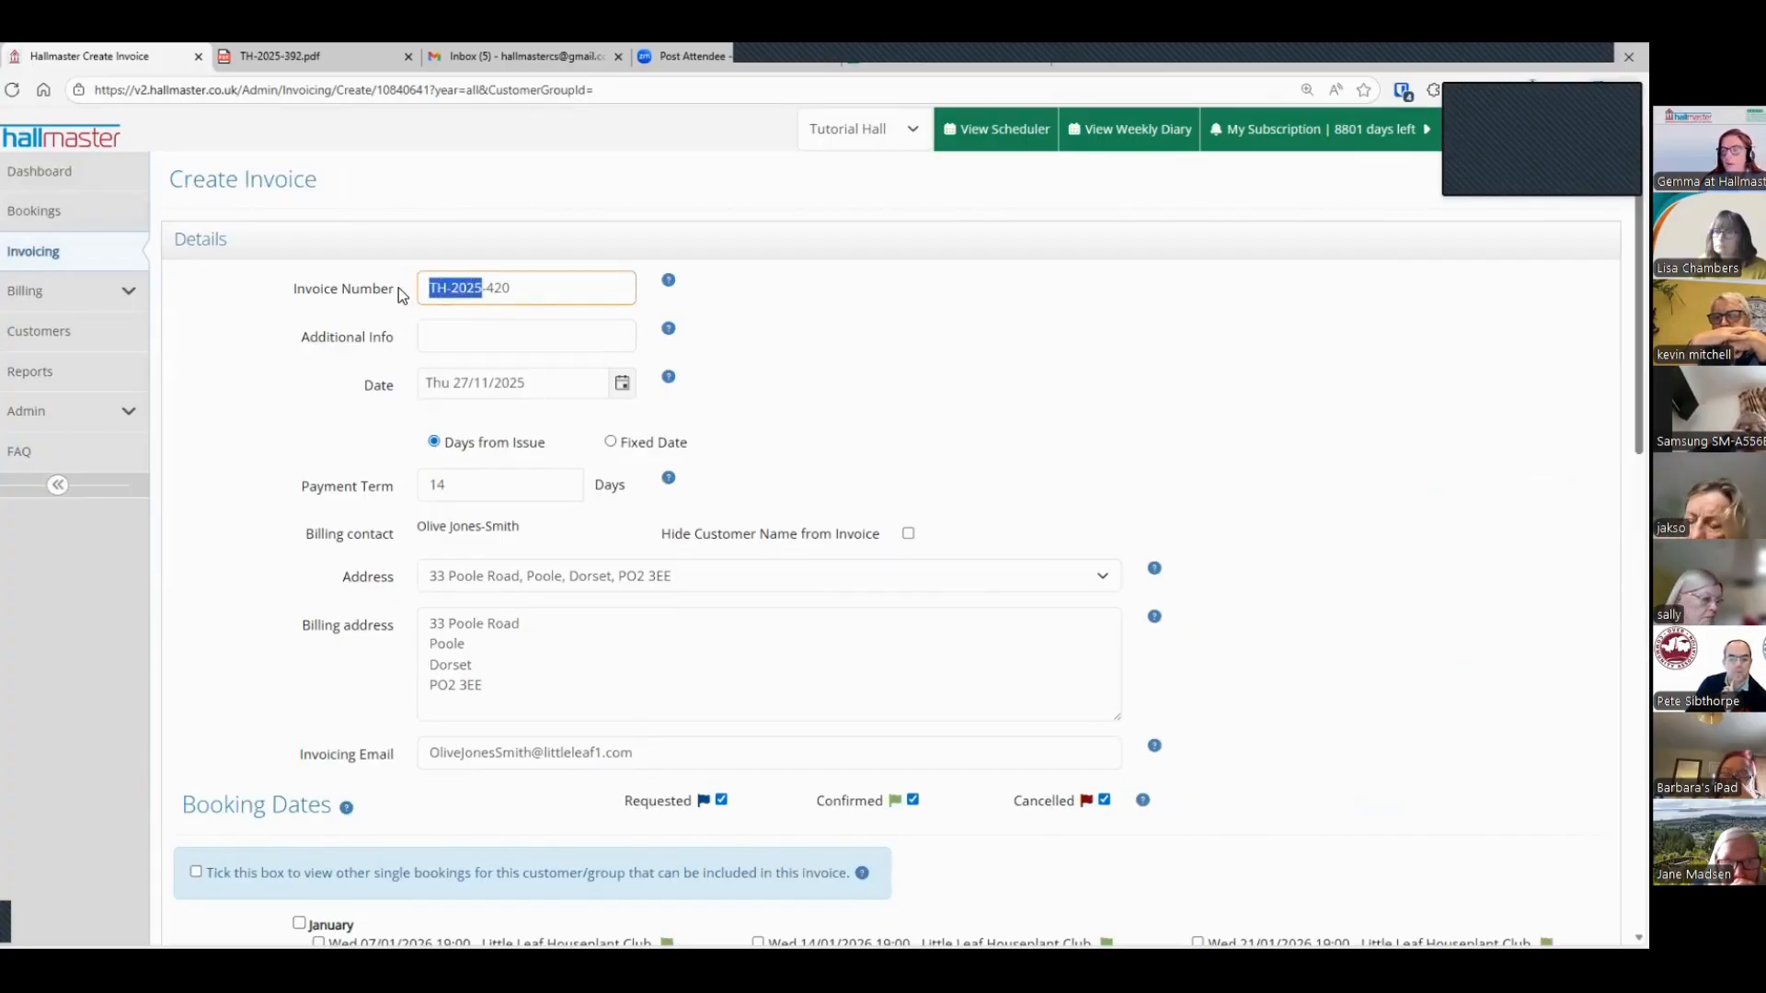
left_click(539, 289)
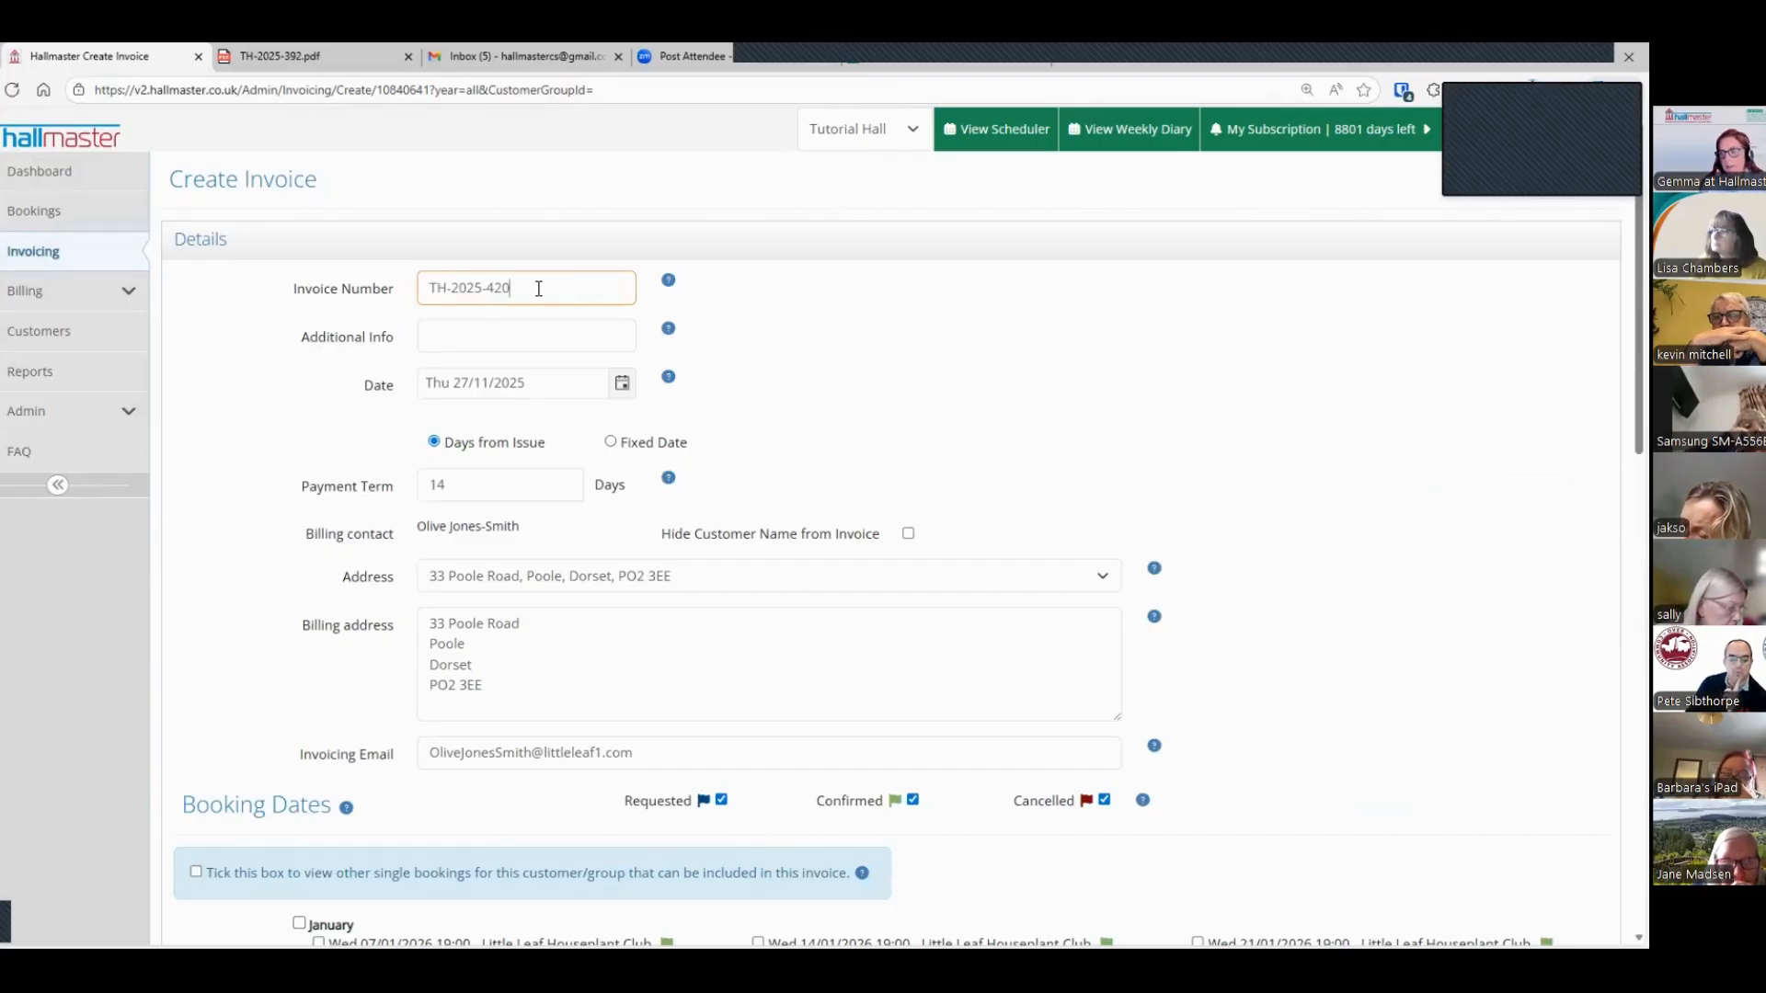
left_click(490, 337)
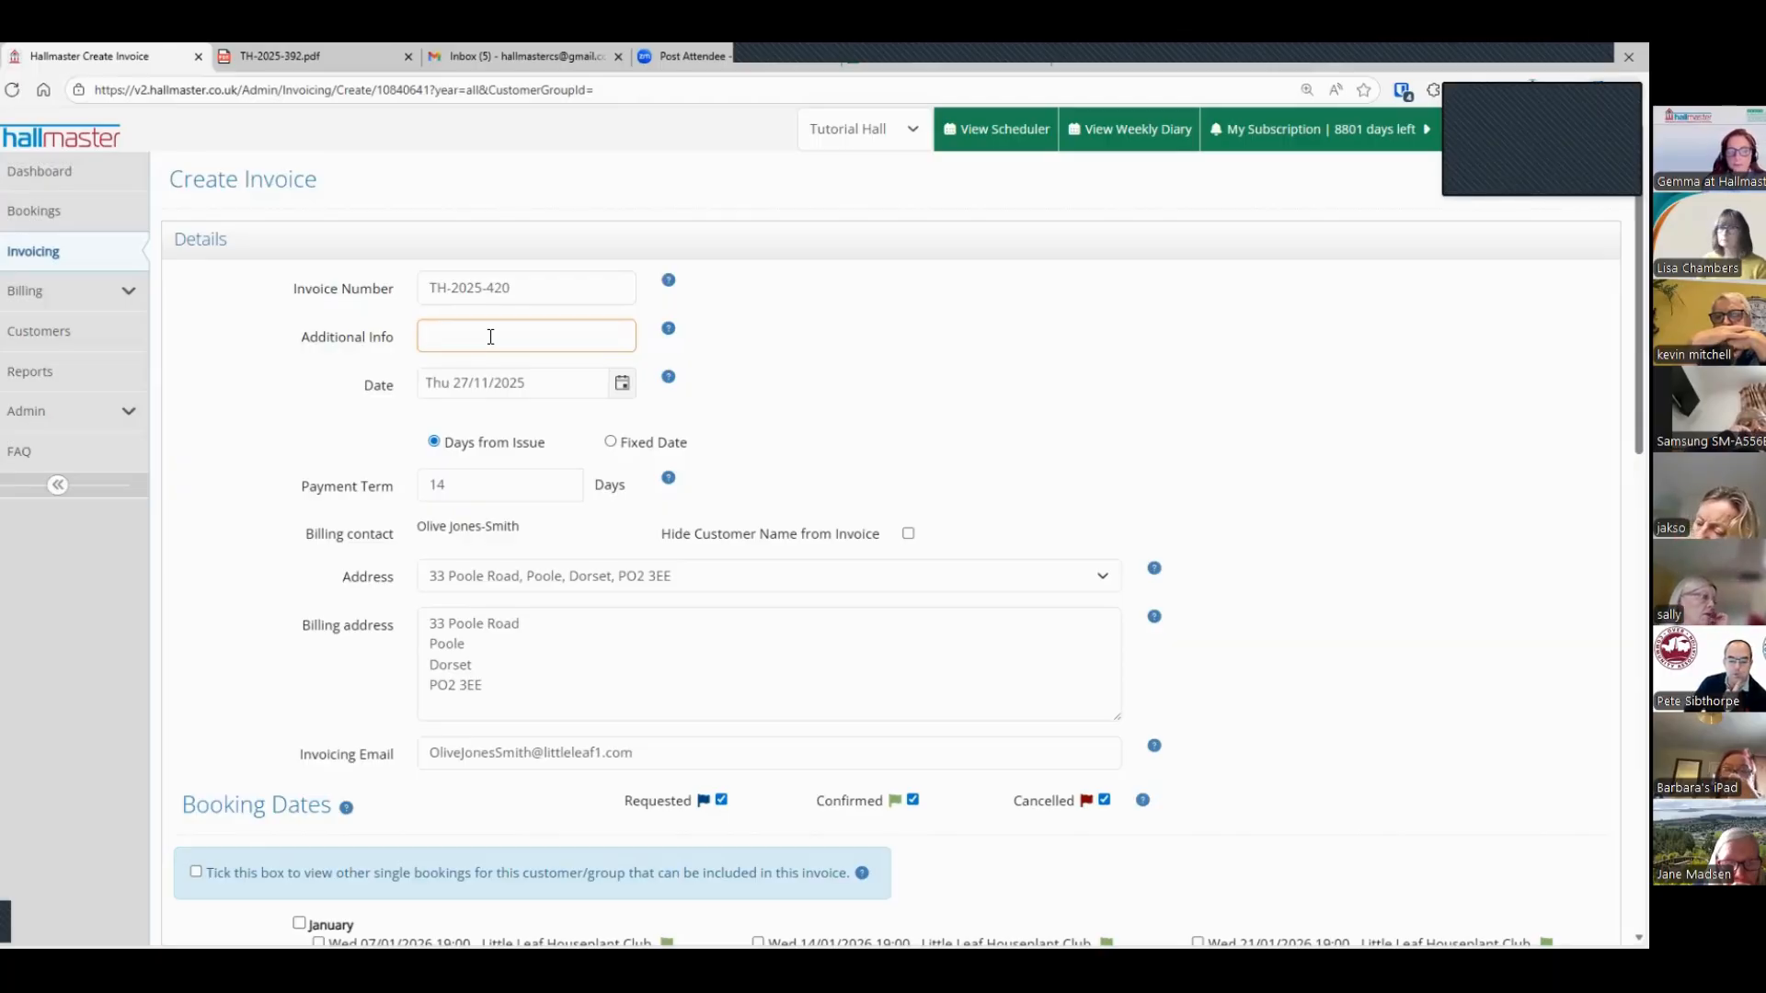
scroll(486, 338, "down", 2)
left_click_drag(467, 318, 418, 322)
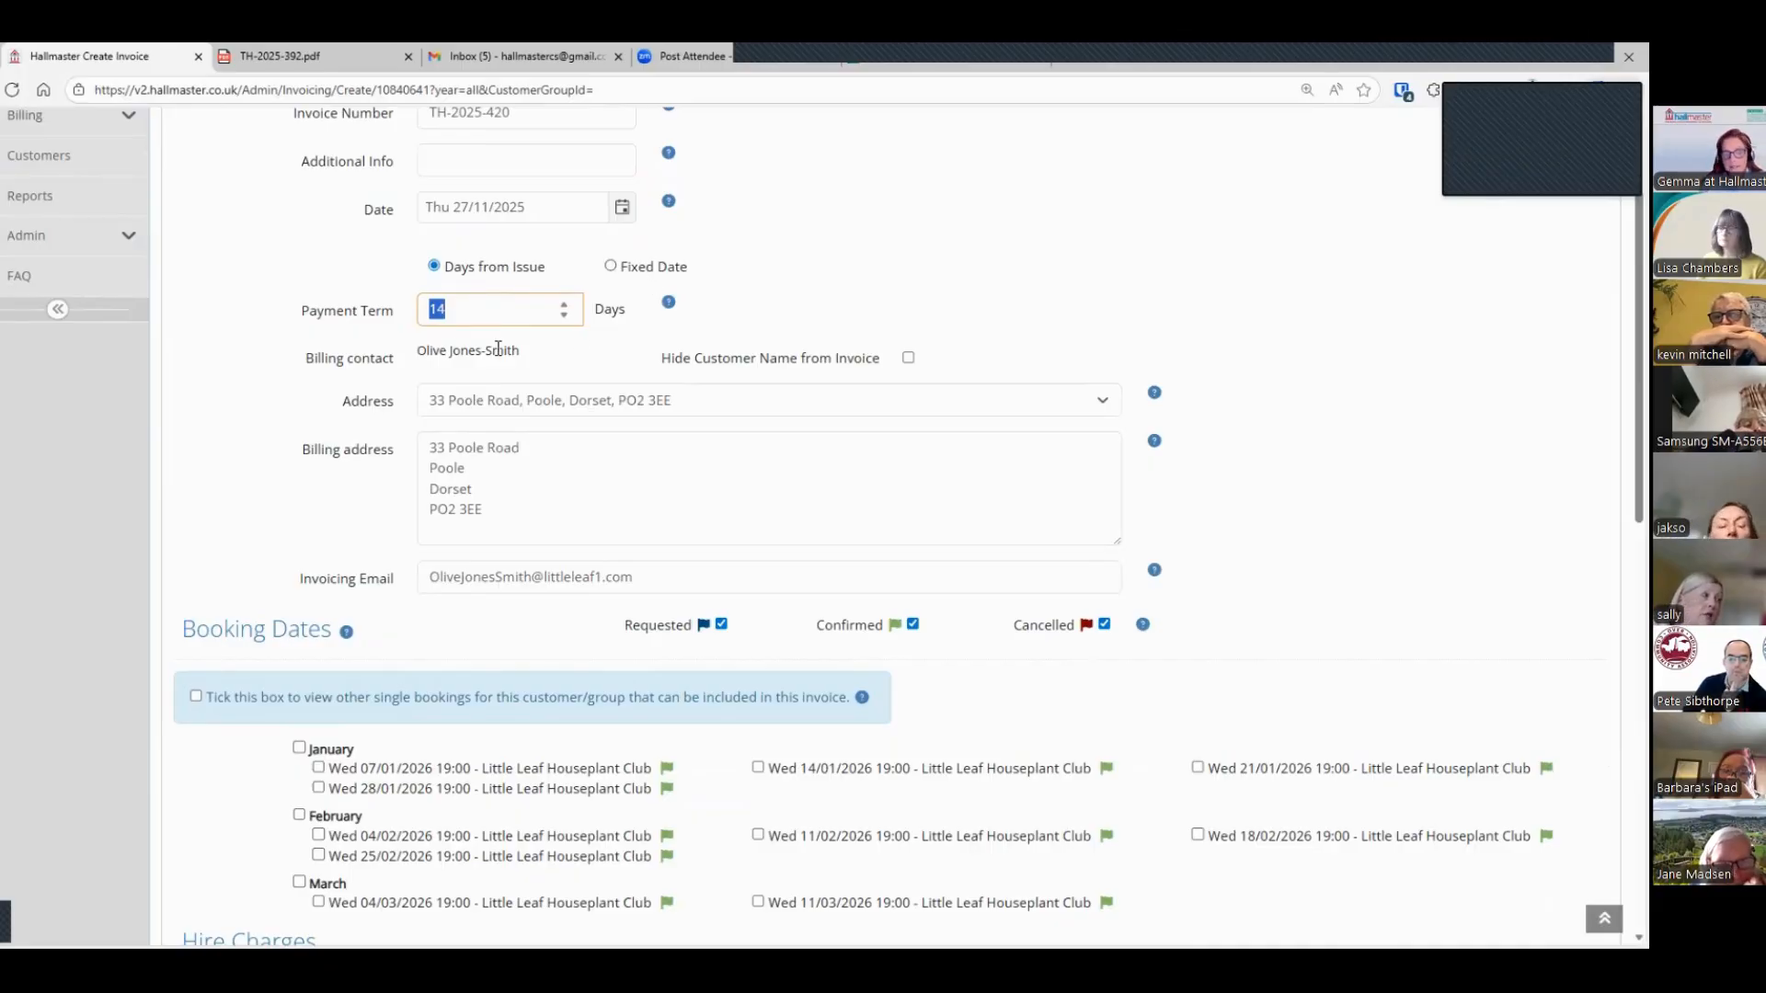
Step: Include all of the January booking dates in the invoice
scroll(400, 570, "down", 2)
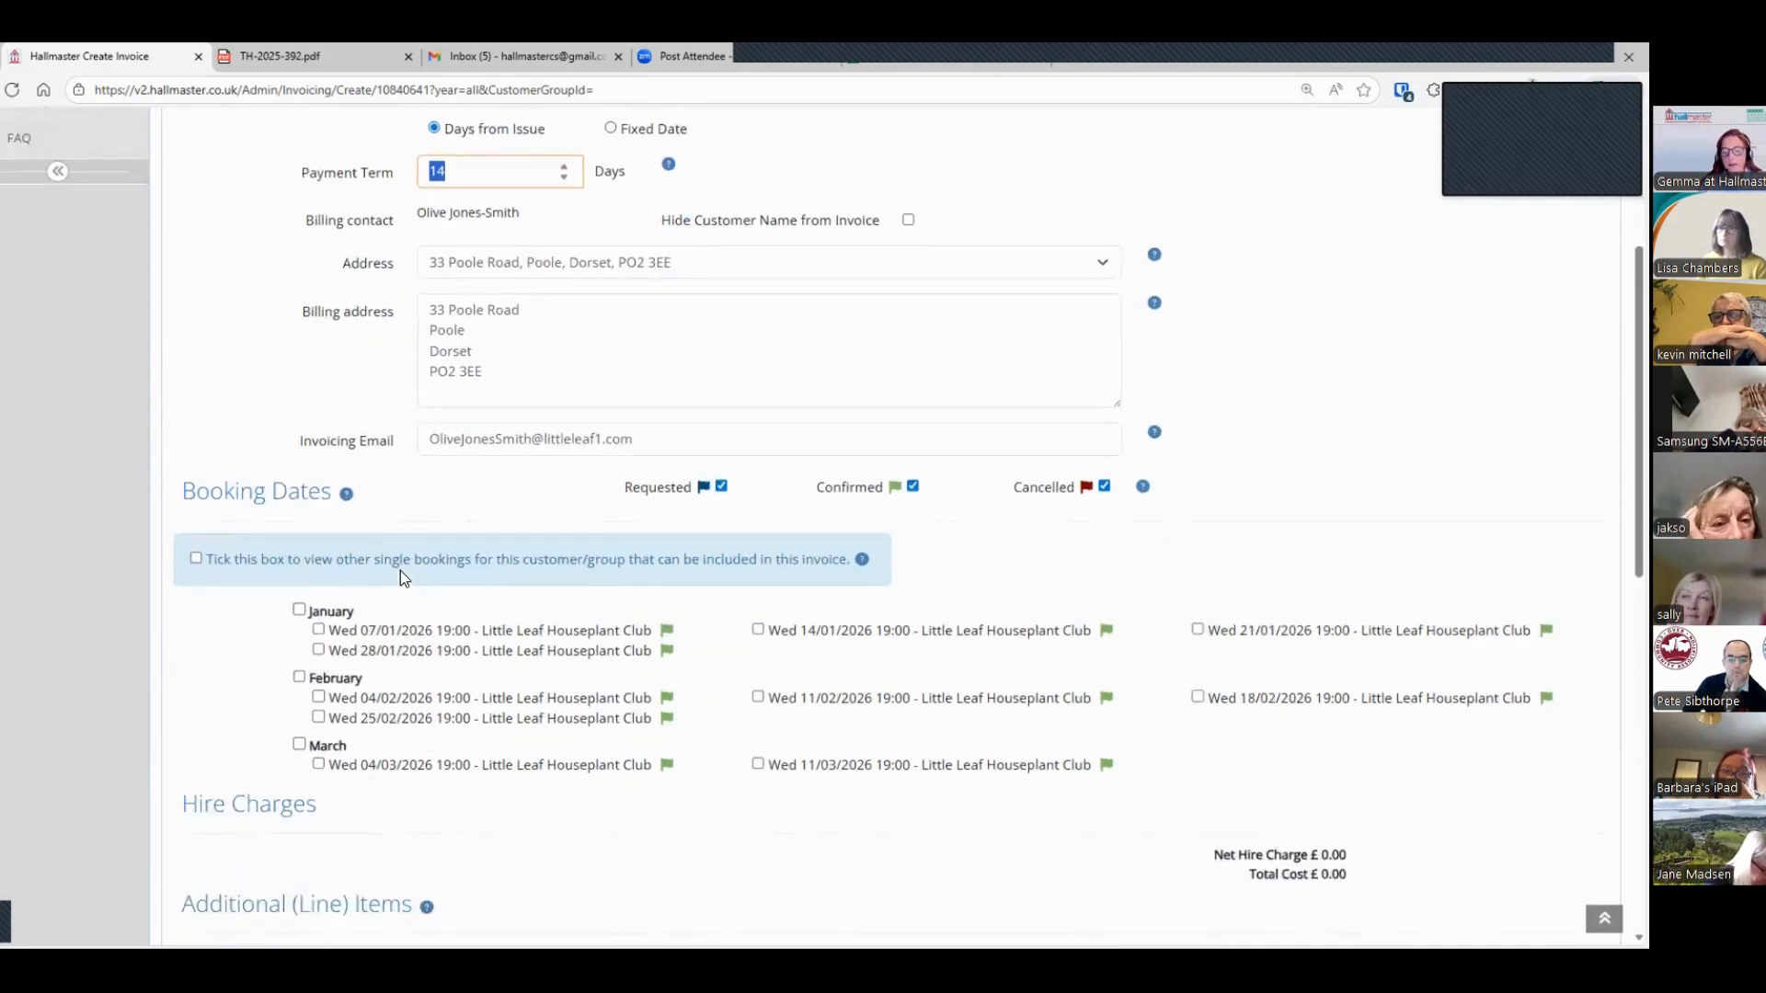
scroll(402, 576, "down", 3)
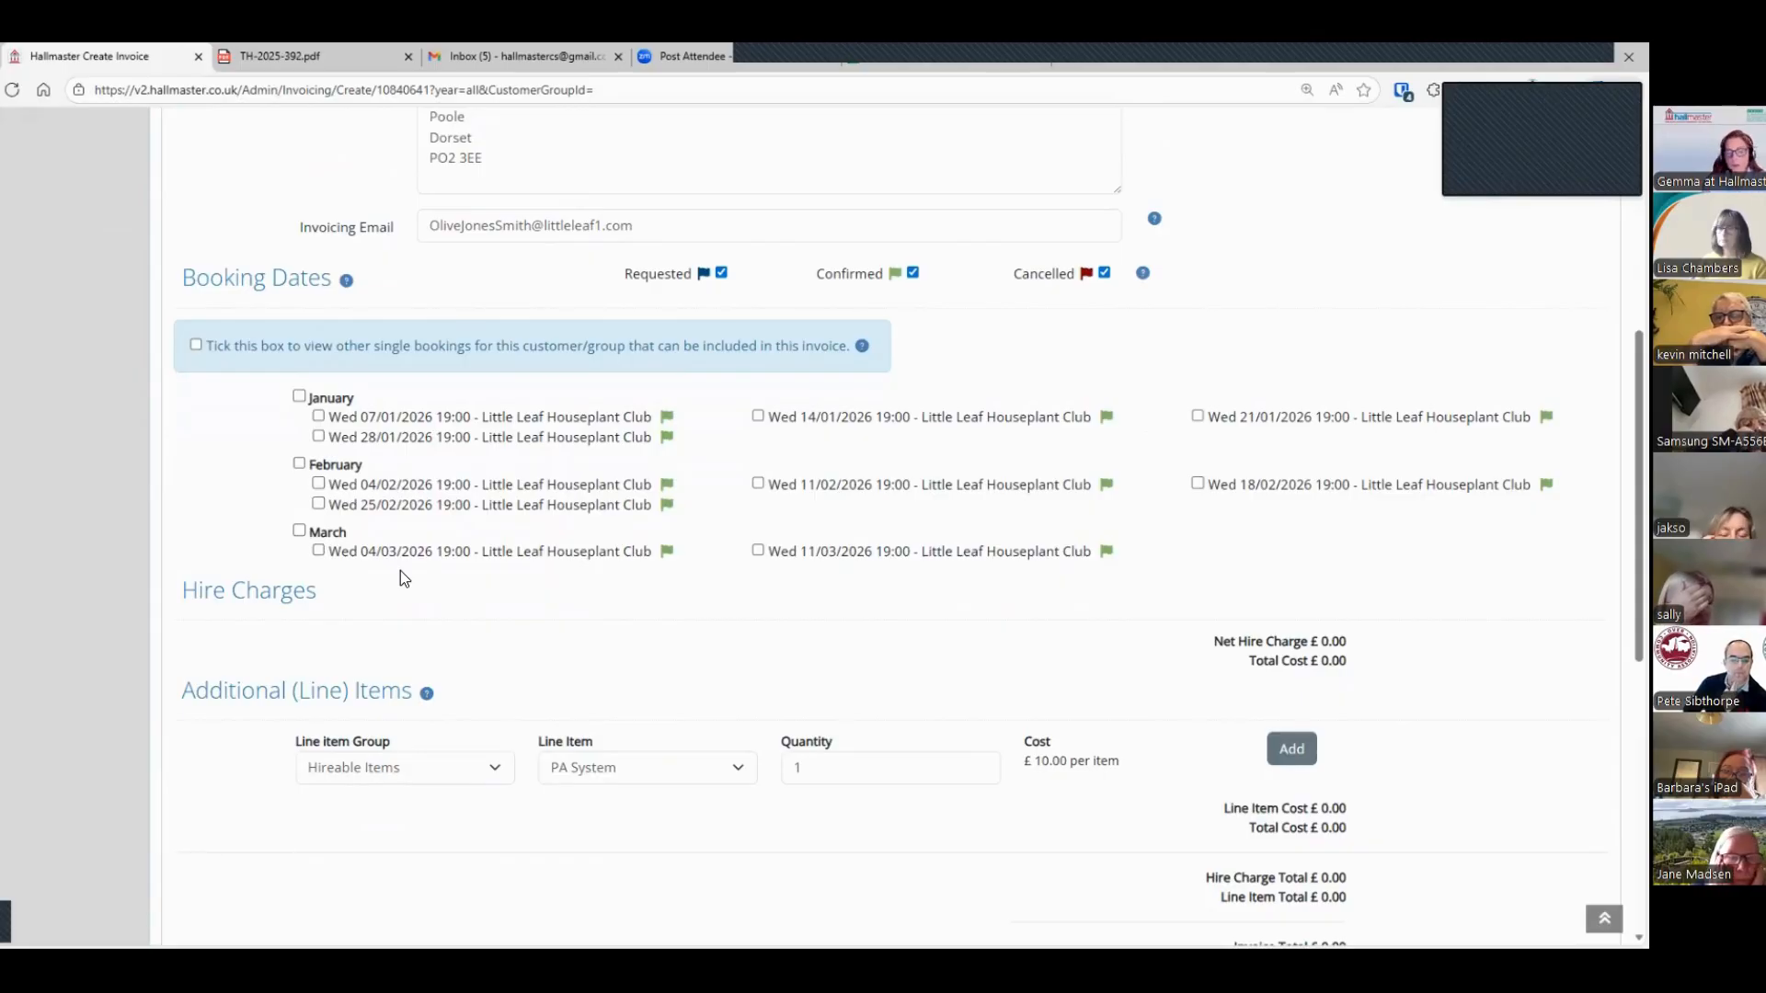
left_click(299, 397)
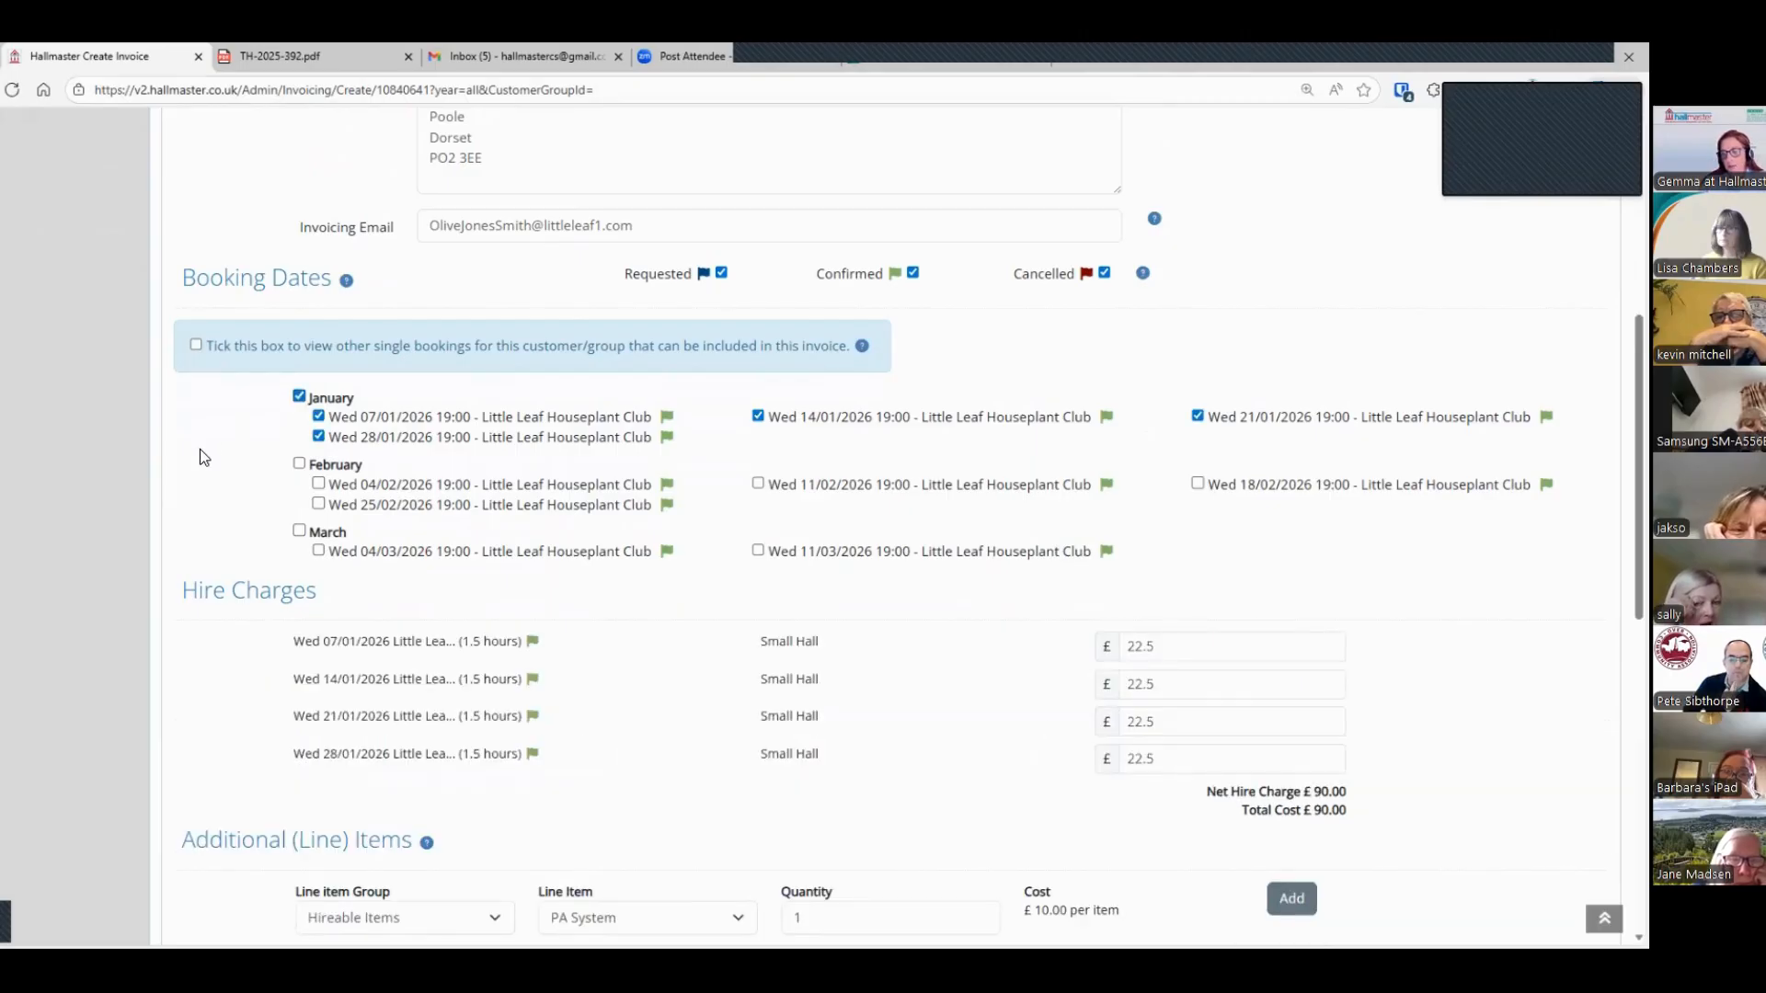
Step: Add all February booking dates to the invoice and set the hire charges for 07/01/2026 and 14/01/2026 to £25
scroll(235, 401, "down", 1)
left_click(295, 378)
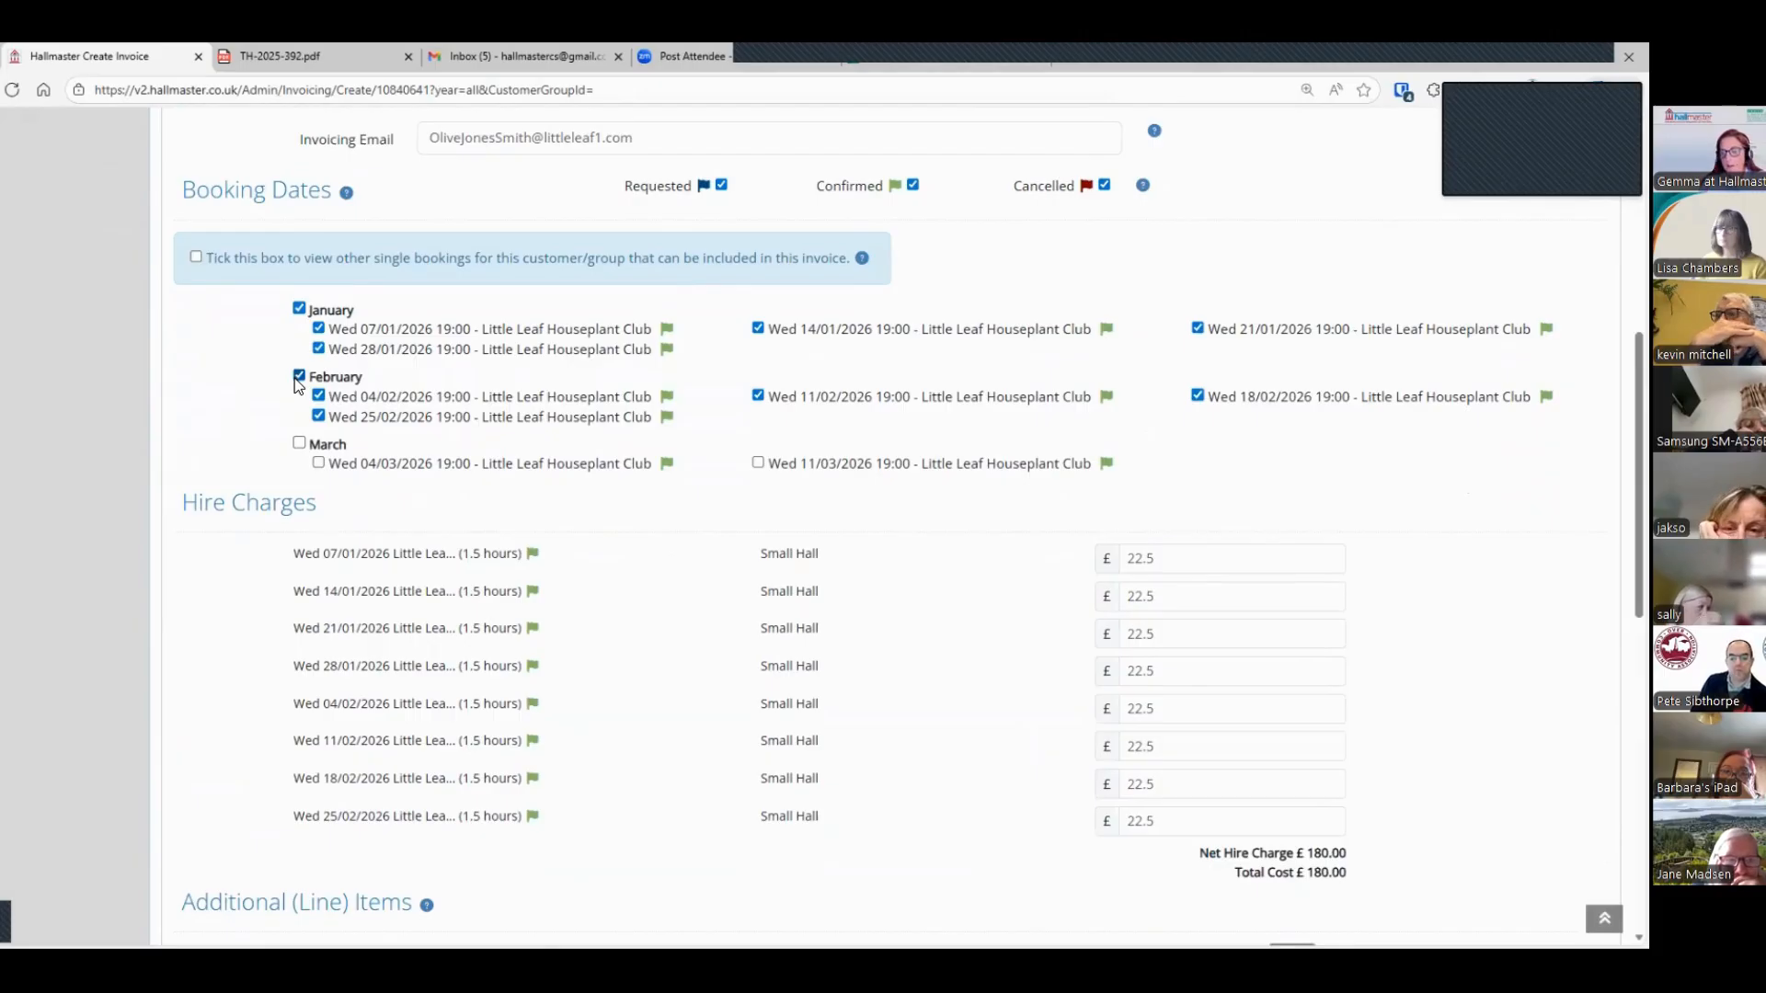
scroll(941, 478, "down", 1)
double_click(1163, 462)
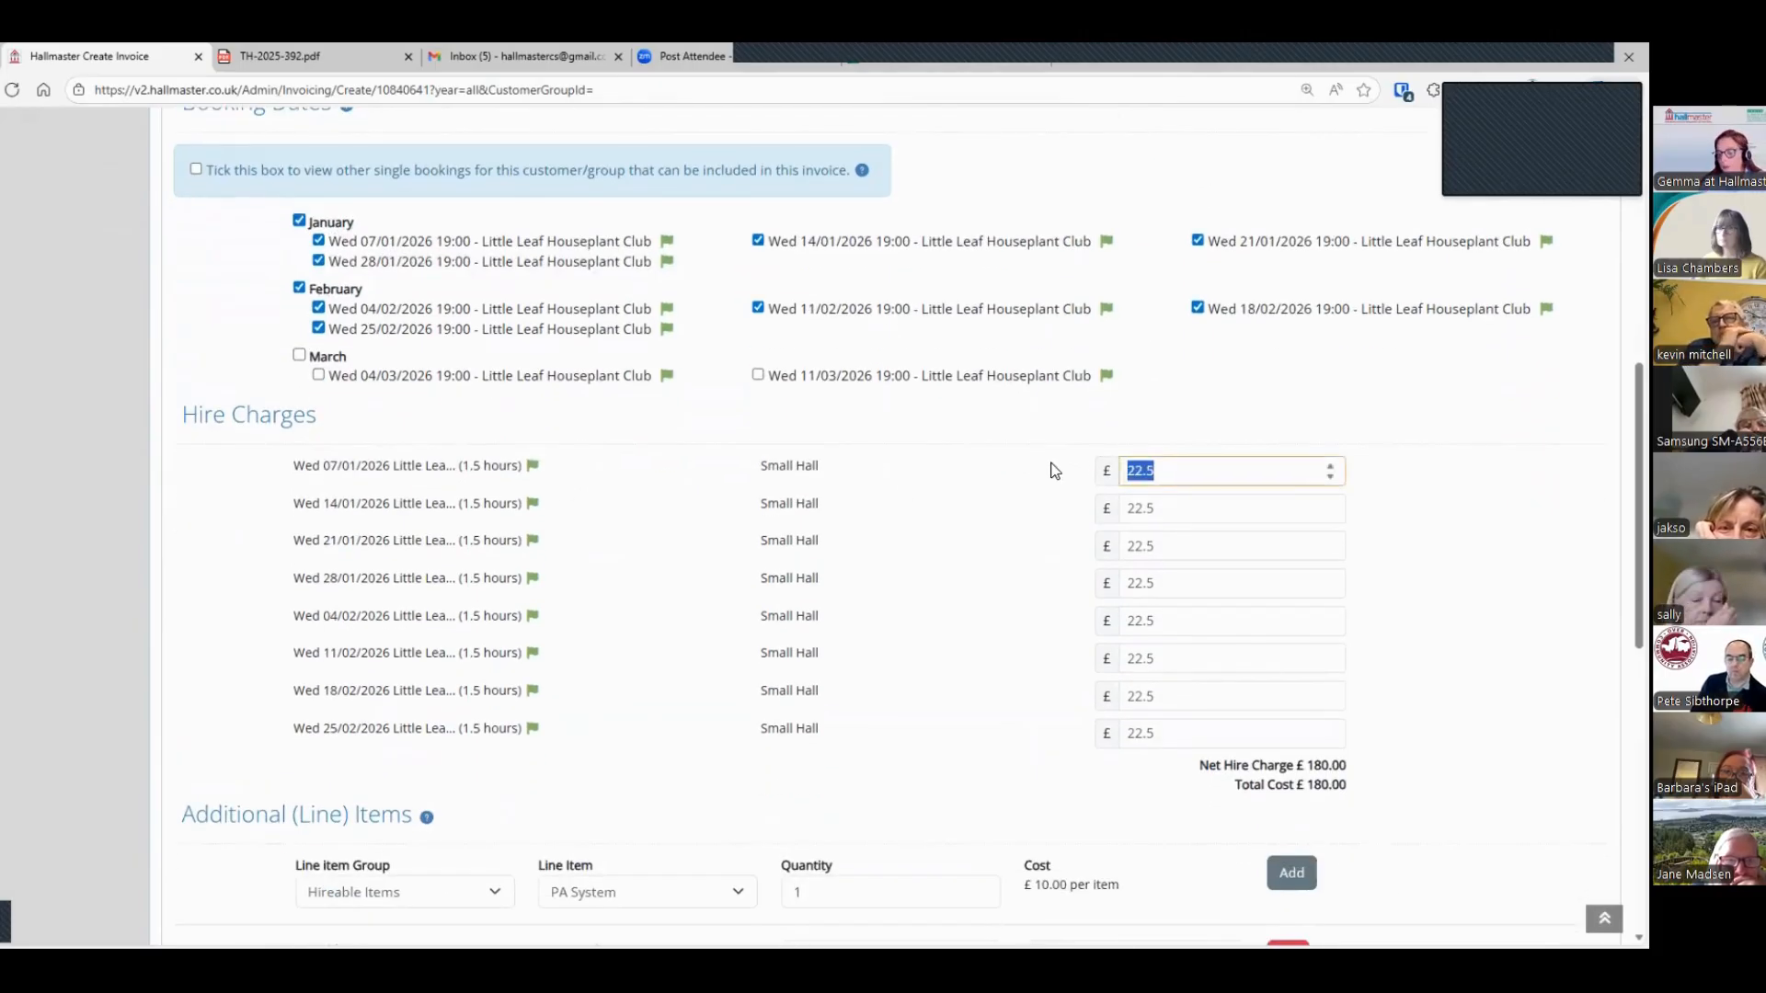
type("25")
double_click(1157, 507)
type("25")
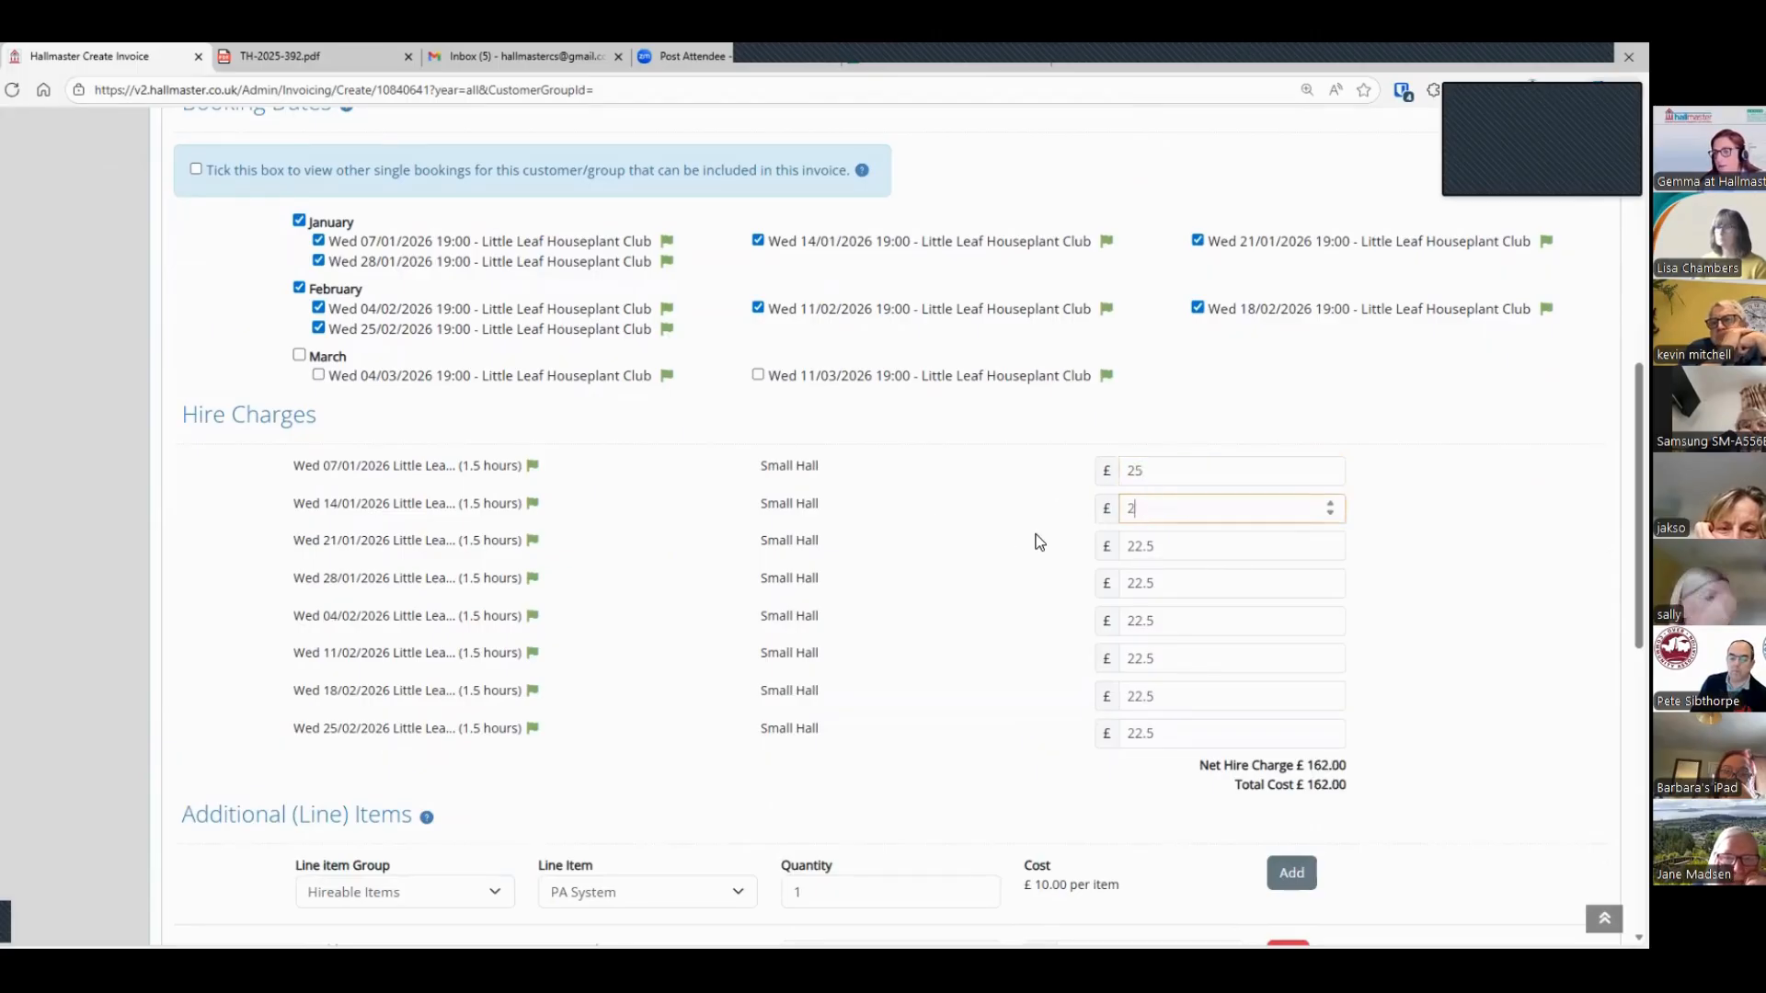
left_click(1039, 543)
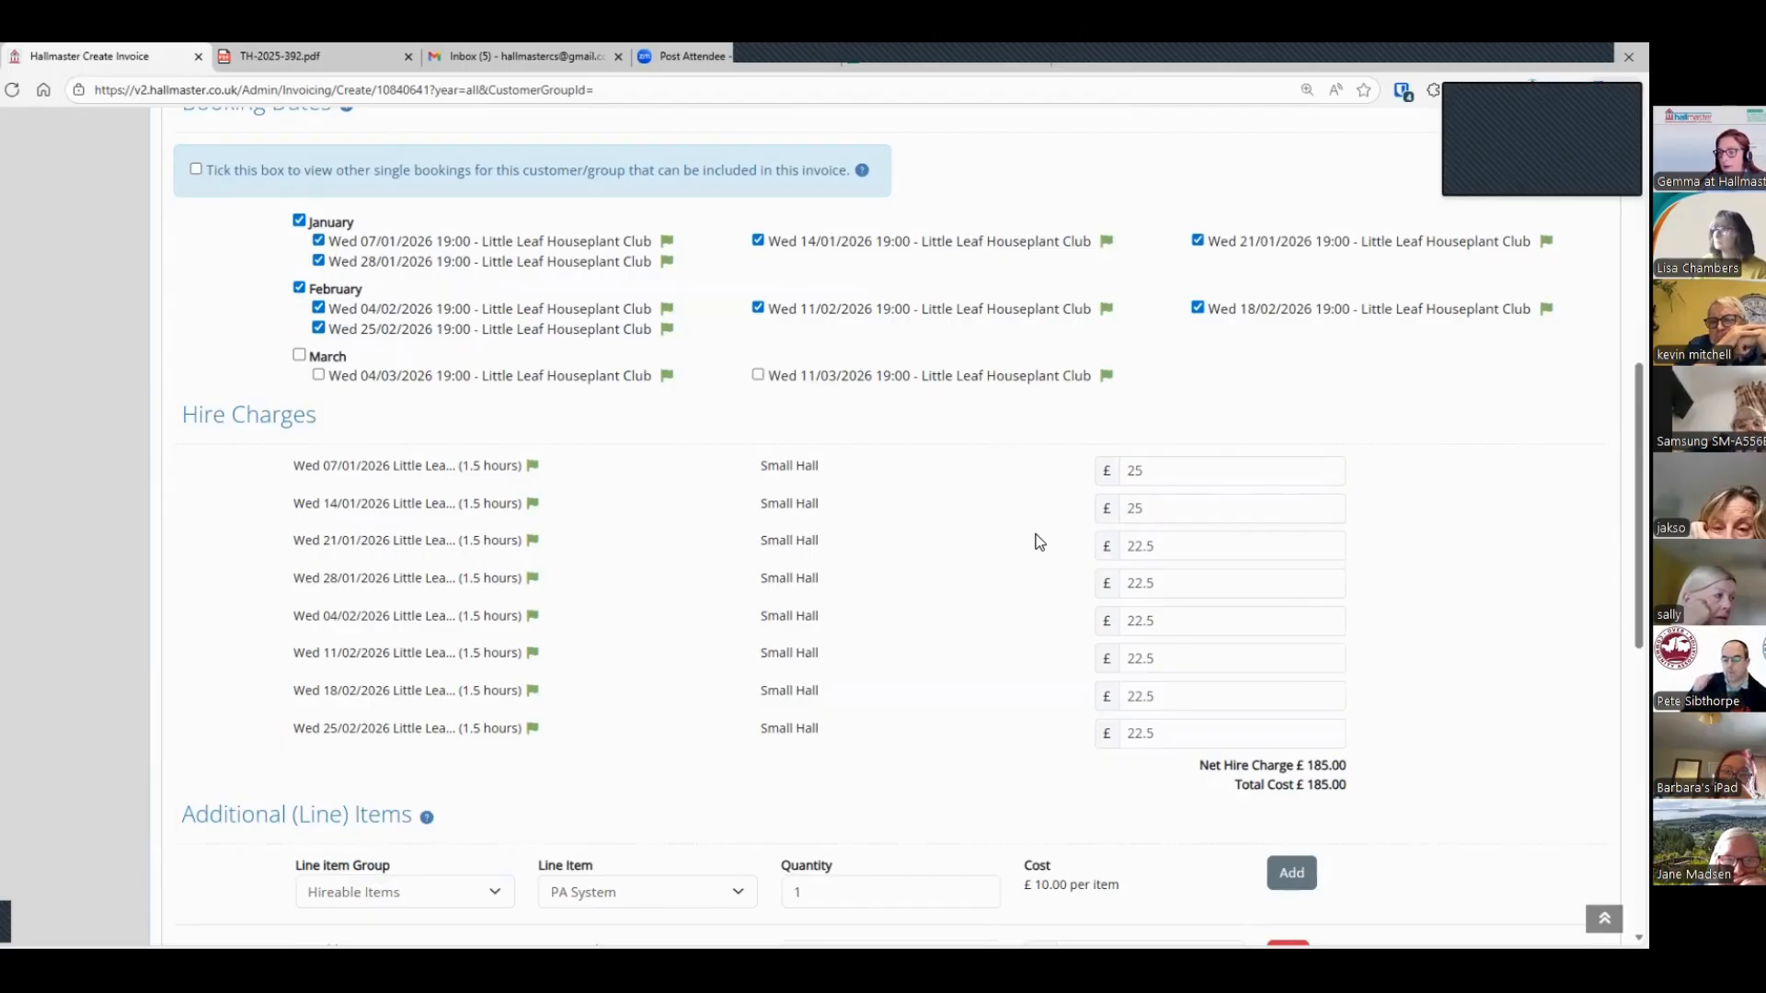
Step: Examine the additional line items offered under the Hireable Items, Admin Fees and Deposits groups without adding any
scroll(686, 510, "down", 4)
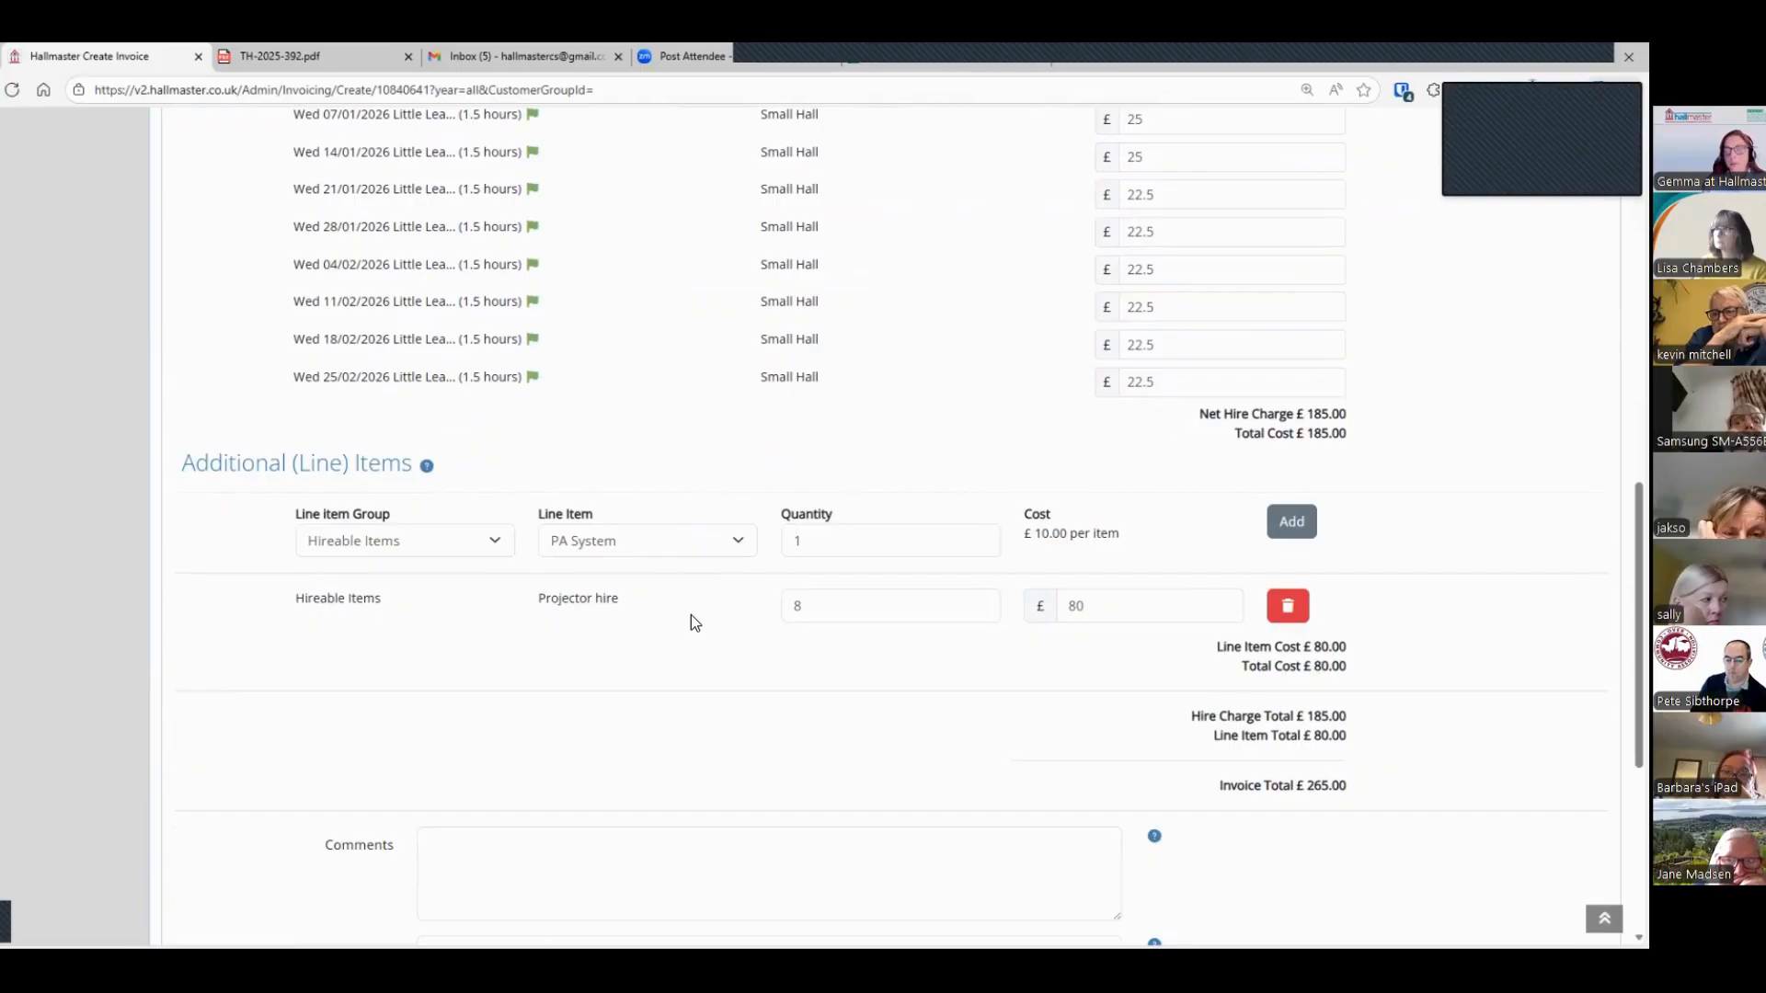
left_click(749, 543)
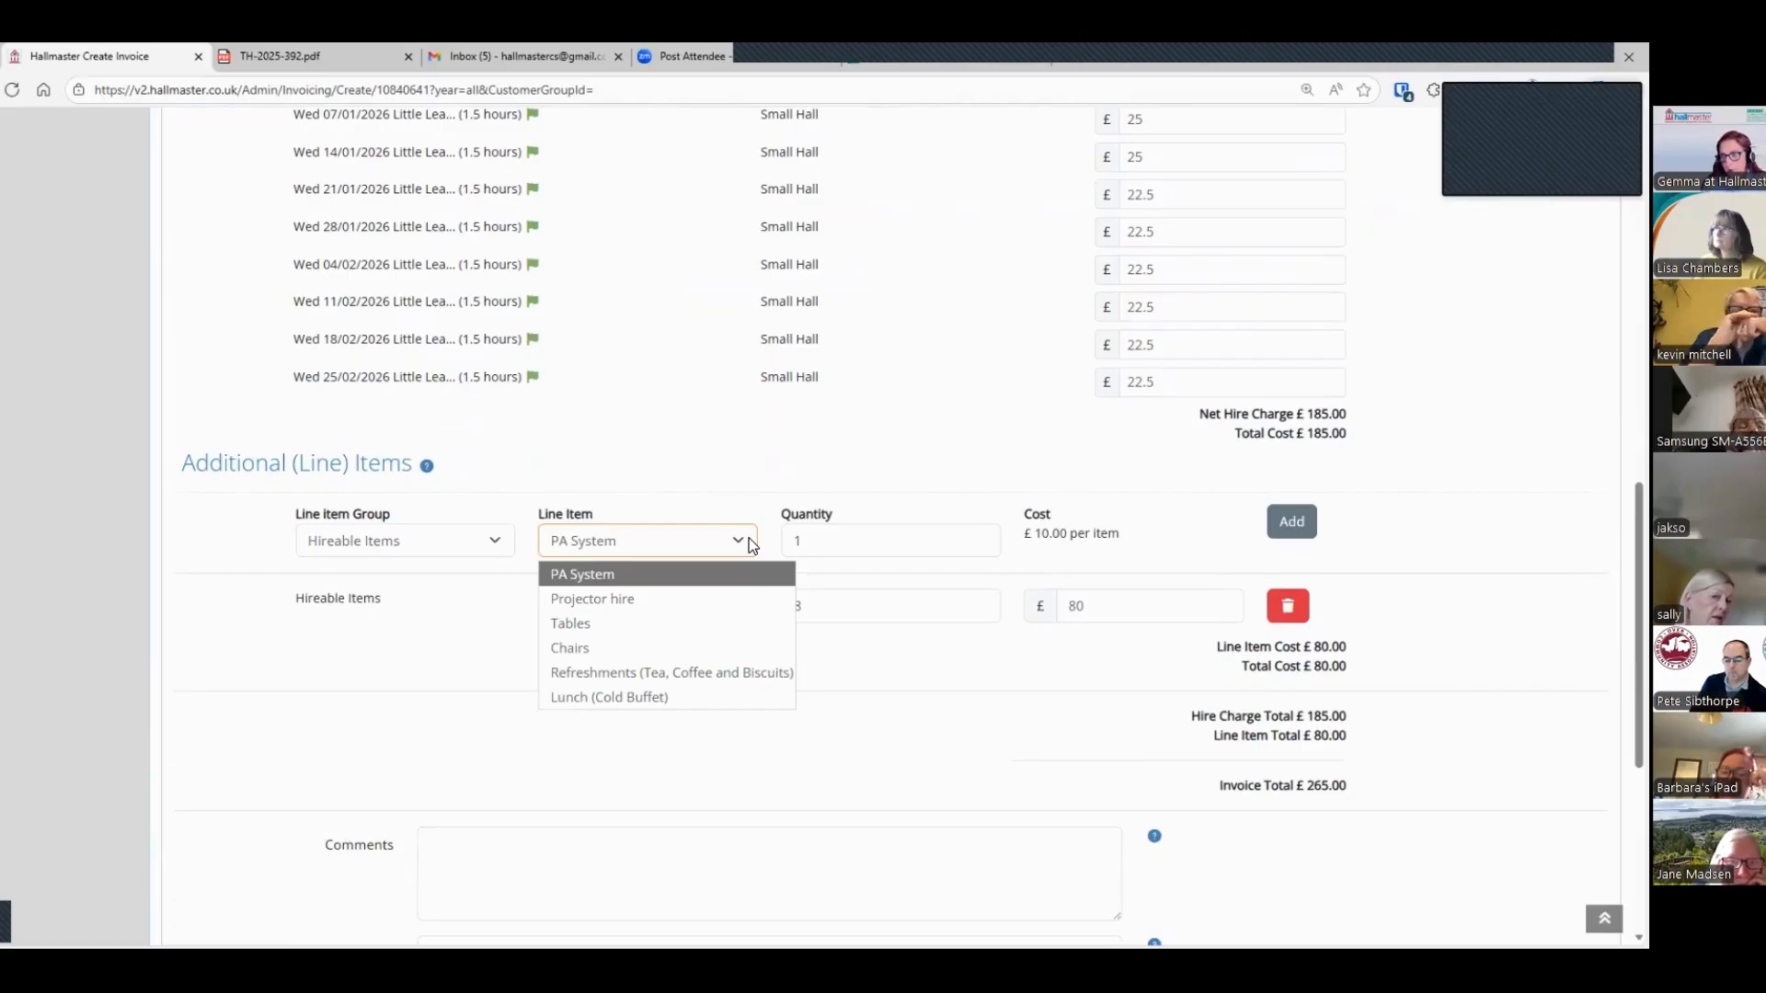
left_click(749, 539)
left_click(400, 539)
left_click(400, 593)
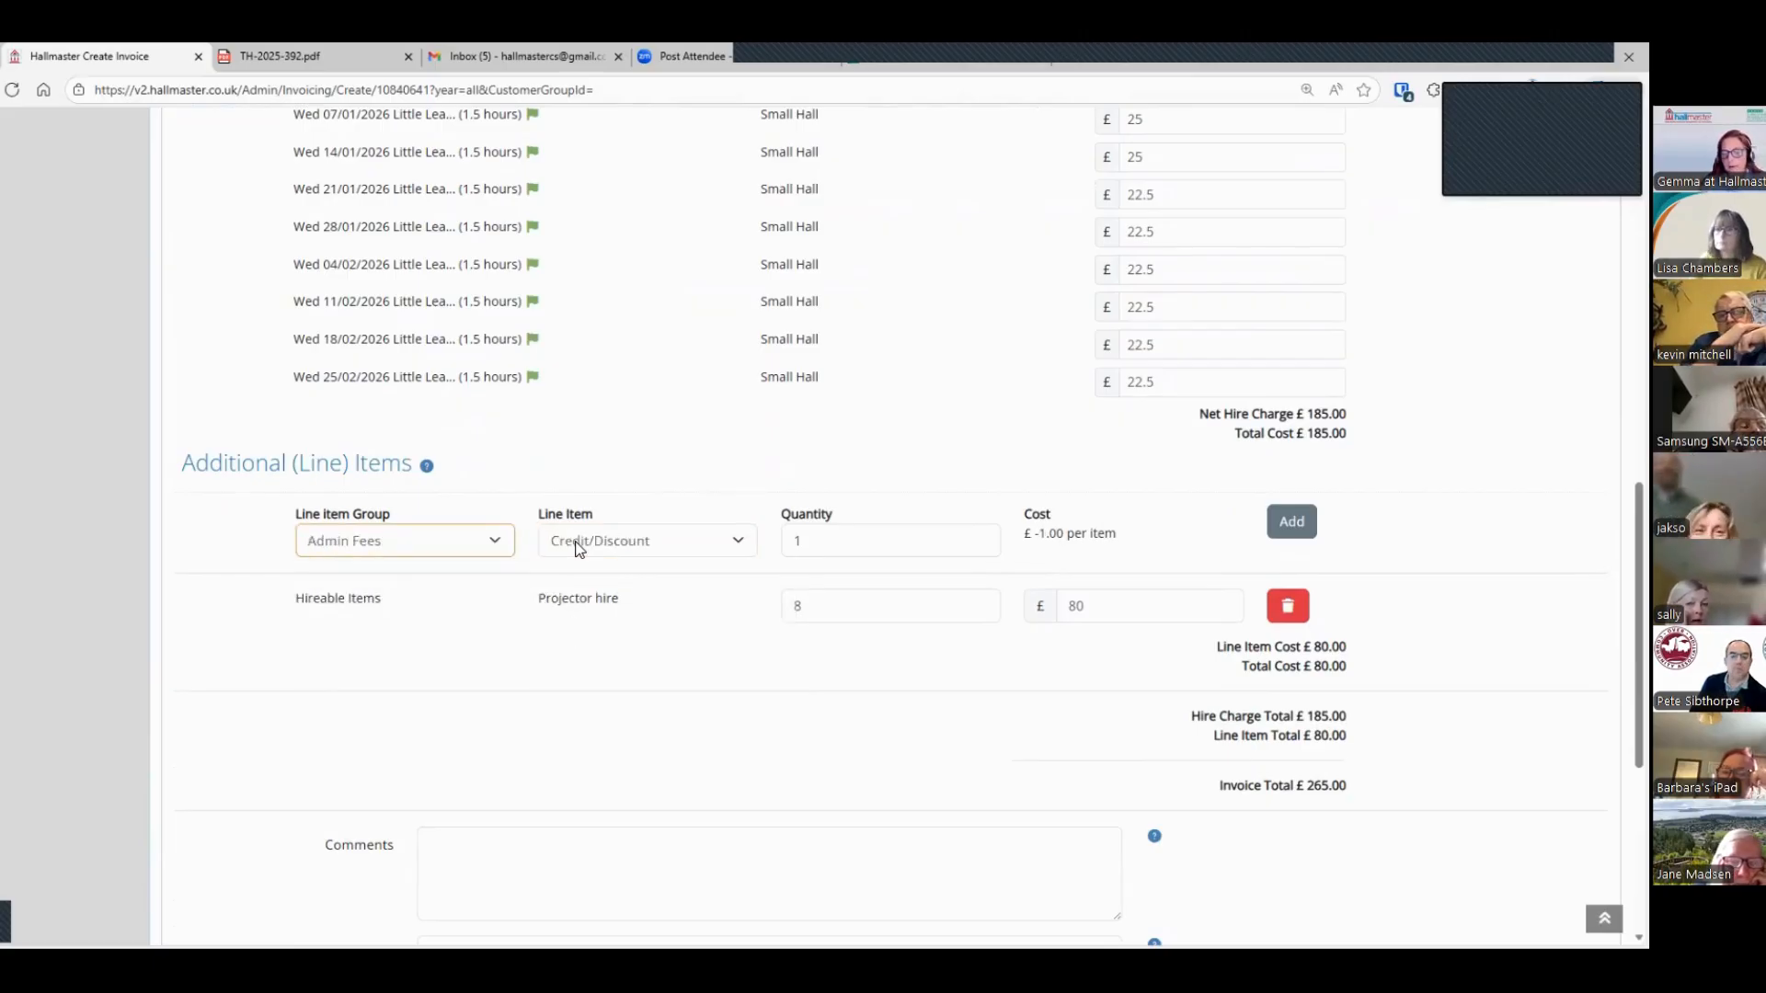
left_click(578, 549)
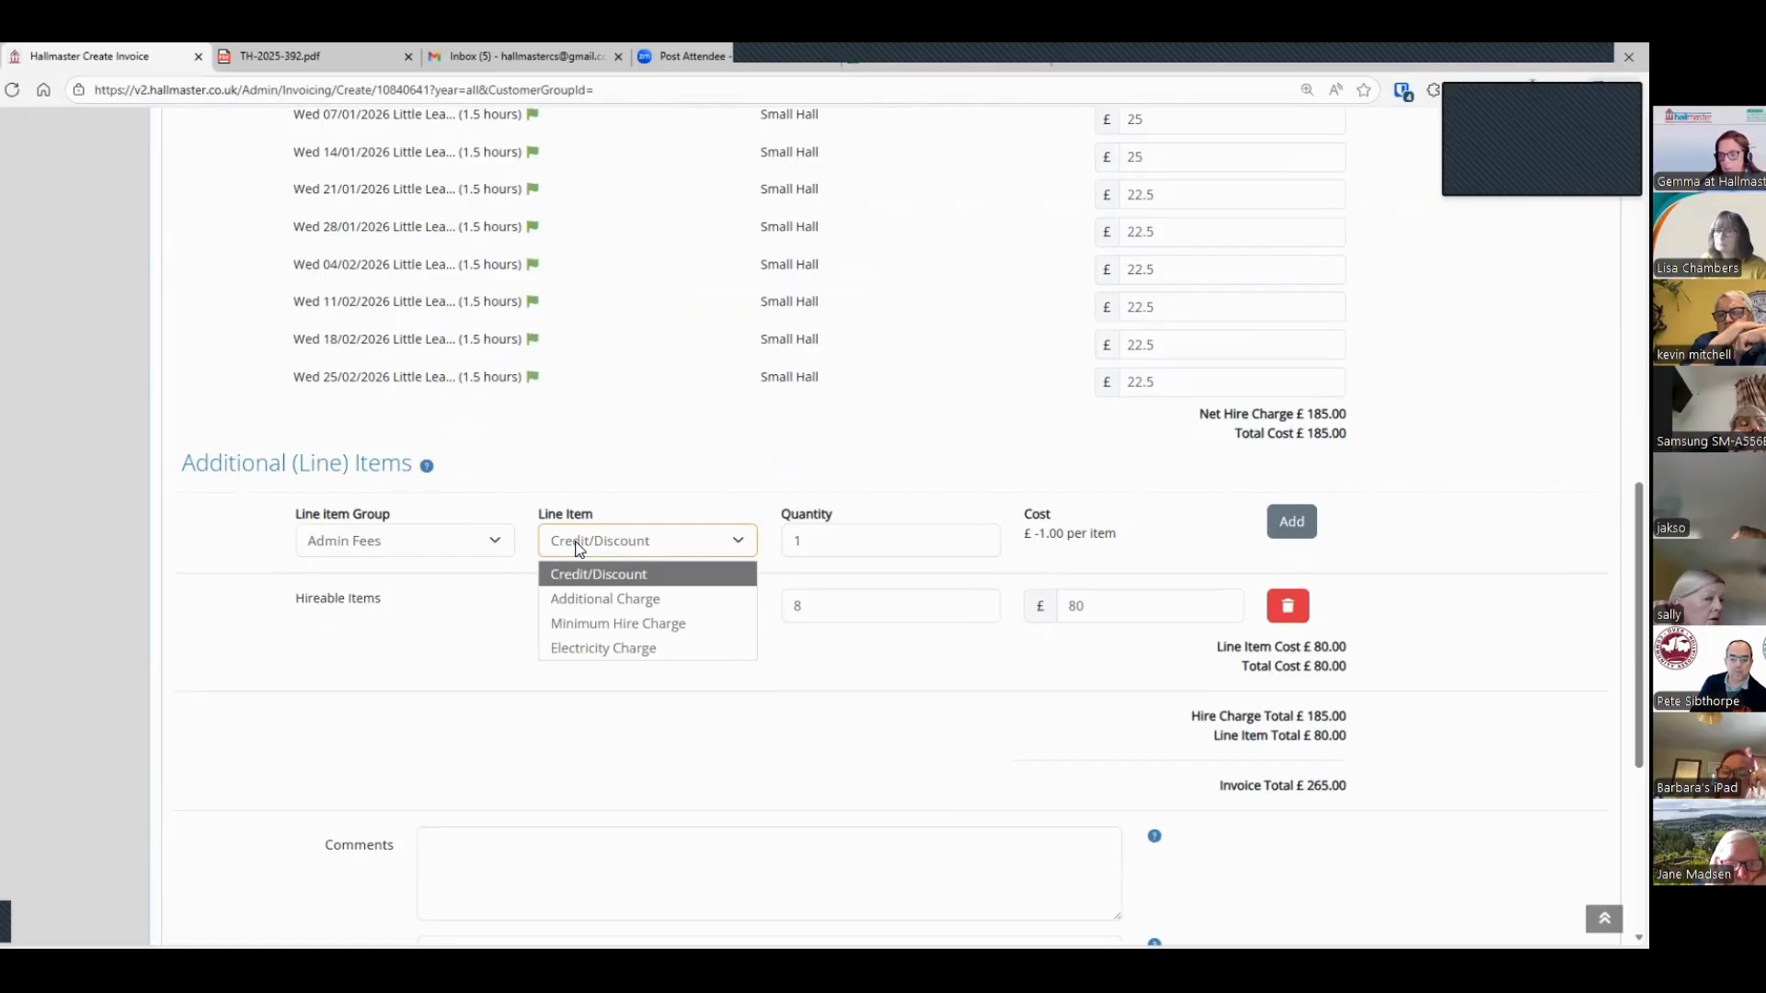
left_click(410, 554)
left_click(398, 548)
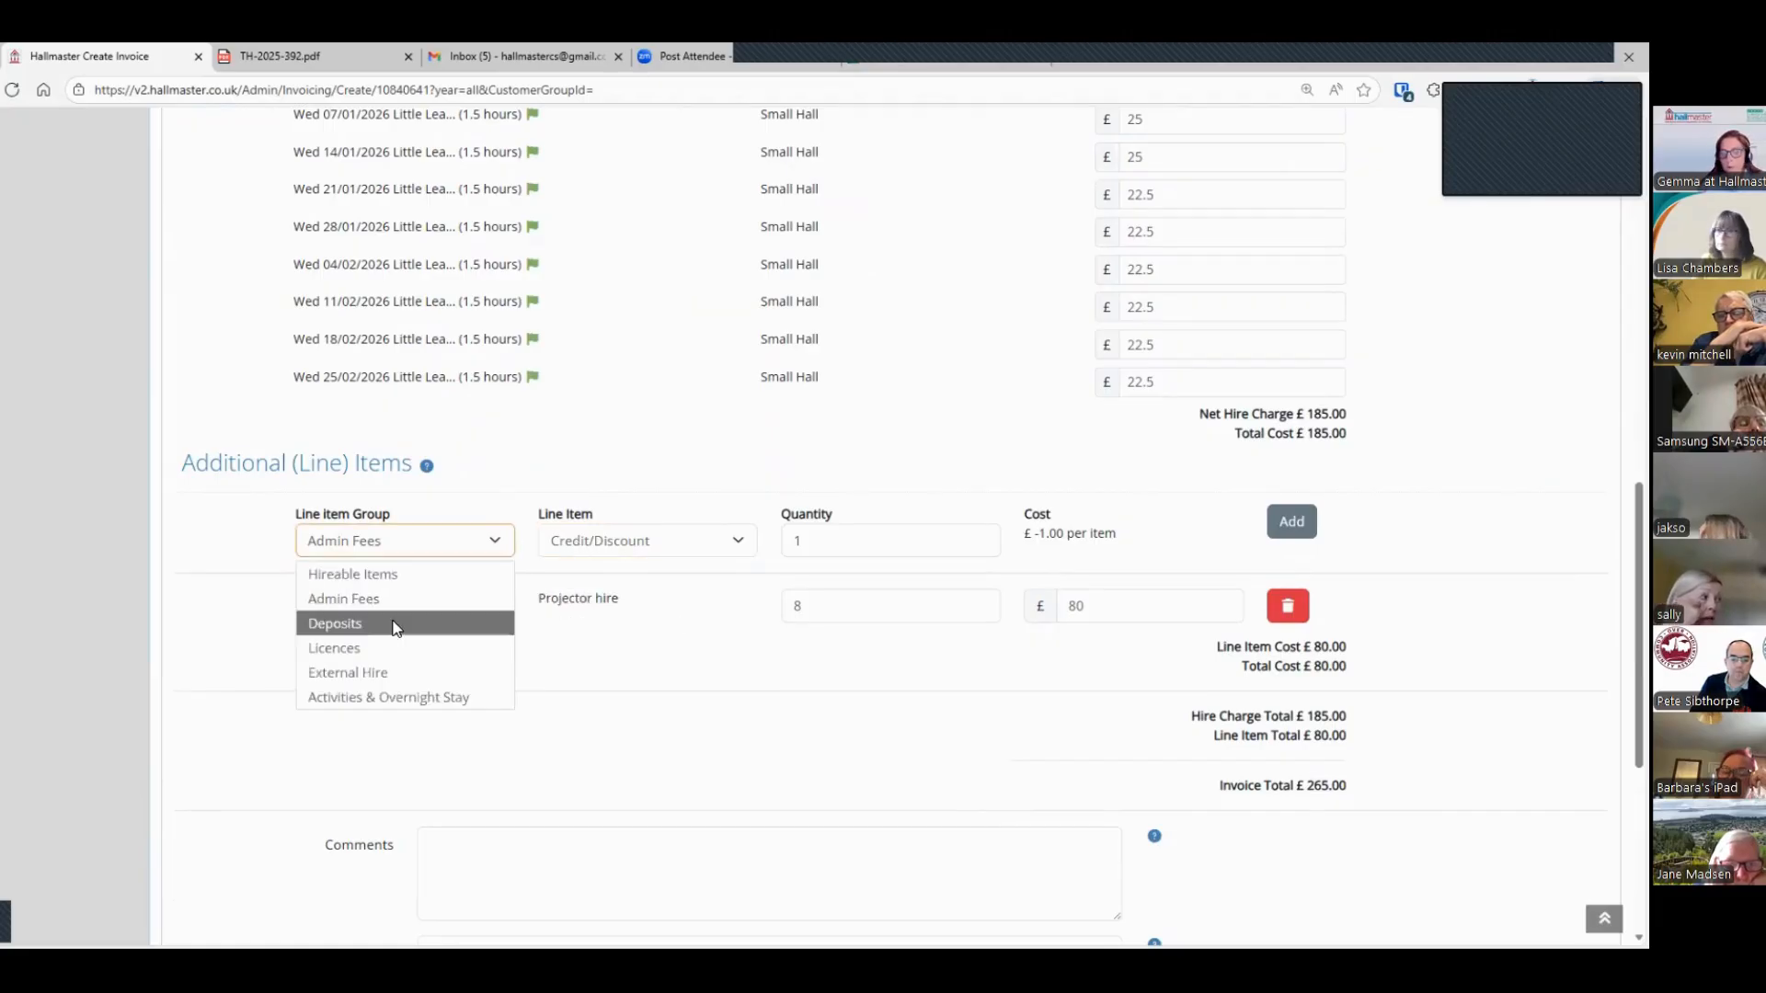
left_click(396, 625)
left_click(638, 543)
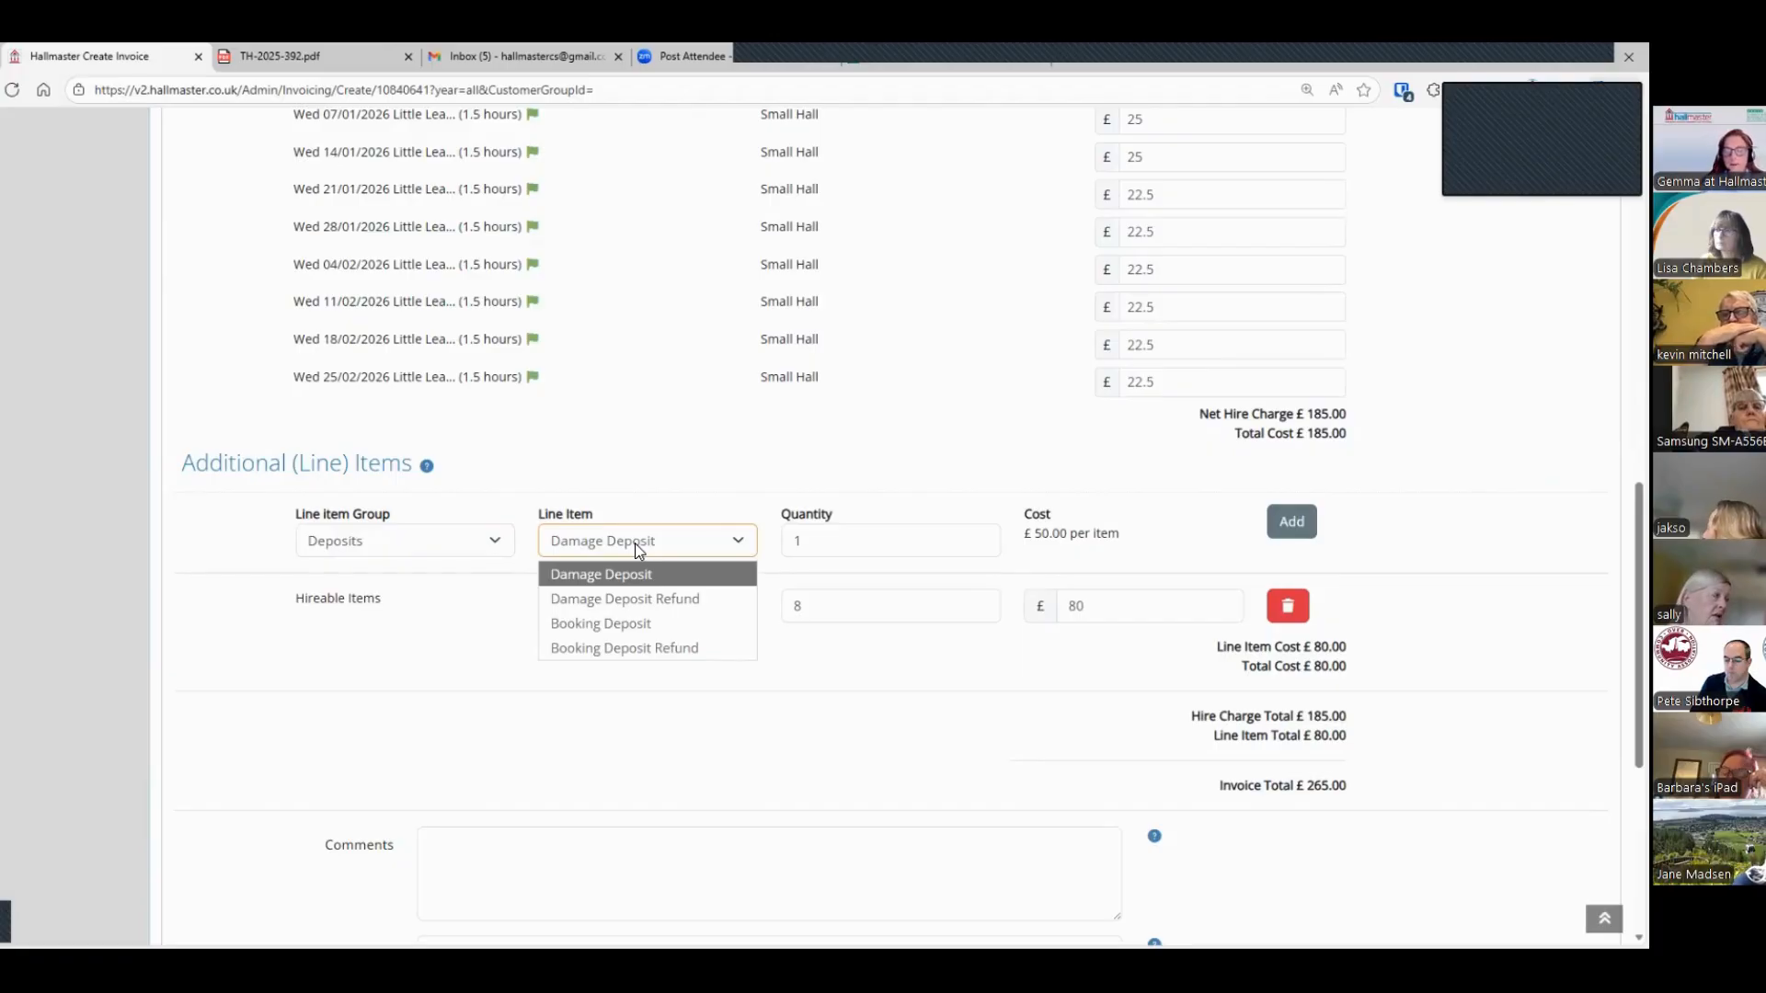
Step: Review the empty Comments, Admin Notes and Ad Hoc Text fields and save the invoice without emailing it
scroll(638, 550, "down", 4)
left_click(592, 523)
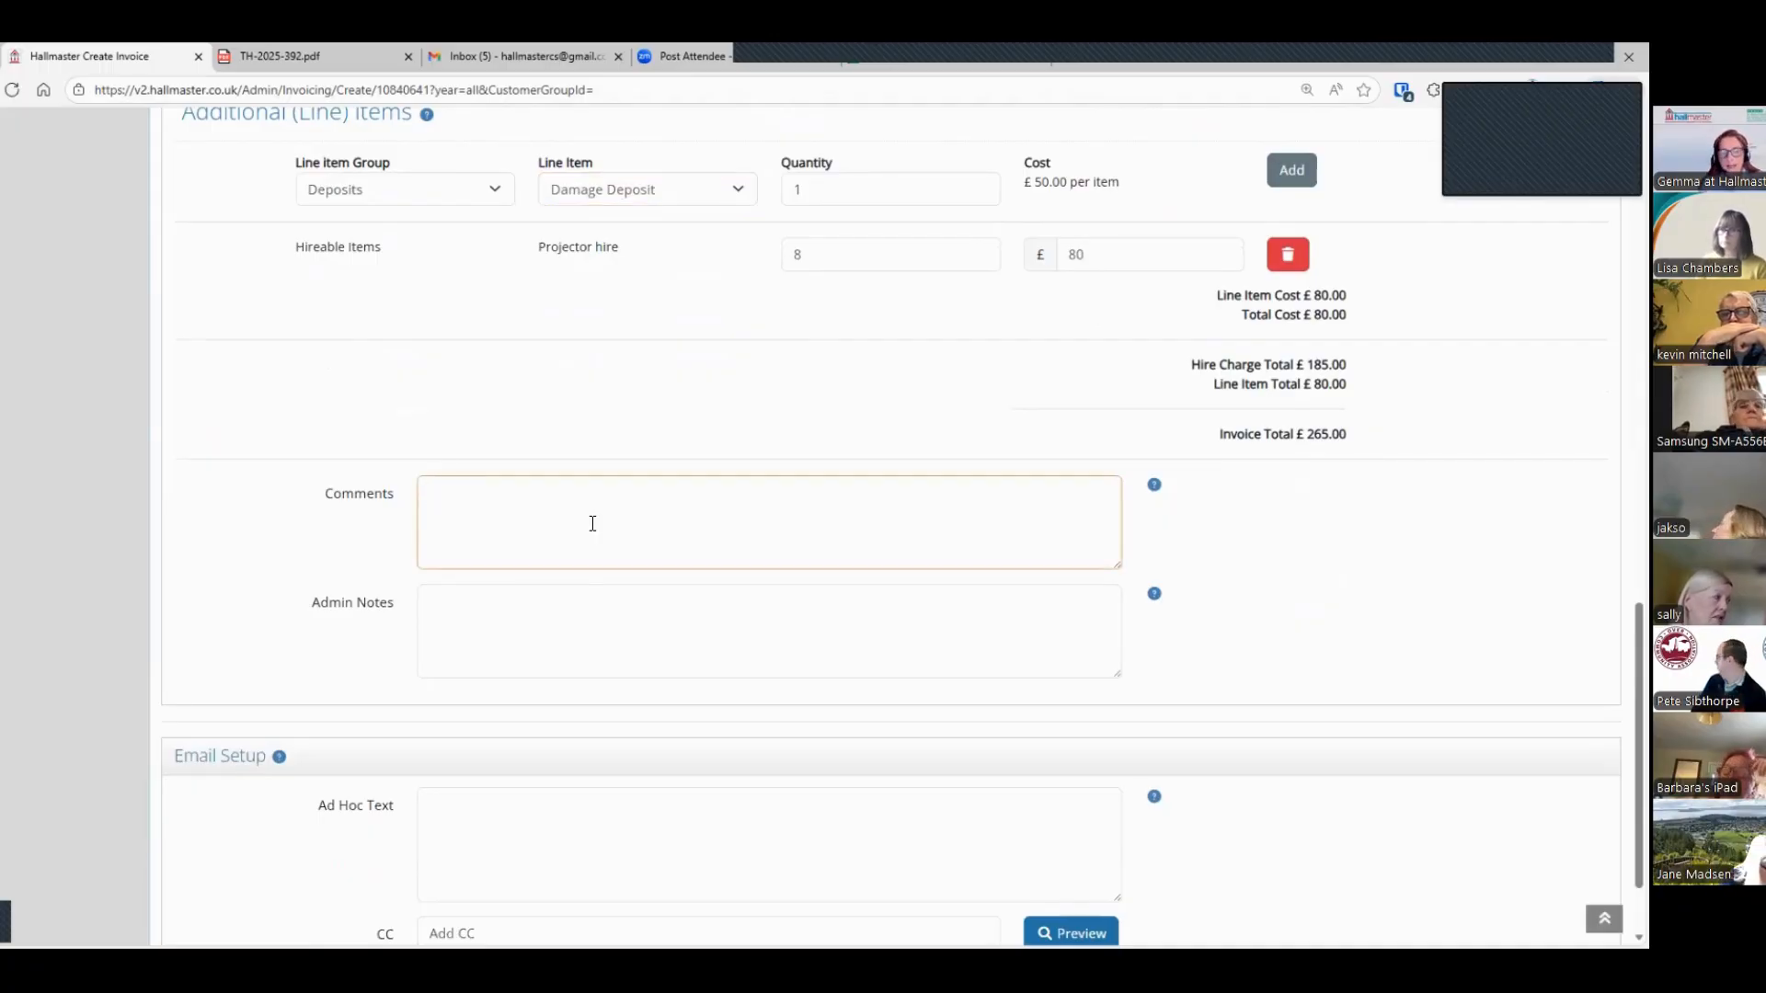
scroll(592, 523, "down", 1)
left_click(593, 523)
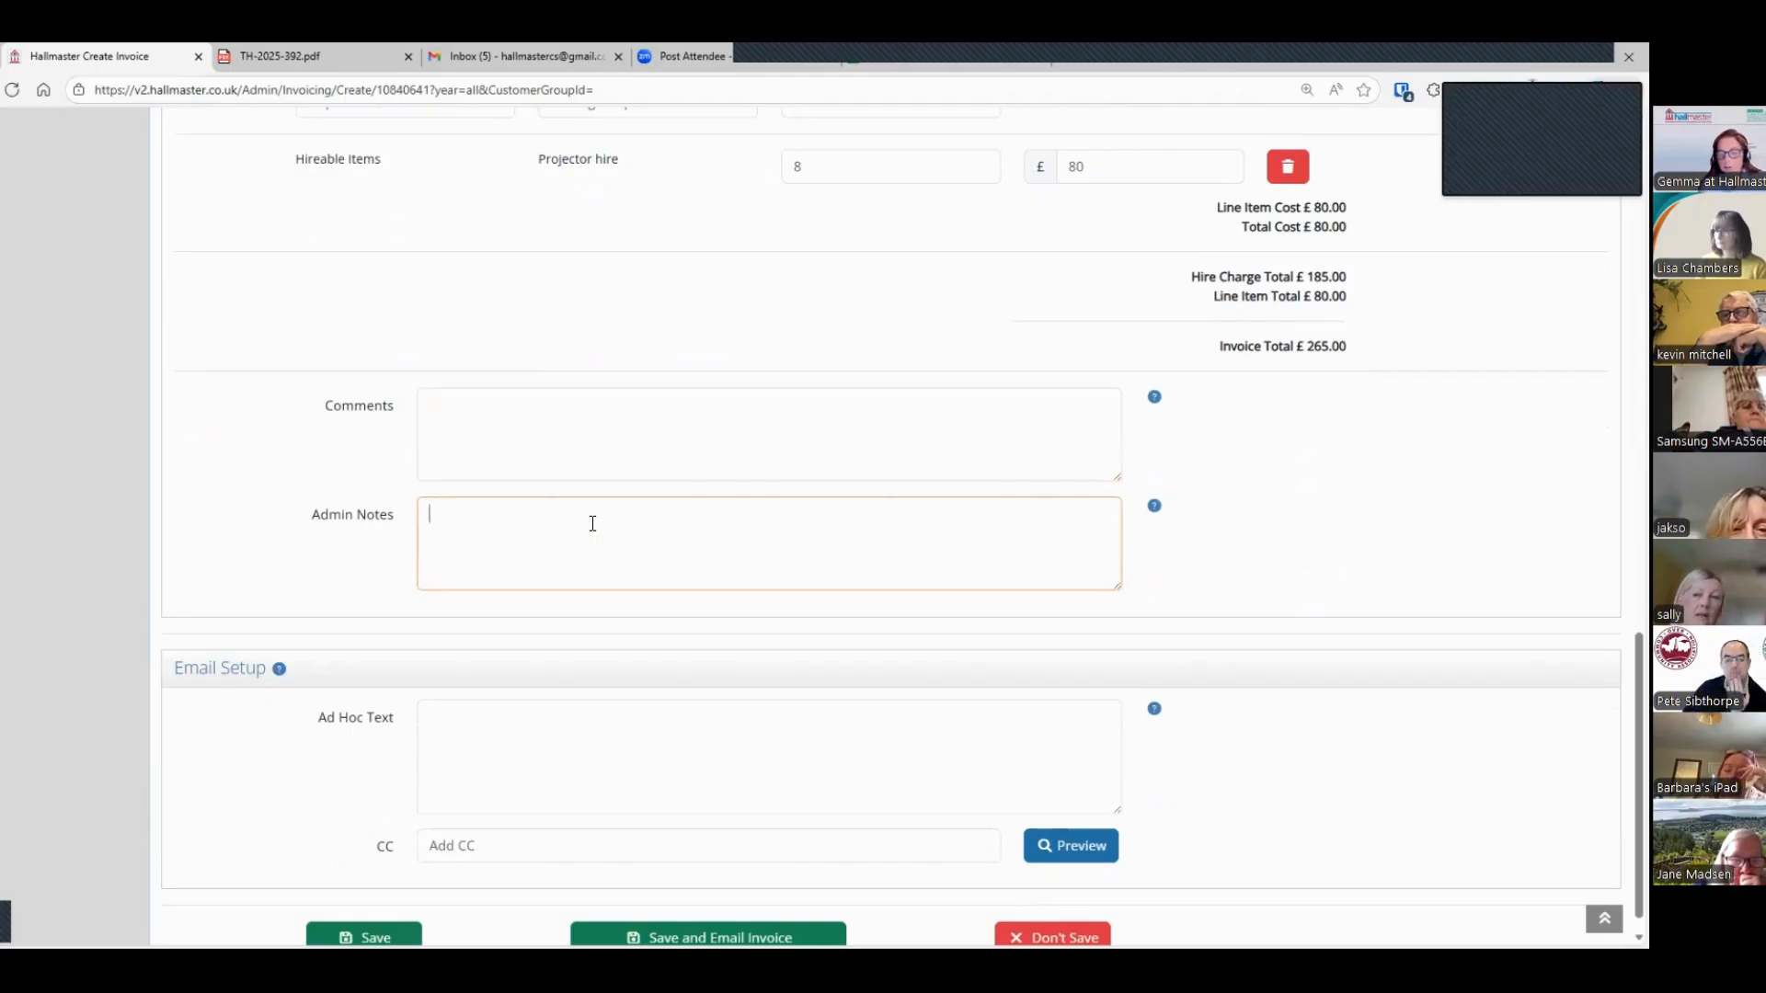
scroll(521, 705, "down", 1)
left_click(521, 706)
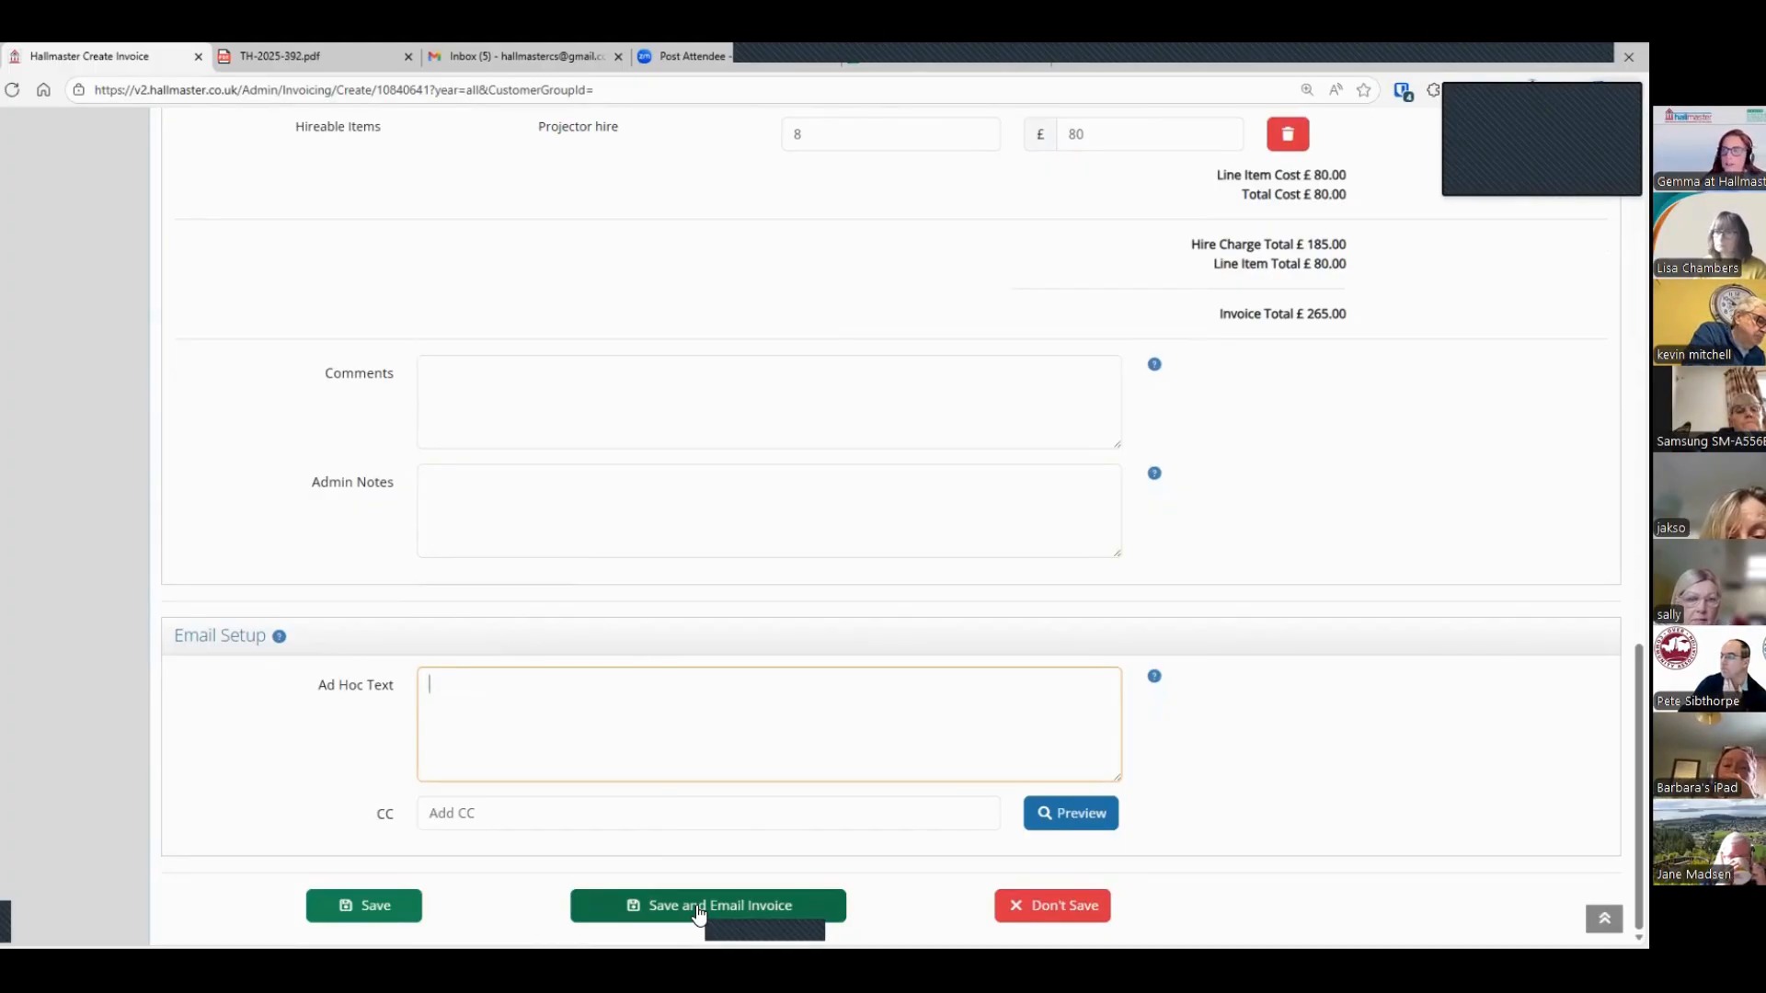
left_click(333, 911)
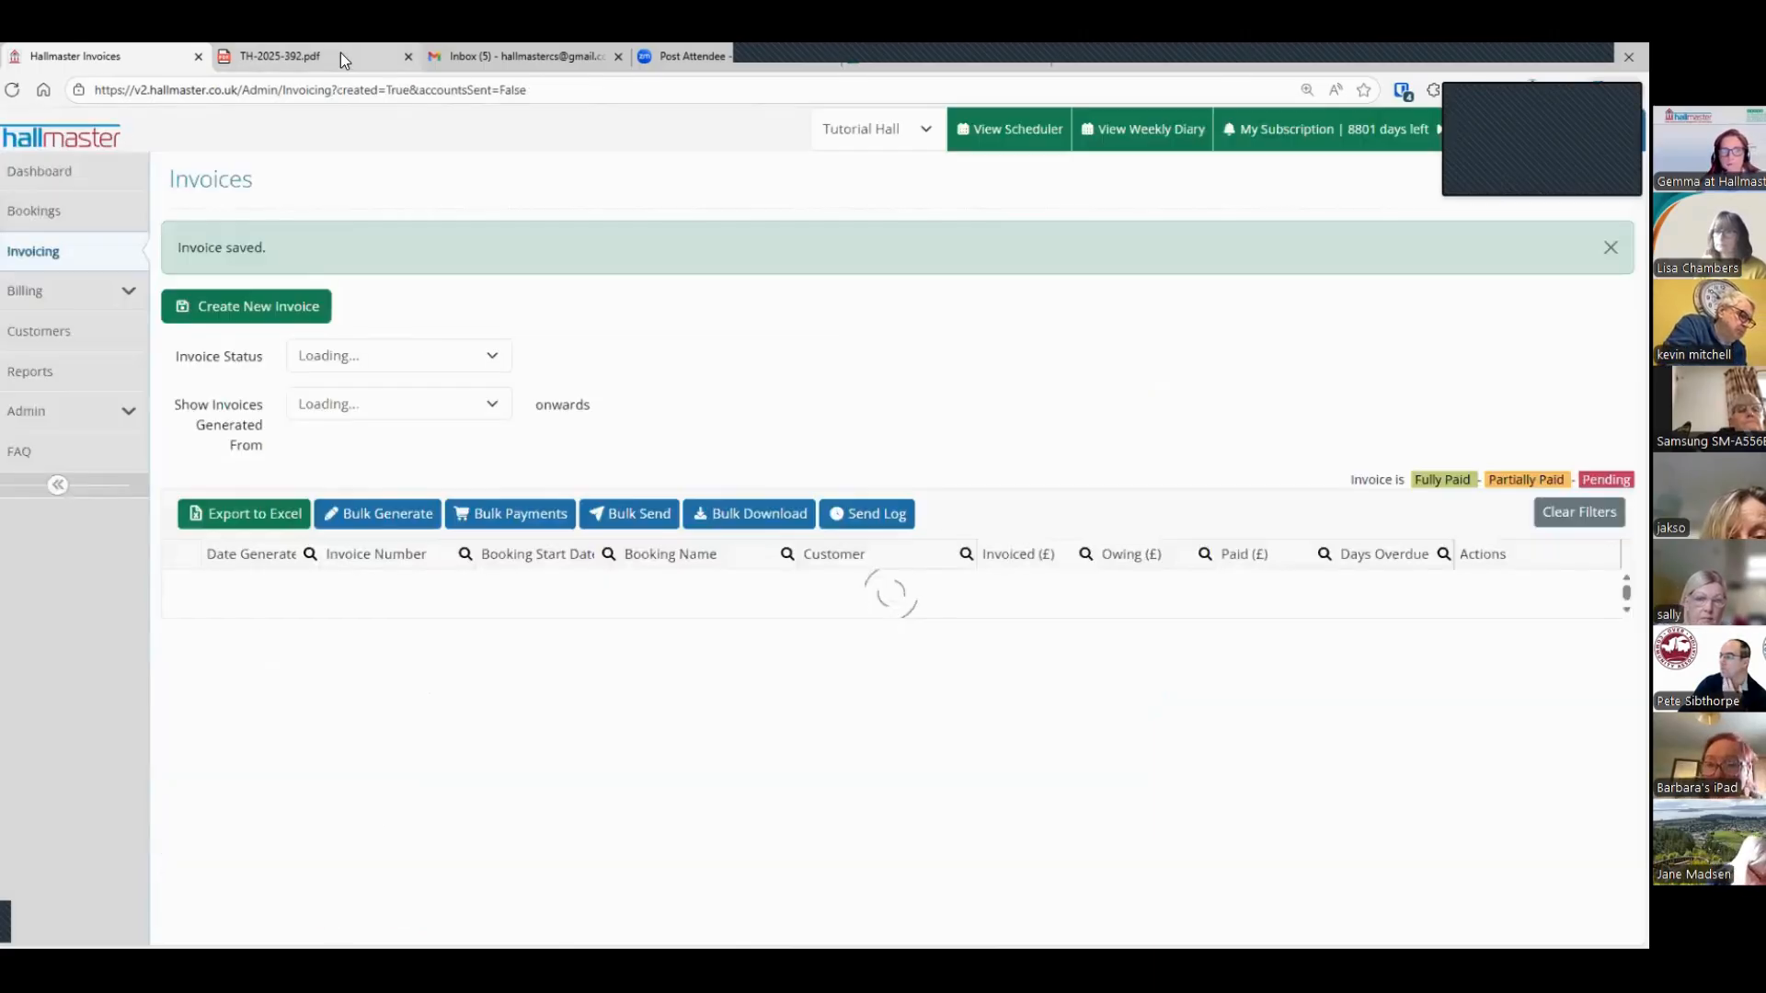
Step: Switch to the sample invoice TH-2025-392.pdf and examine its header, booking dates, line items and payment instructions
left_click(340, 53)
scroll(559, 333, "up", 10)
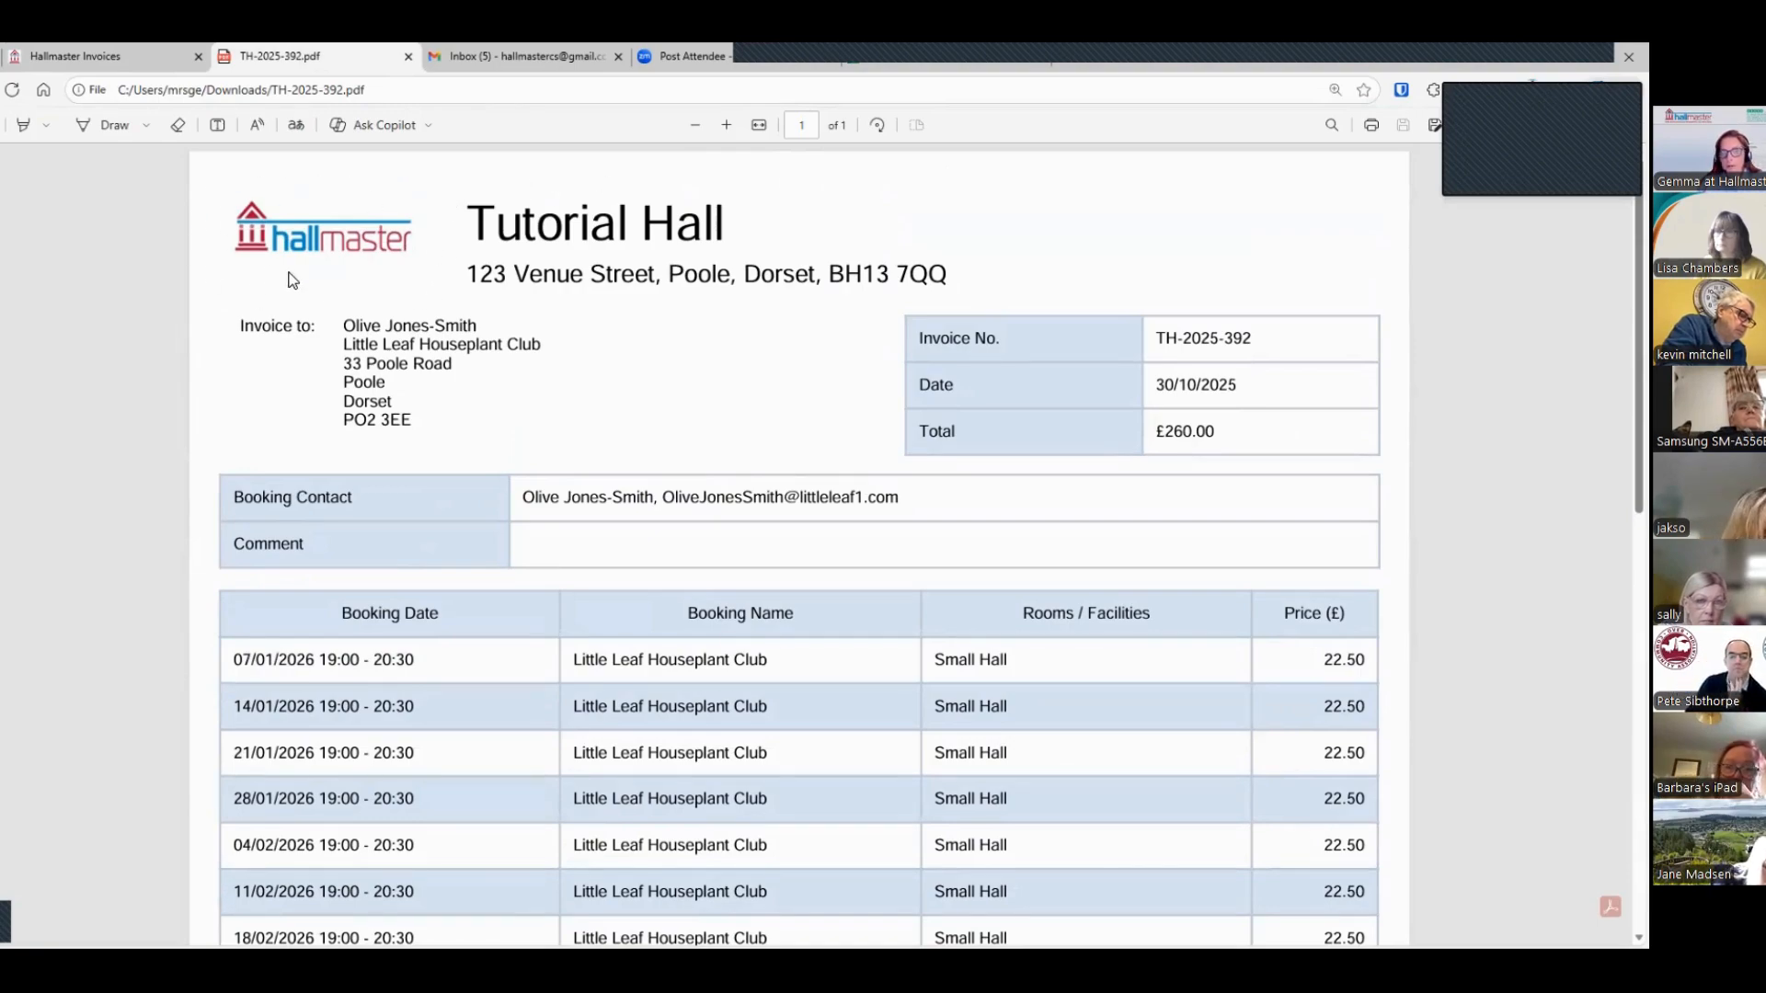
scroll(919, 460, "down", 2)
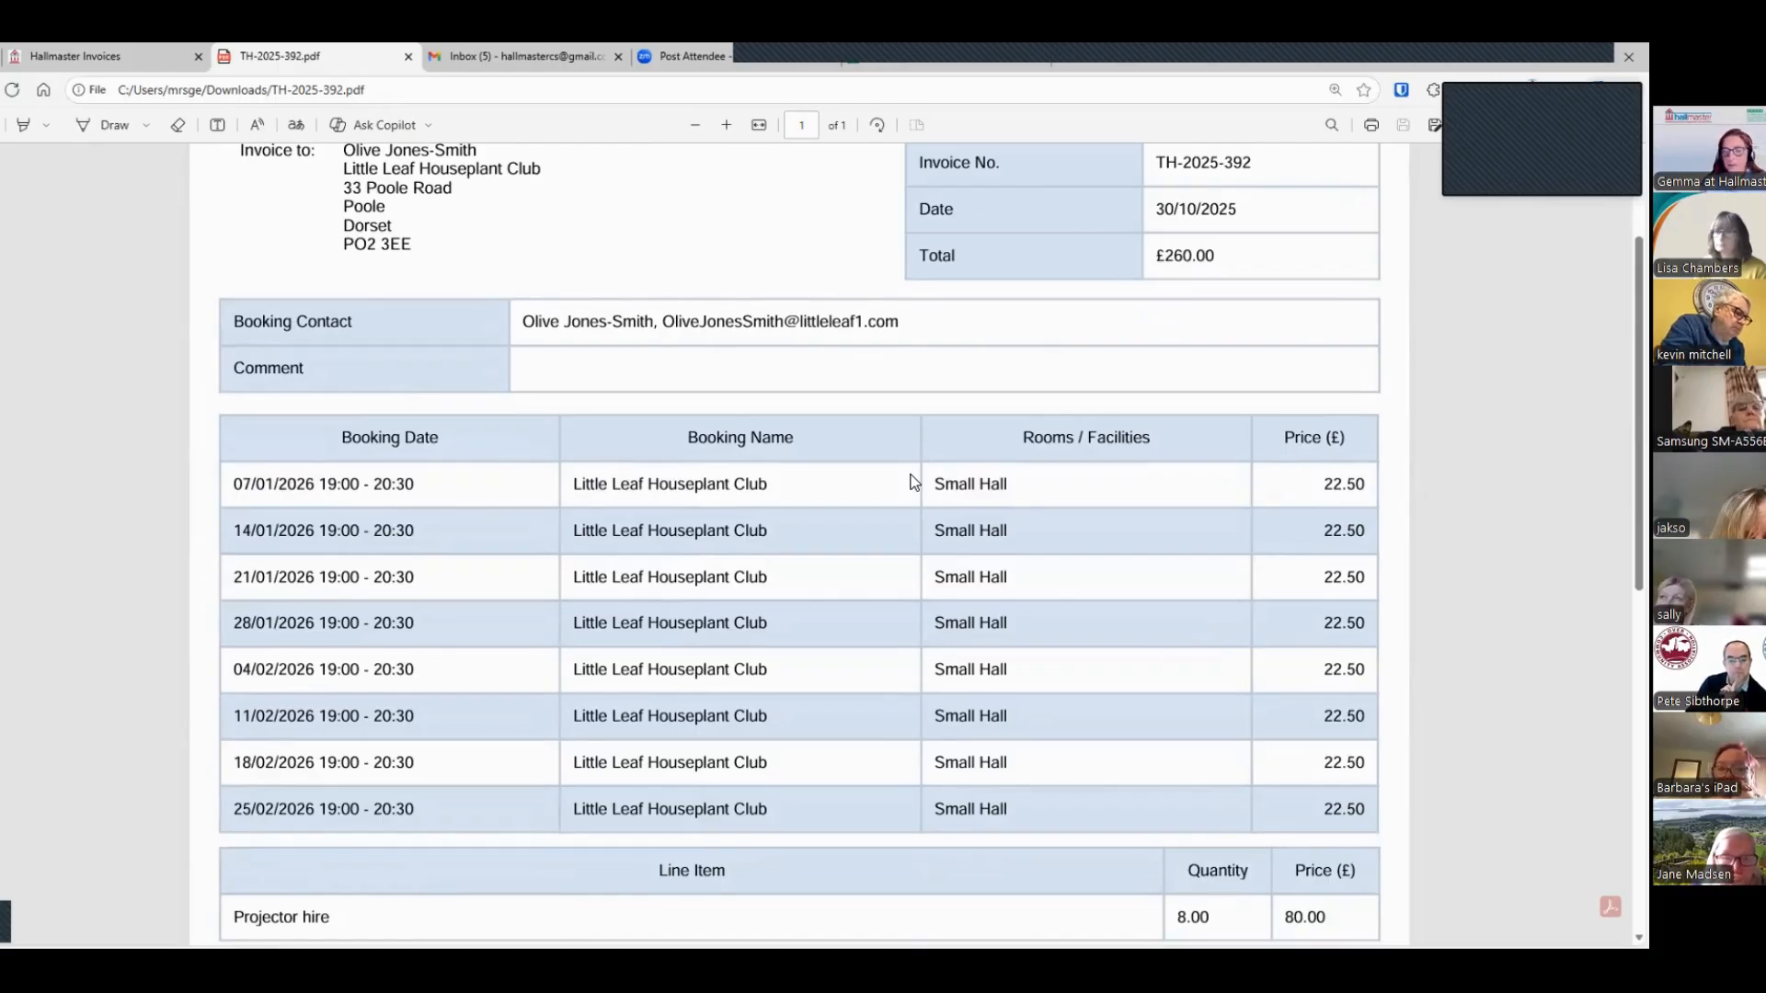
scroll(913, 482, "down", 7)
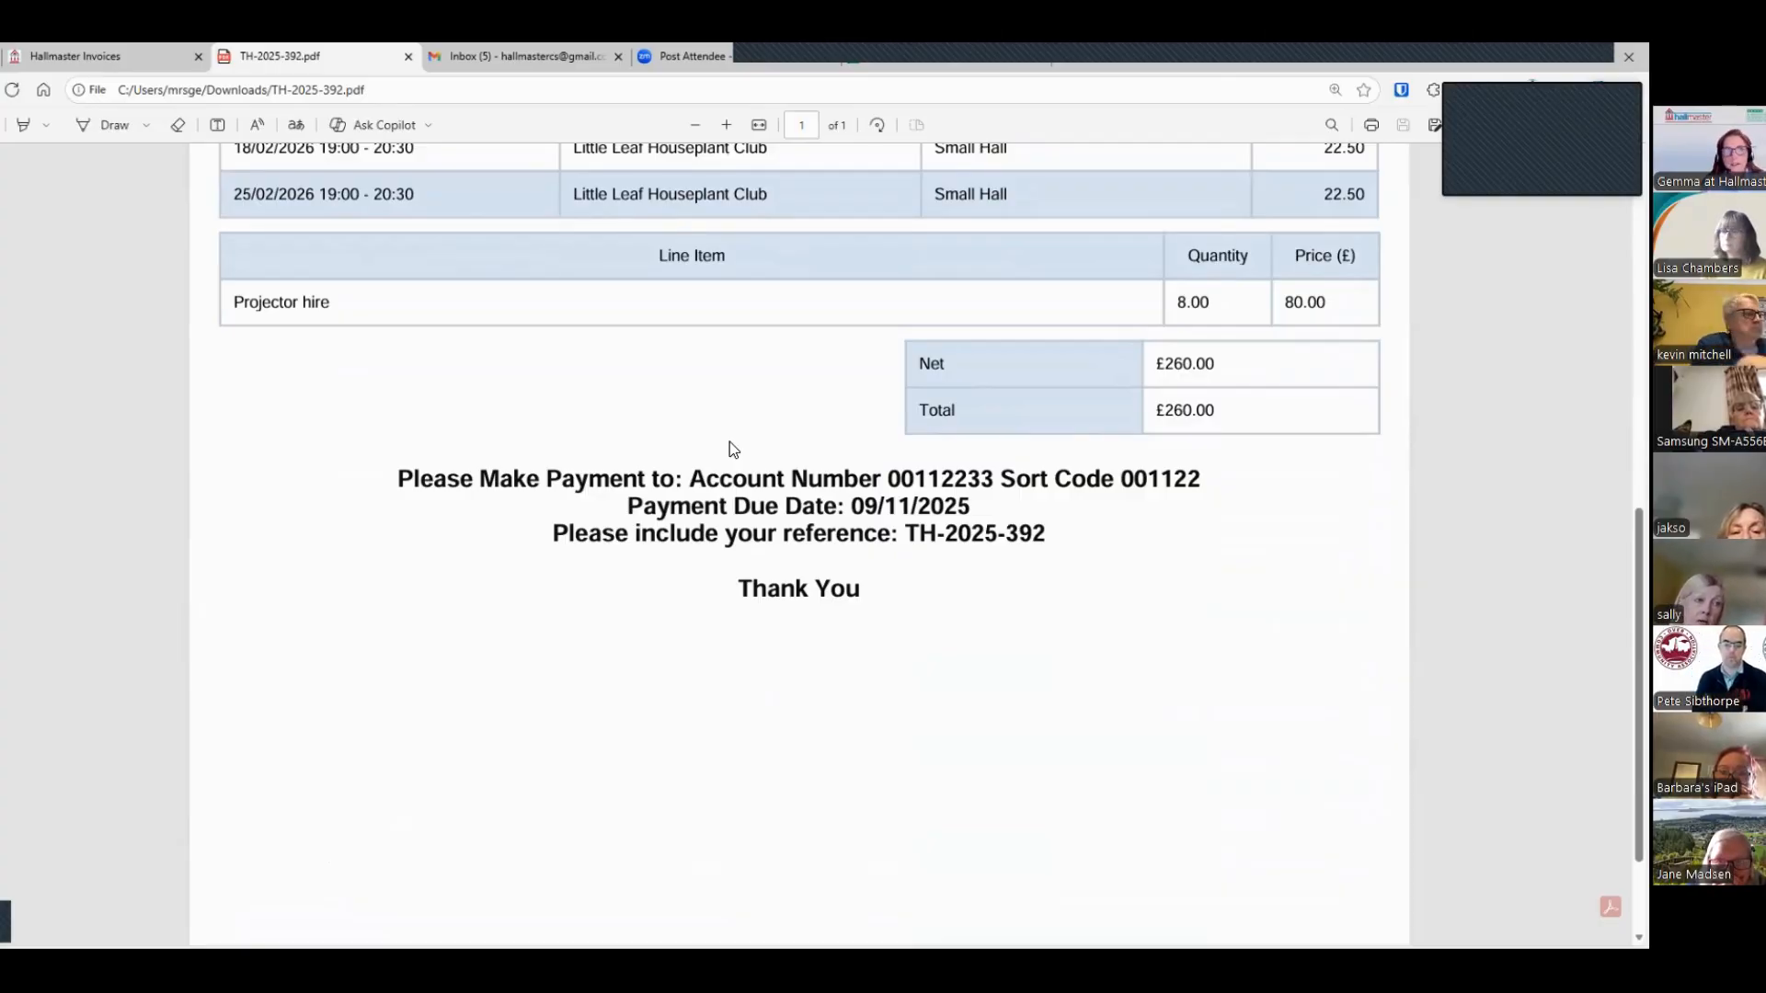
Step: Return to Hallmaster's invoices list and sort it by customer, followed by the amount owing
left_click(96, 58)
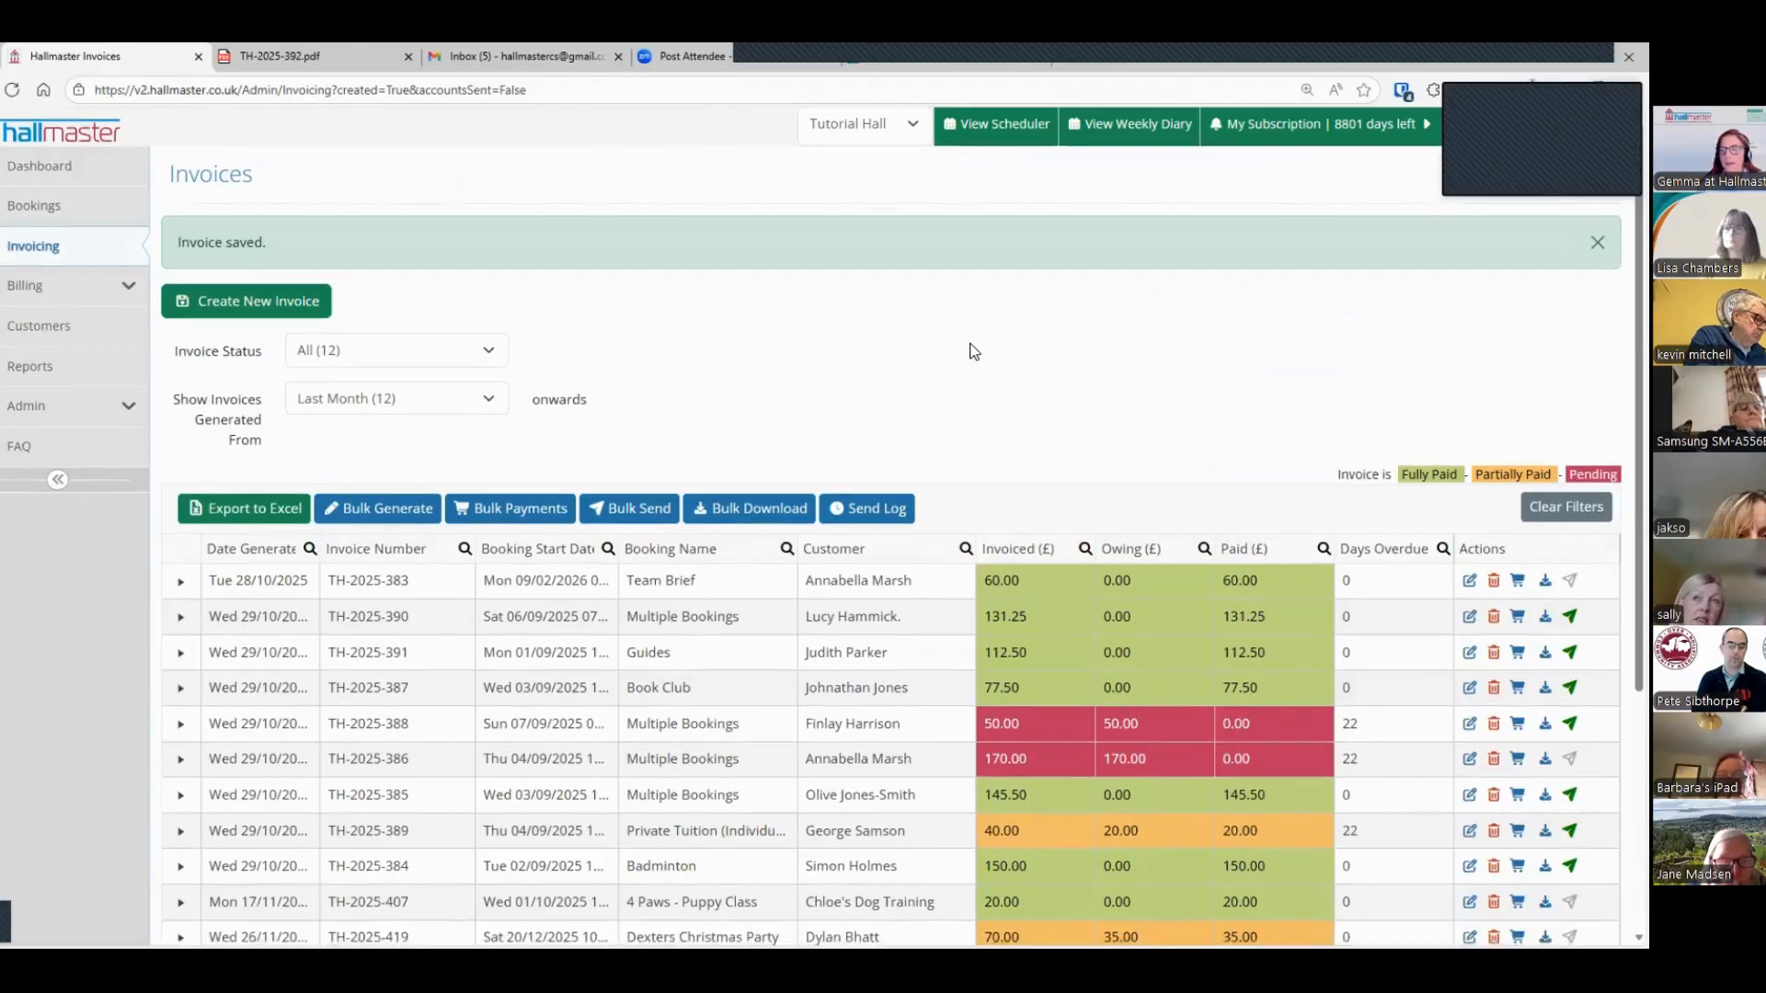
scroll(969, 312, "down", 3)
scroll(966, 285, "up", 1)
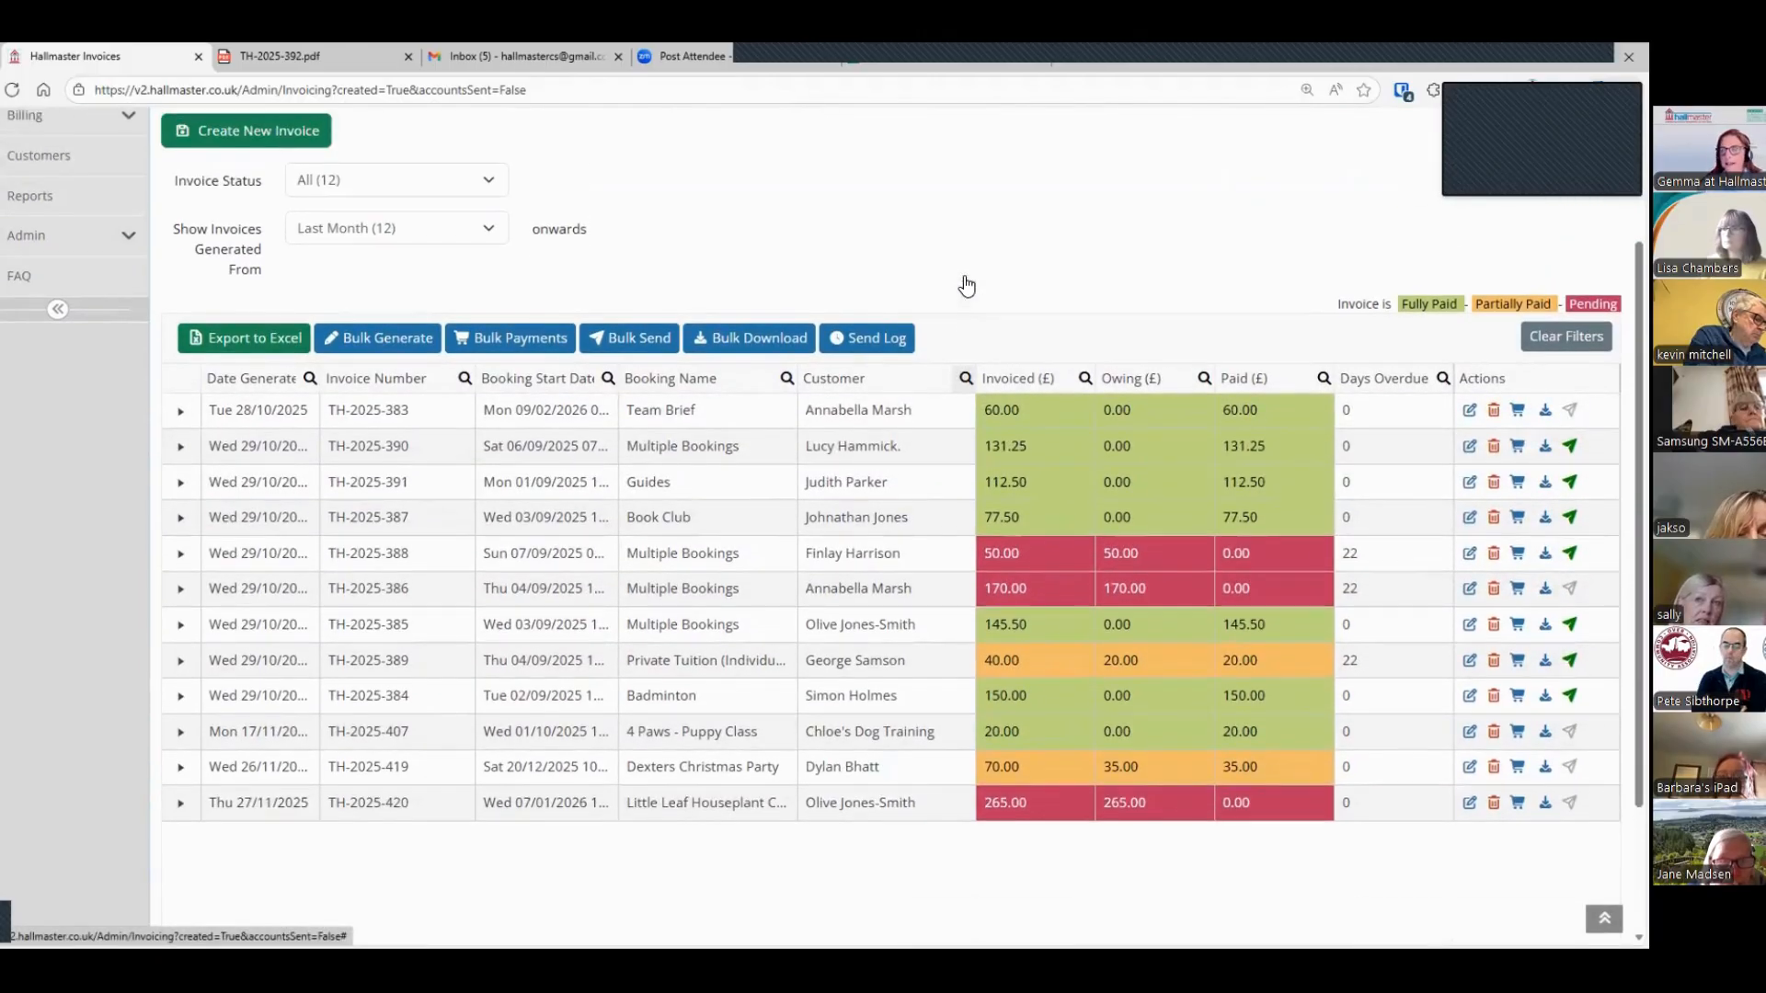
left_click(855, 382)
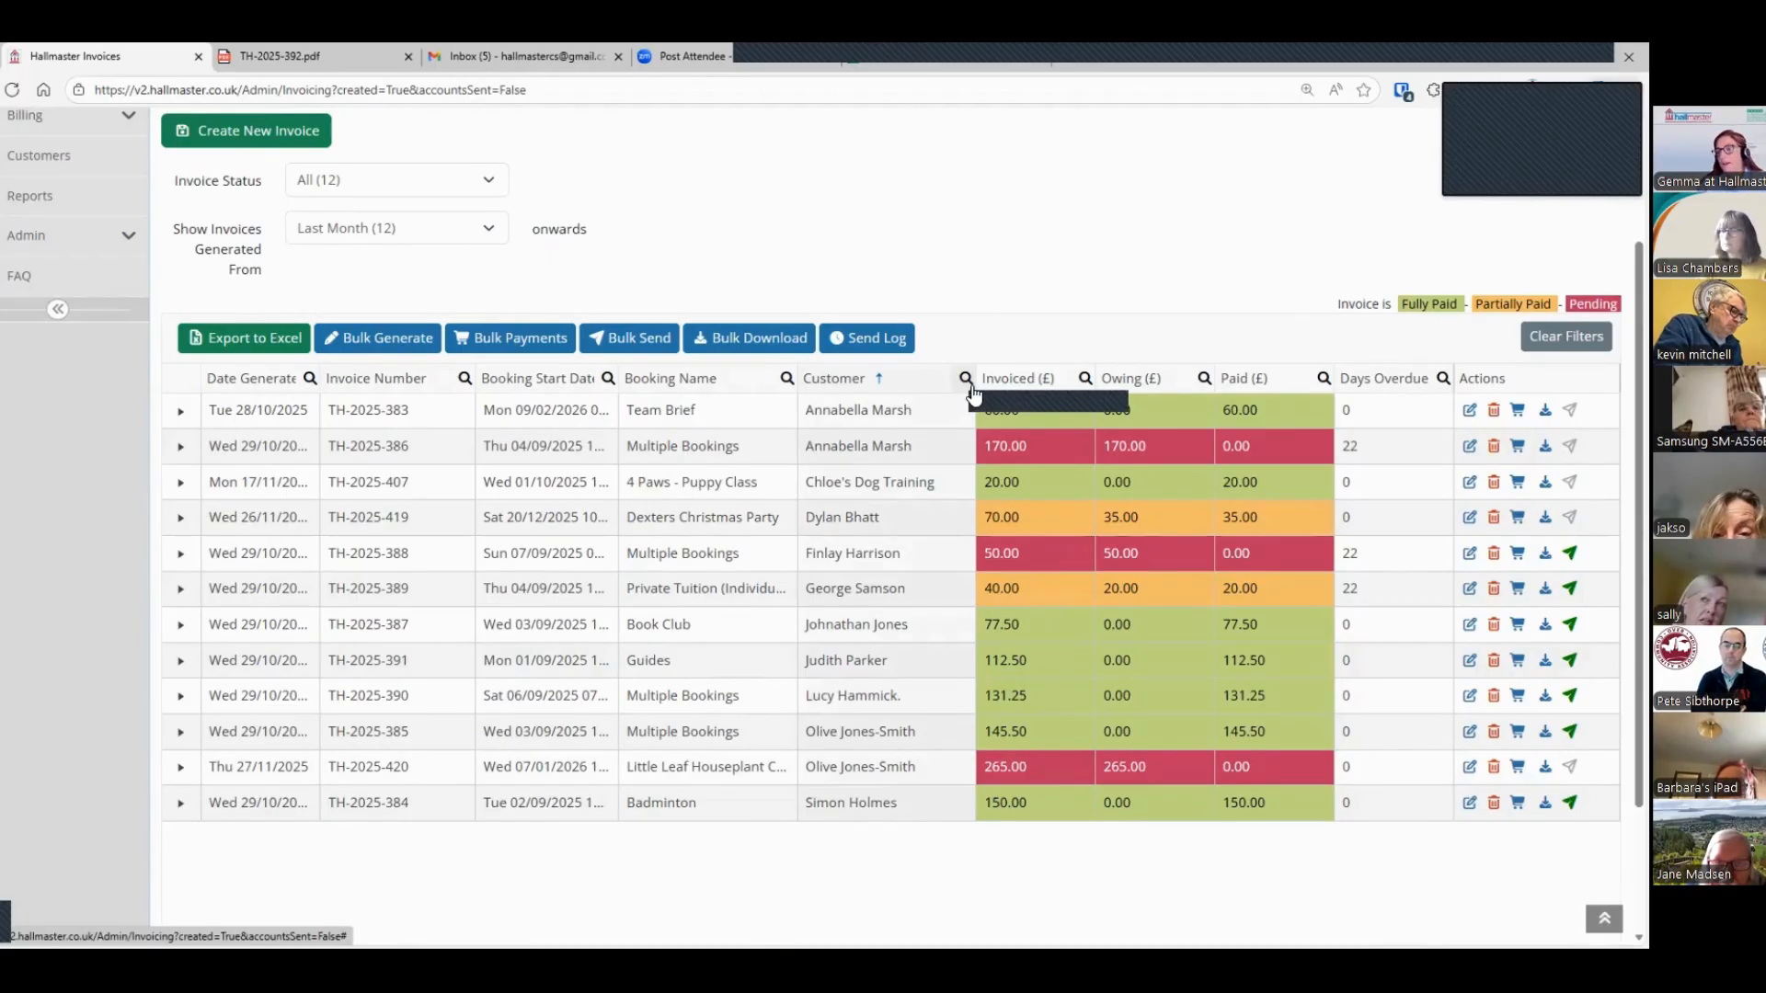
left_click(1151, 379)
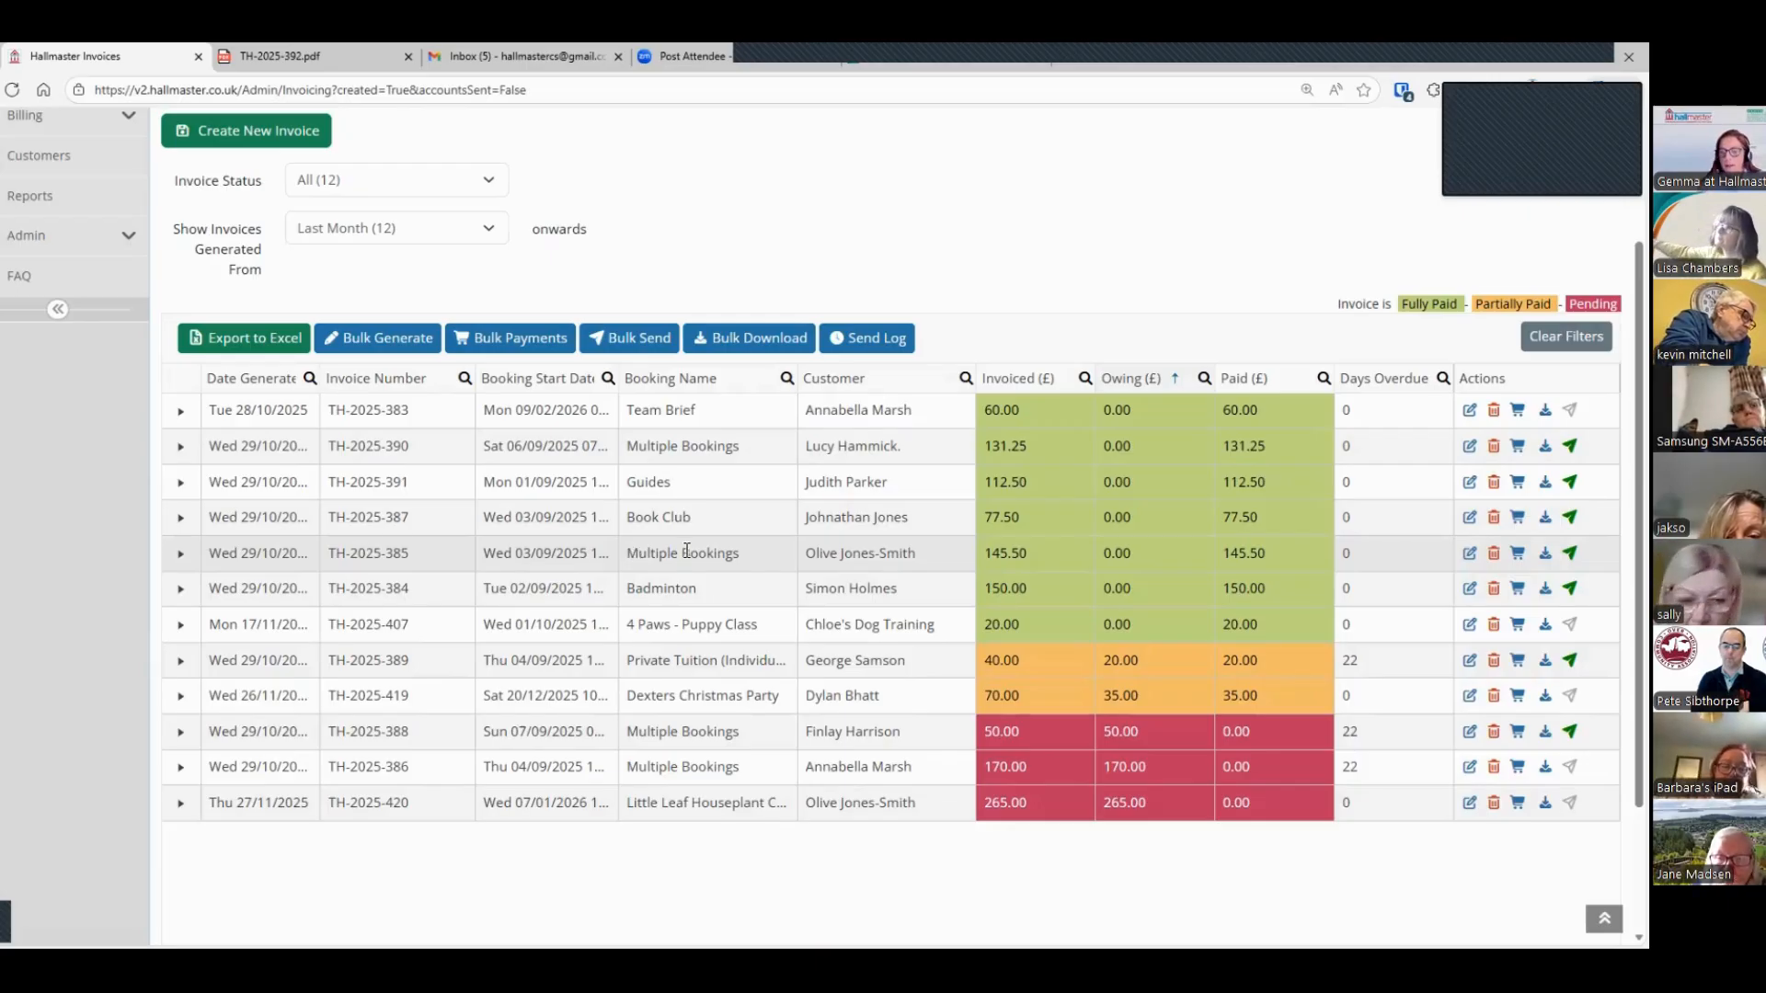
Step: Record a £265 bank transfer payment dated 27/11/2025 on the Little Leaf Houseplant Club invoice, leaving the comment blank
scroll(1043, 786, "down", 1)
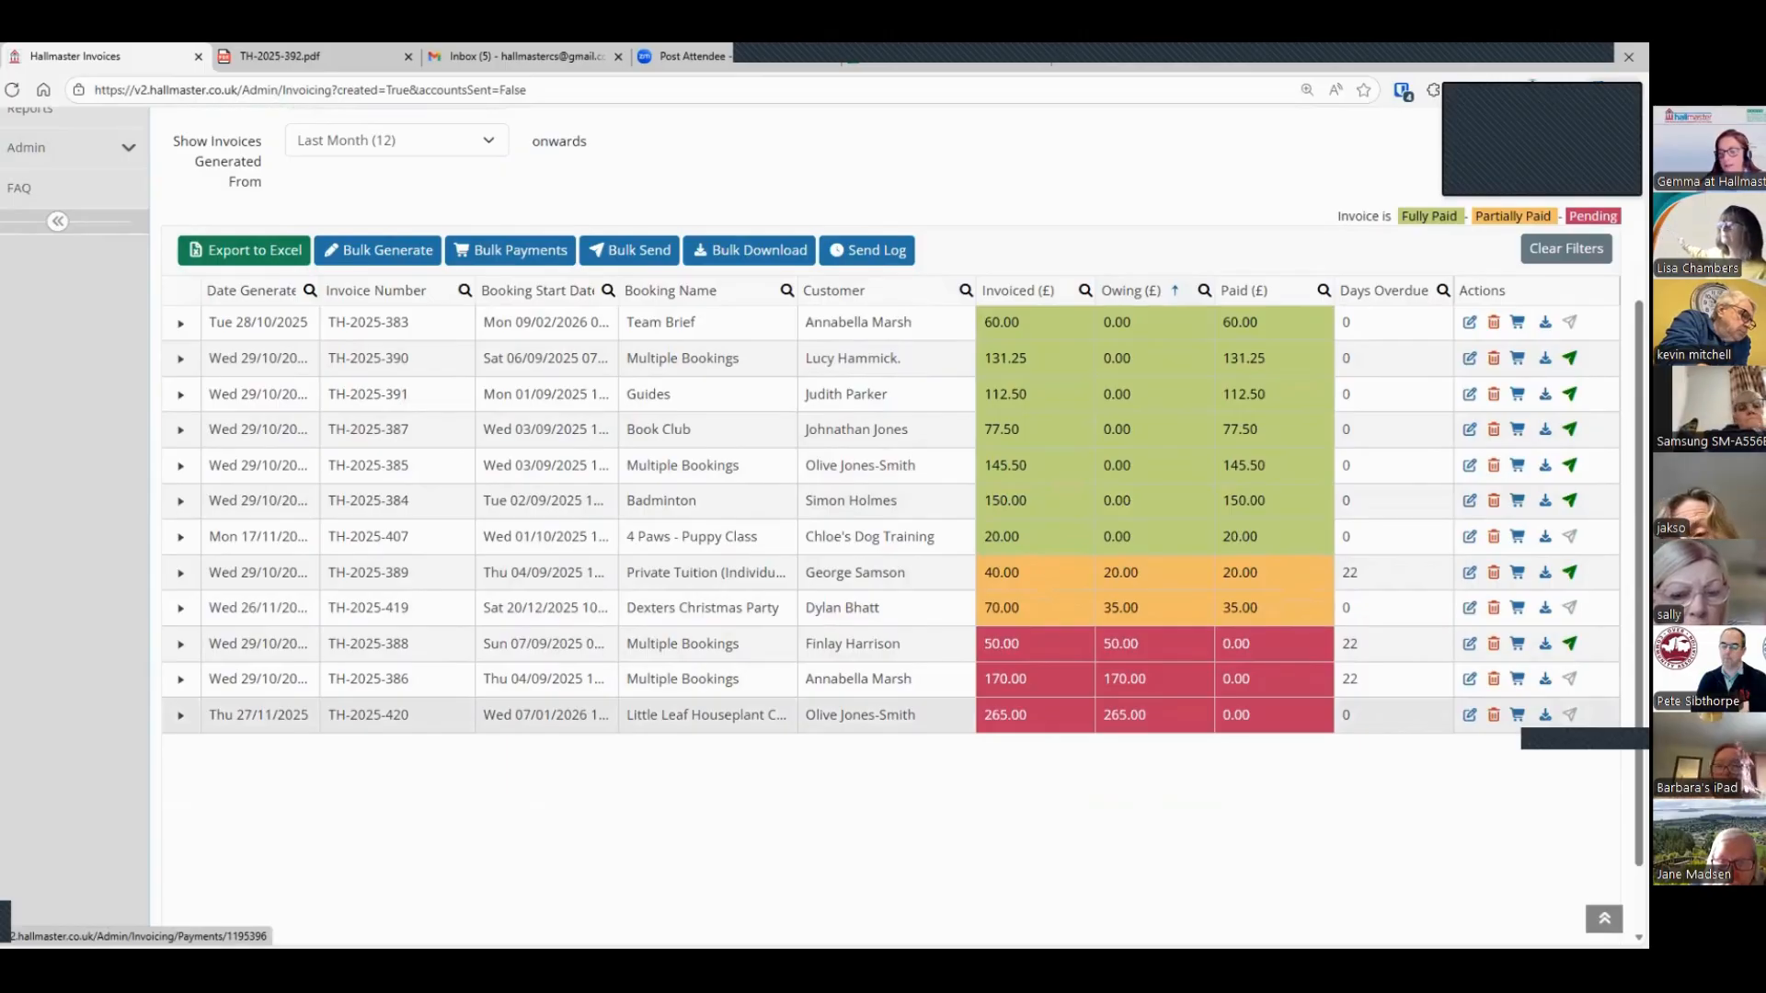
left_click(1517, 715)
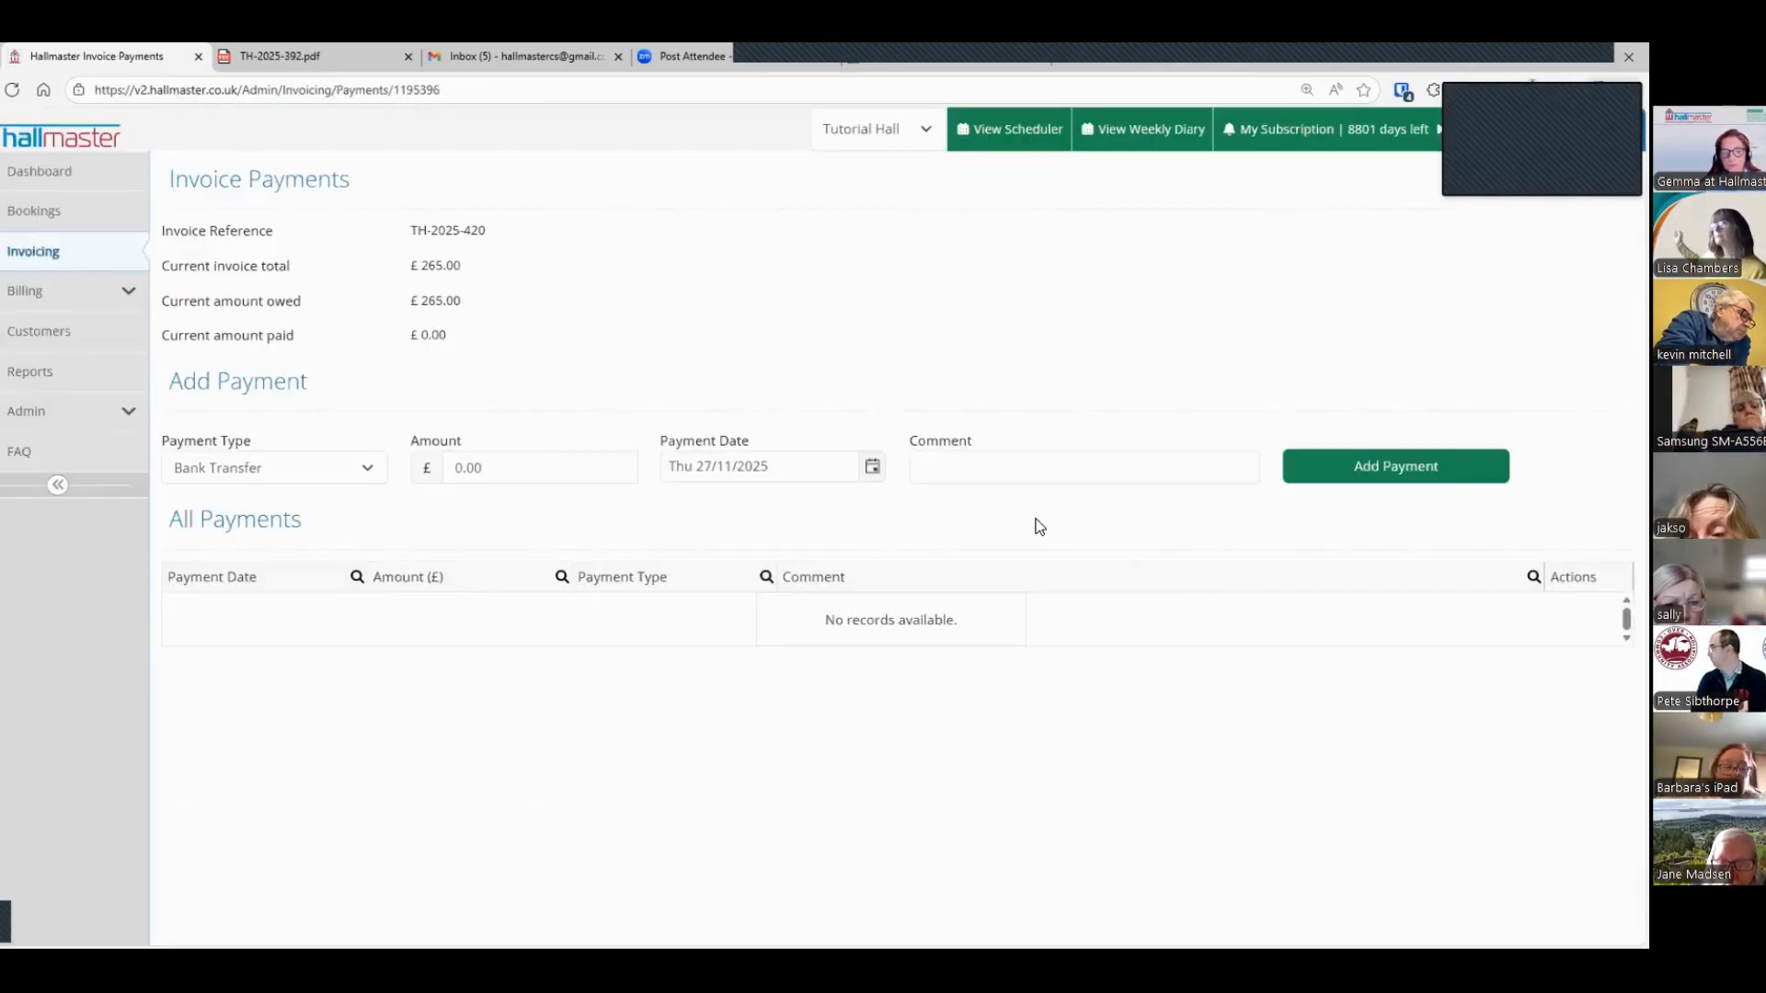
left_click(321, 473)
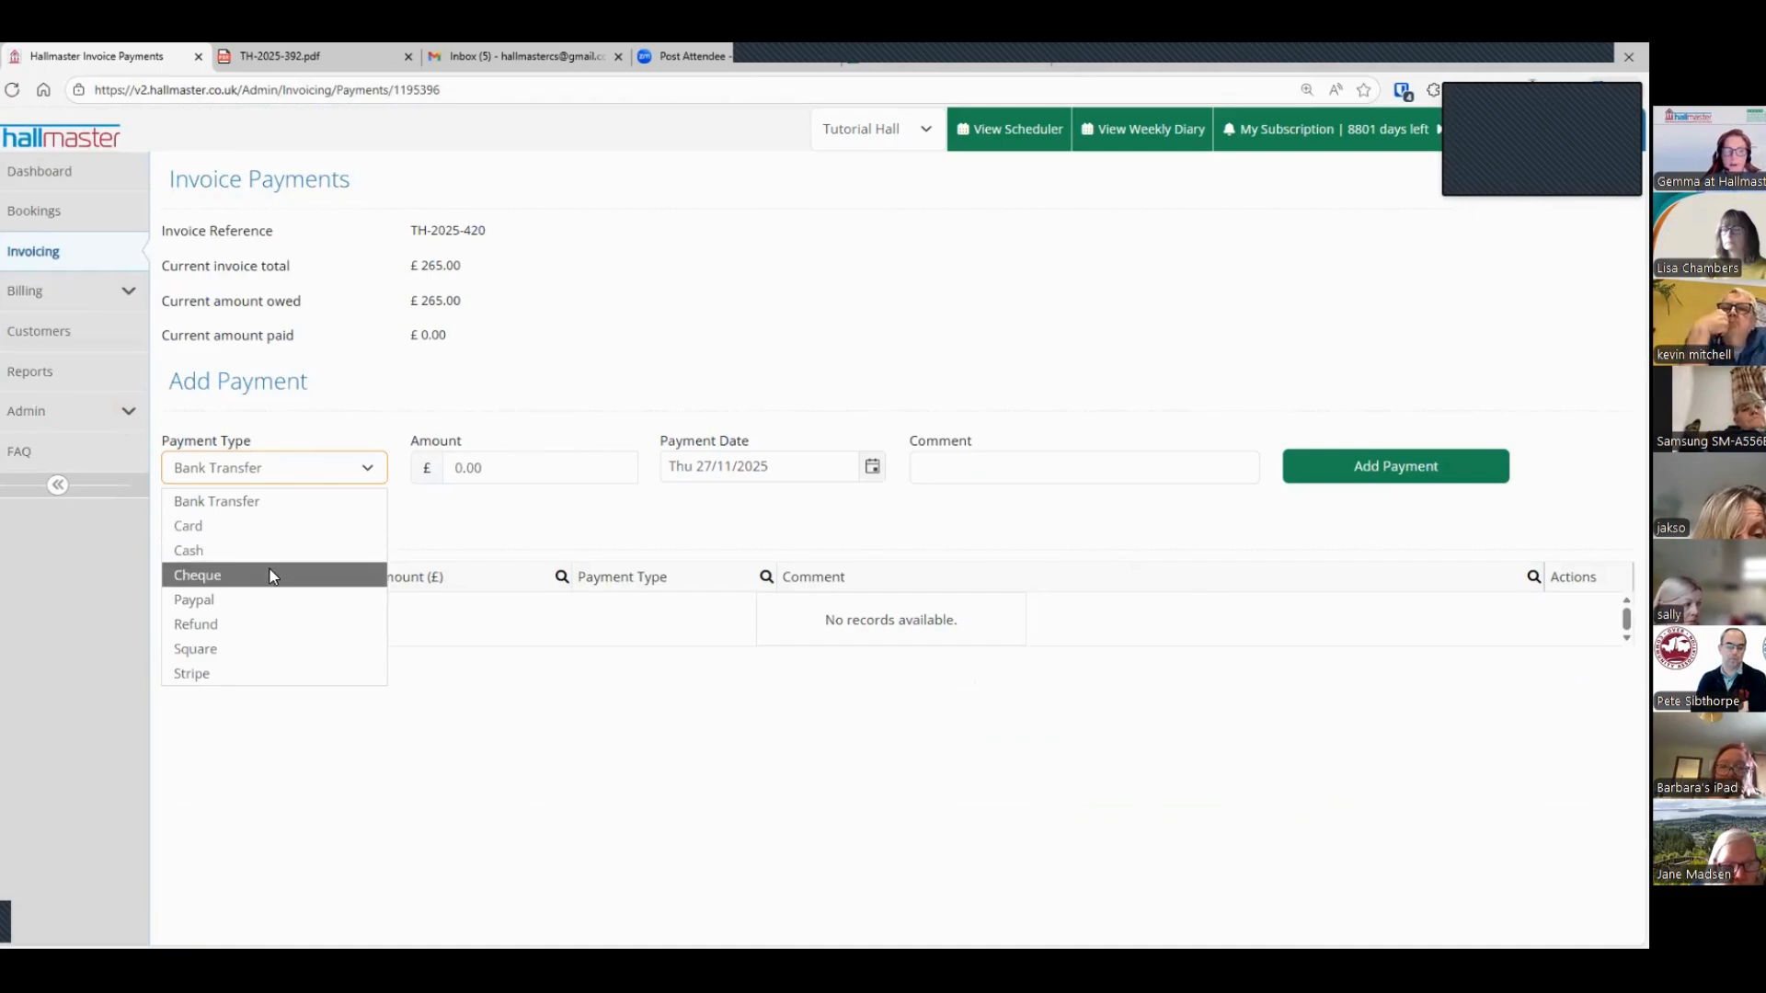
left_click(565, 471)
type("2")
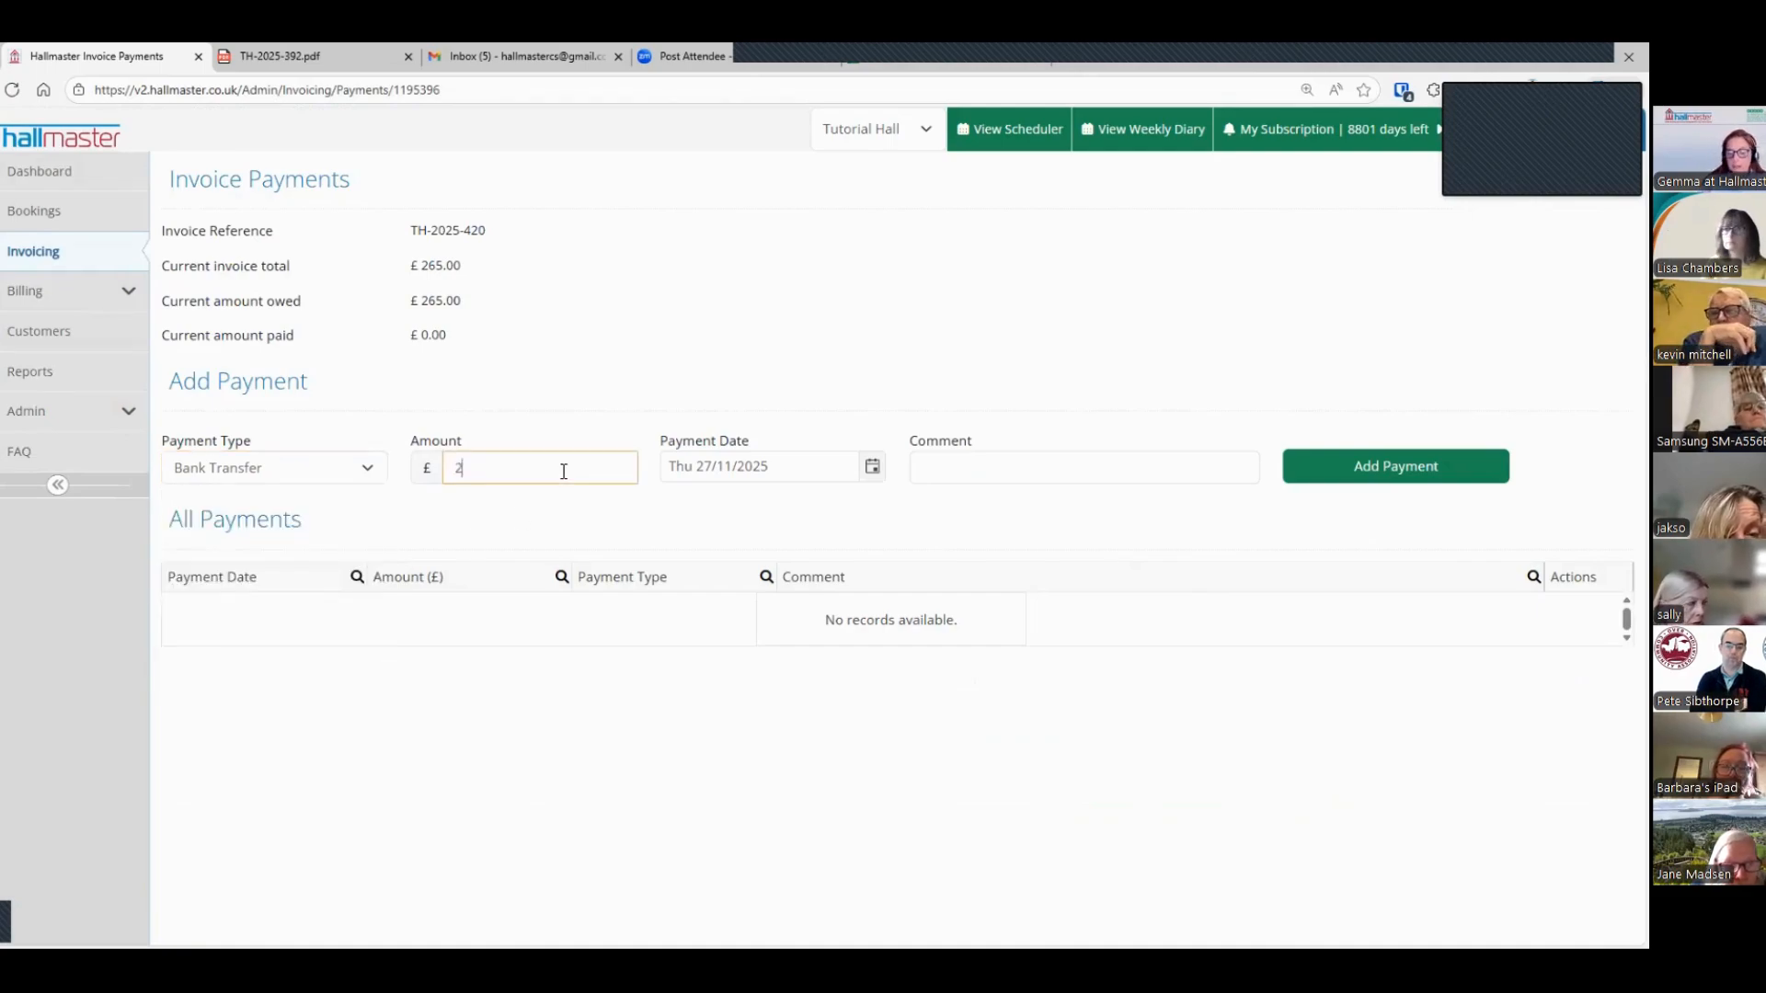
type("65")
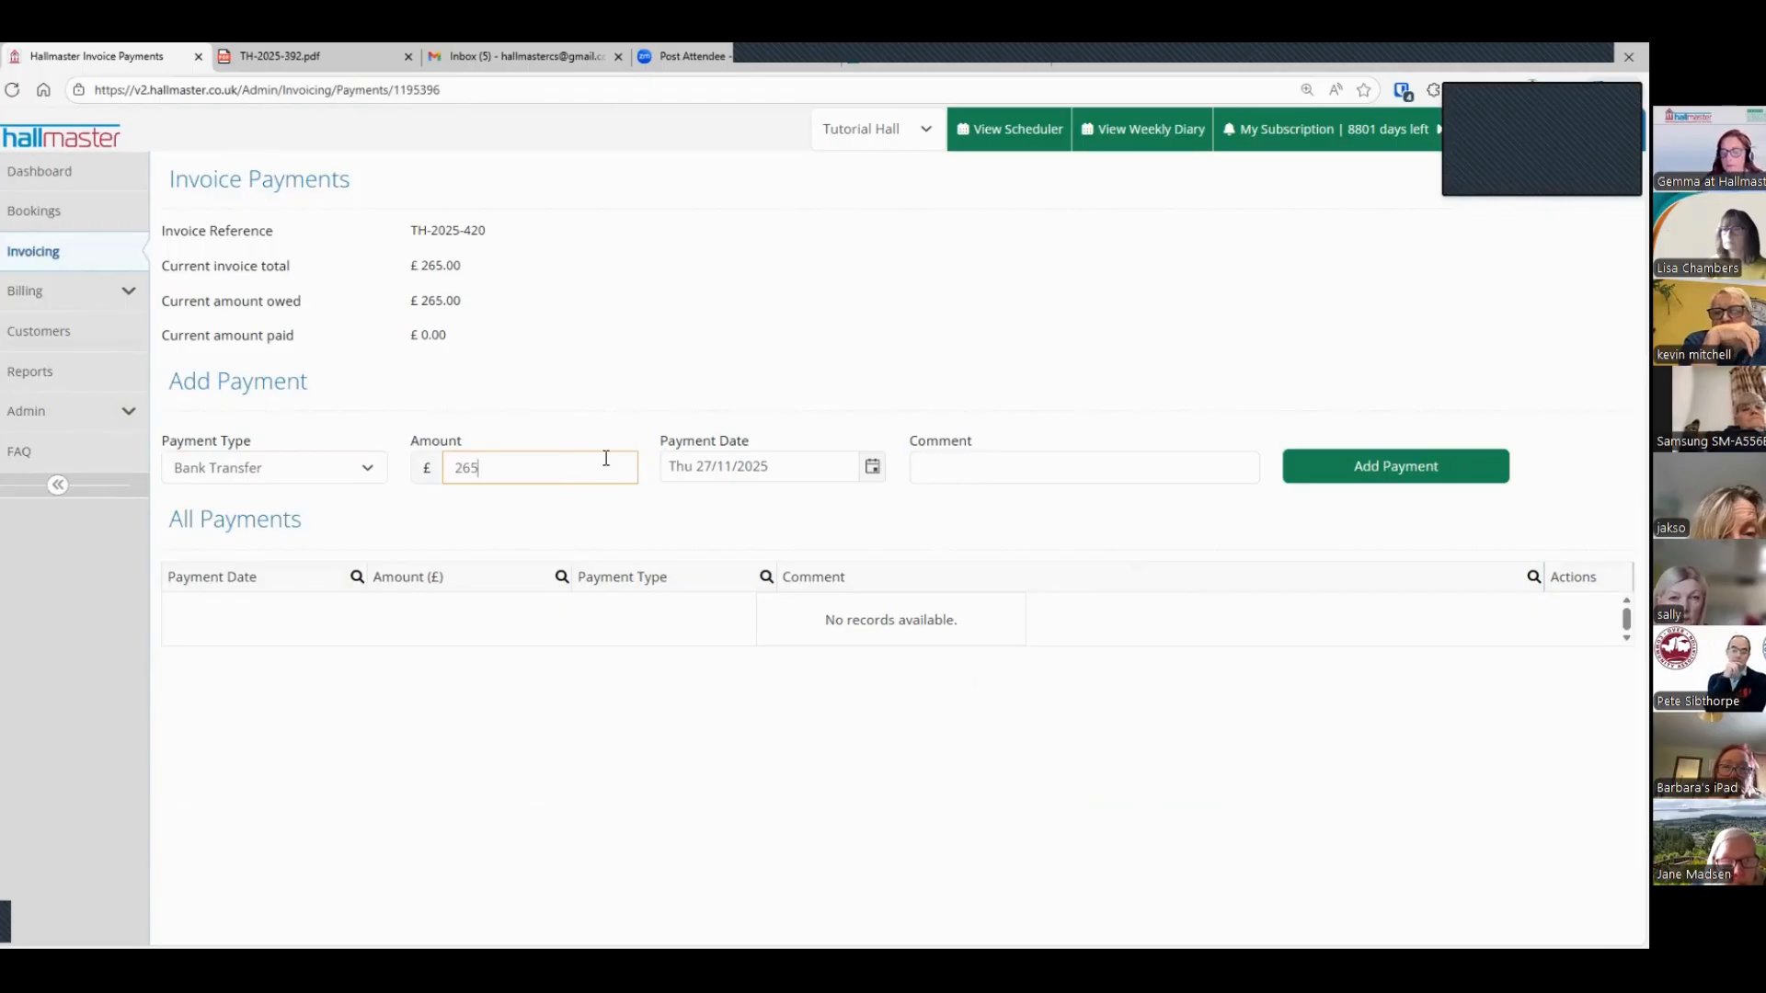
left_click(800, 466)
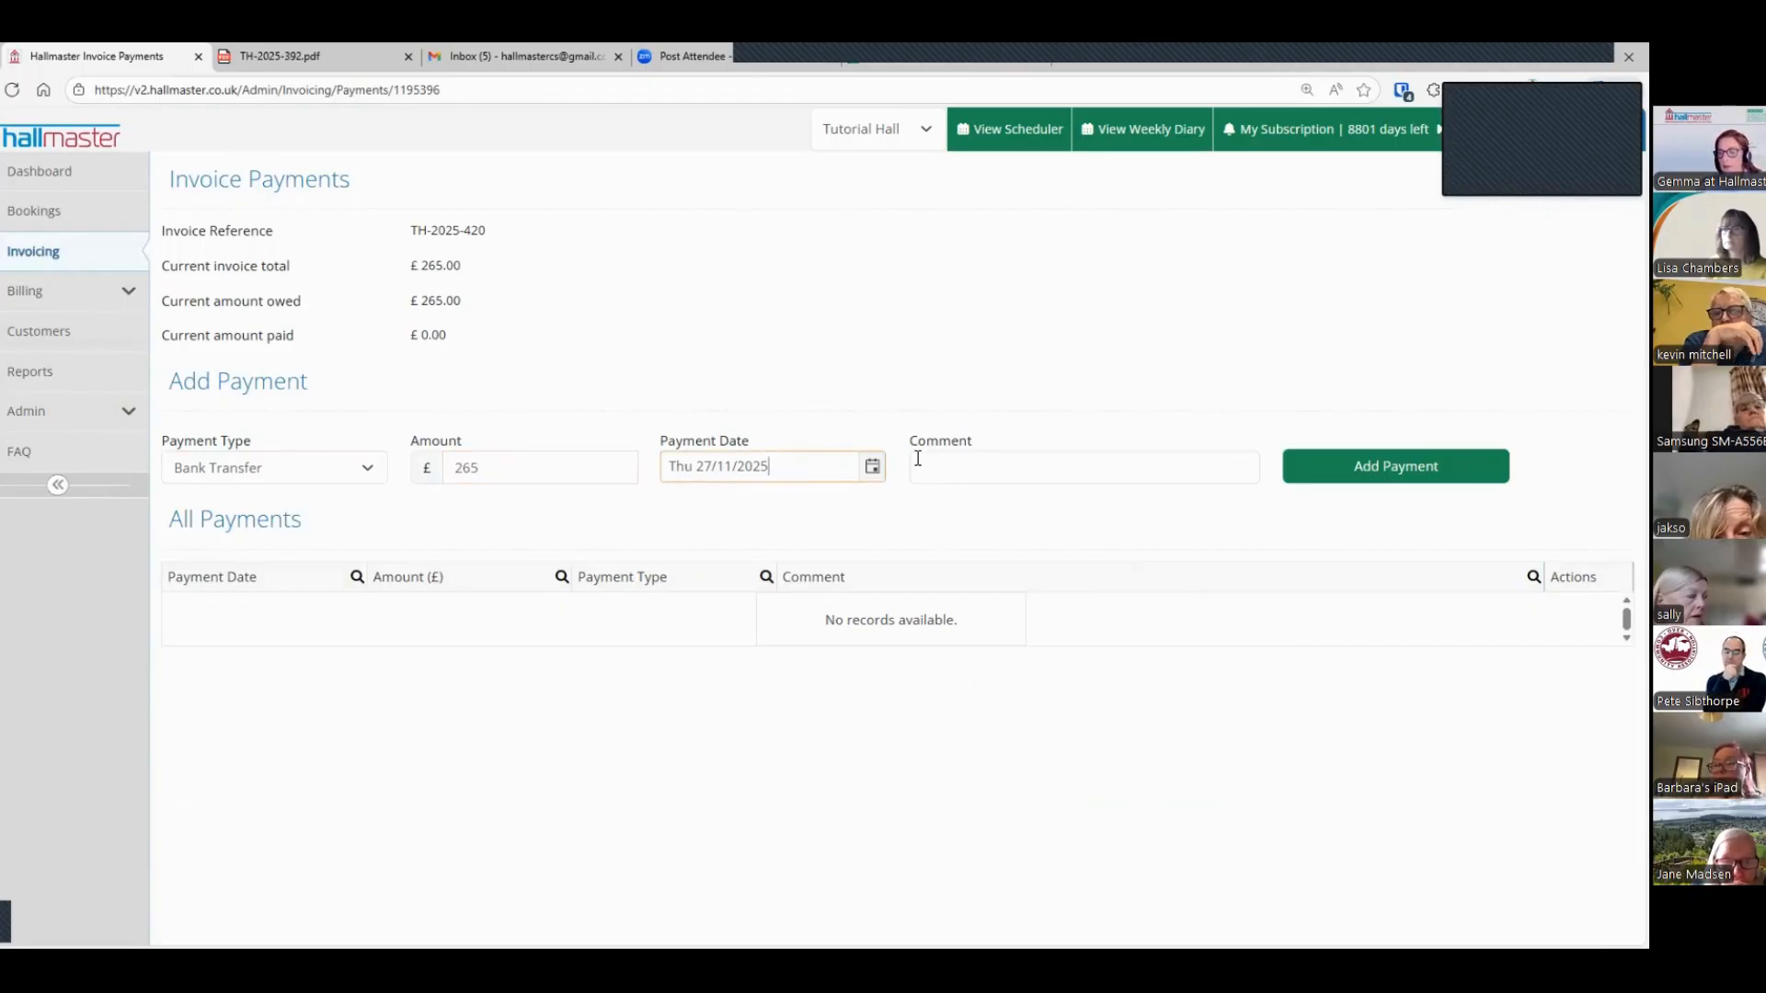
left_click(984, 458)
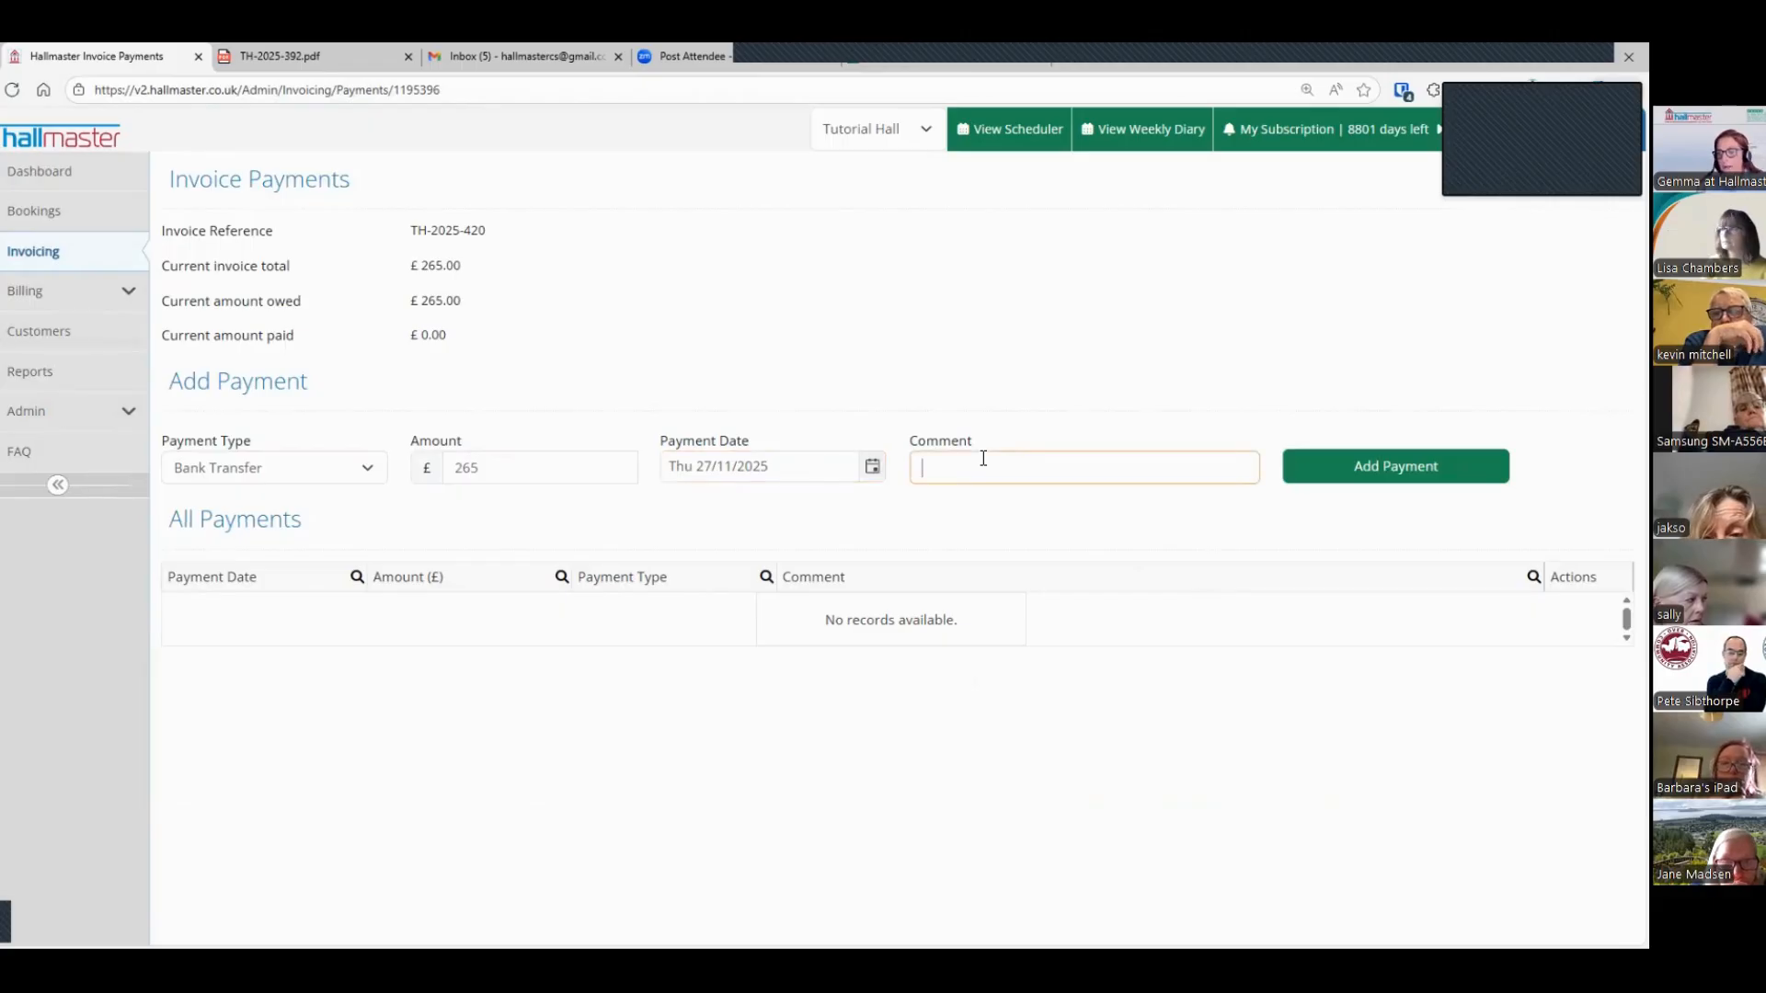
left_click(1405, 469)
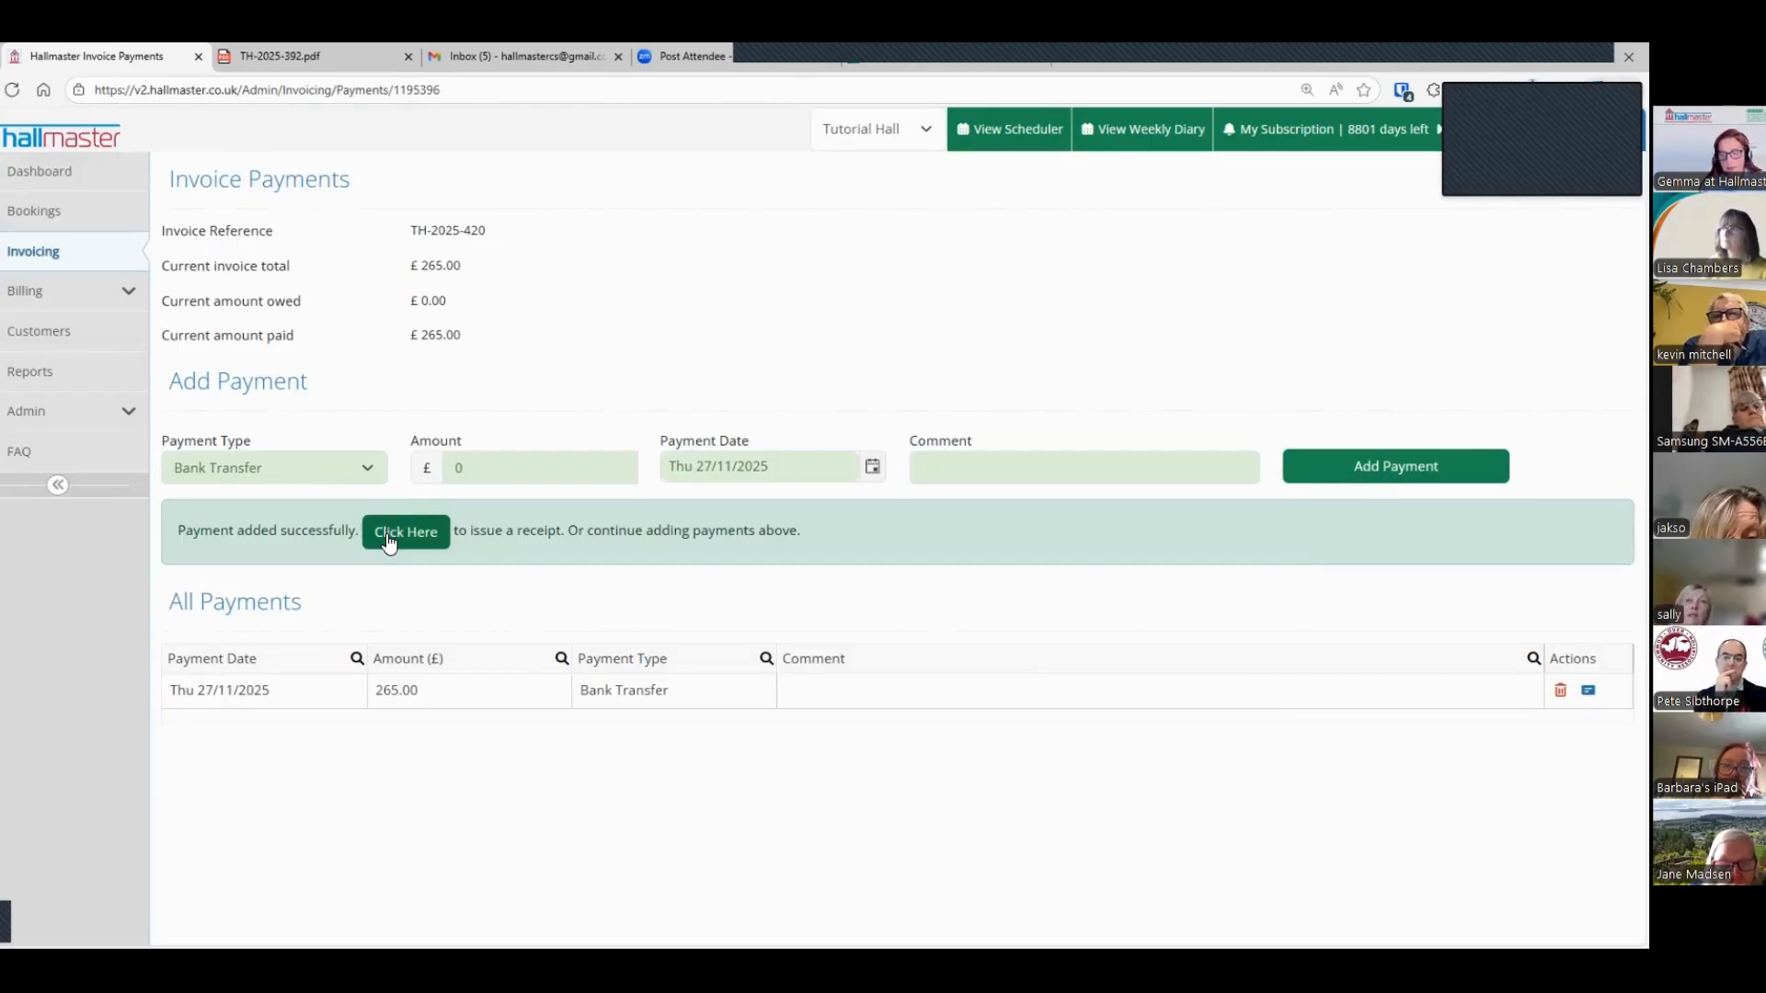
Step: Start bulk invoice generation and load the customers with requested or confirmed bookings for November 2025
left_click(109, 254)
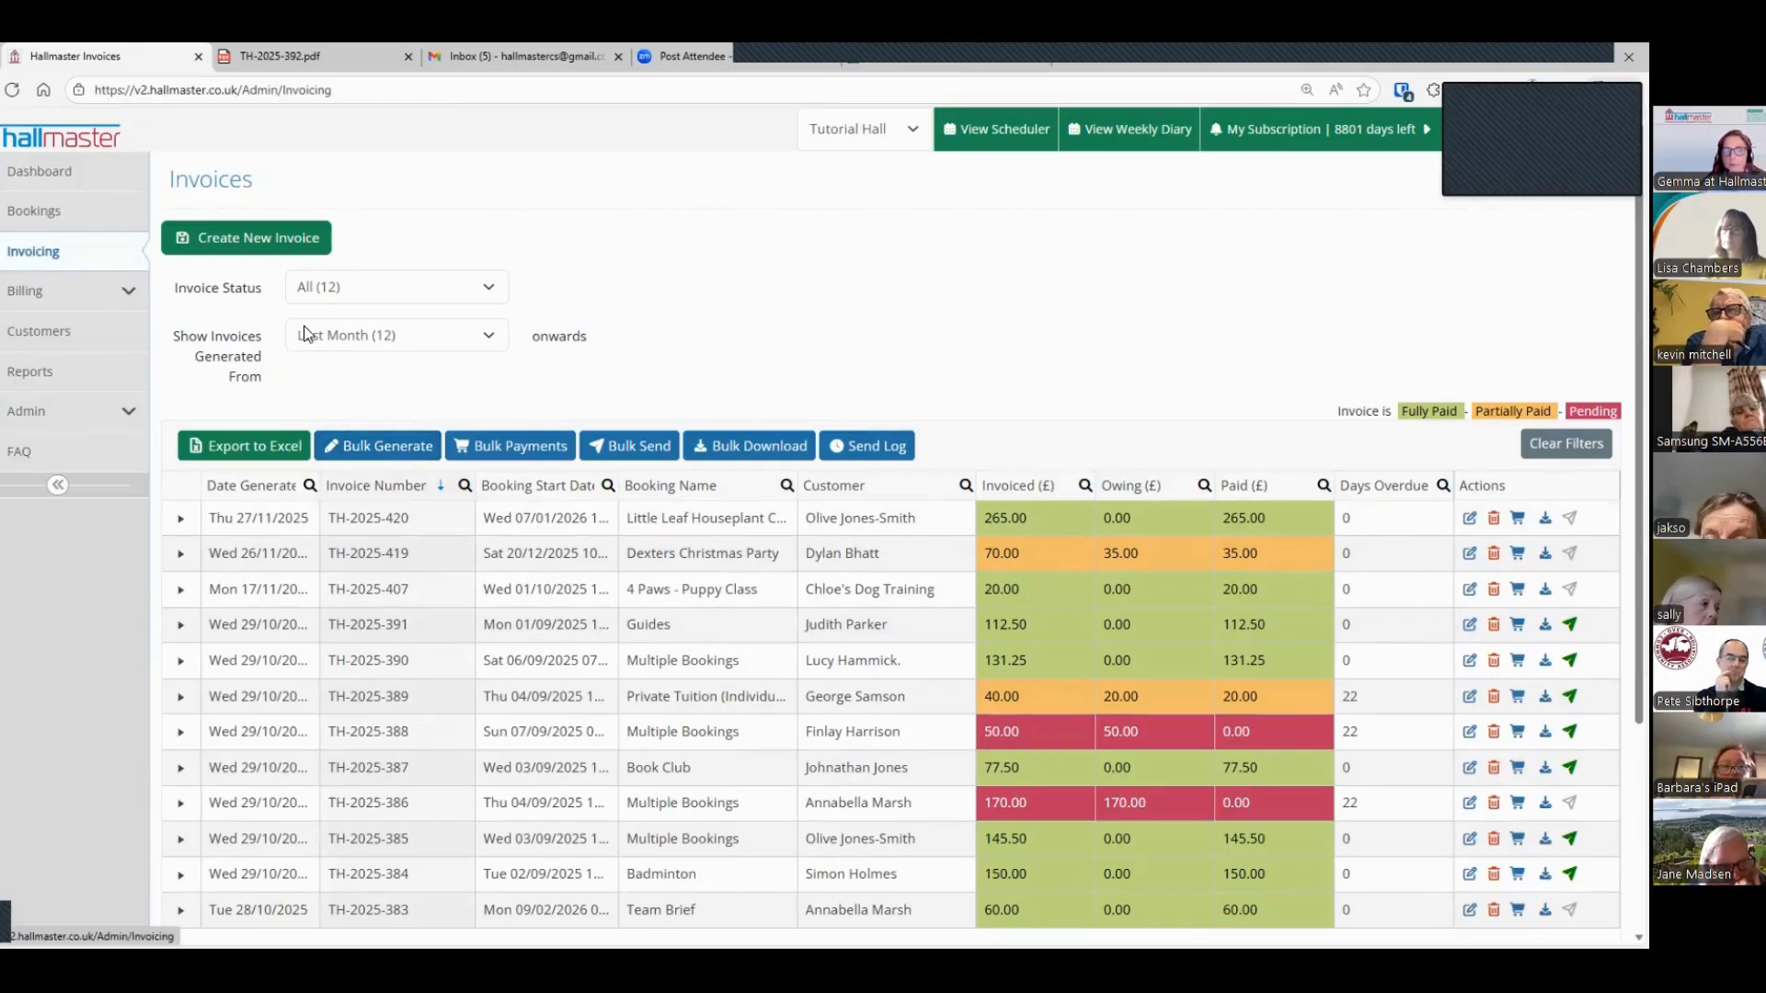
left_click(367, 445)
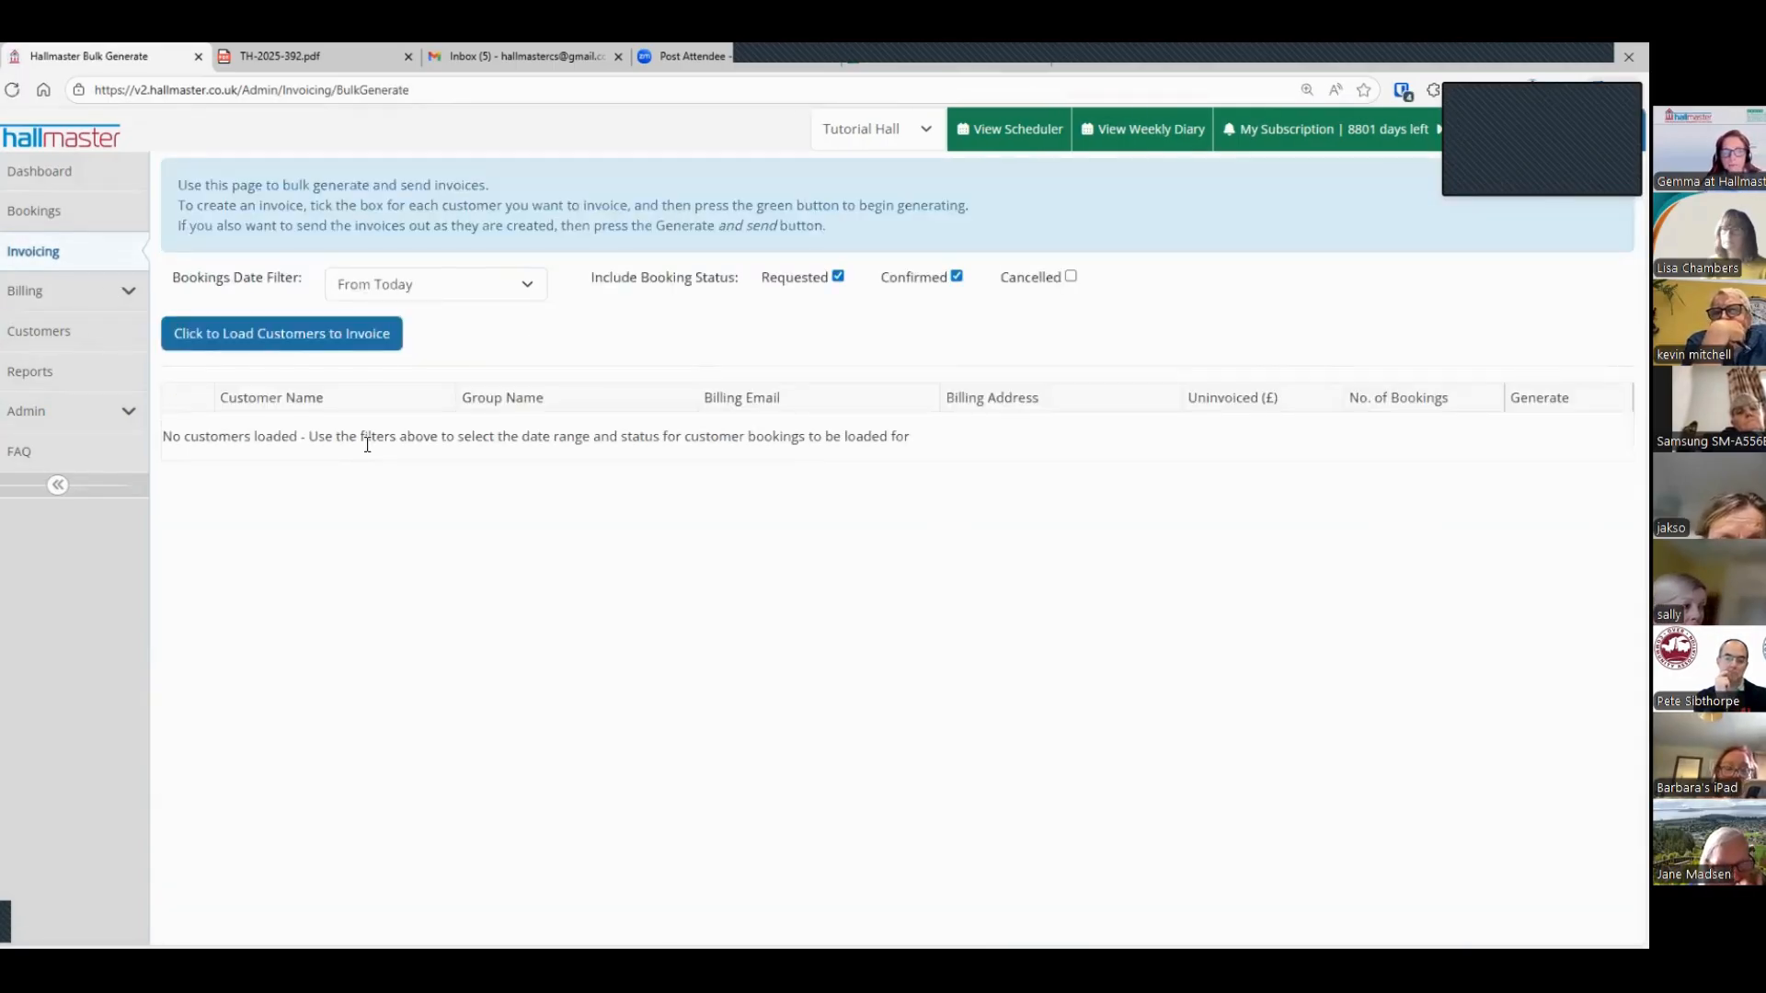
left_click(523, 283)
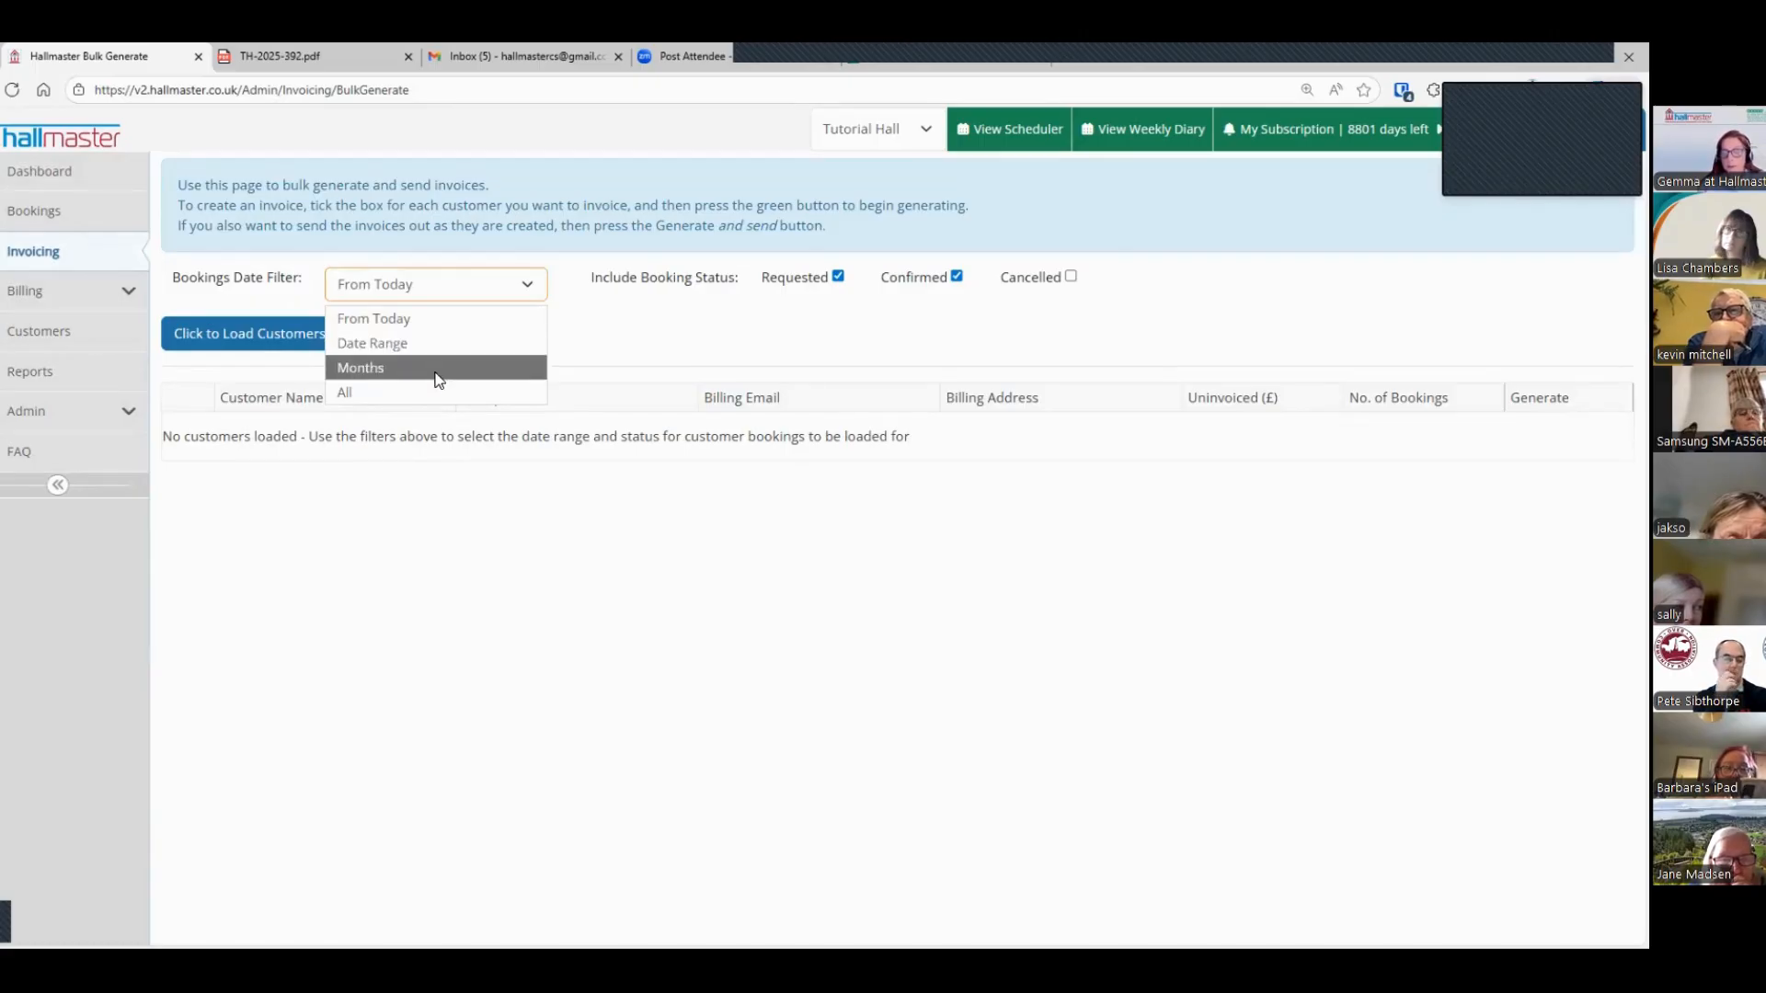
left_click(438, 368)
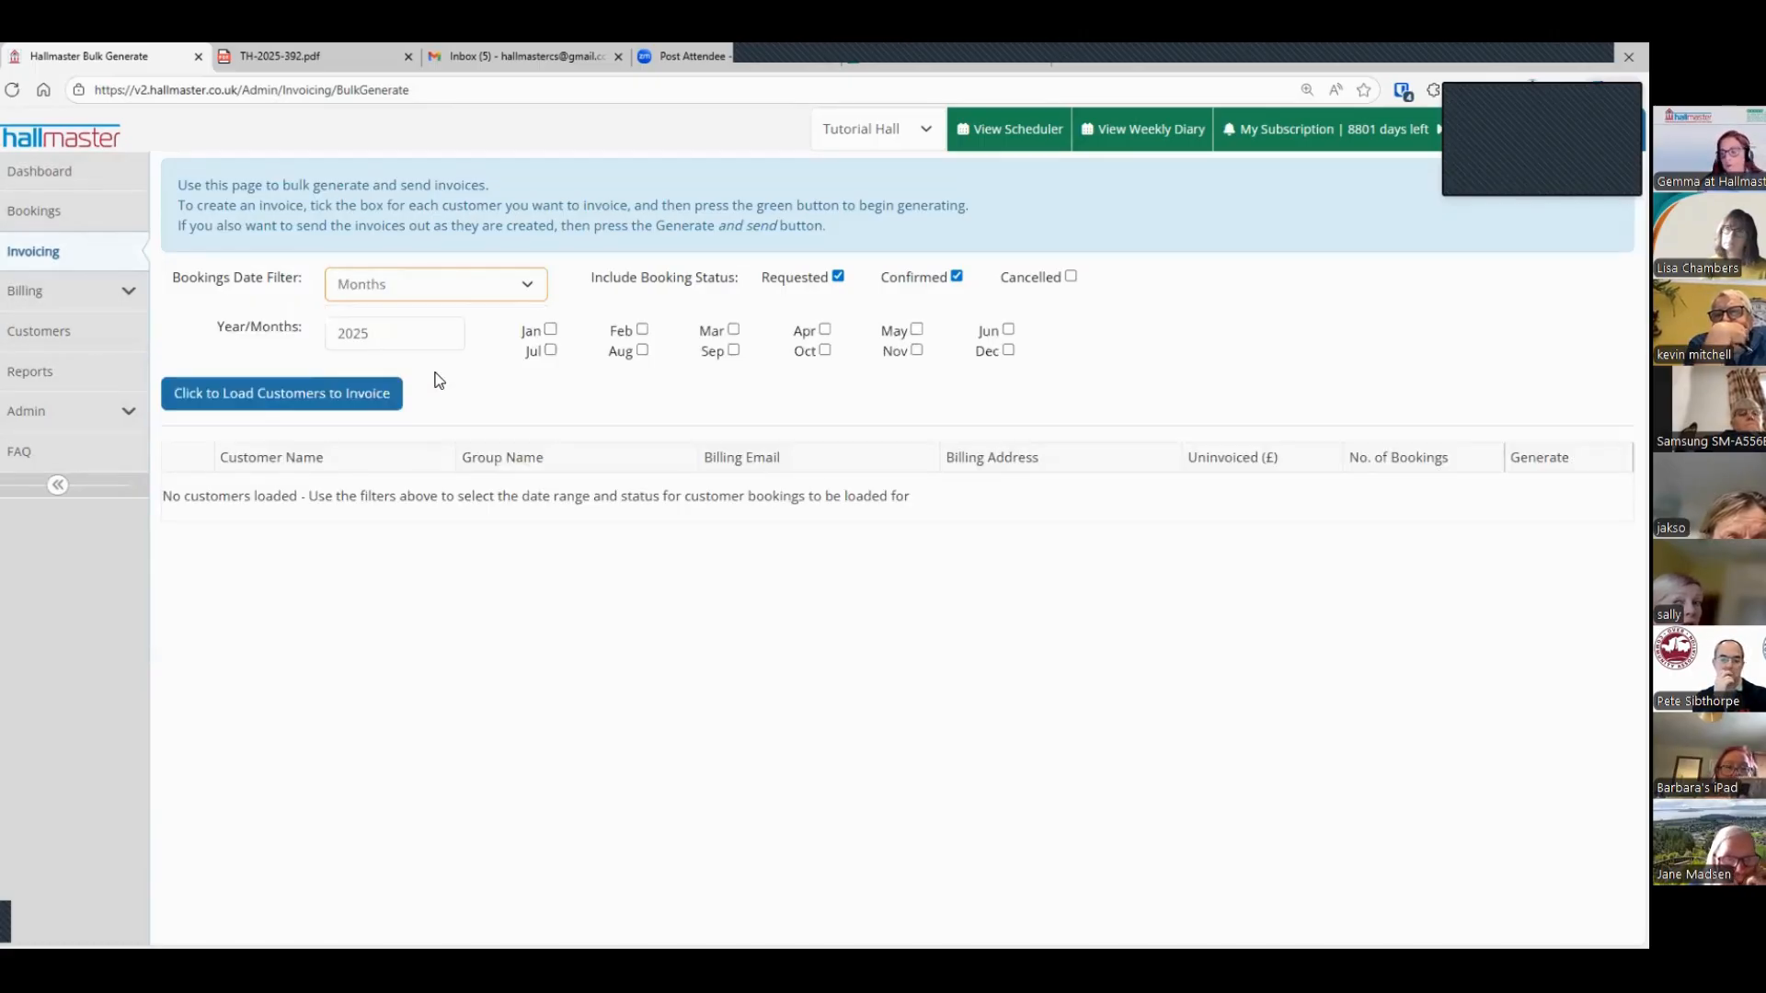
left_click(917, 350)
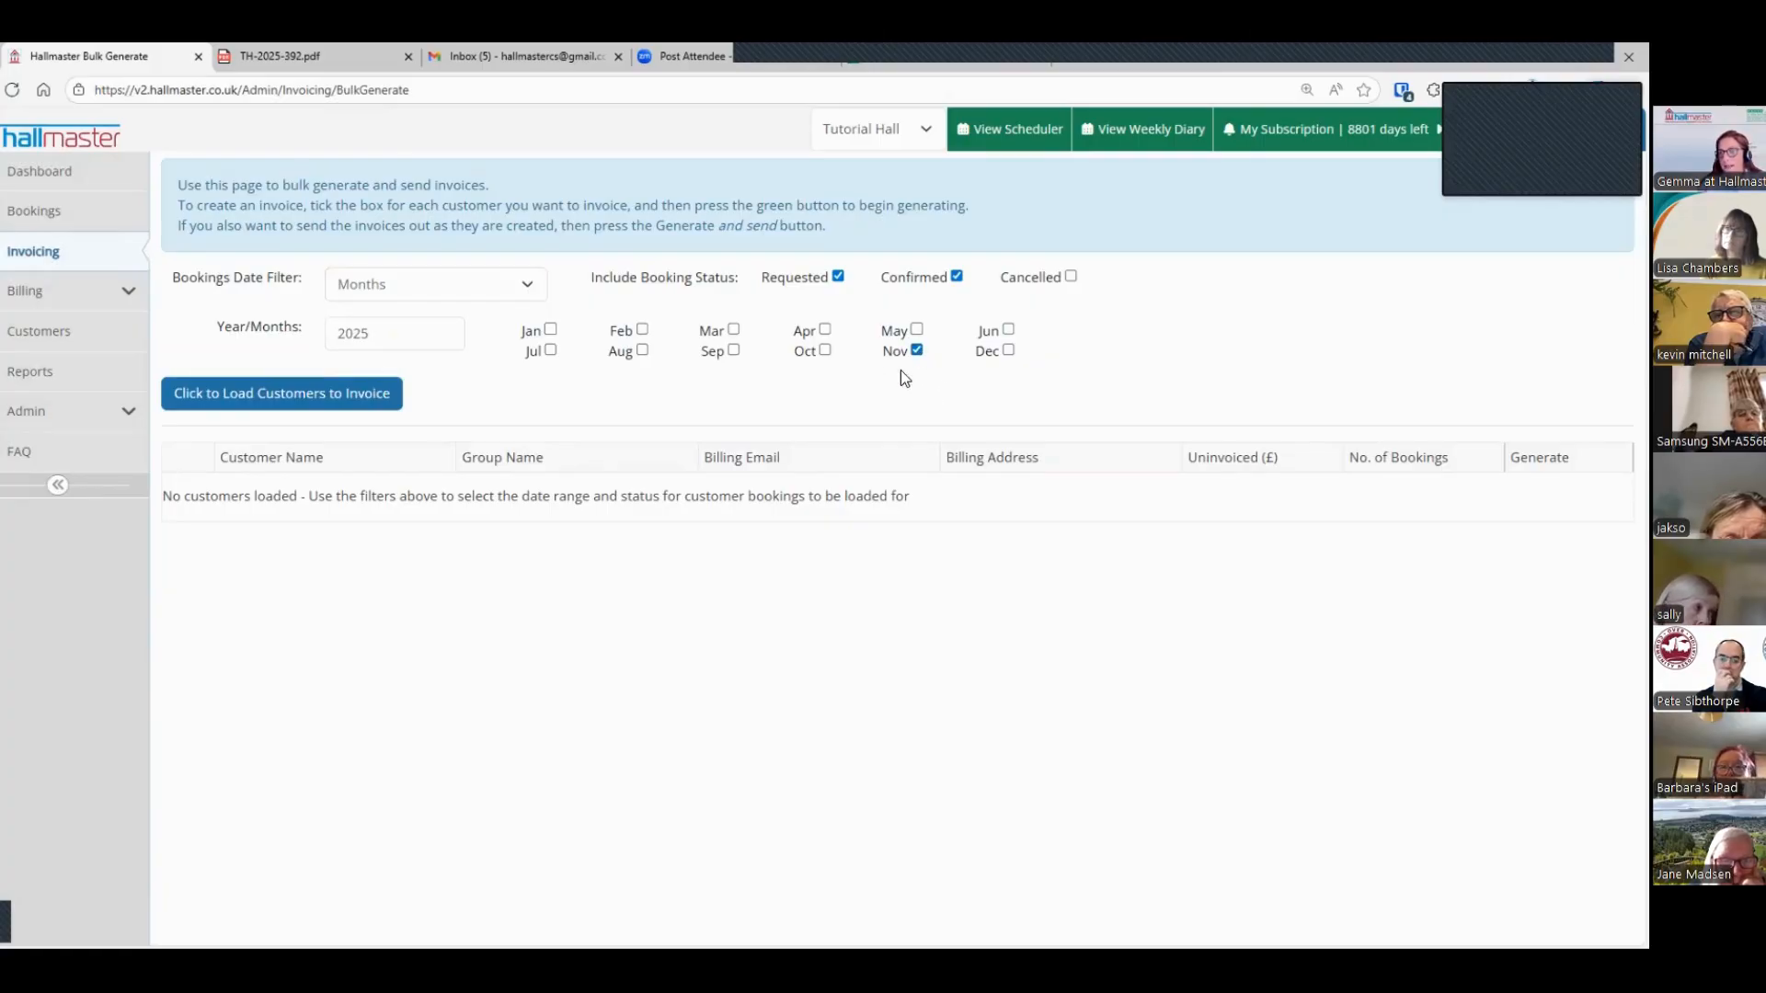
left_click(347, 395)
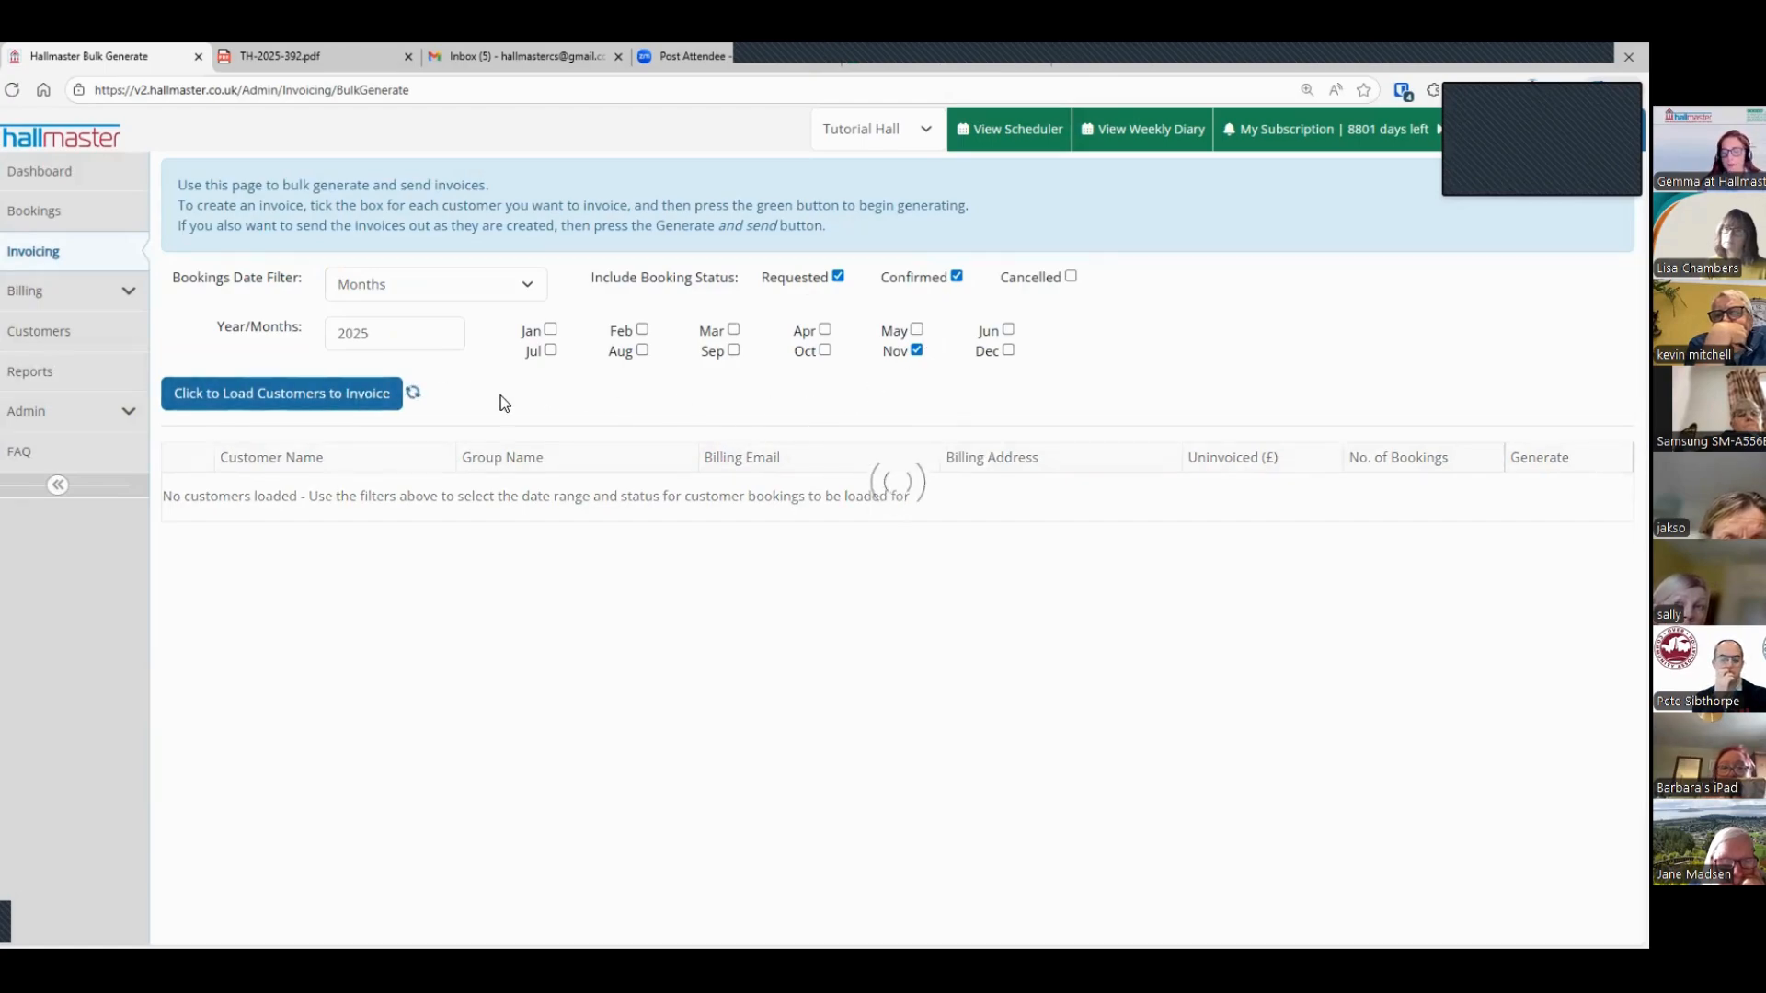
Step: Check the November bookings behind one customer's uninvoiced amount, and select all listed customers for invoice generation
scroll(503, 392, "down", 3)
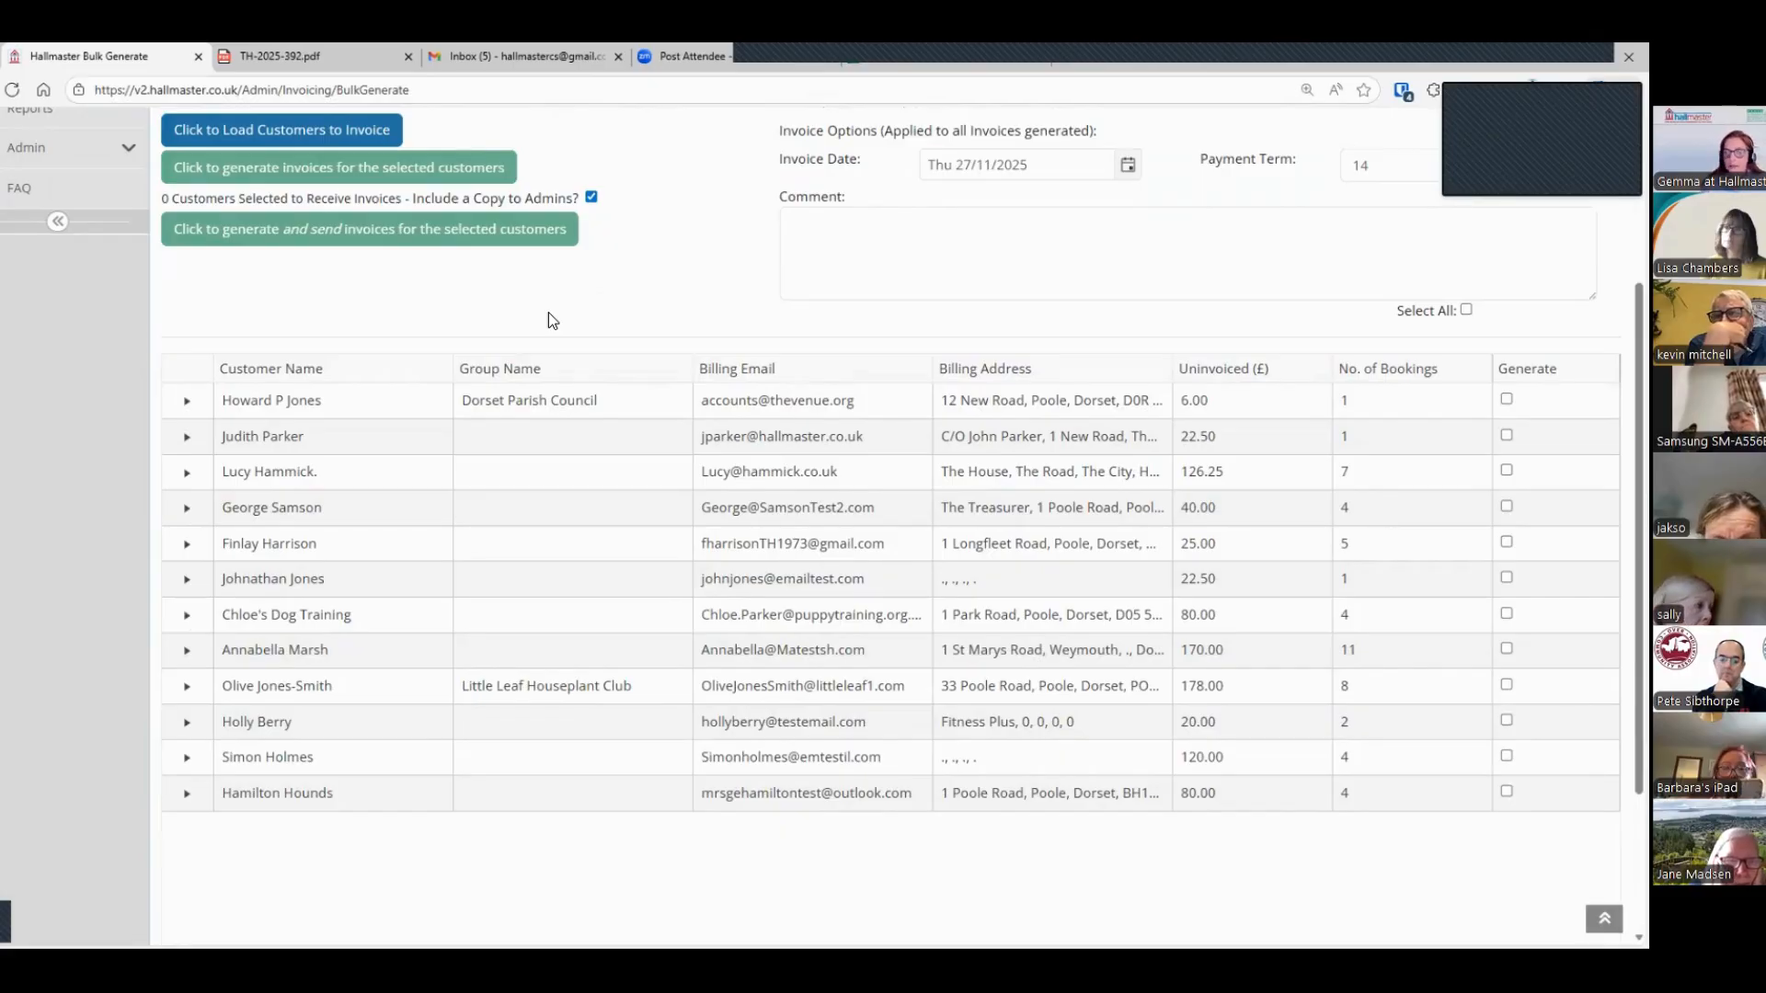
left_click(187, 509)
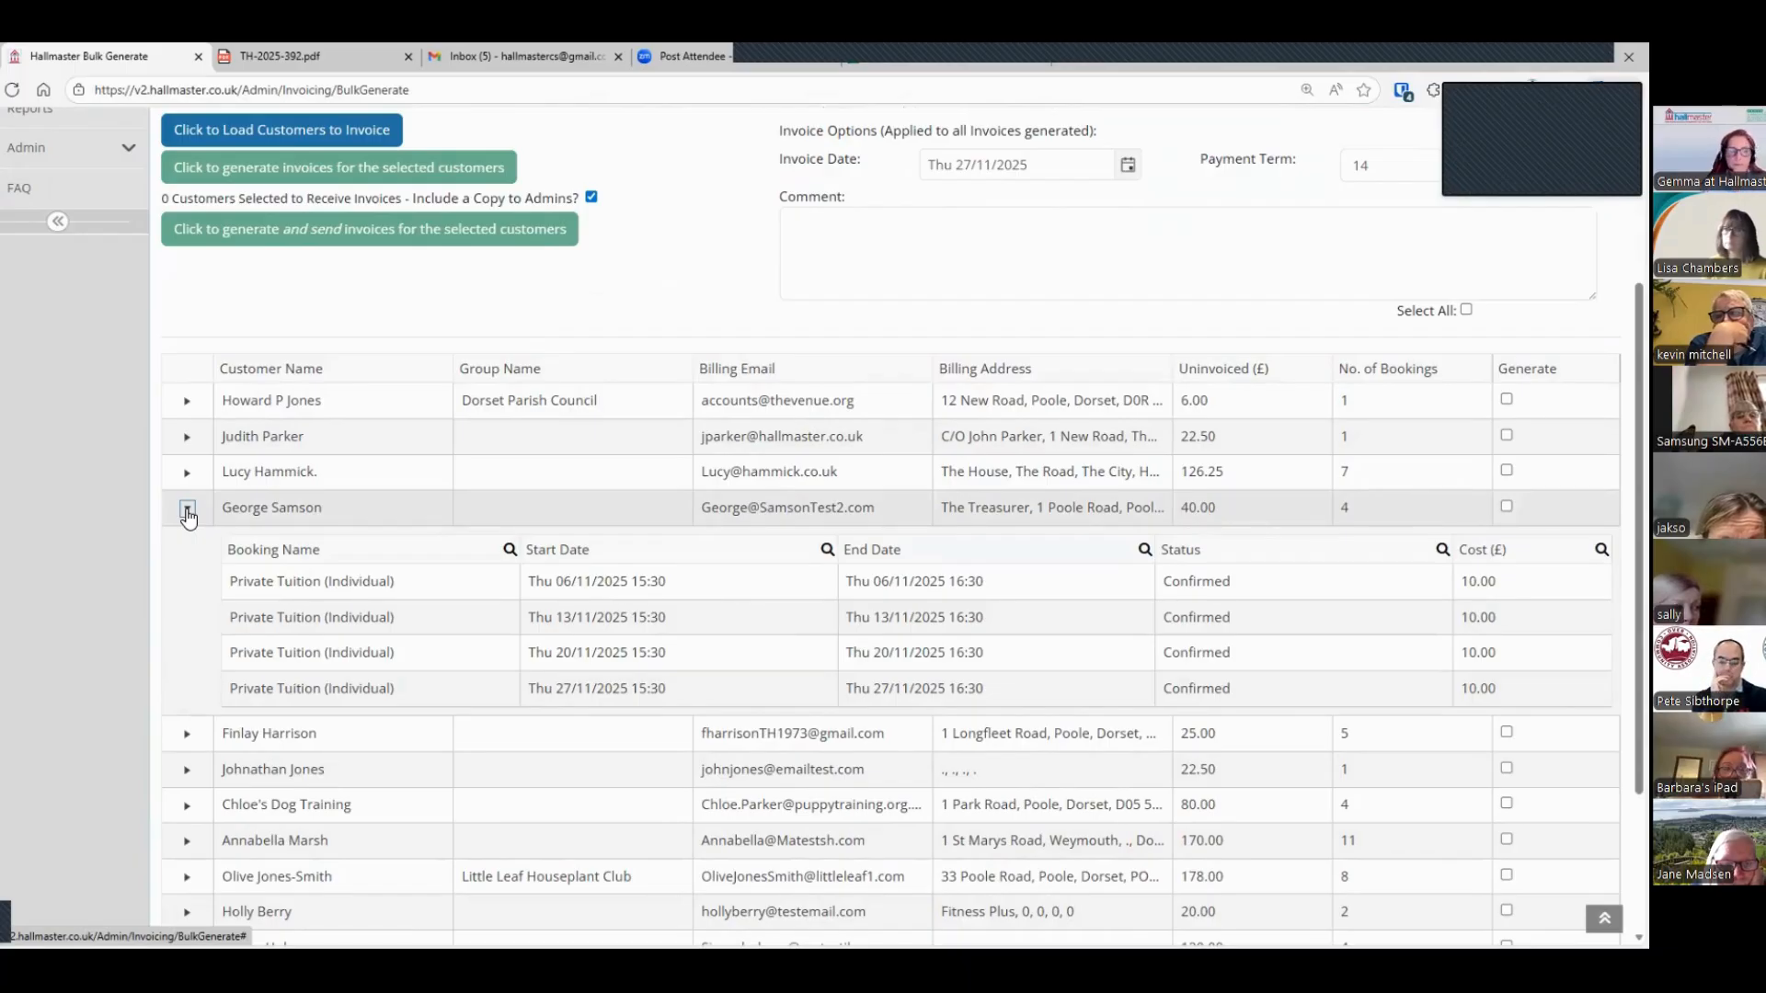
left_click(187, 510)
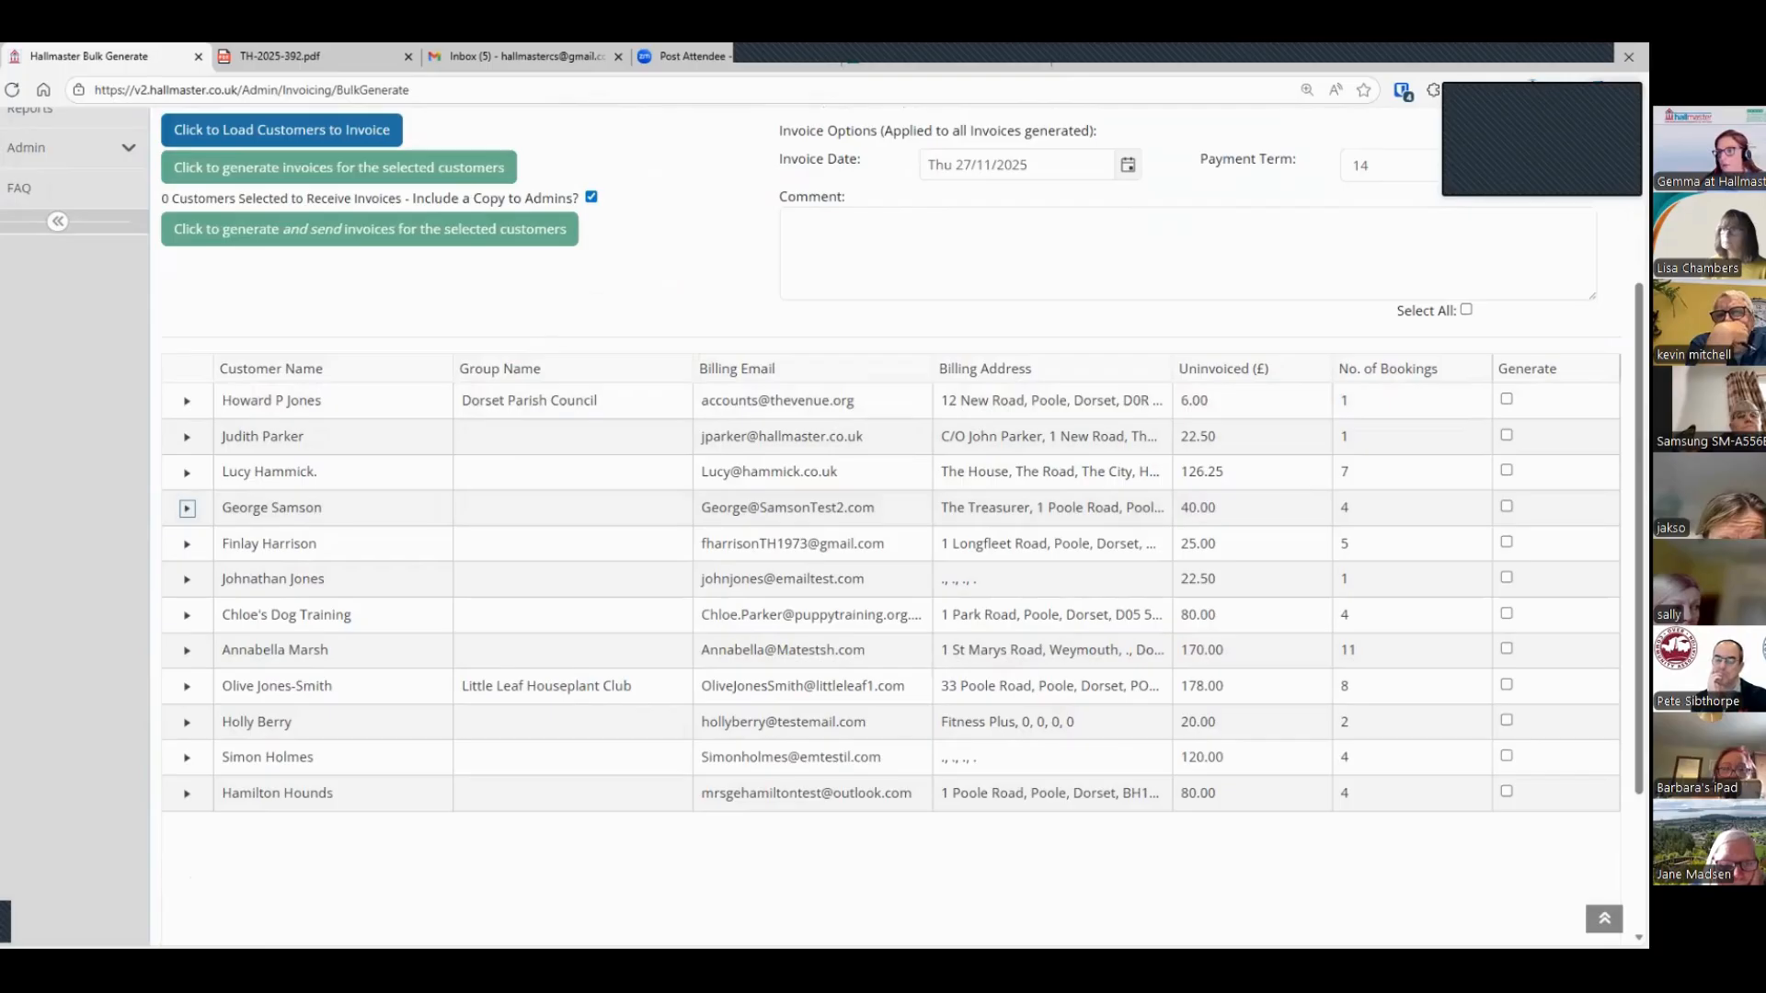
left_click(1466, 311)
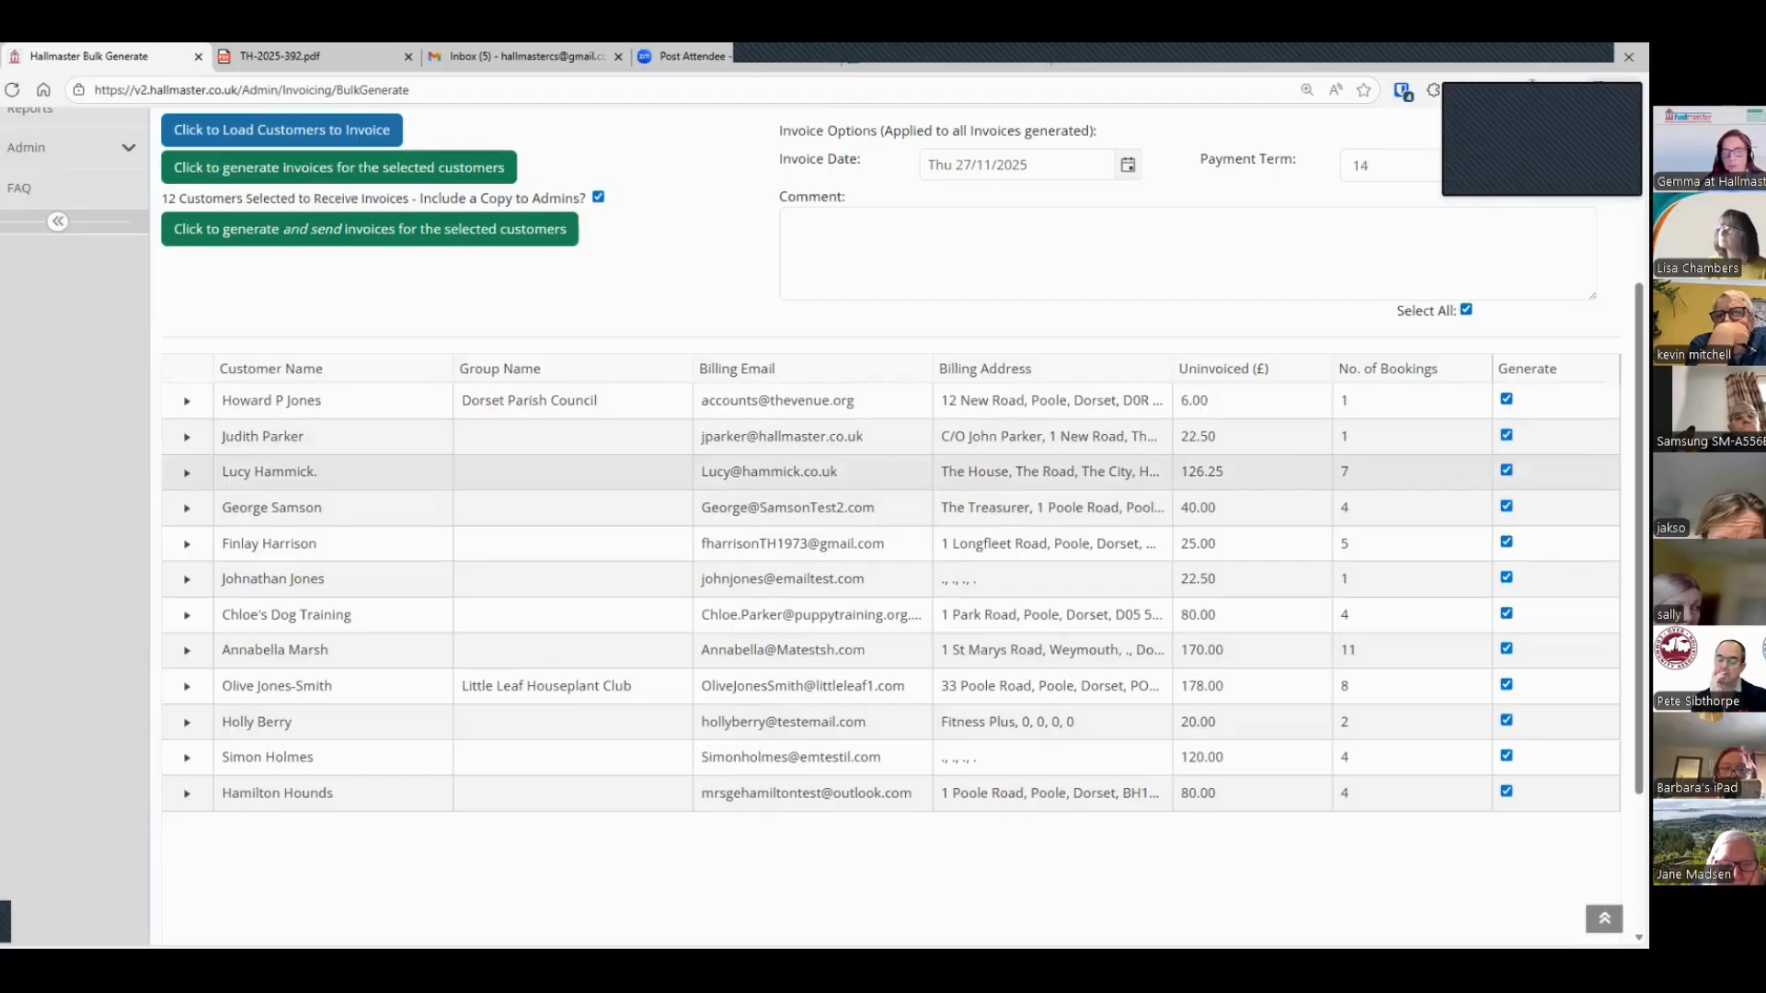
scroll(595, 373, "up", 2)
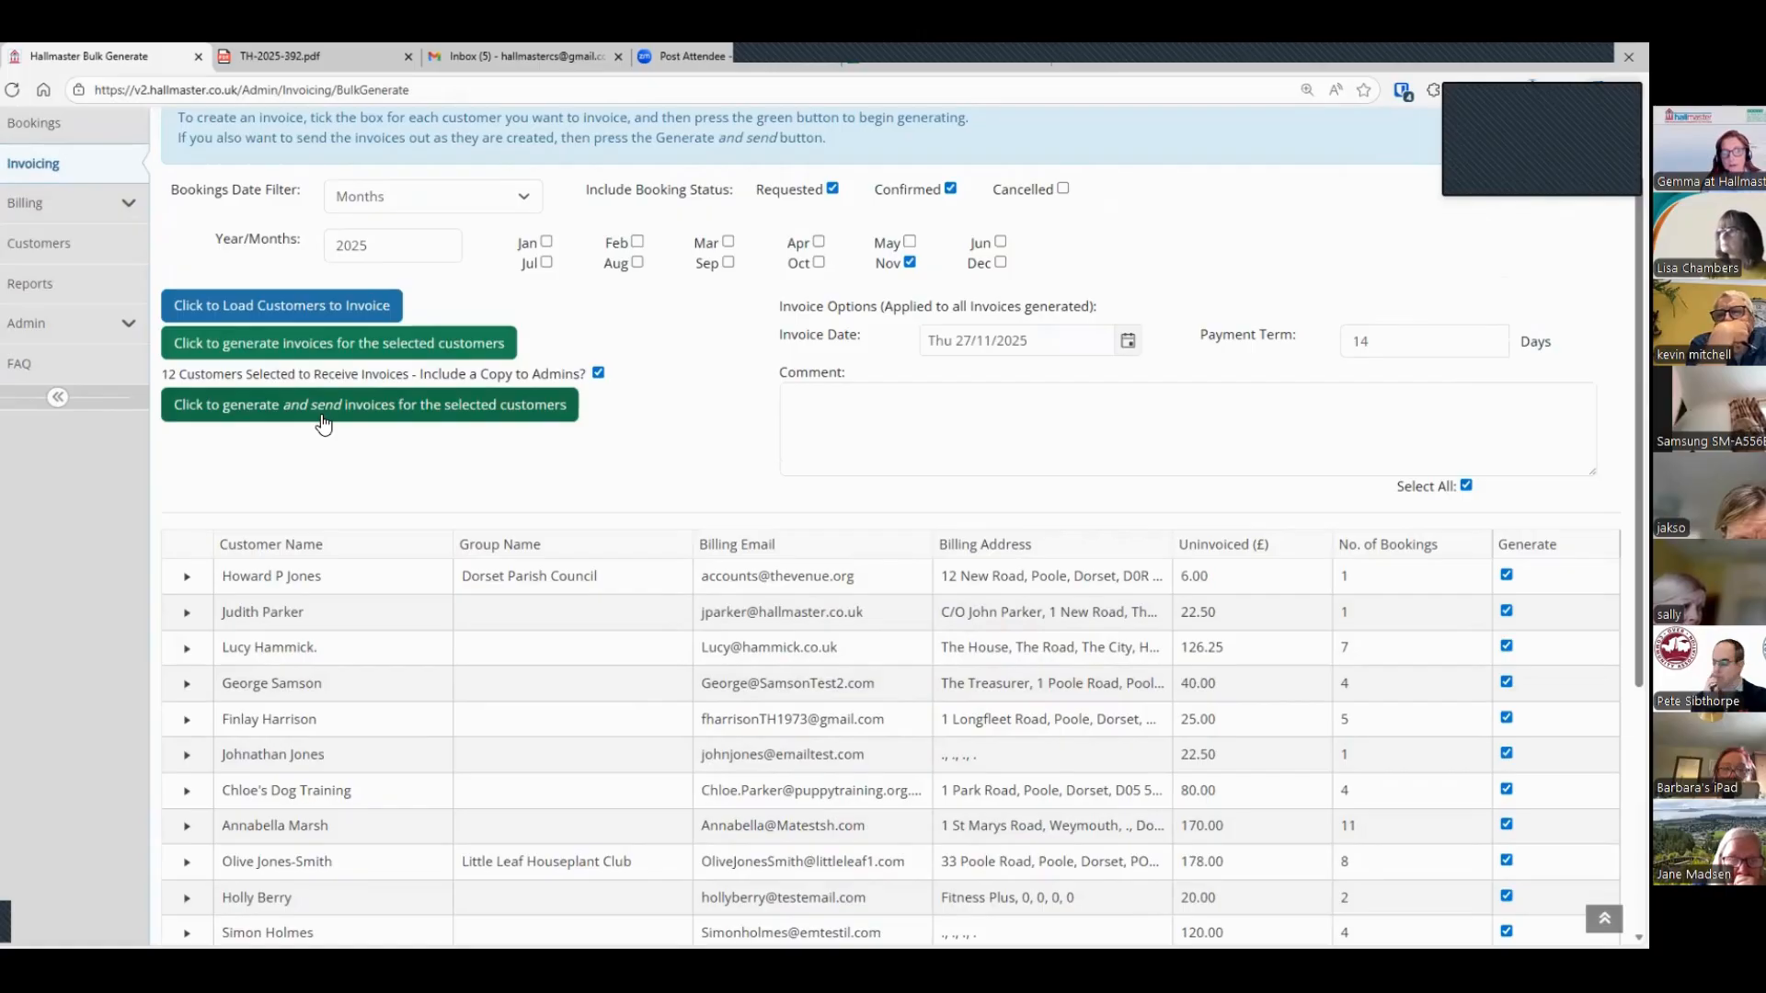
Step: Leave bulk generation for the invoices list, and open the customers list sorted by first name
left_click(53, 170)
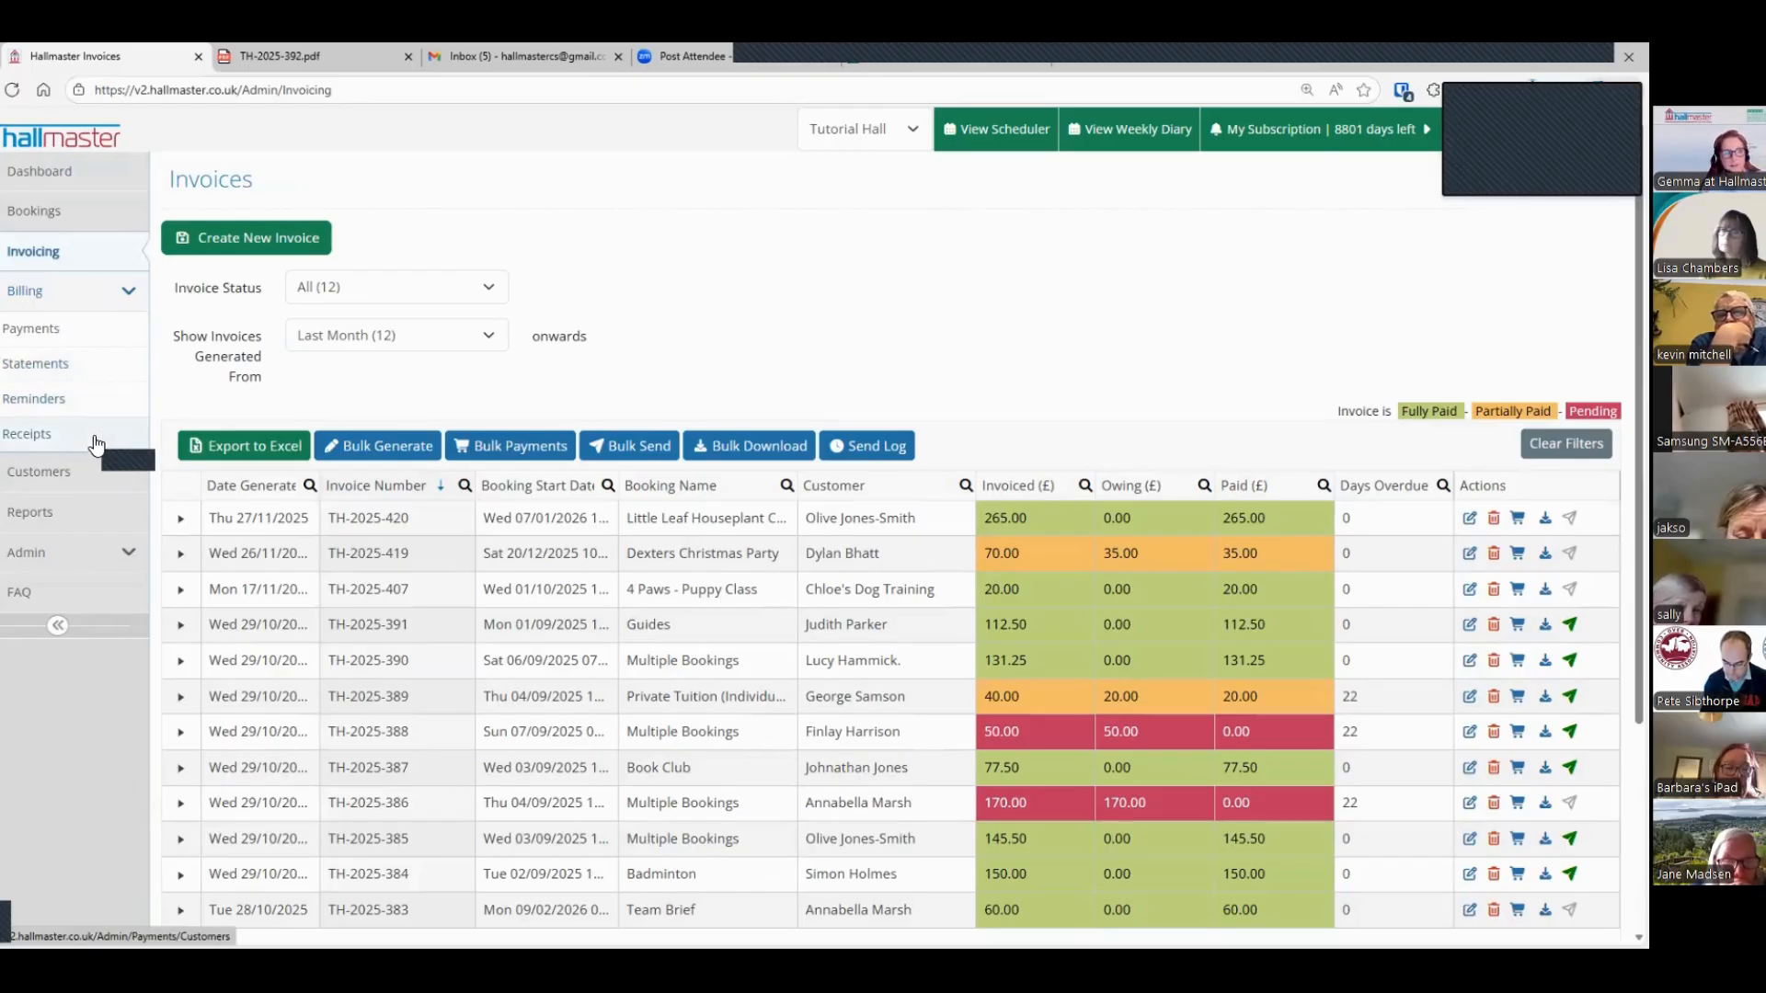
left_click(135, 292)
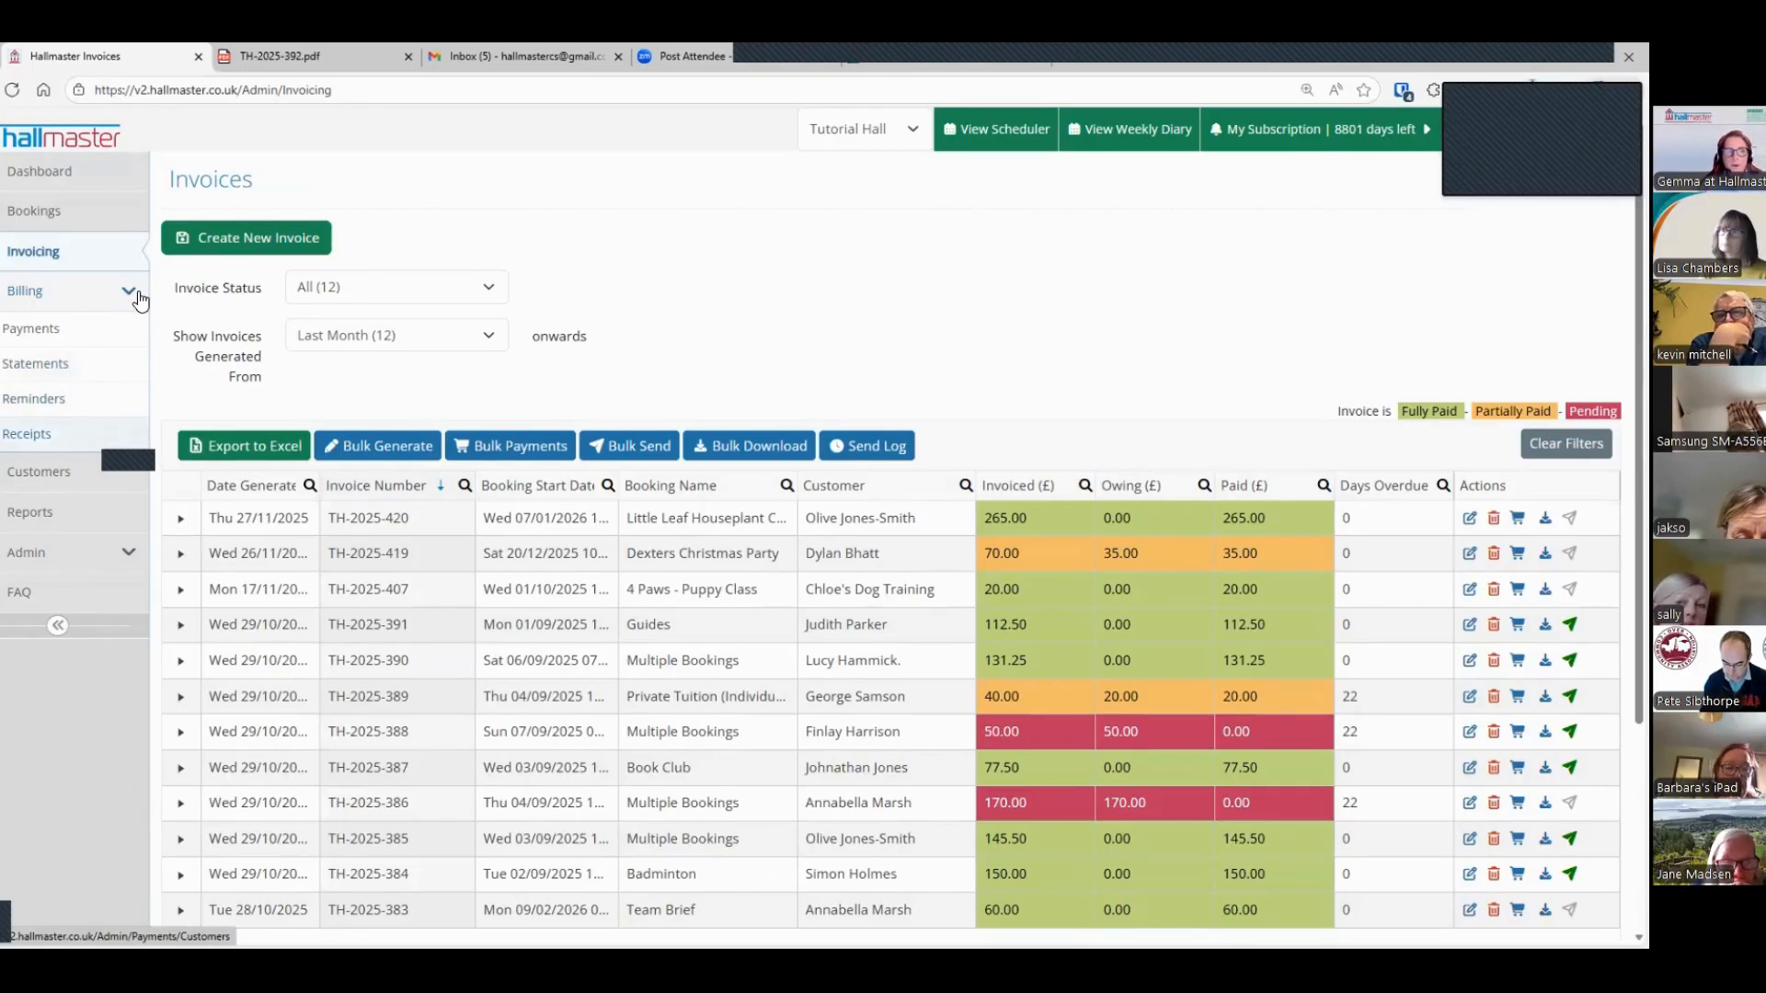
left_click(5, 337)
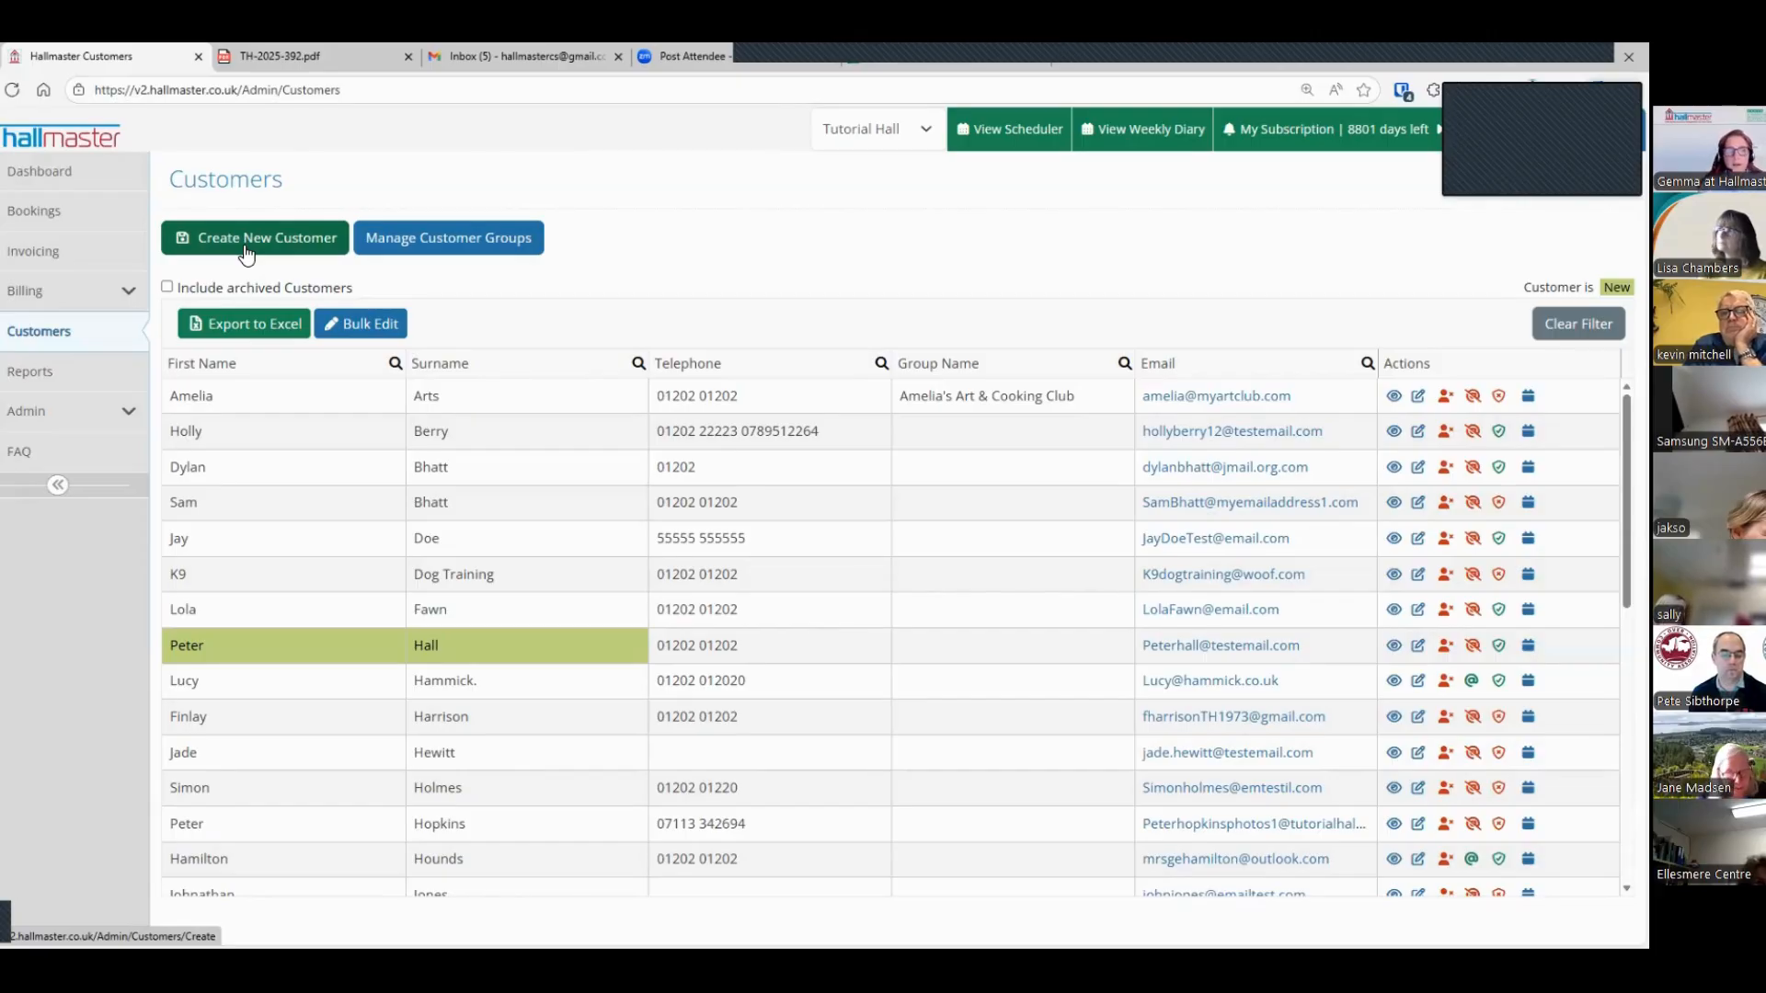
left_click(237, 366)
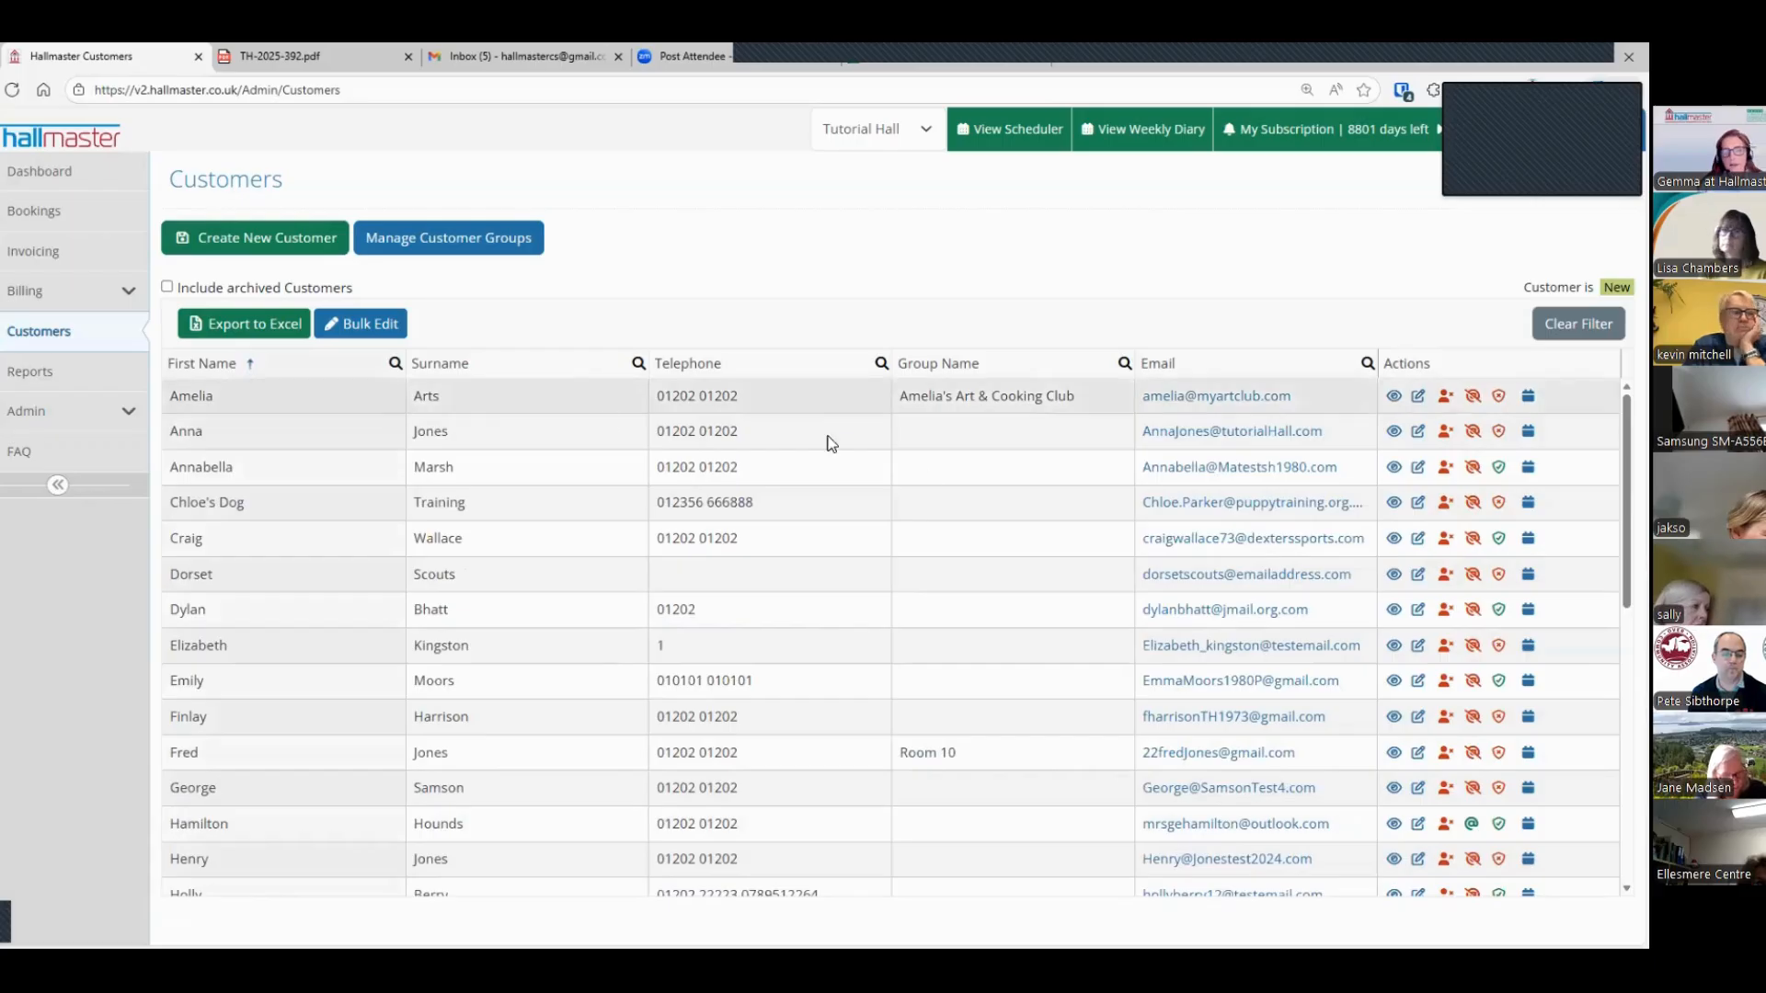
Step: Open the fifth listed customer's record for editing and examine its name, email, address and invoicing email fields
left_click(1419, 538)
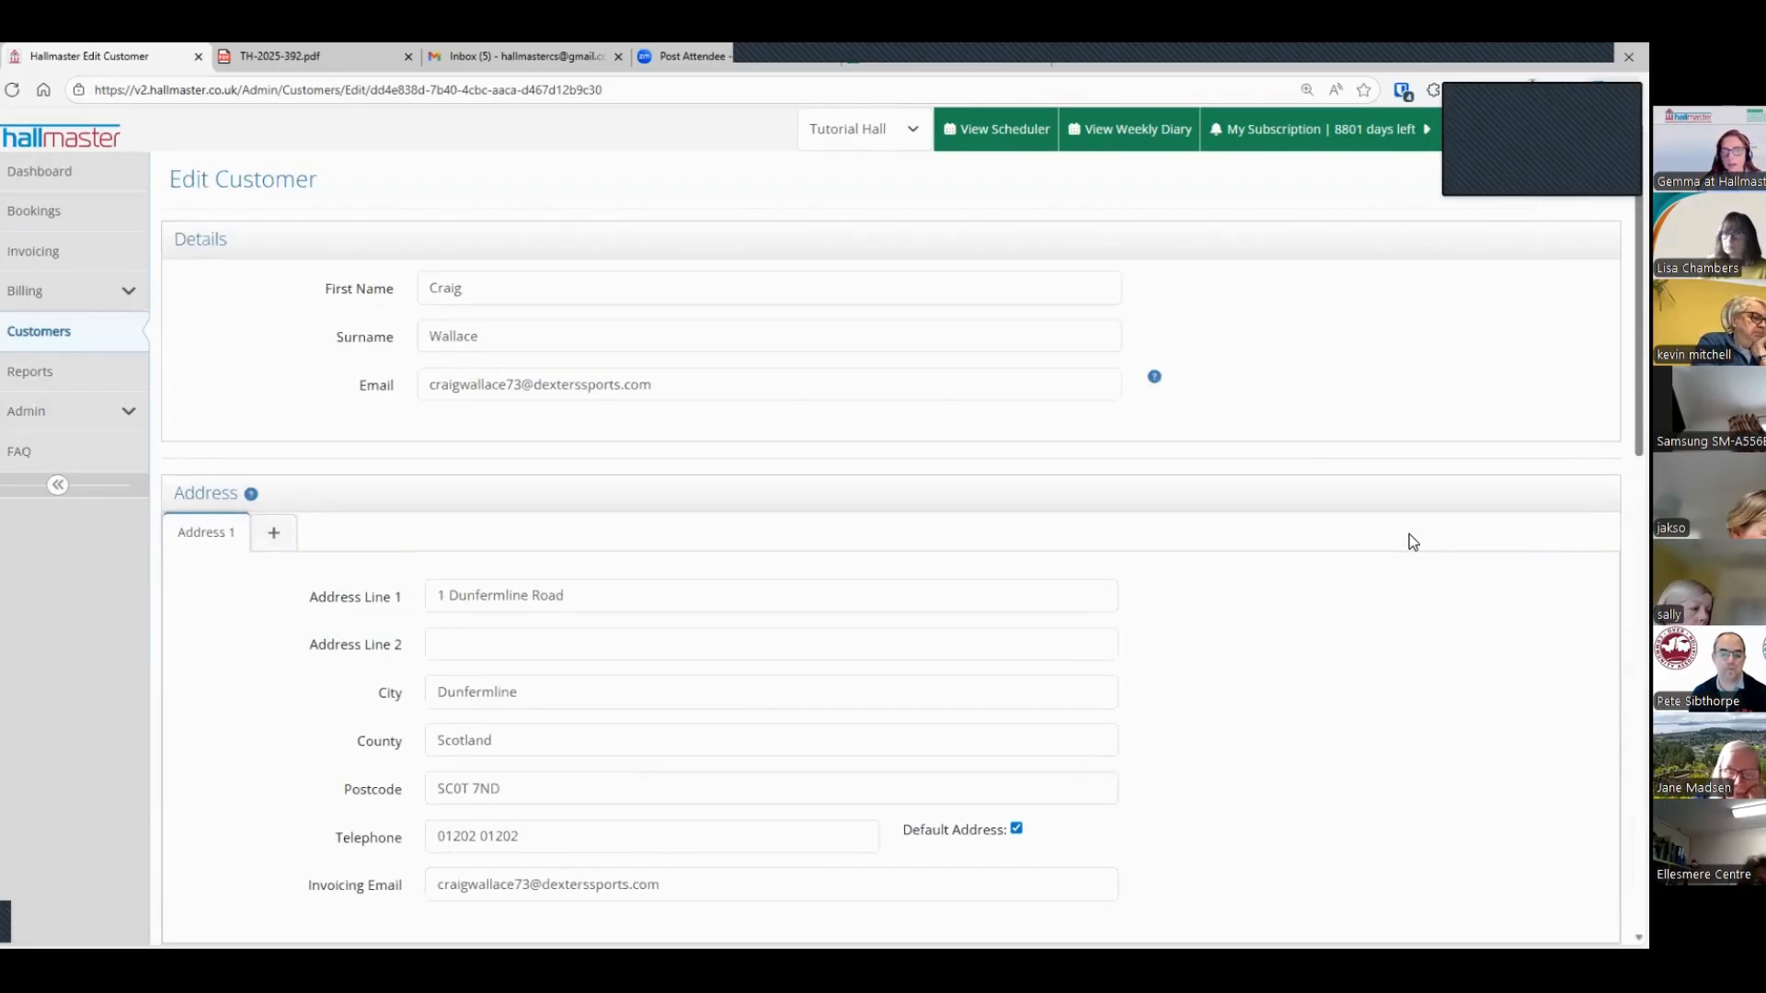
left_click(549, 288)
left_click(545, 333)
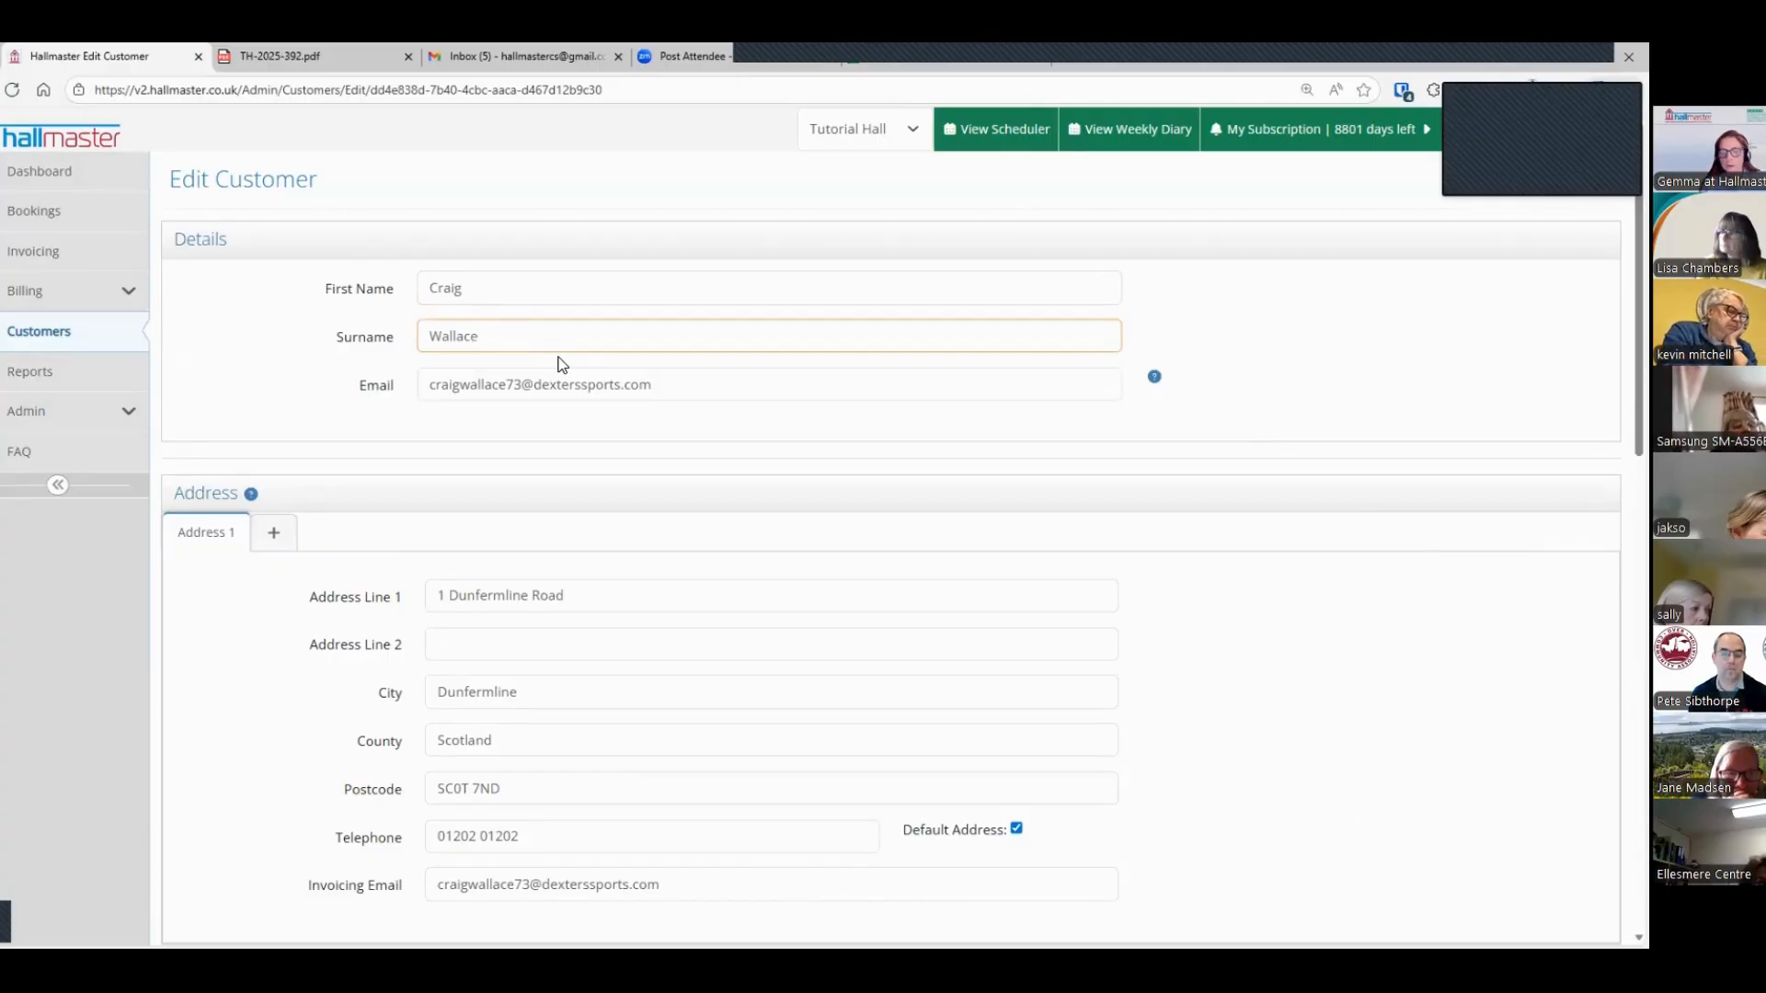
scroll(660, 571, "down", 1)
scroll(724, 700, "down", 1)
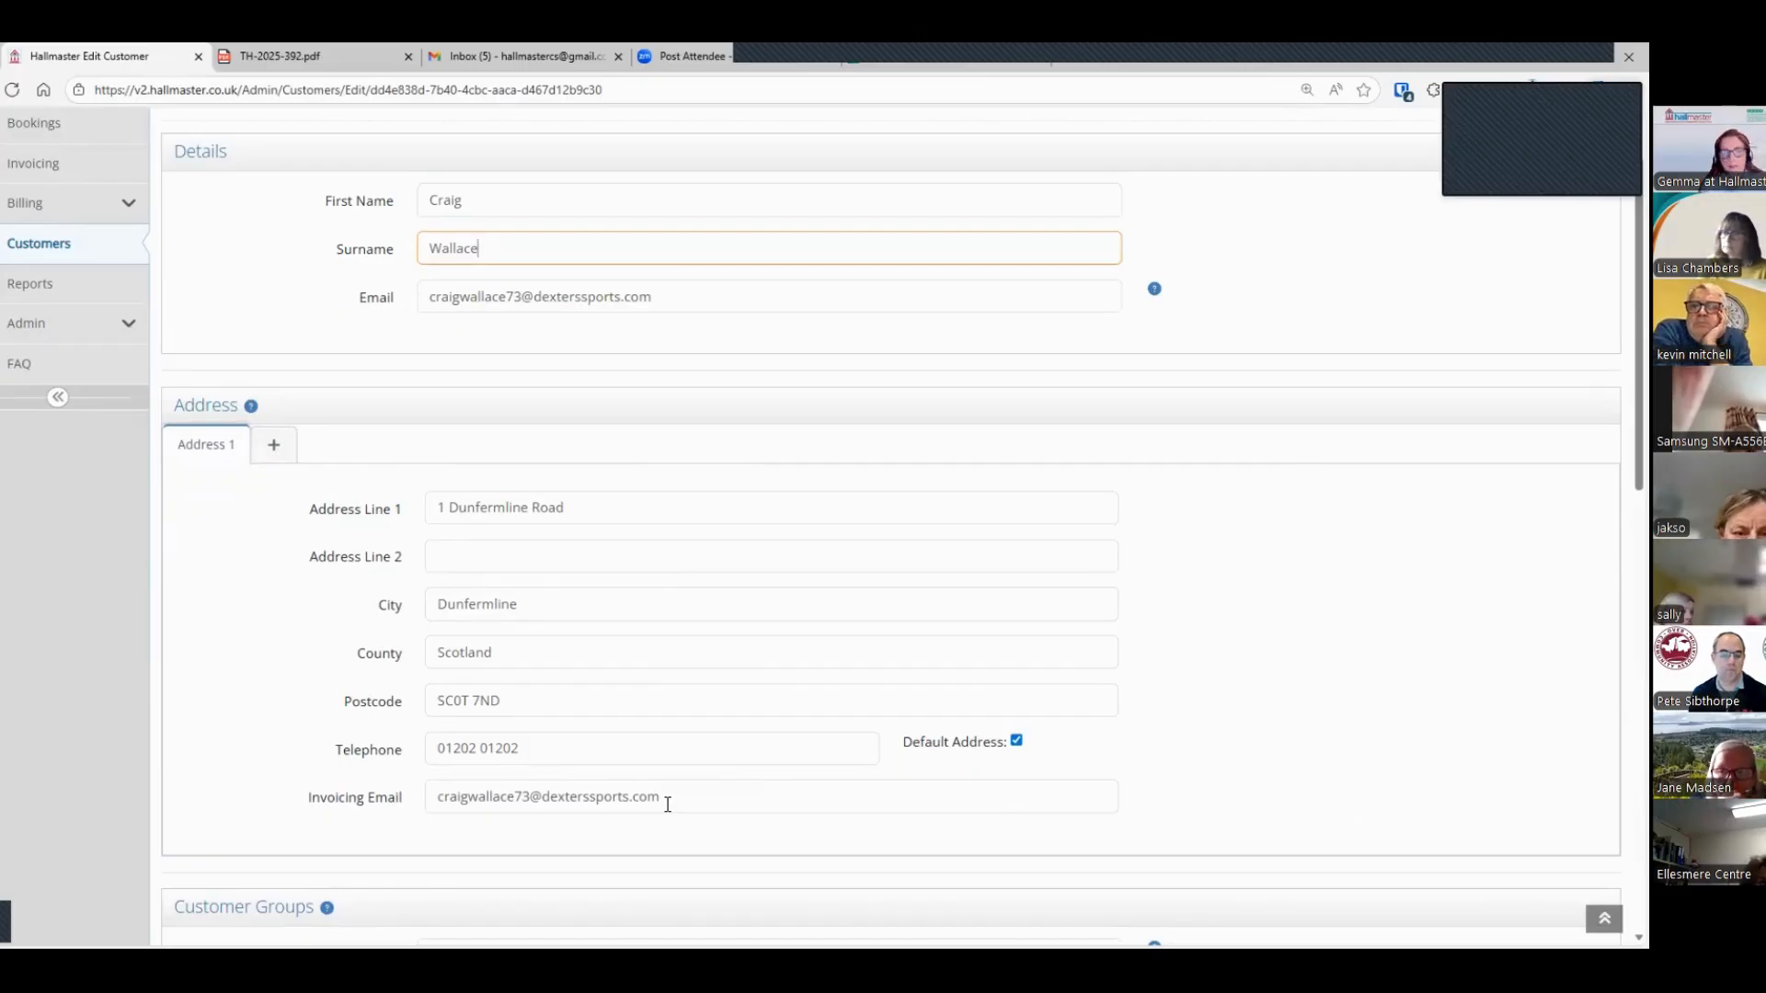
scroll(659, 798, "up", 1)
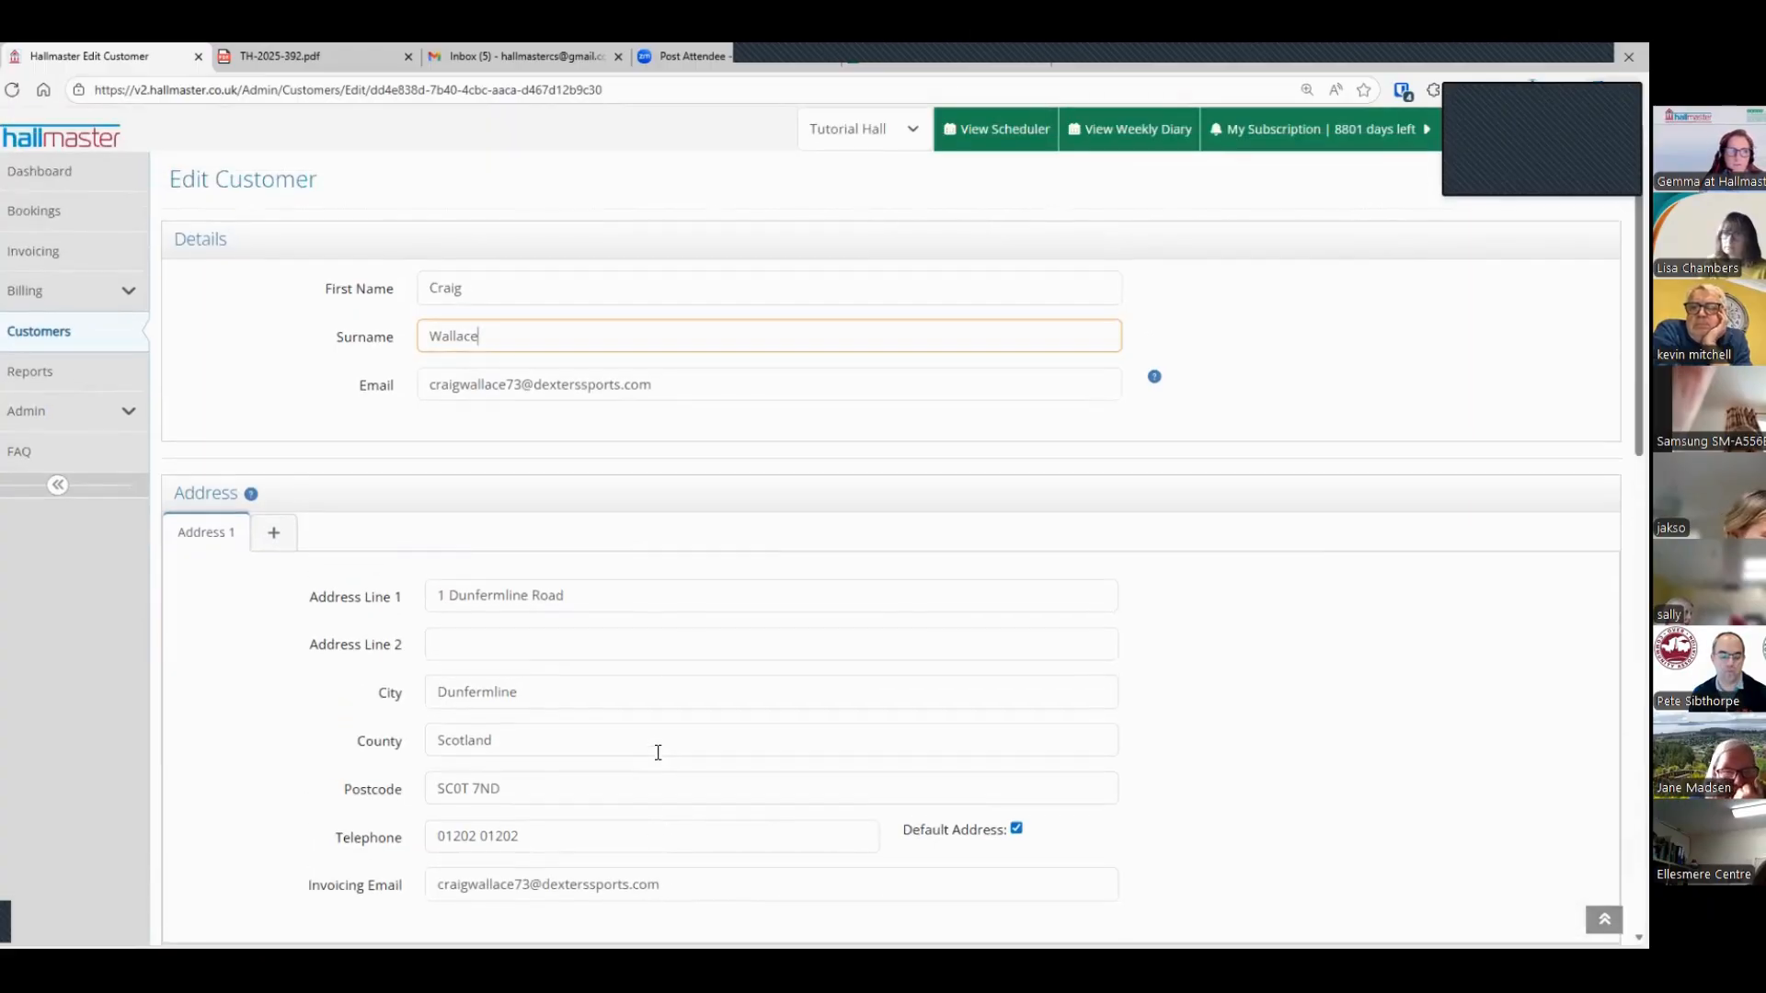
Step: Open the reports page and browse the booking reports, selecting List of All Bookings
left_click(42, 372)
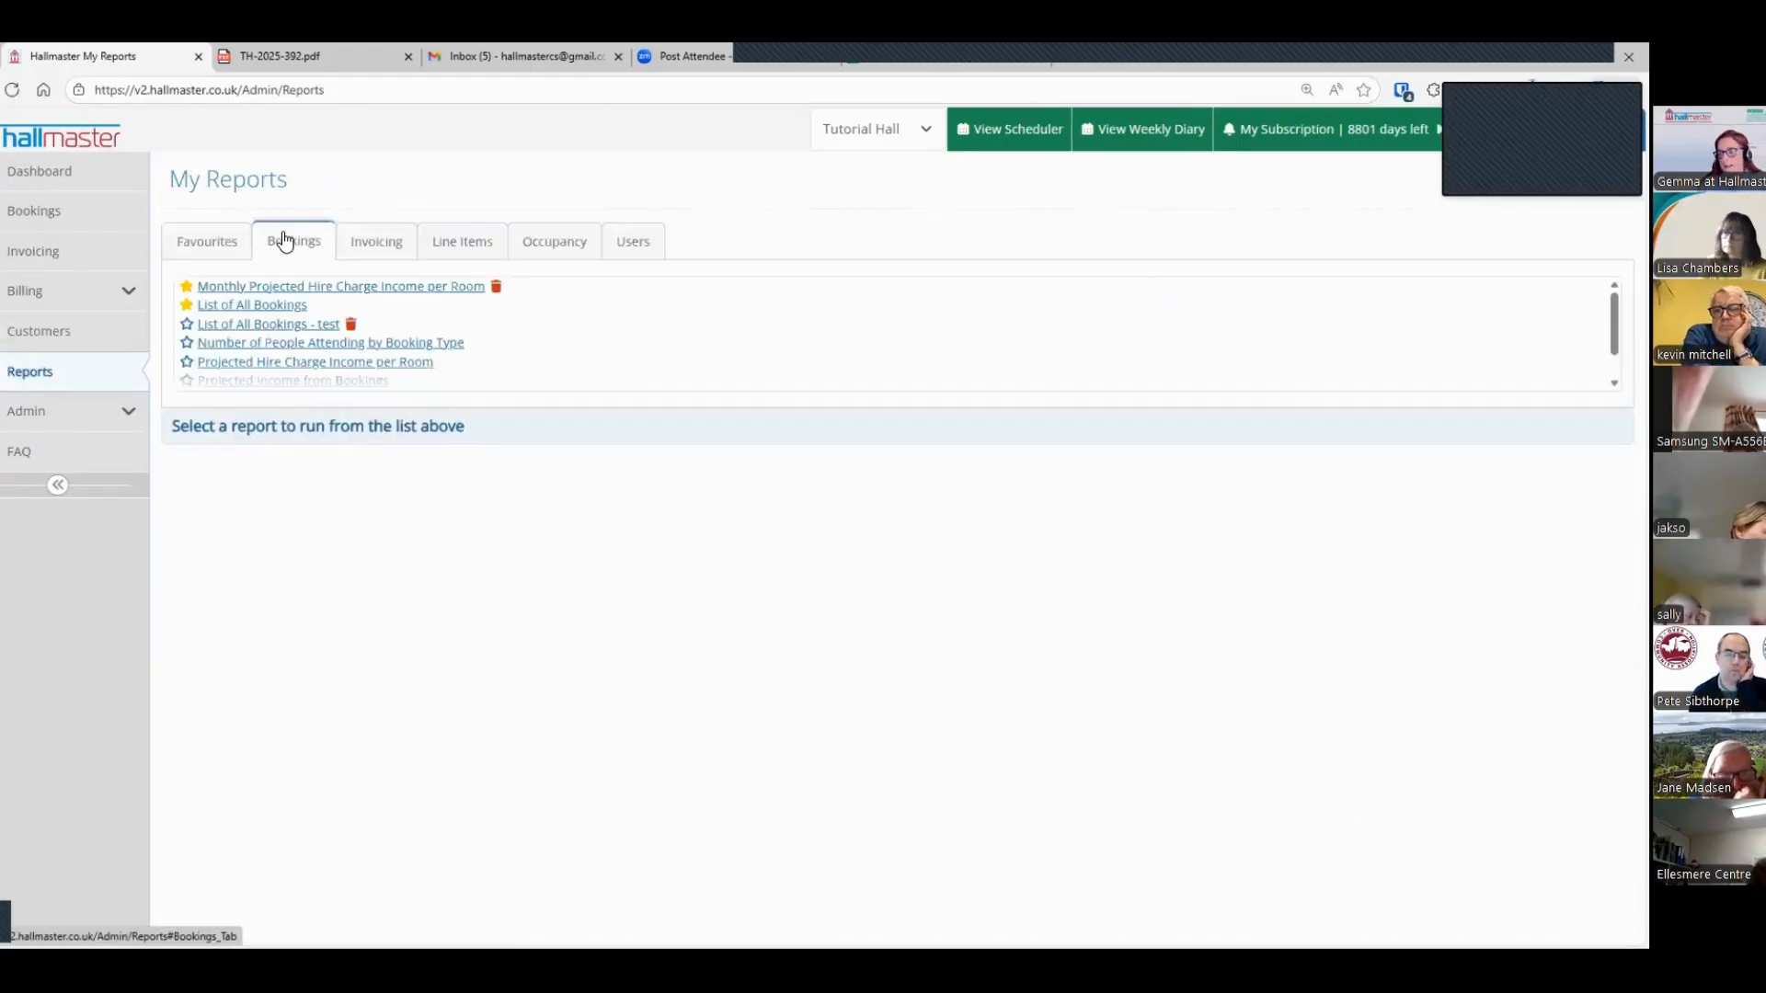
left_click(238, 308)
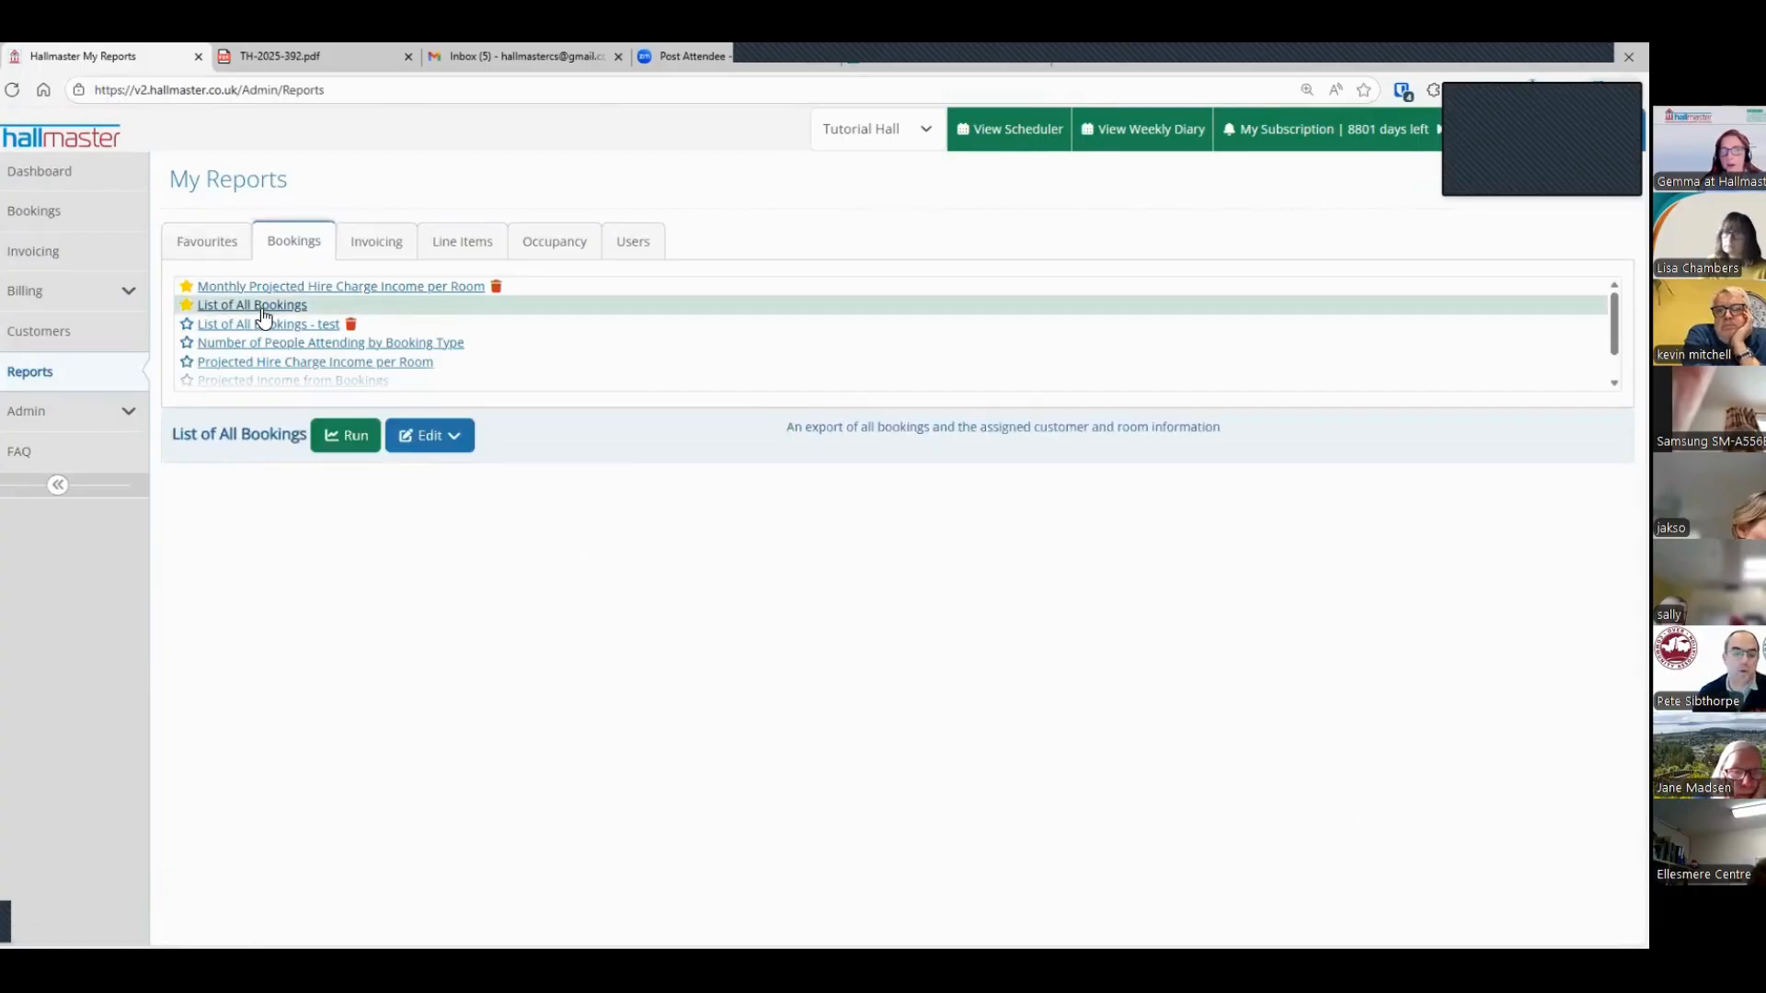
scroll(264, 318, "down", 1)
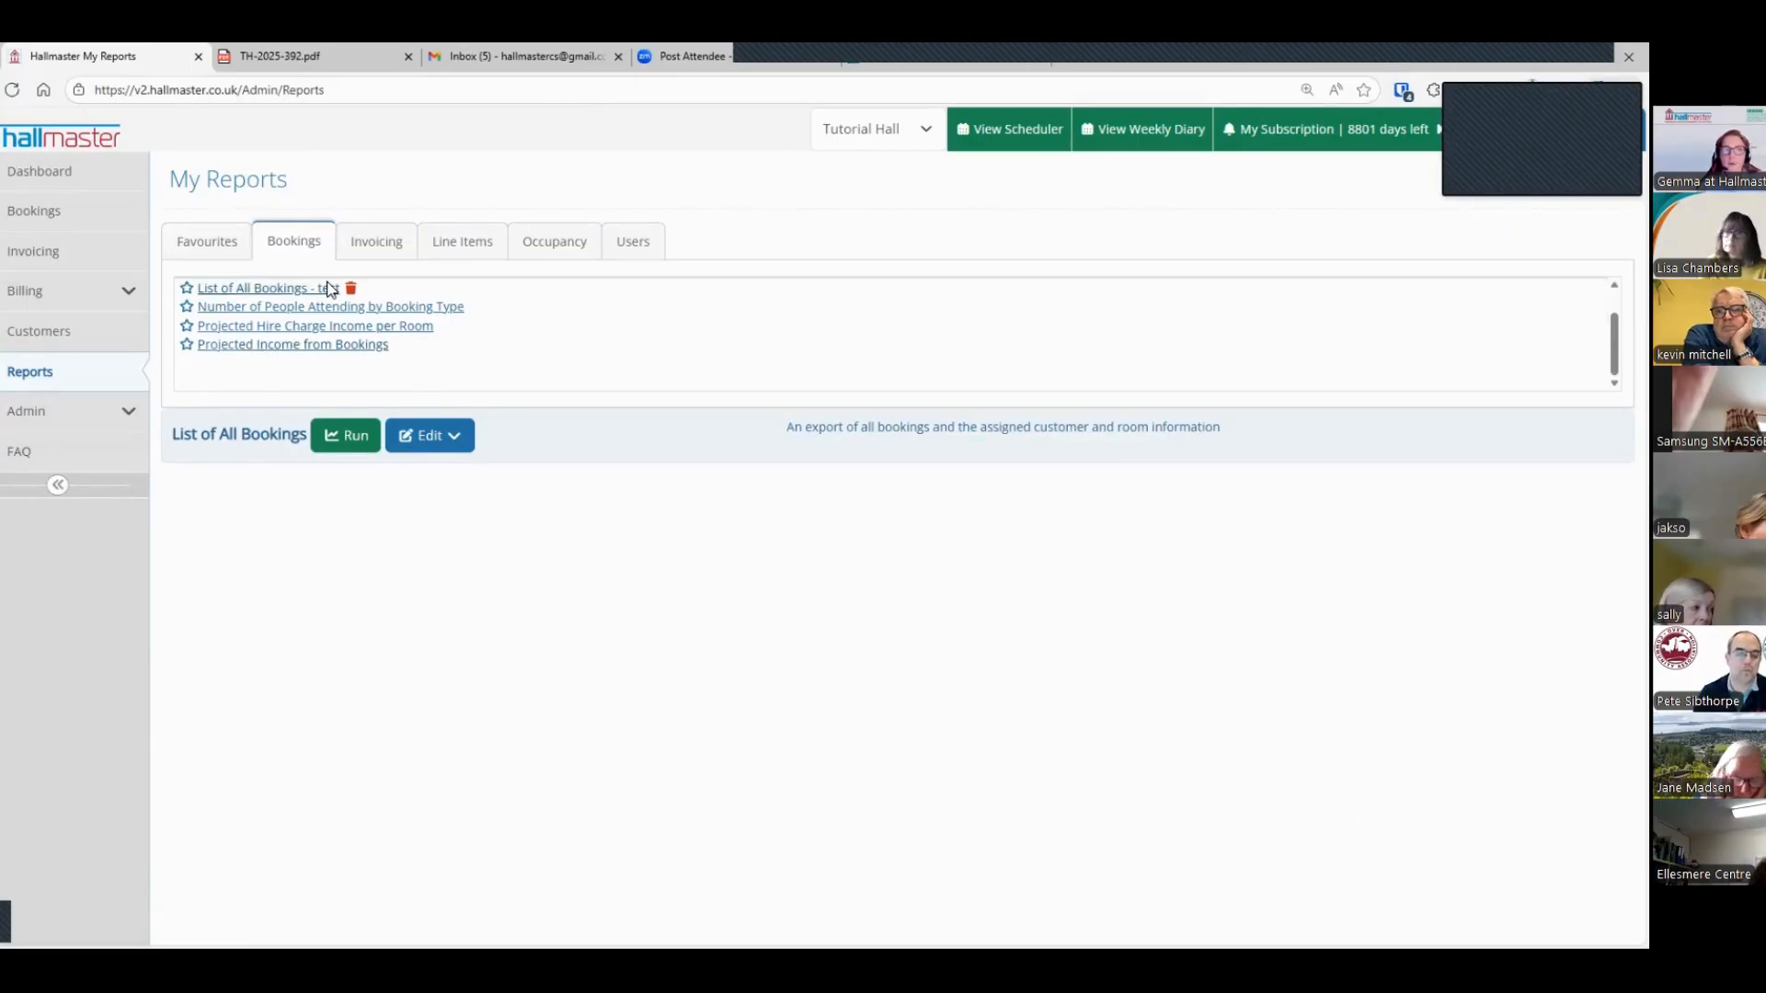
Step: Run the Income per Booking Type invoicing report with items from Last Month, and review its pie chart and table
left_click(372, 244)
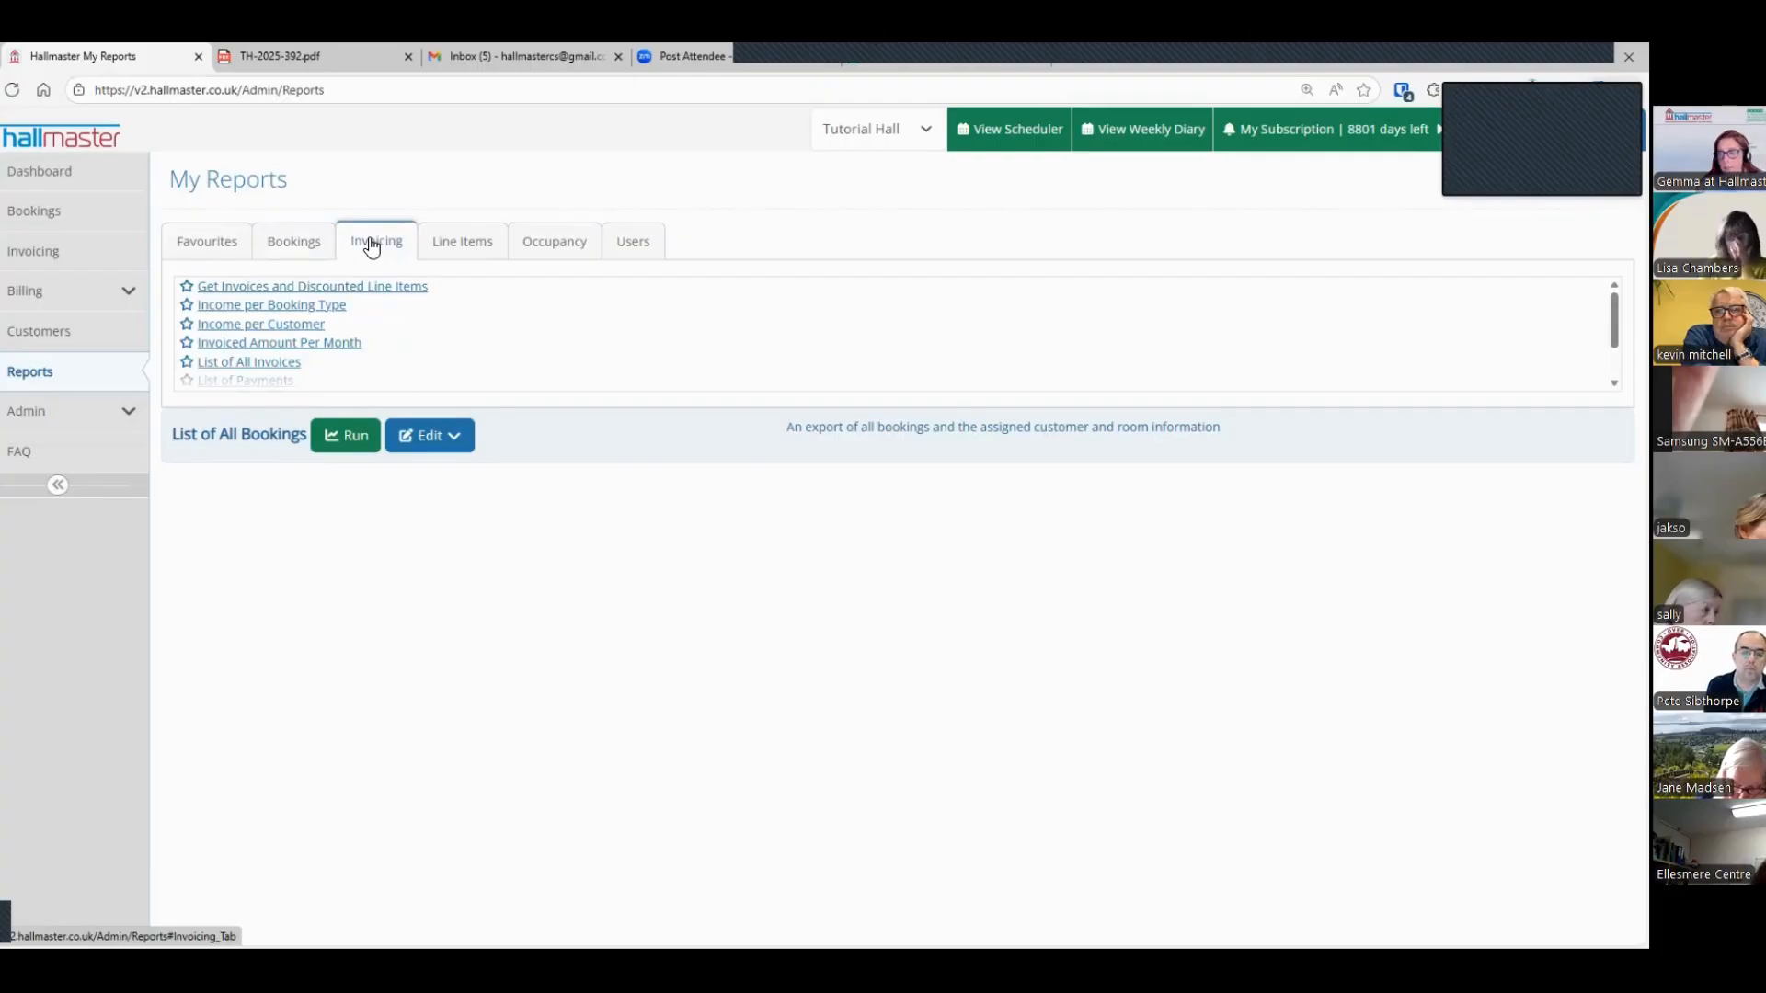
left_click(221, 311)
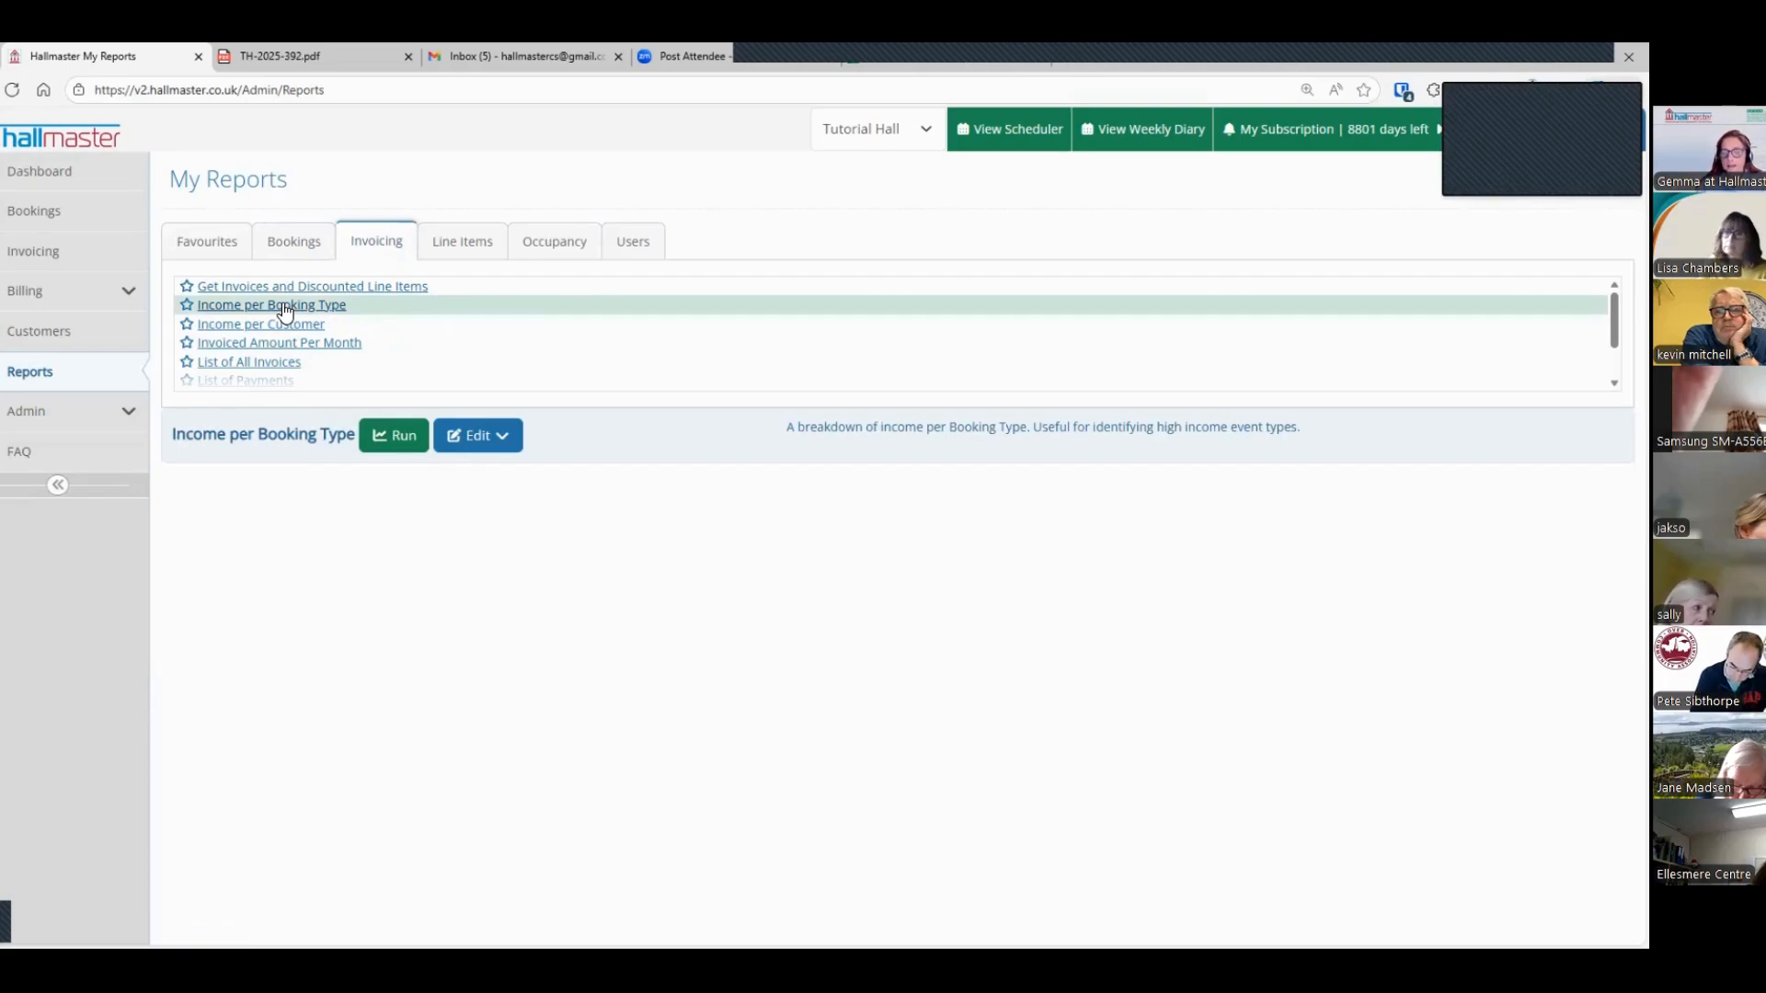
left_click(496, 436)
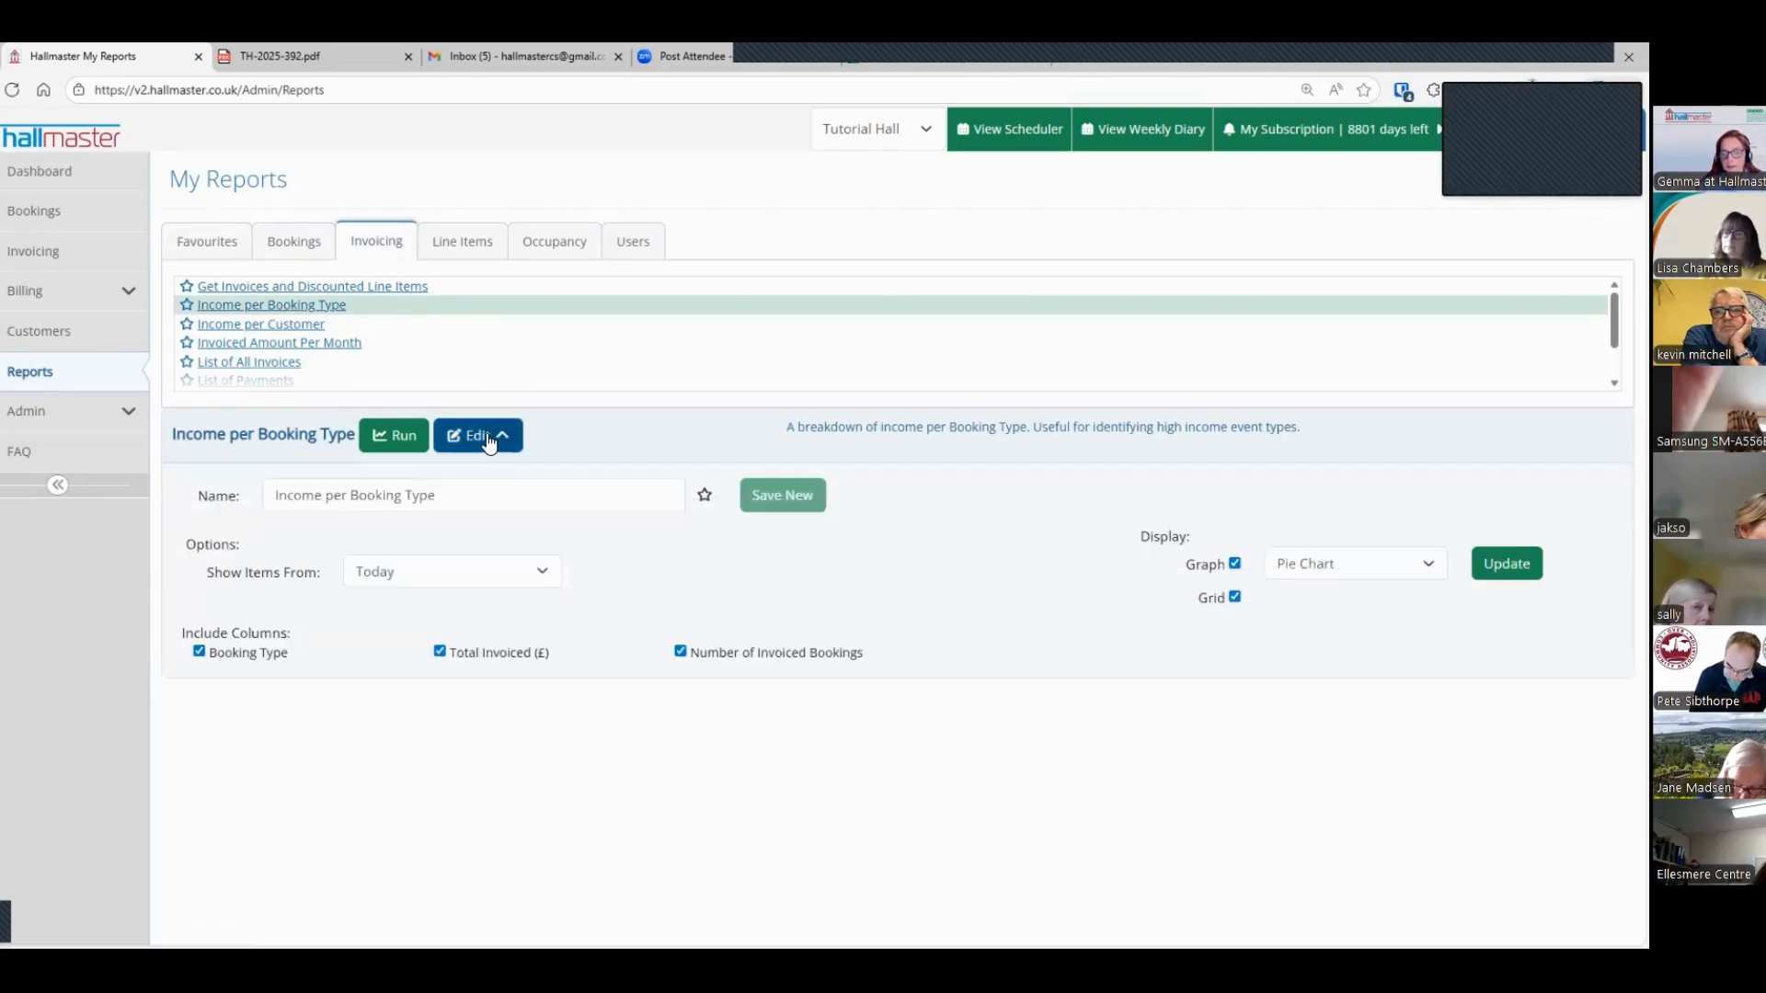
left_click(516, 581)
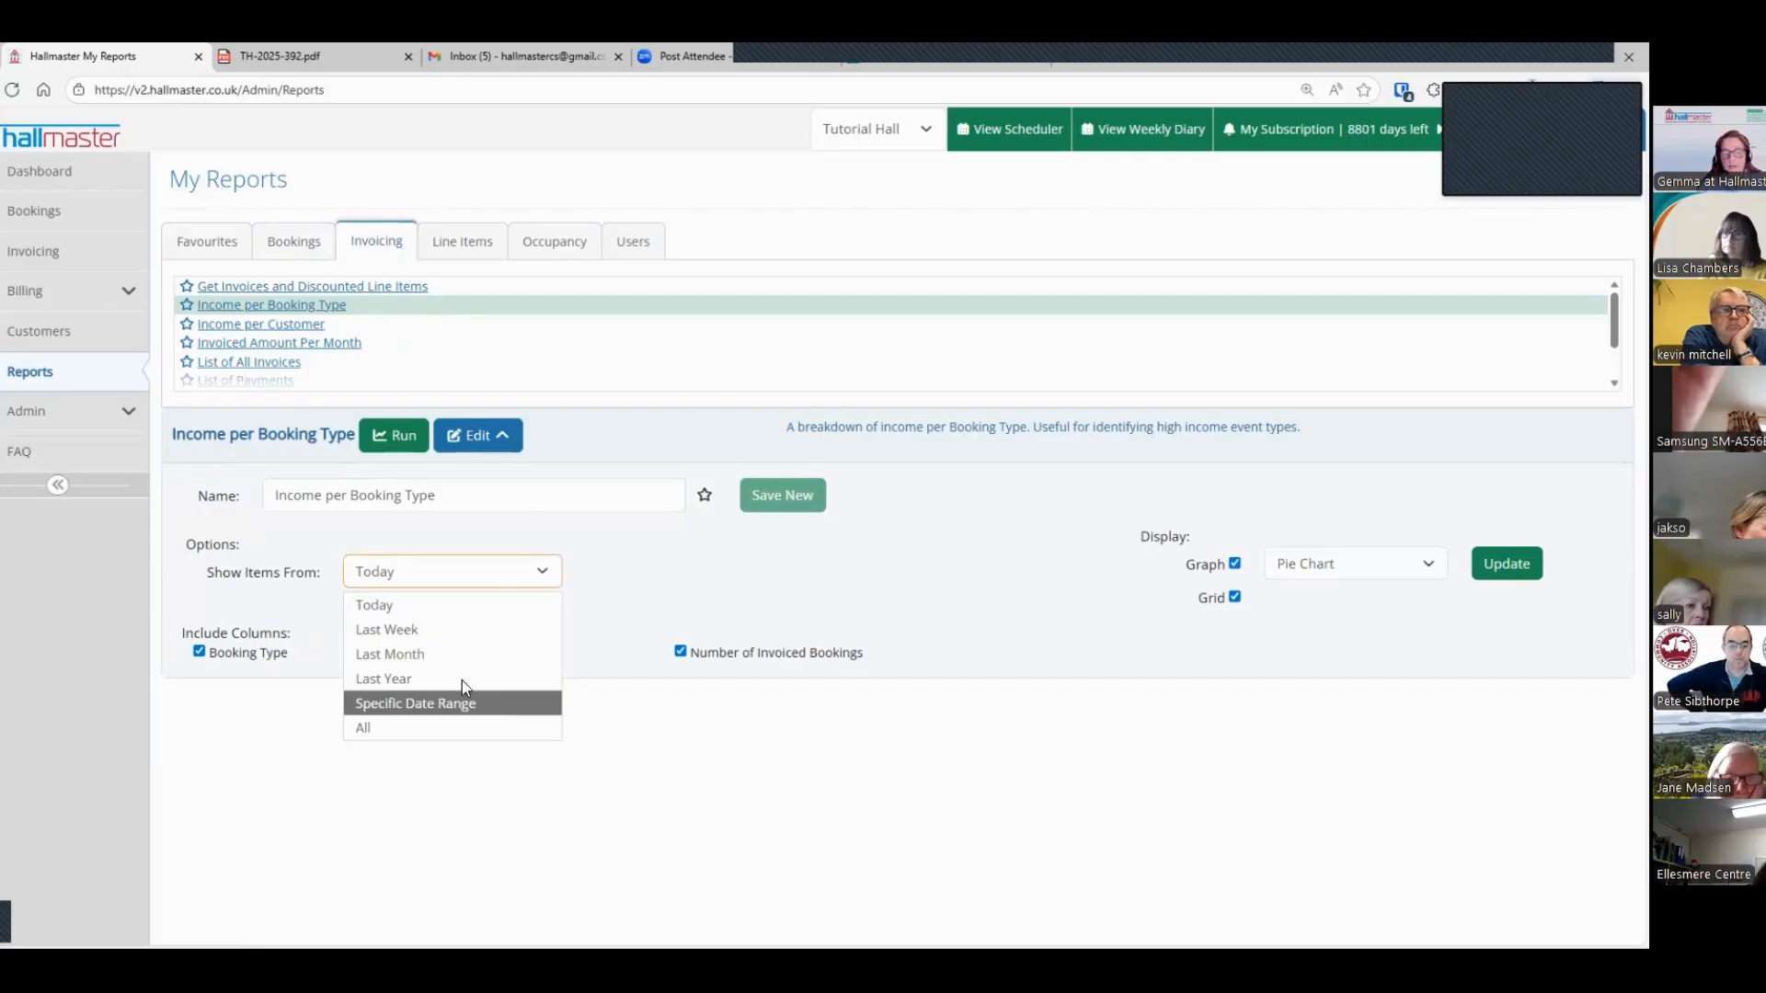
left_click(455, 654)
left_click(395, 435)
scroll(1311, 532, "down", 4)
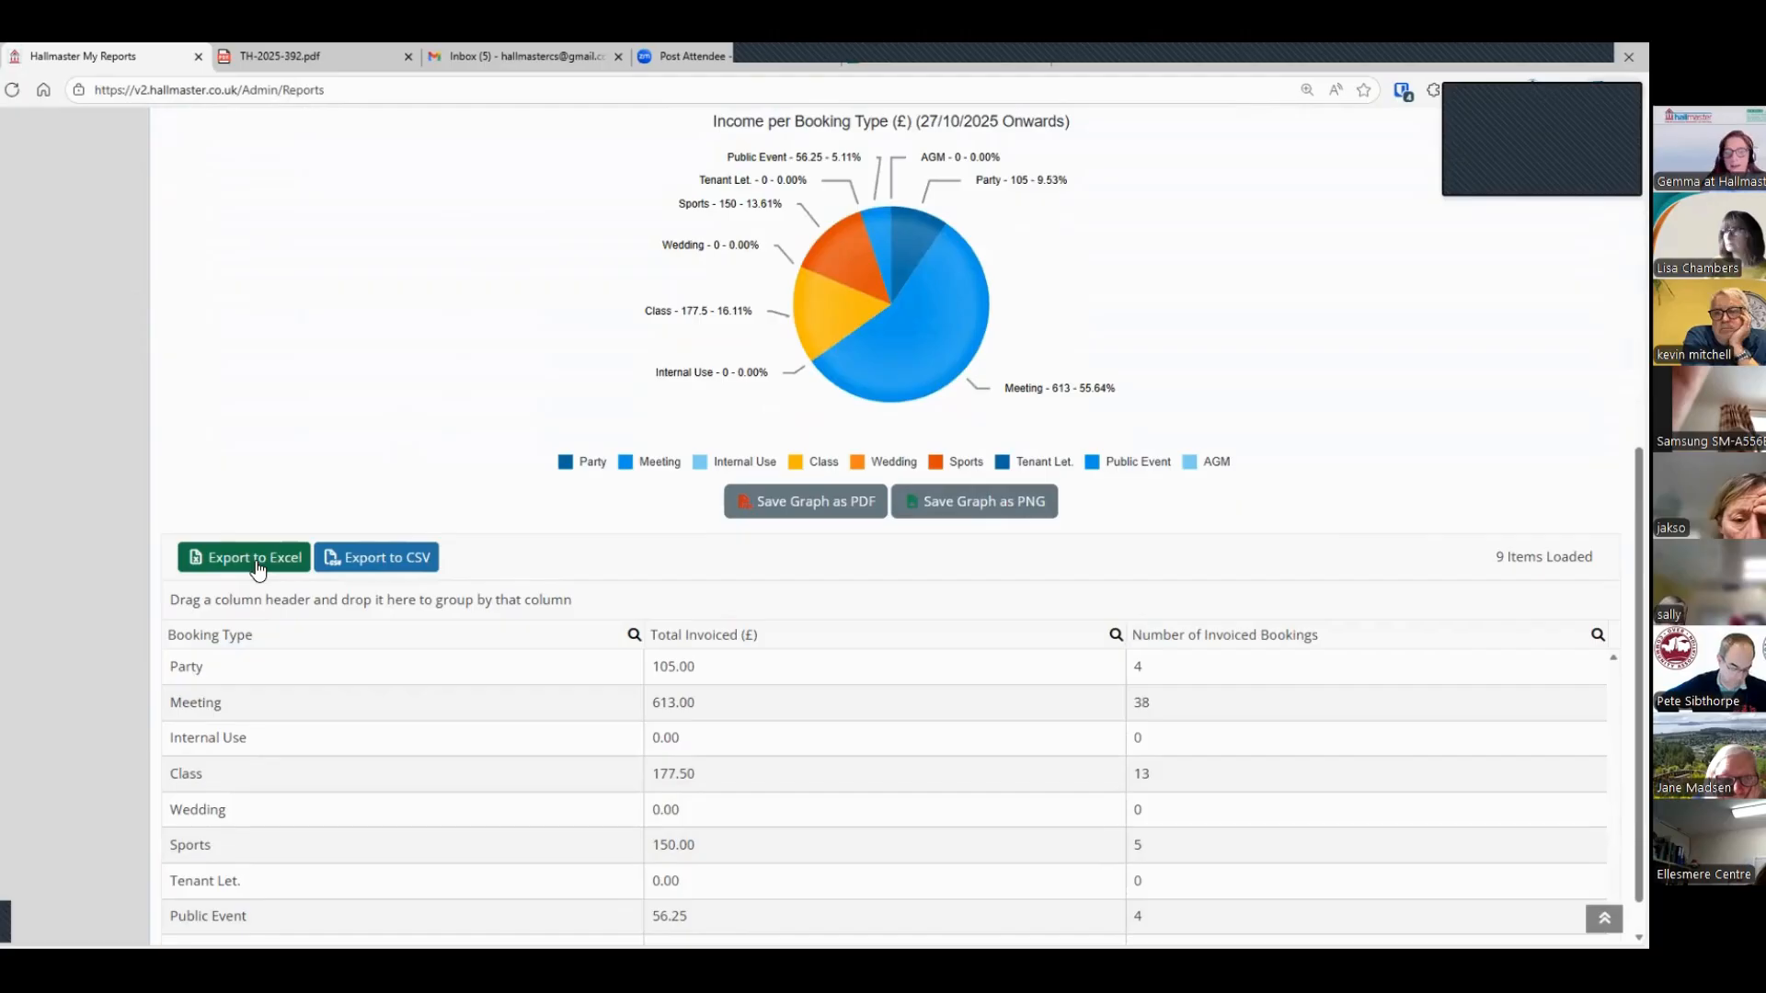
scroll(276, 561, "up", 4)
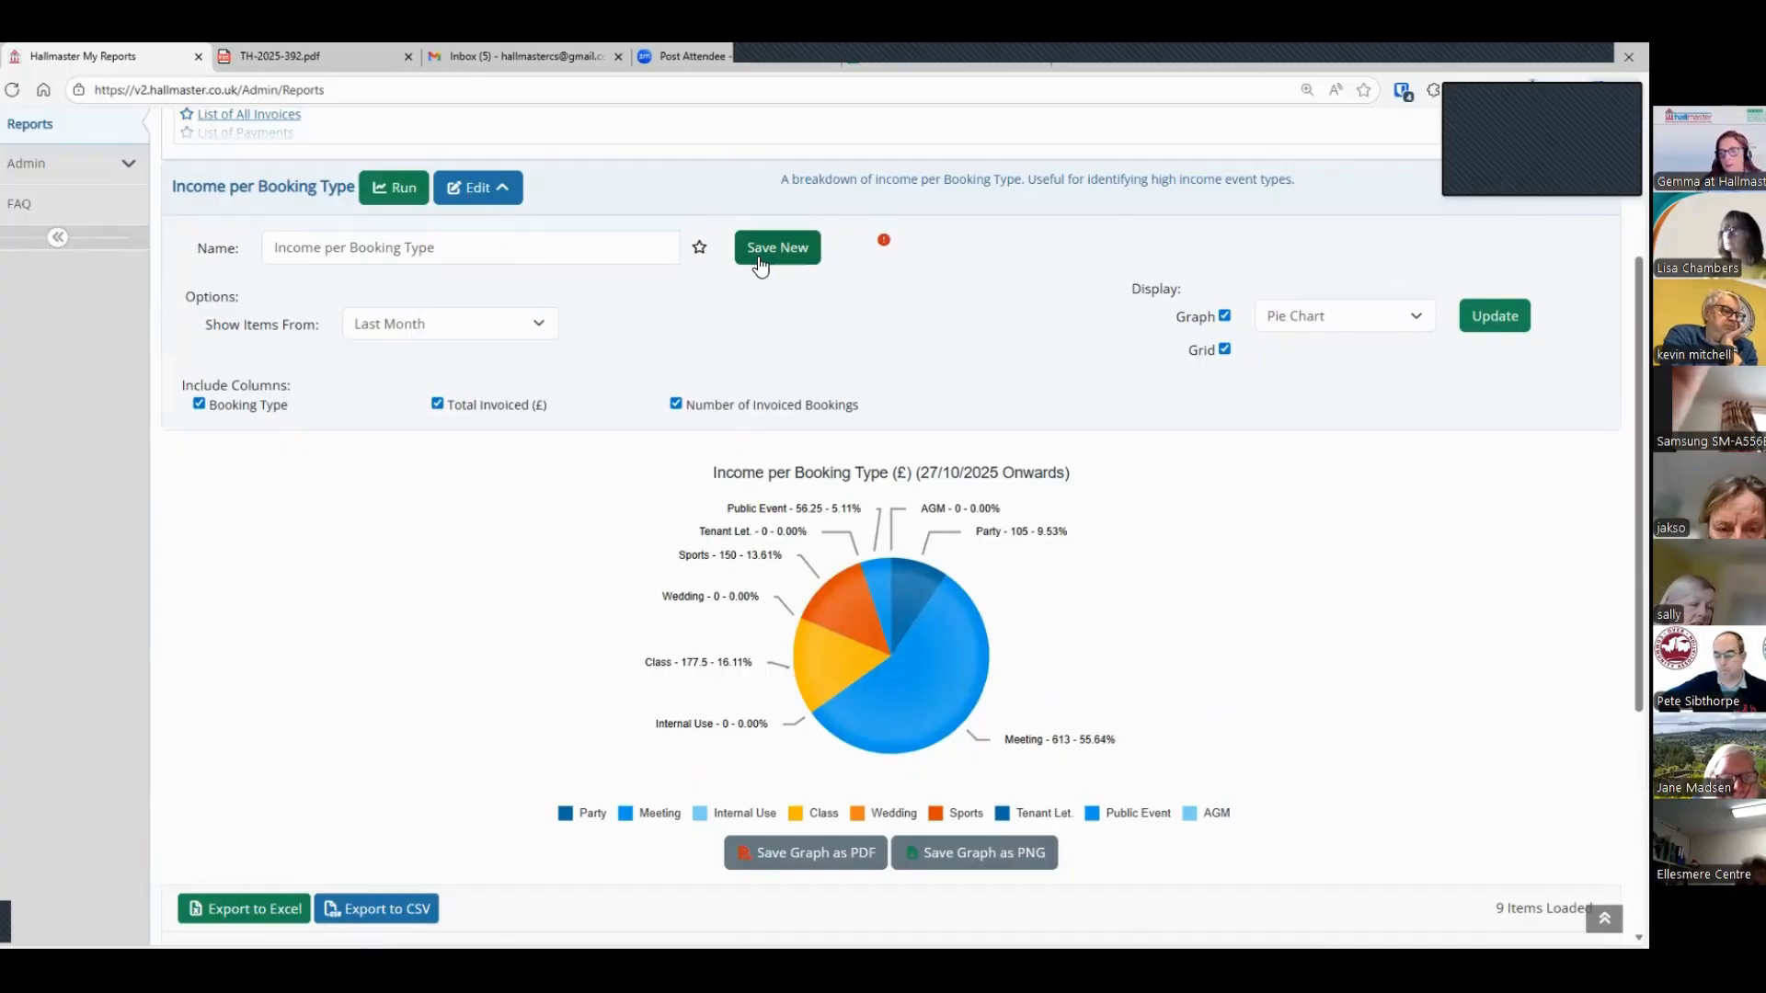
scroll(316, 583, "up", 3)
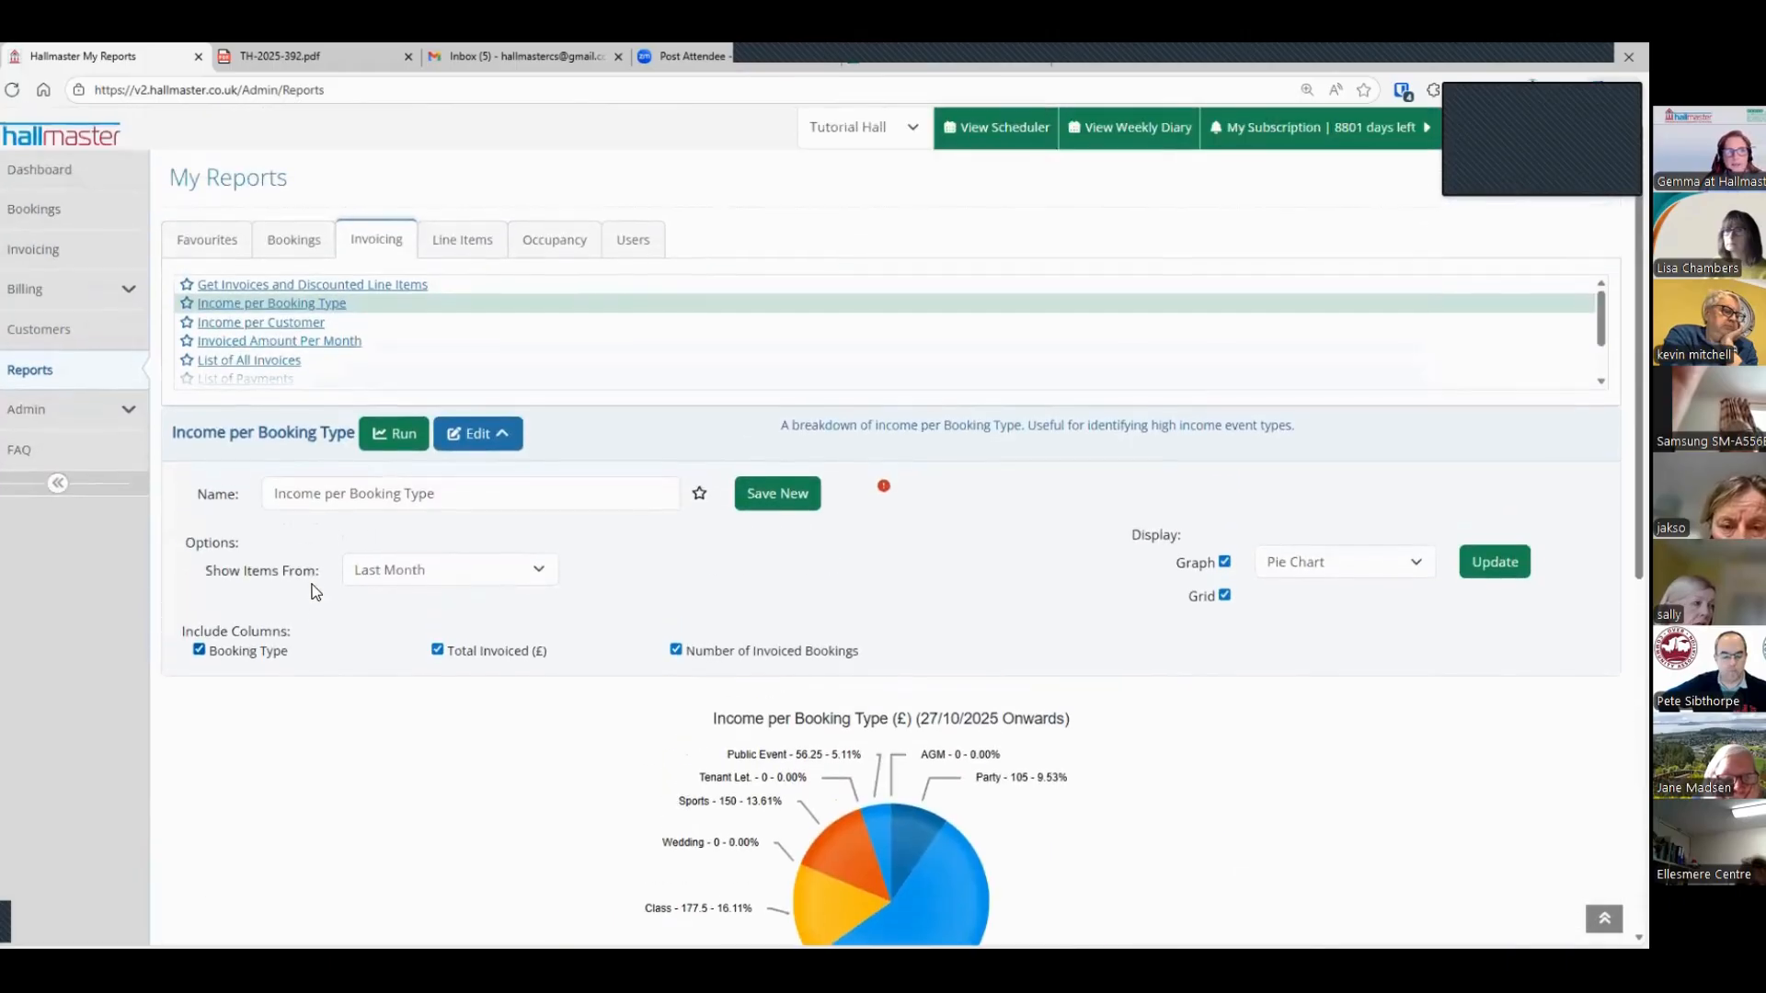
Step: Open the Charges Matrix in the admin settings and examine the room rates for the 01/01/2026 price period
left_click(90, 410)
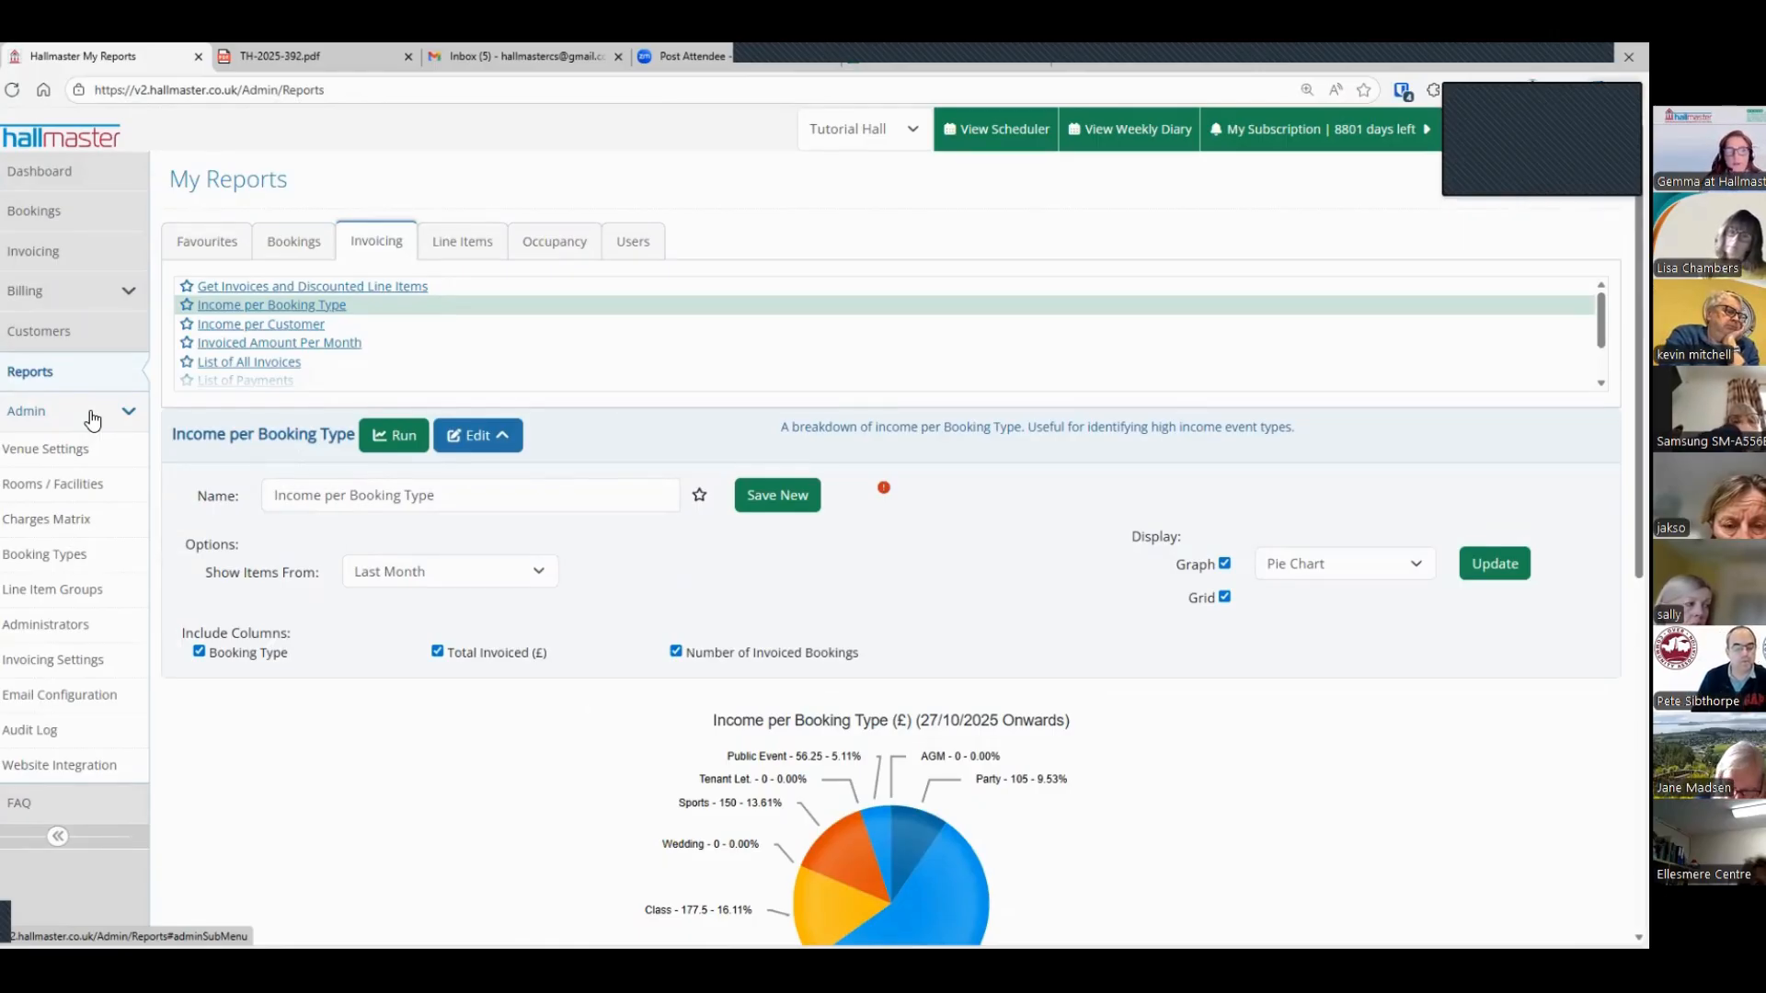
left_click(65, 521)
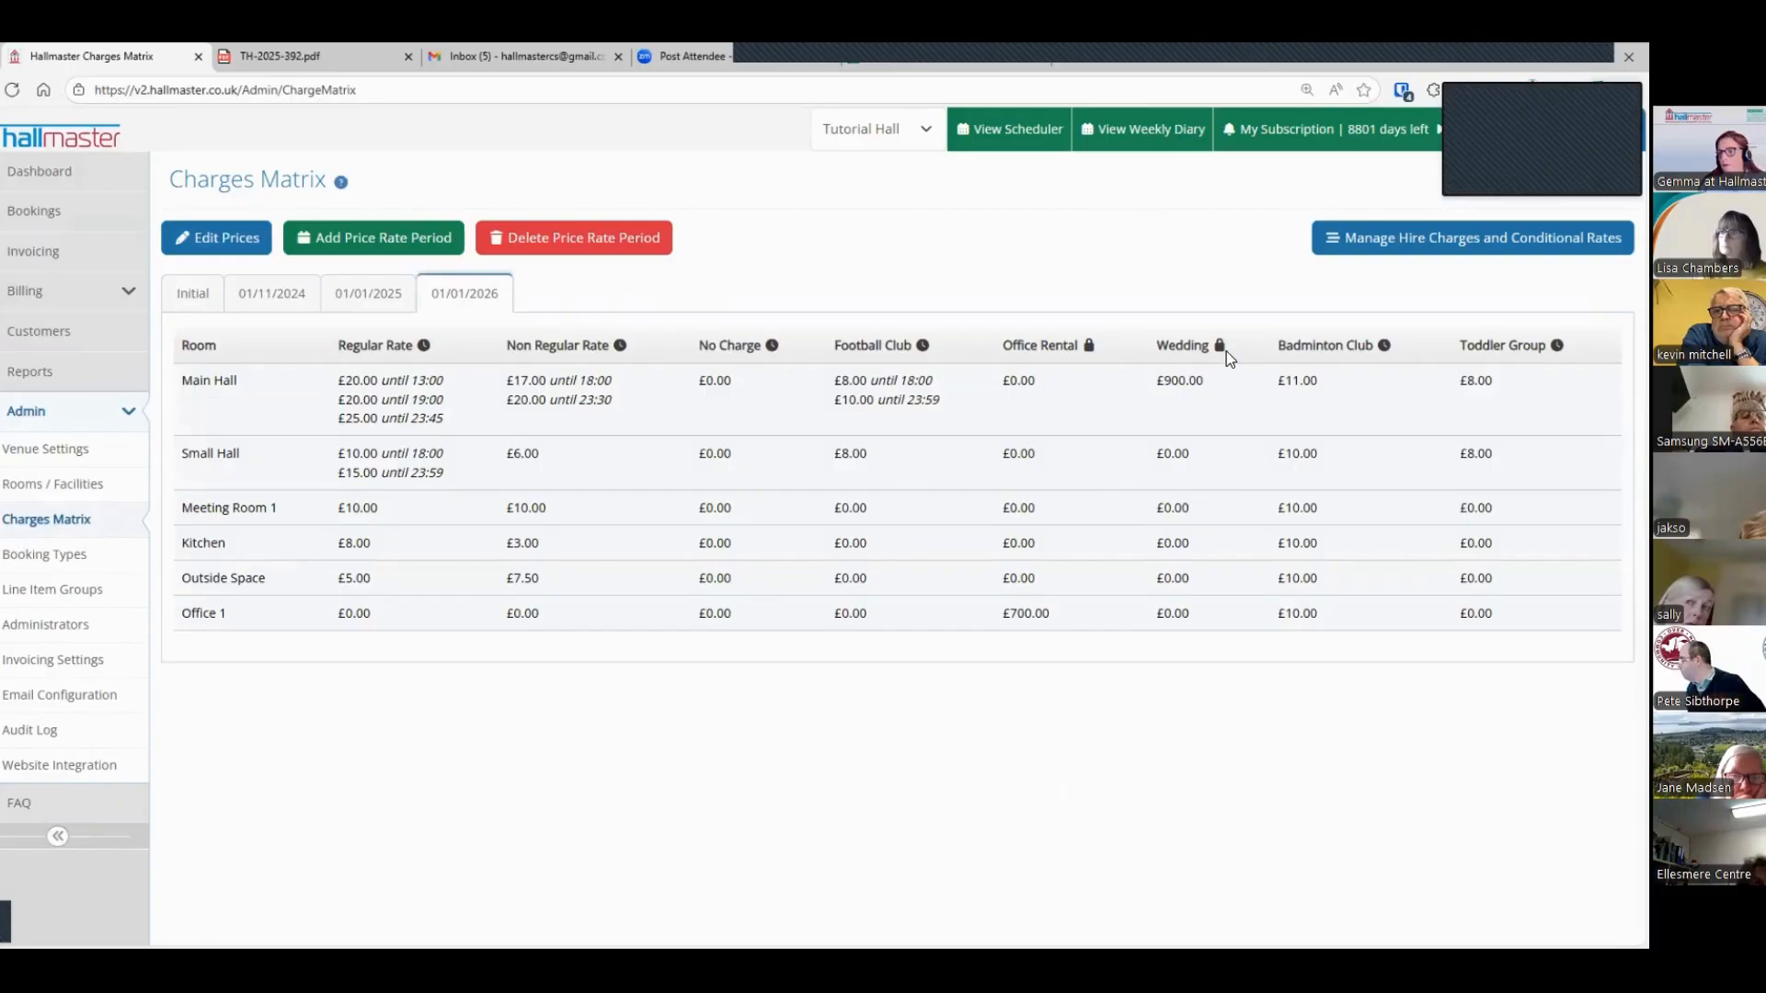
mouse_move(1220, 346)
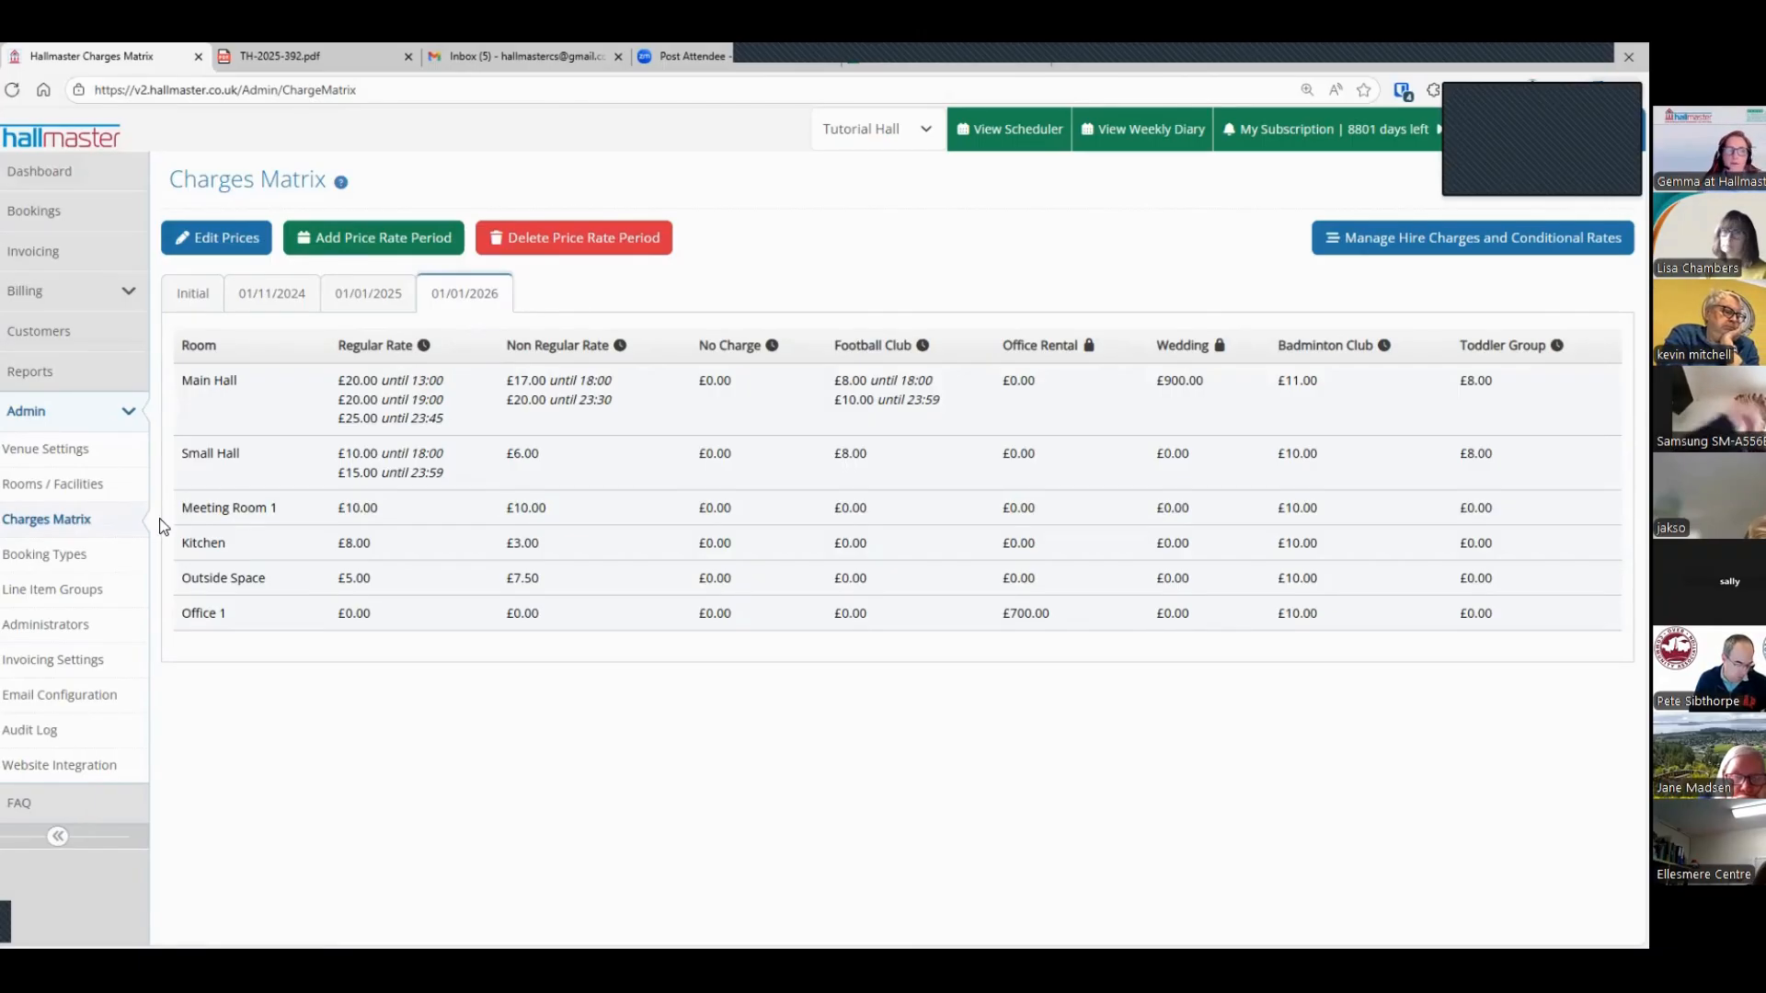
Step: Start a new administrator and assign the Booking role without read-only and the Invoicing role as read-only
left_click(46, 627)
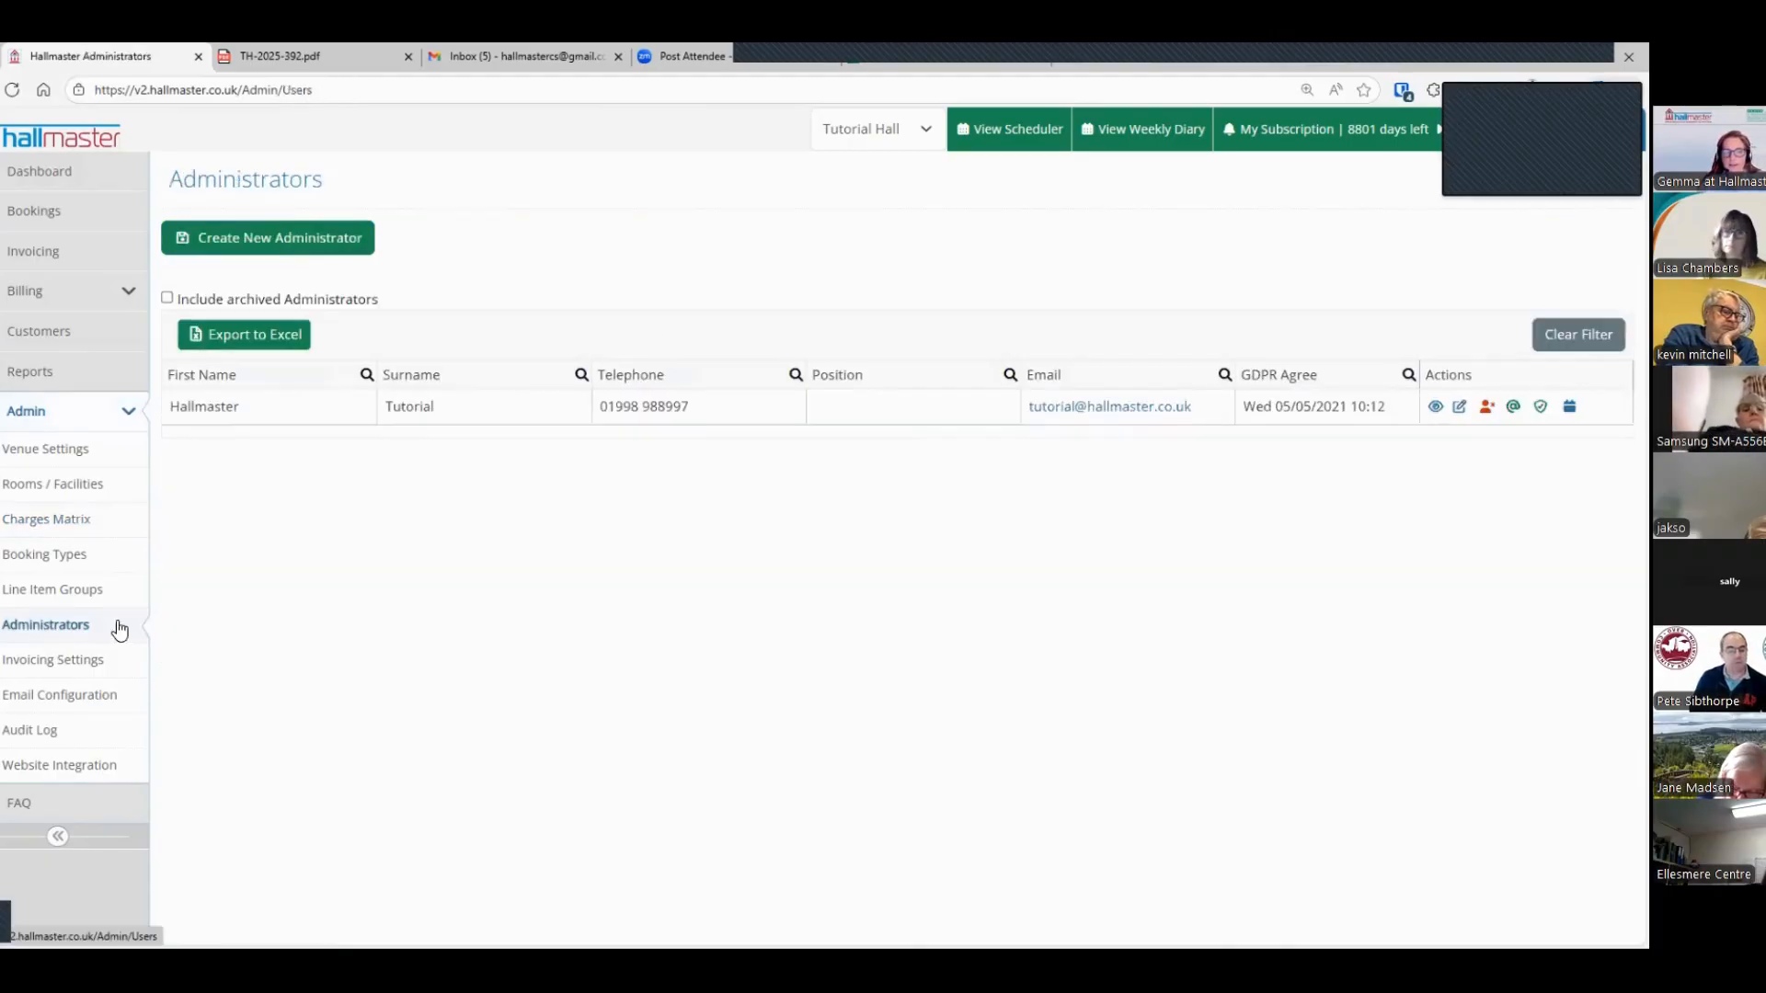
left_click(289, 237)
scroll(483, 383, "down", 8)
scroll(438, 453, "down", 1)
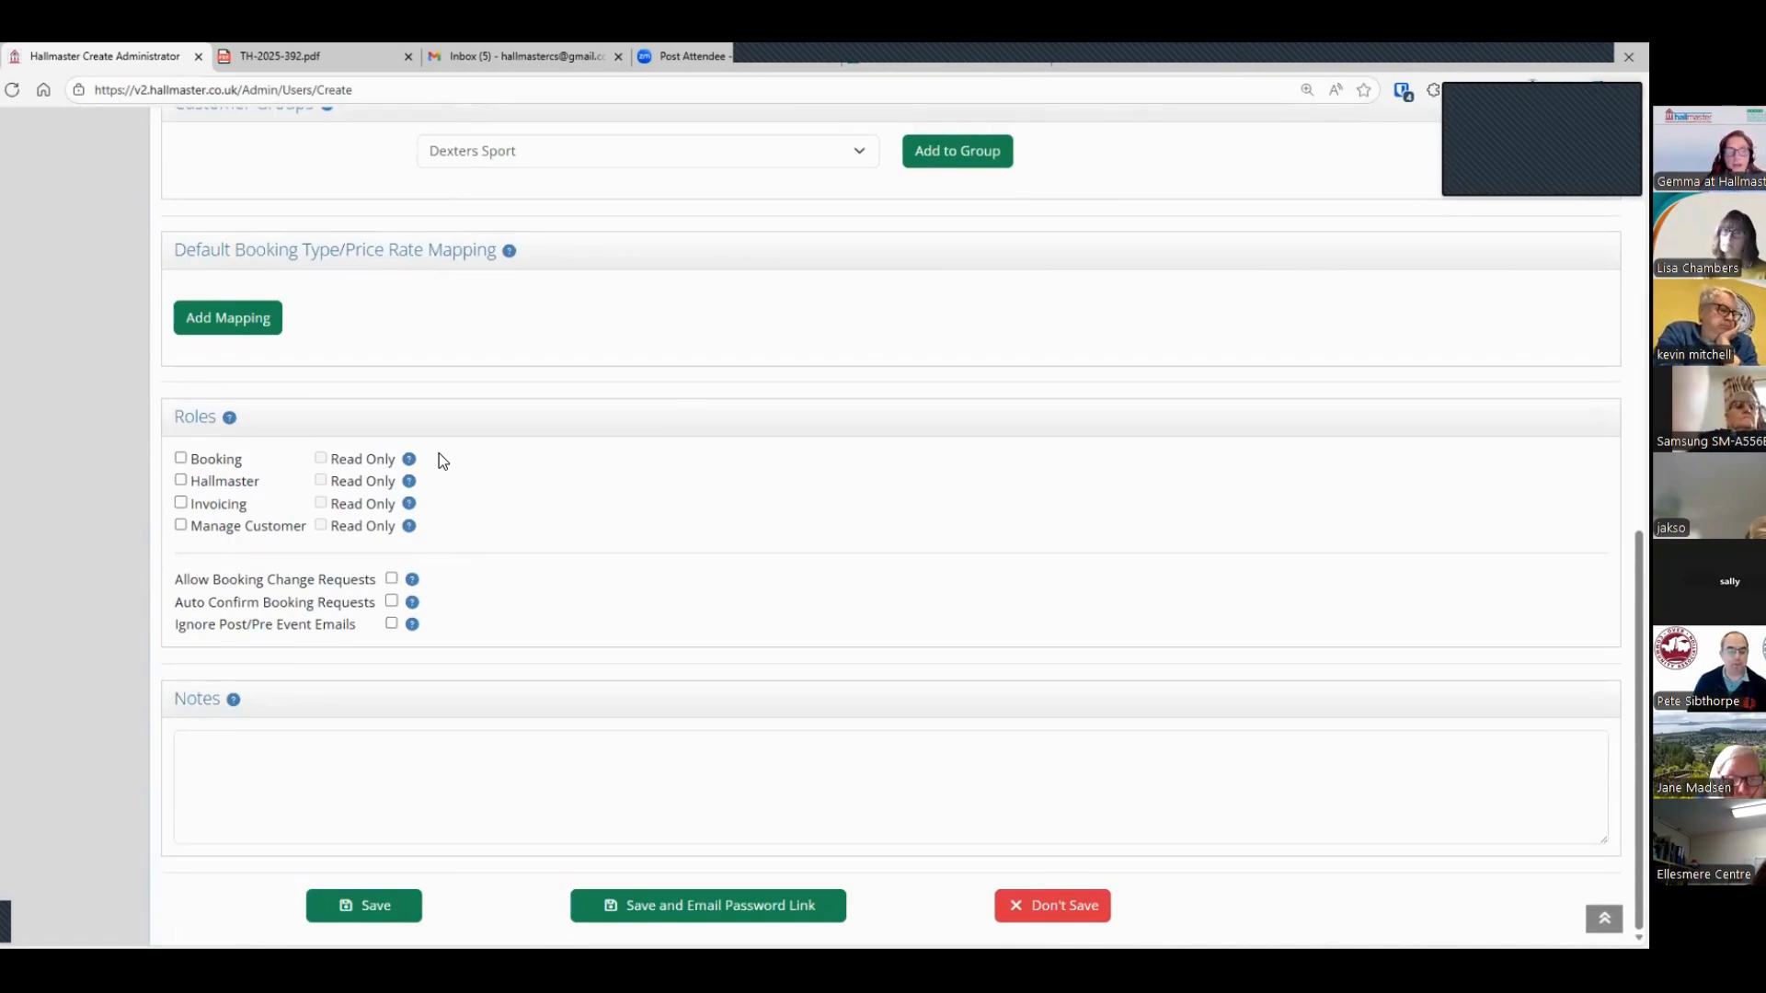
left_click(180, 458)
left_click(320, 458)
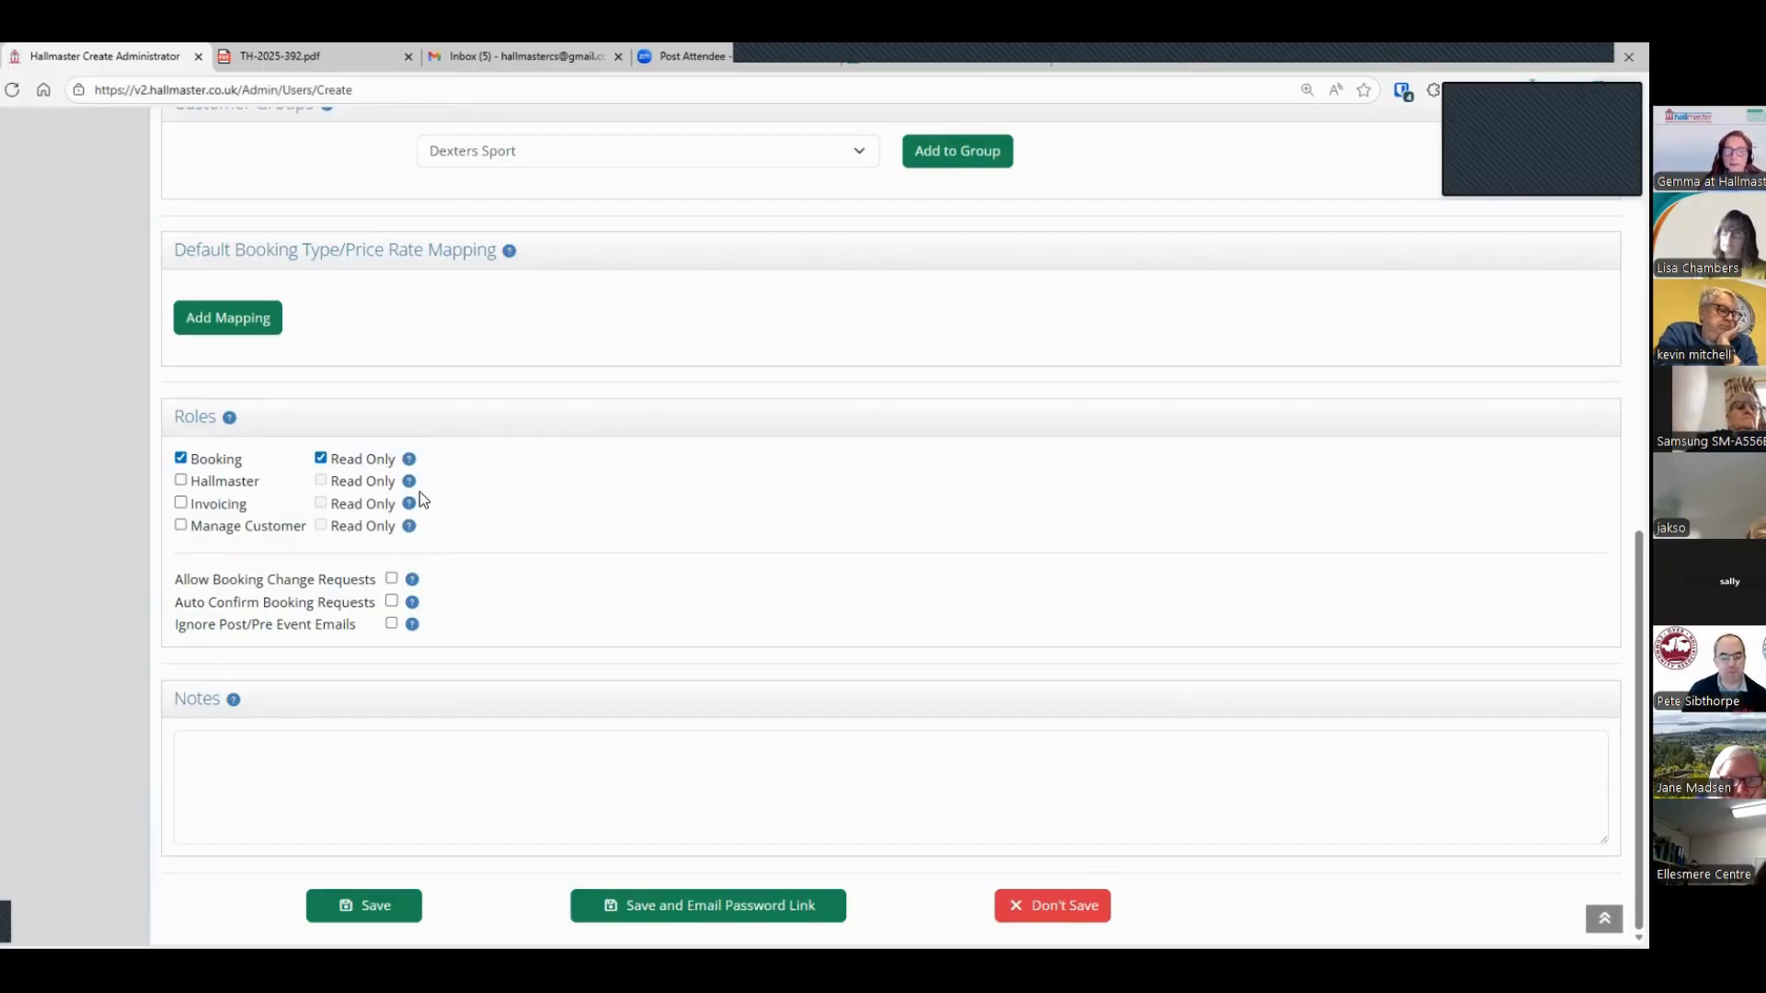
left_click(181, 502)
left_click(321, 504)
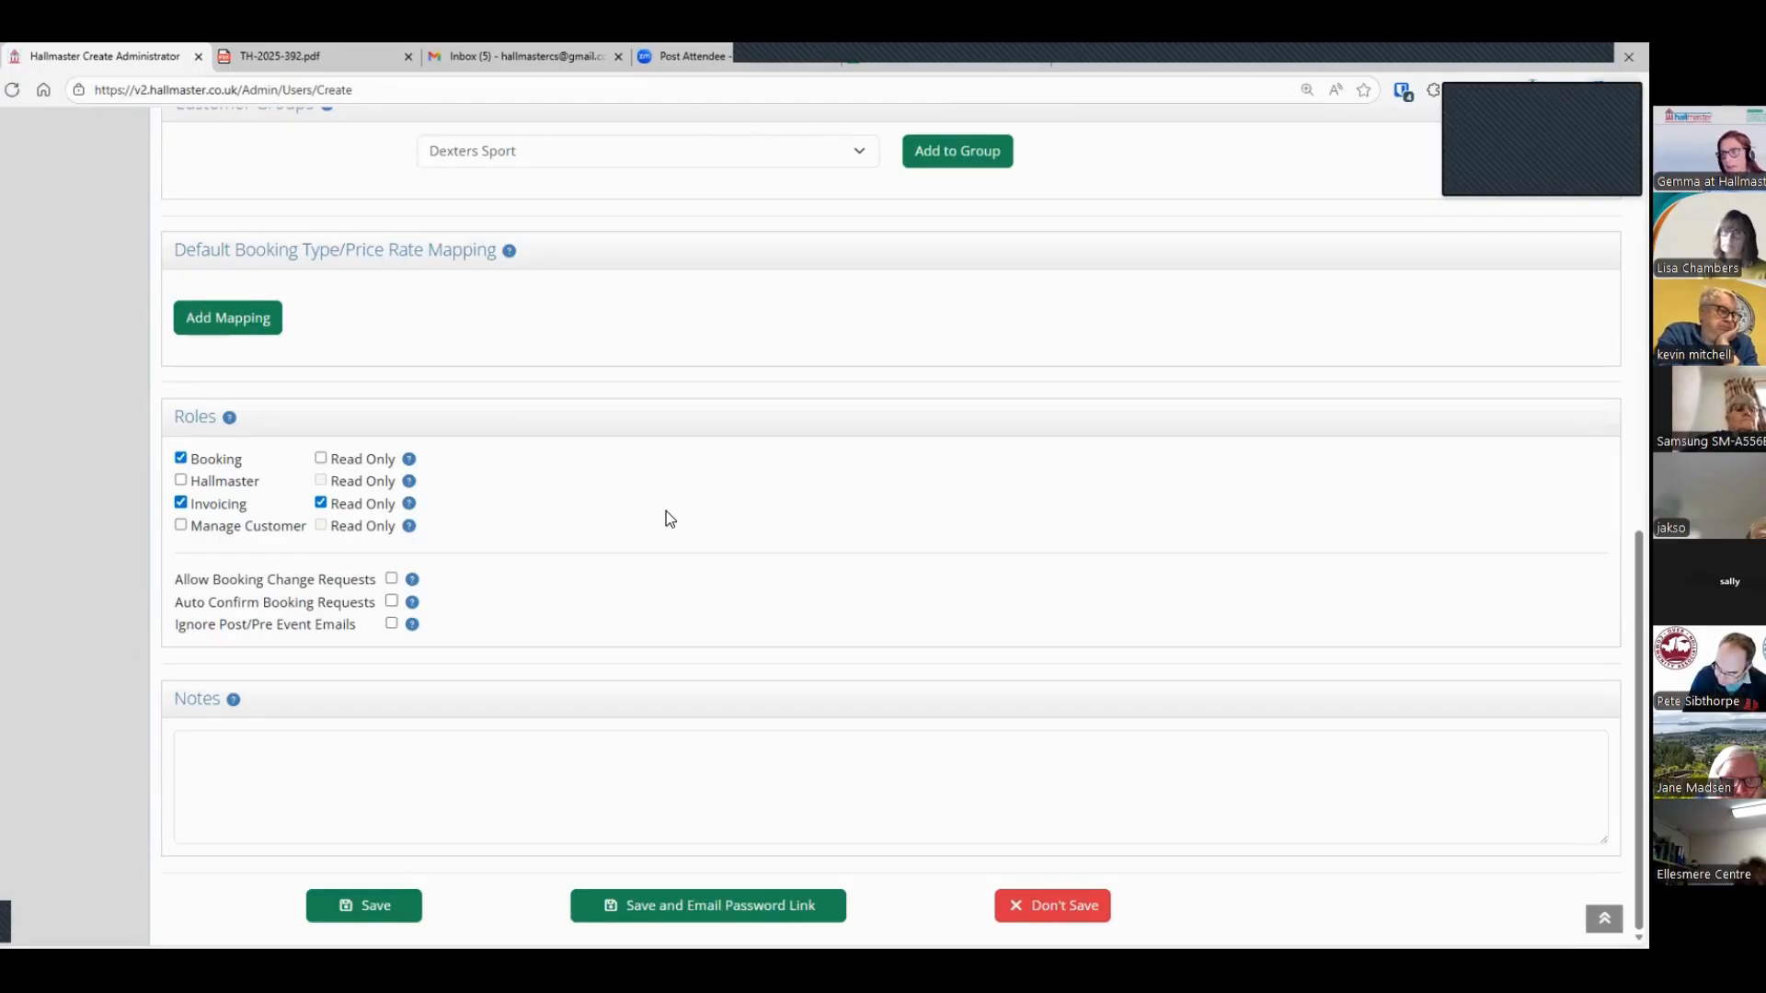
Step: Open the email configuration's booking templates and examine the request sent, request received, pre-event and post-event messages
scroll(666, 511, "up", 6)
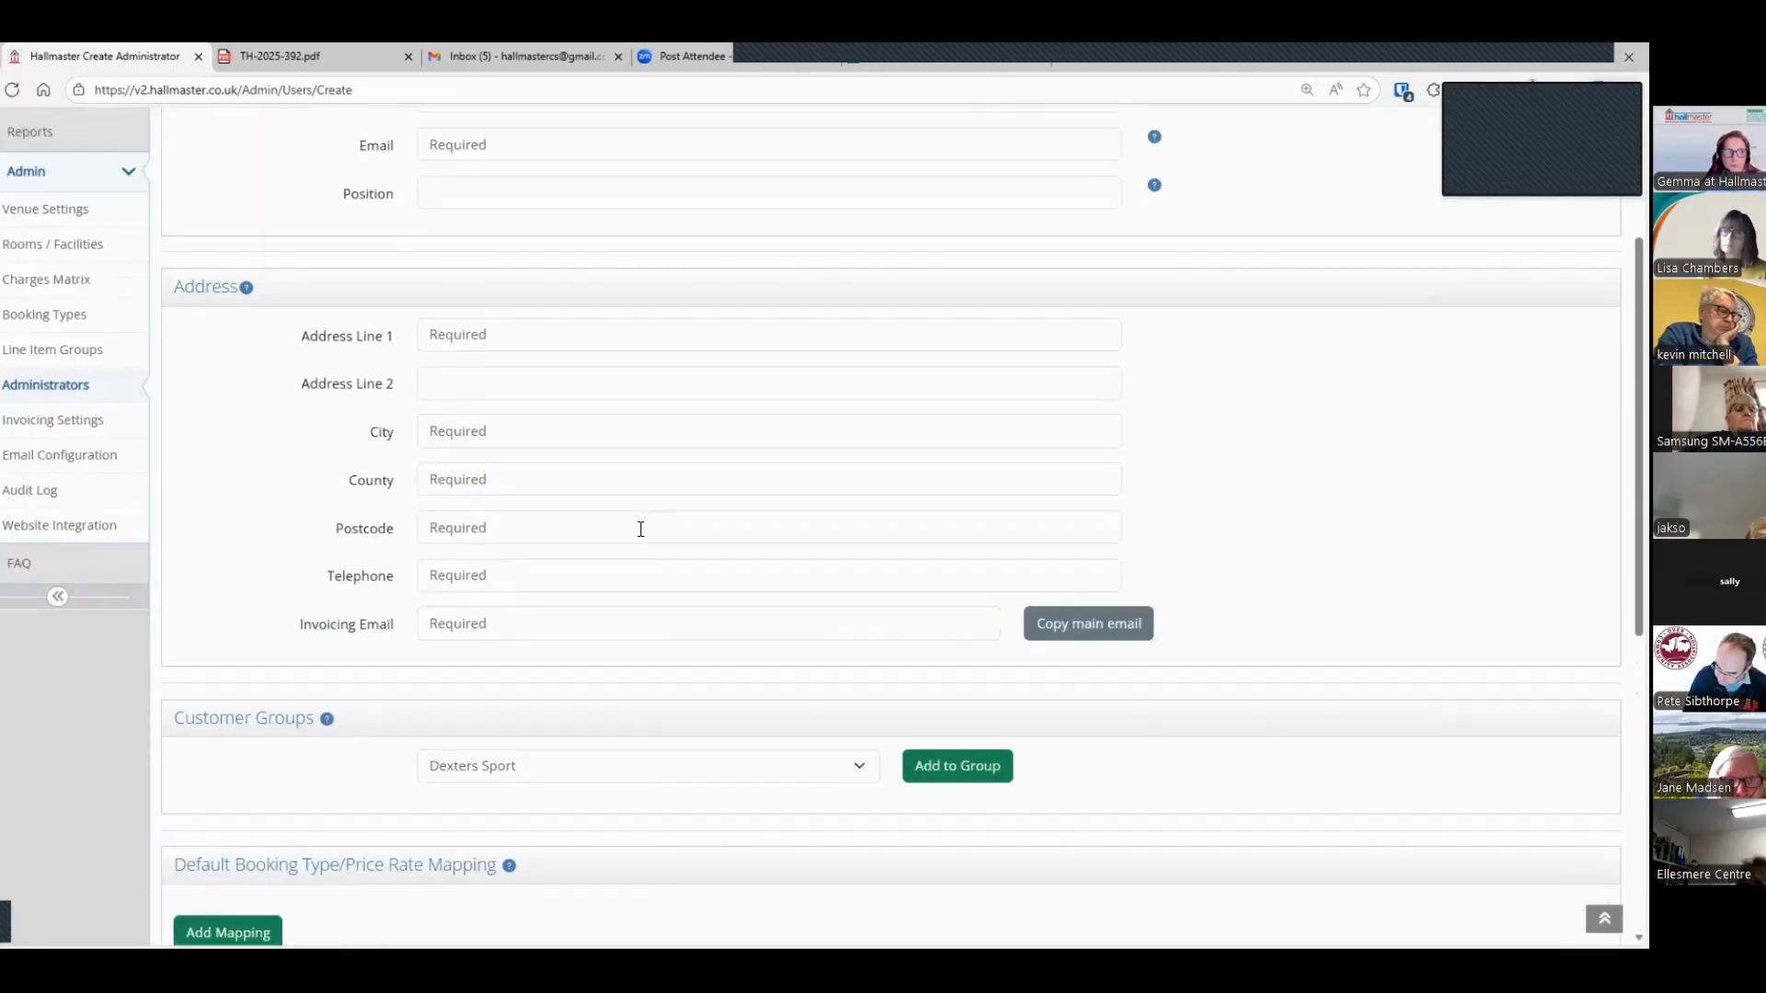
left_click(18, 465)
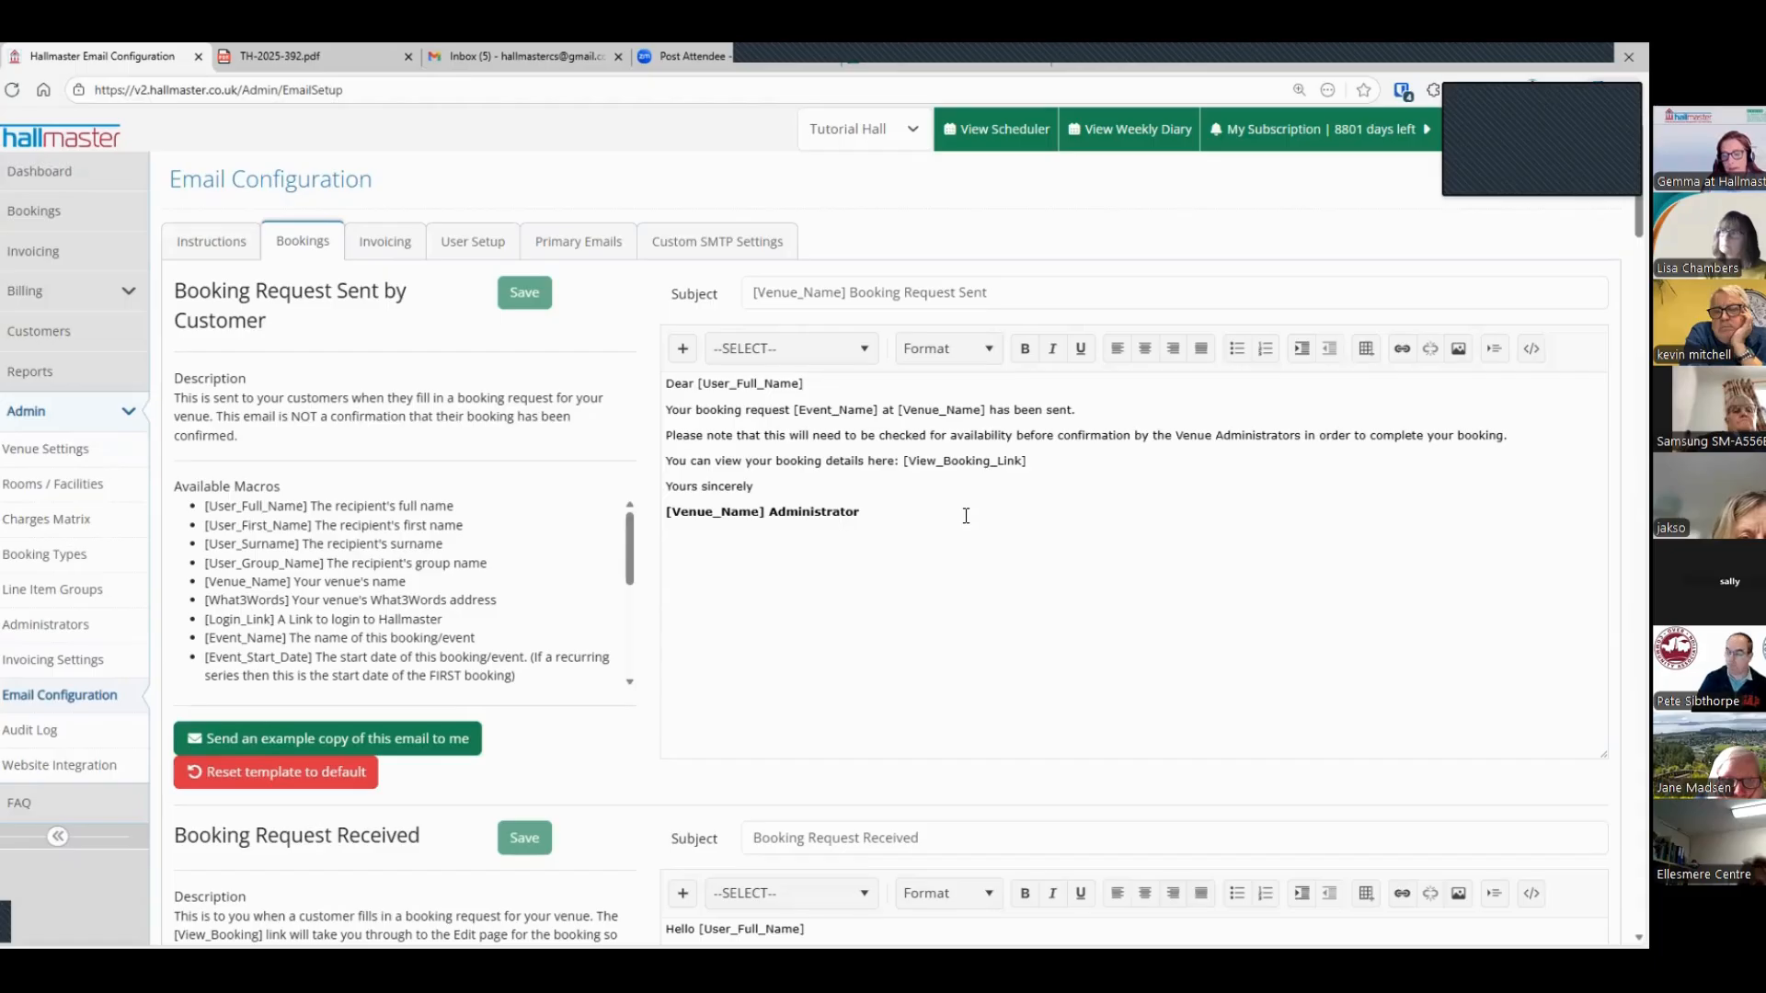
scroll(659, 614, "down", 8)
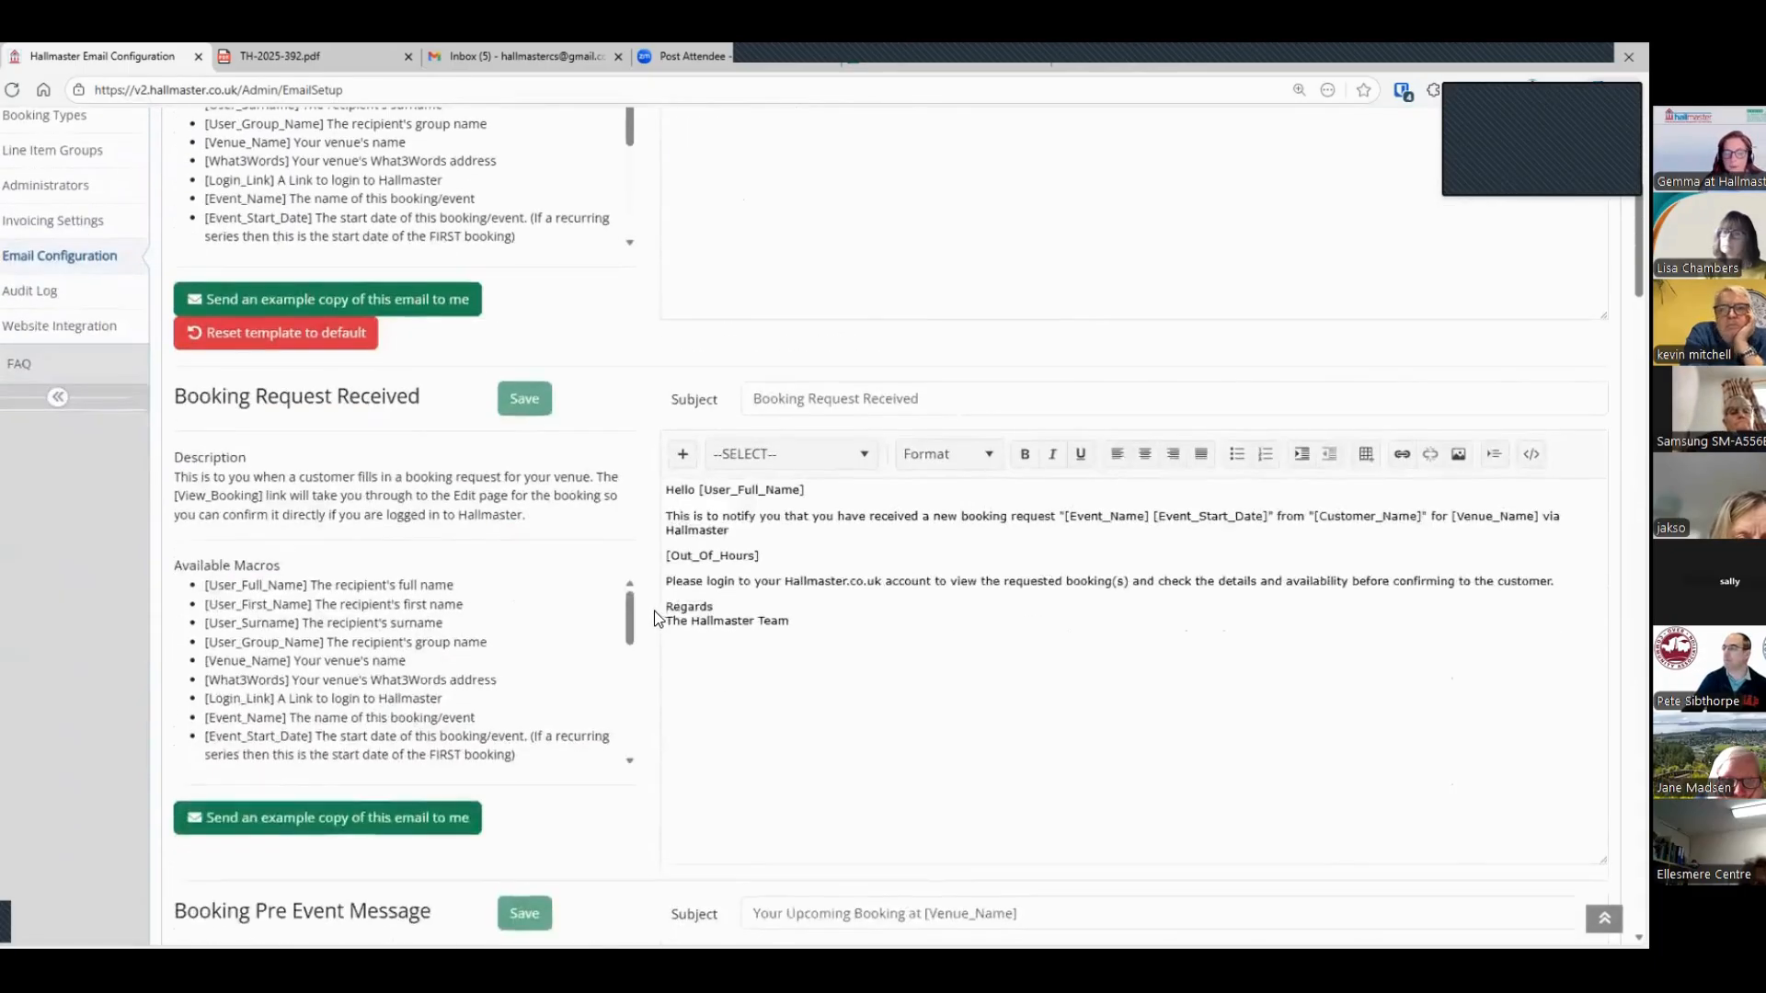
scroll(658, 615, "down", 5)
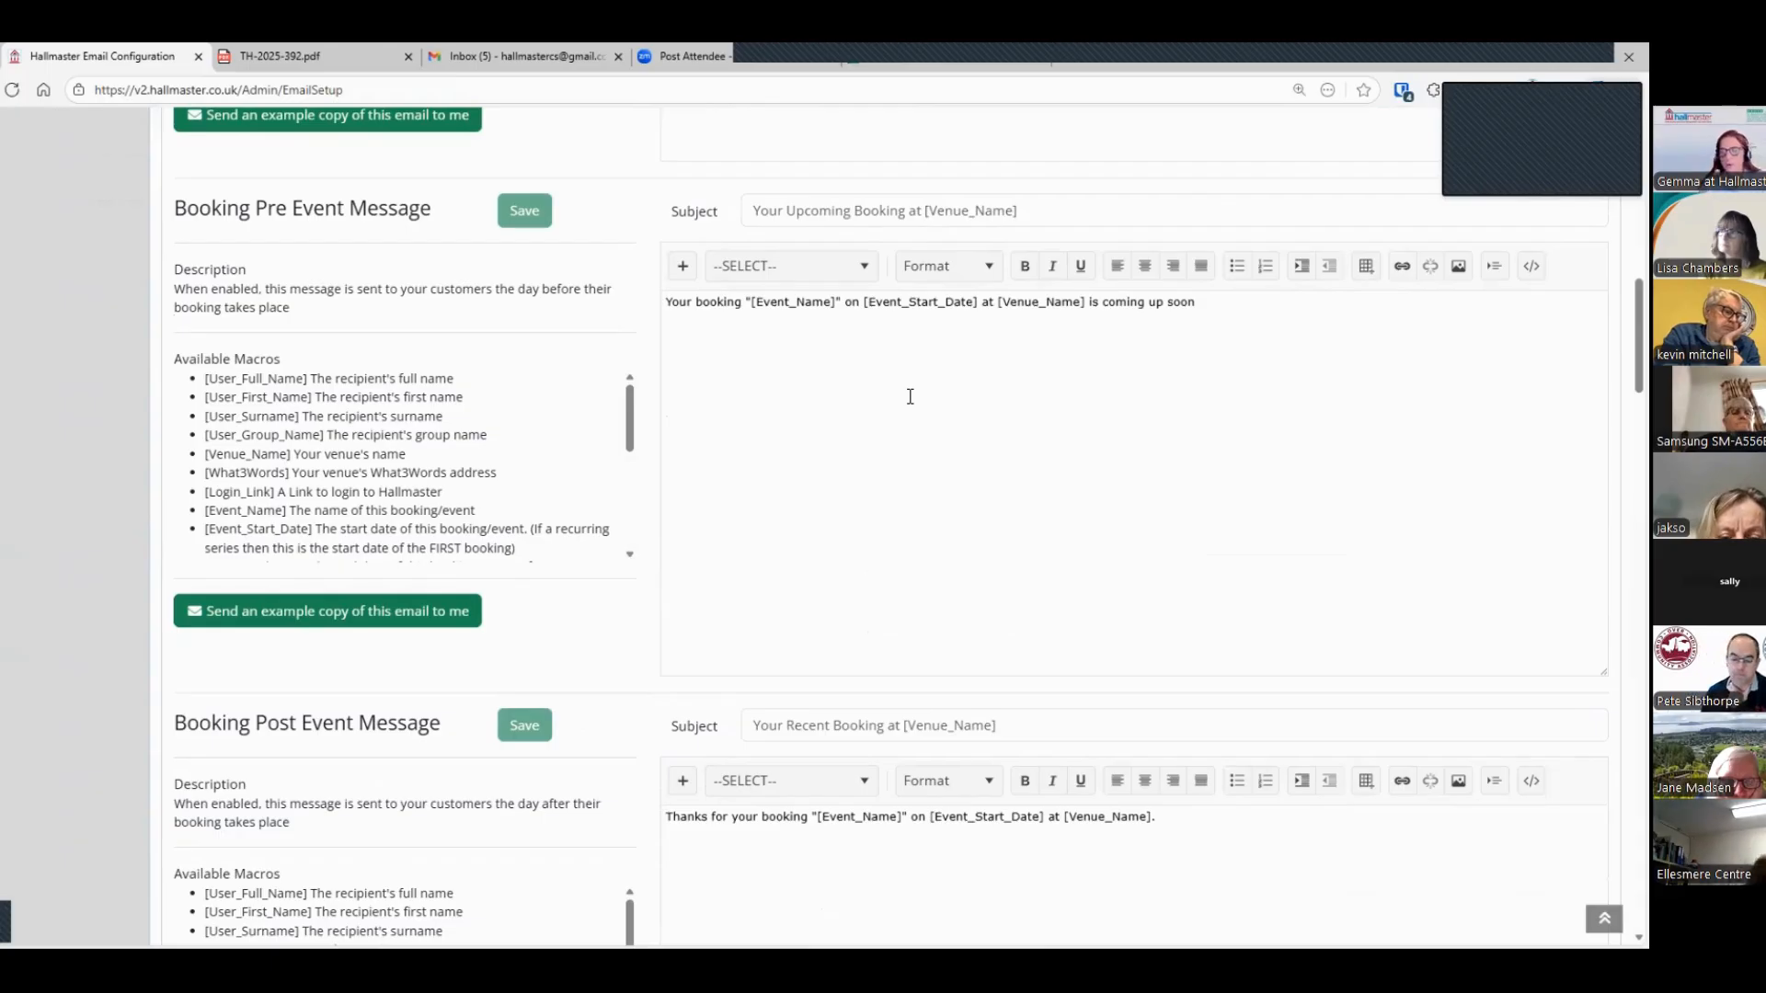
scroll(909, 396, "down", 3)
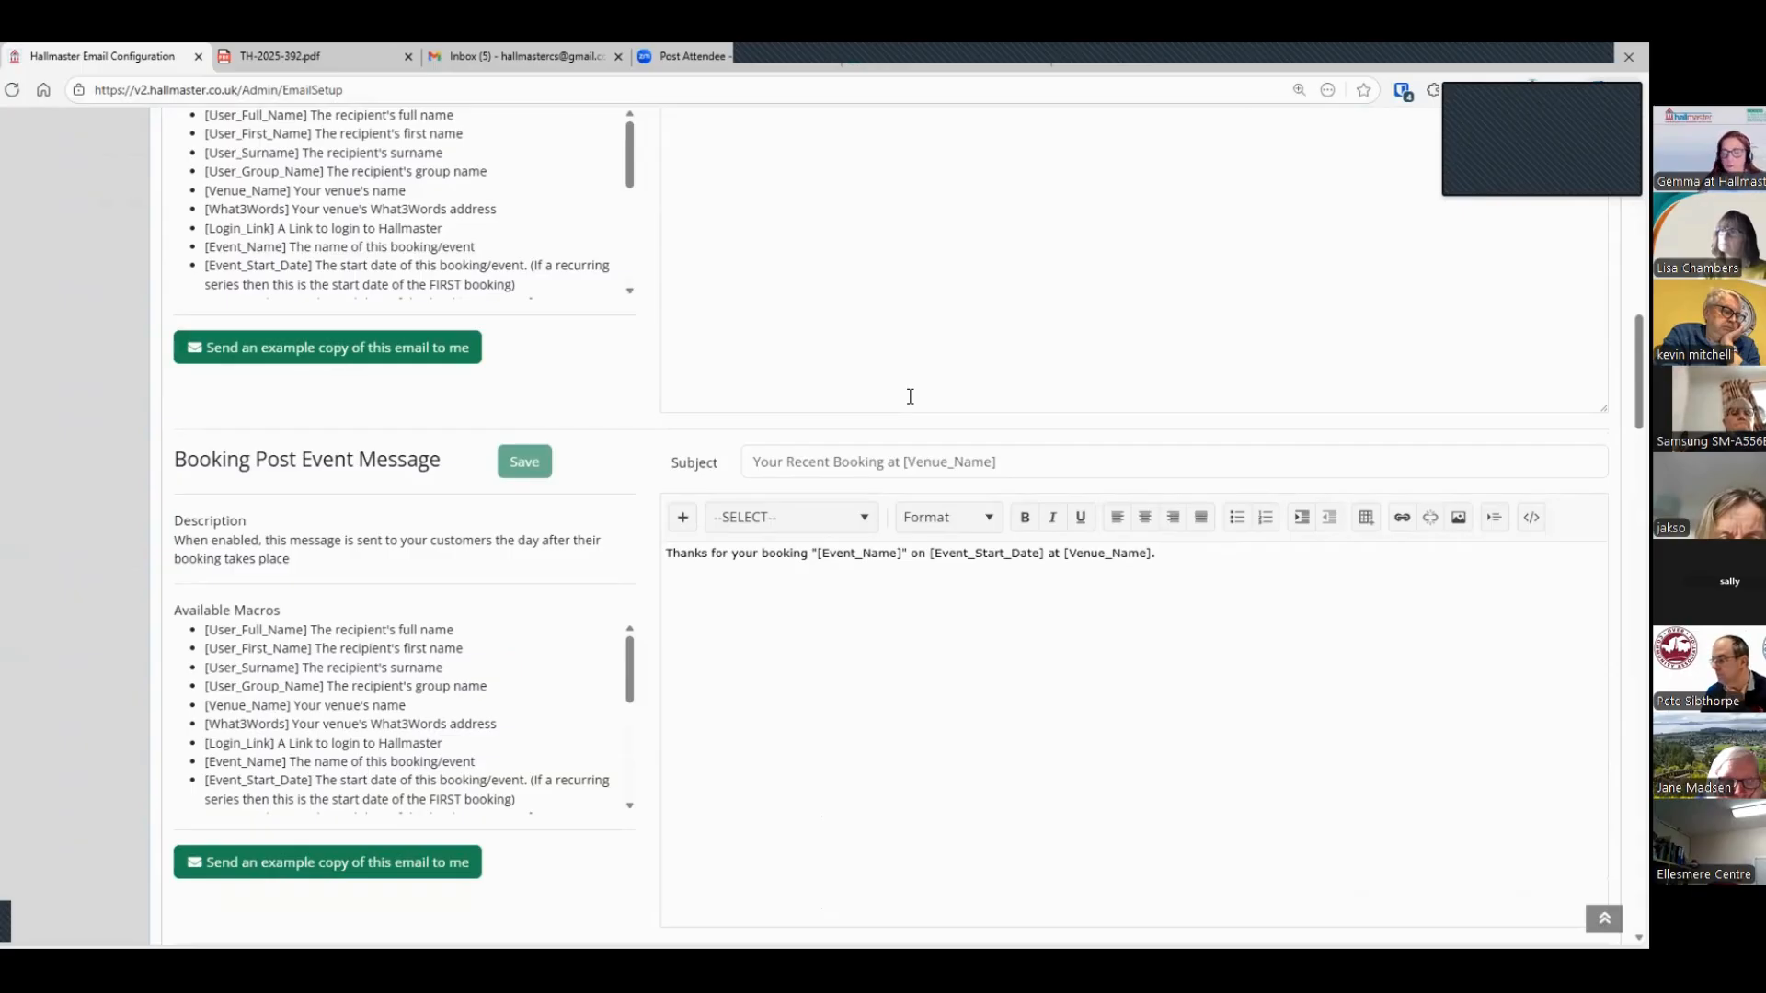
Step: Open the admin audit log and review the administrator activity recorded from today onwards
scroll(294, 523, "up", 12)
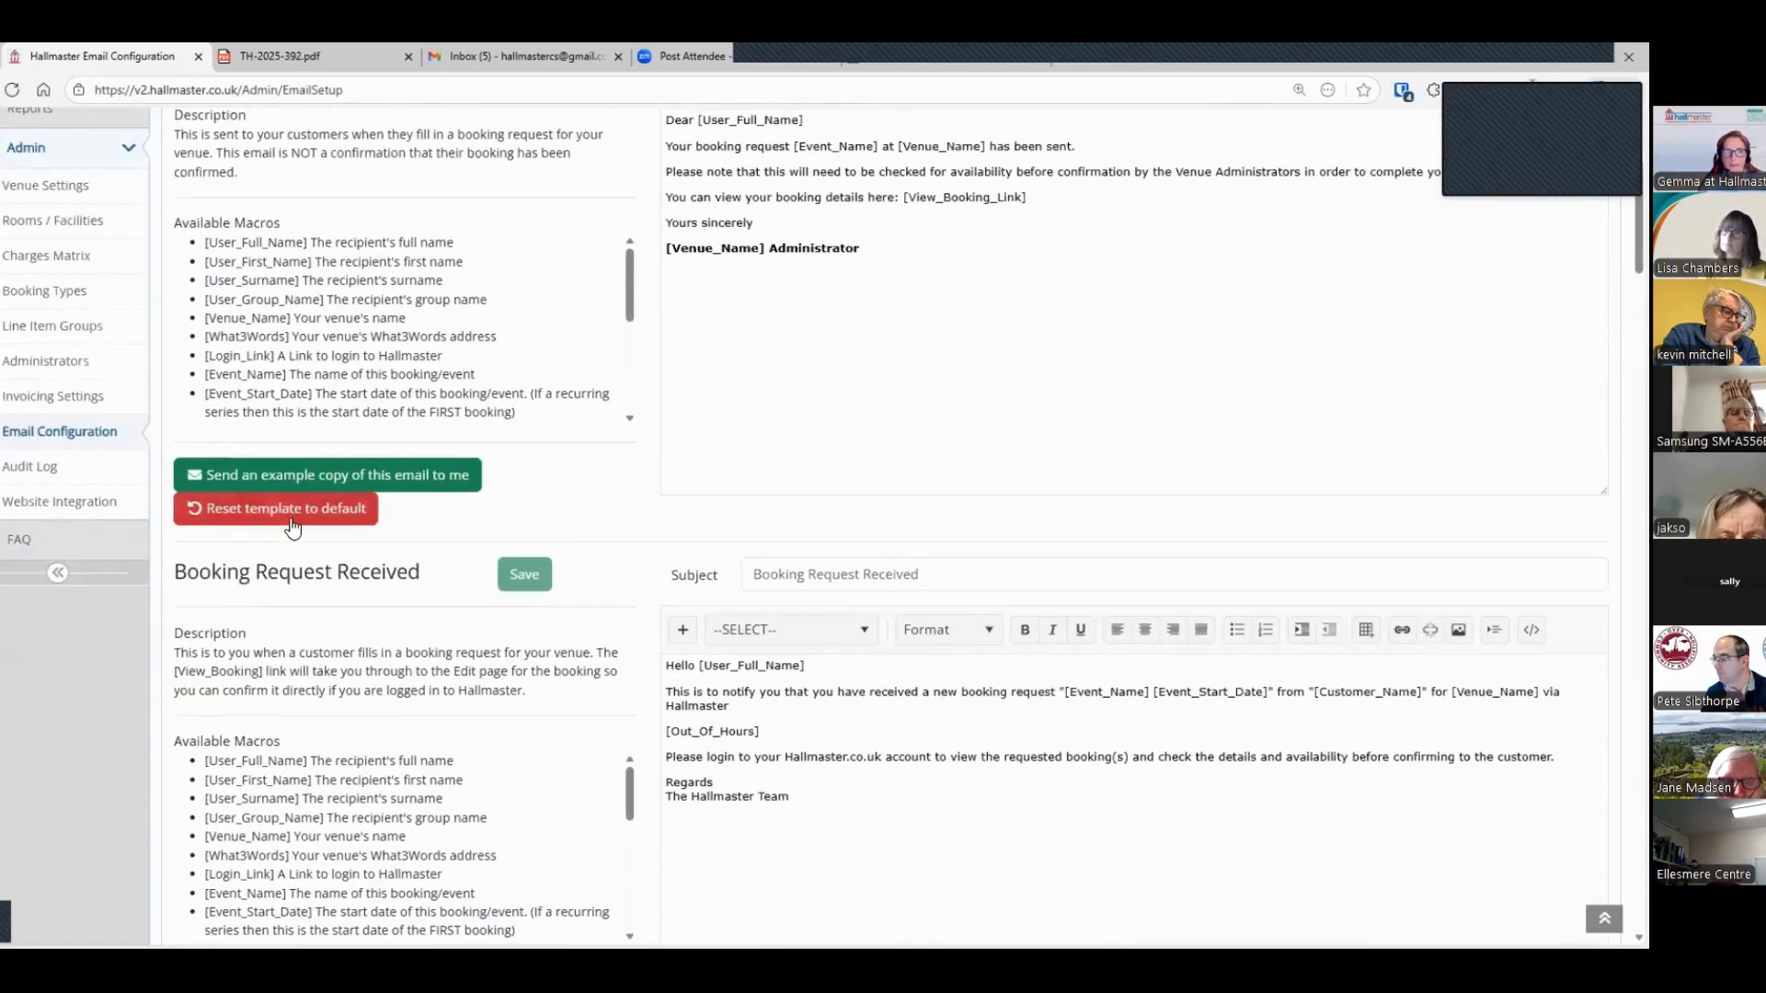
left_click(39, 469)
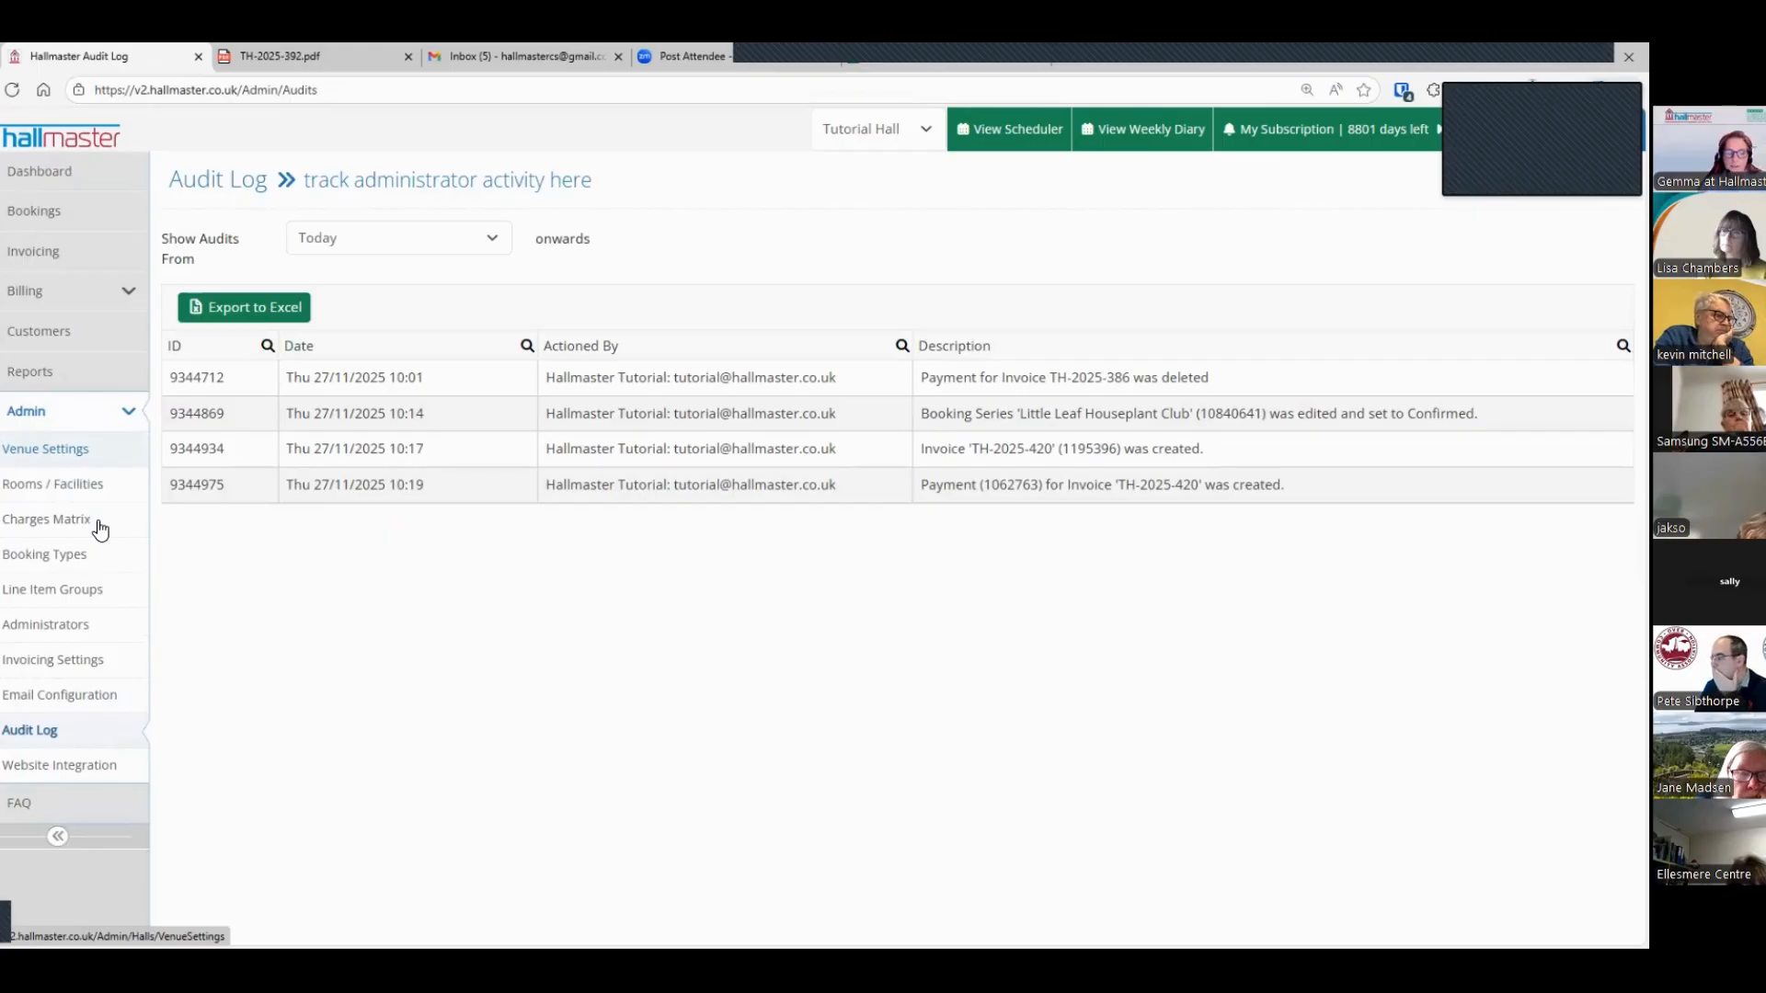
Step: Open the Scheduler panel in the website integration settings and examine its options and its iframe, URL and QR code sharing formats
left_click(32, 772)
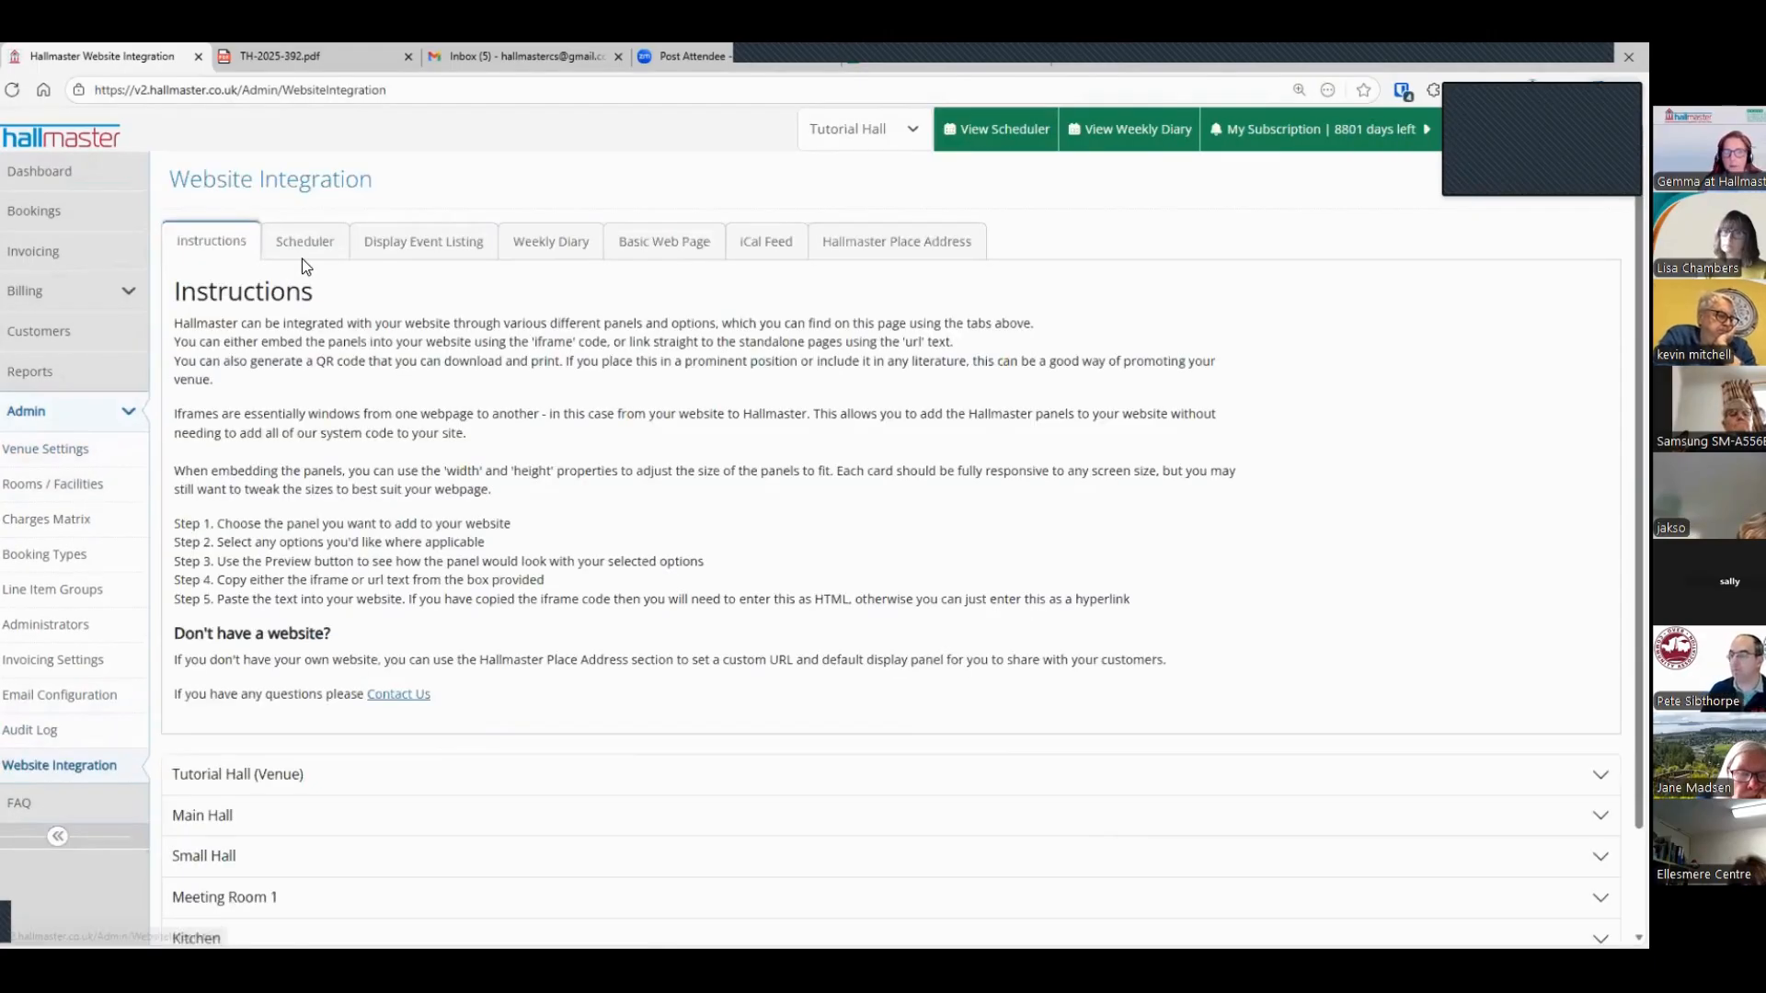
left_click(306, 245)
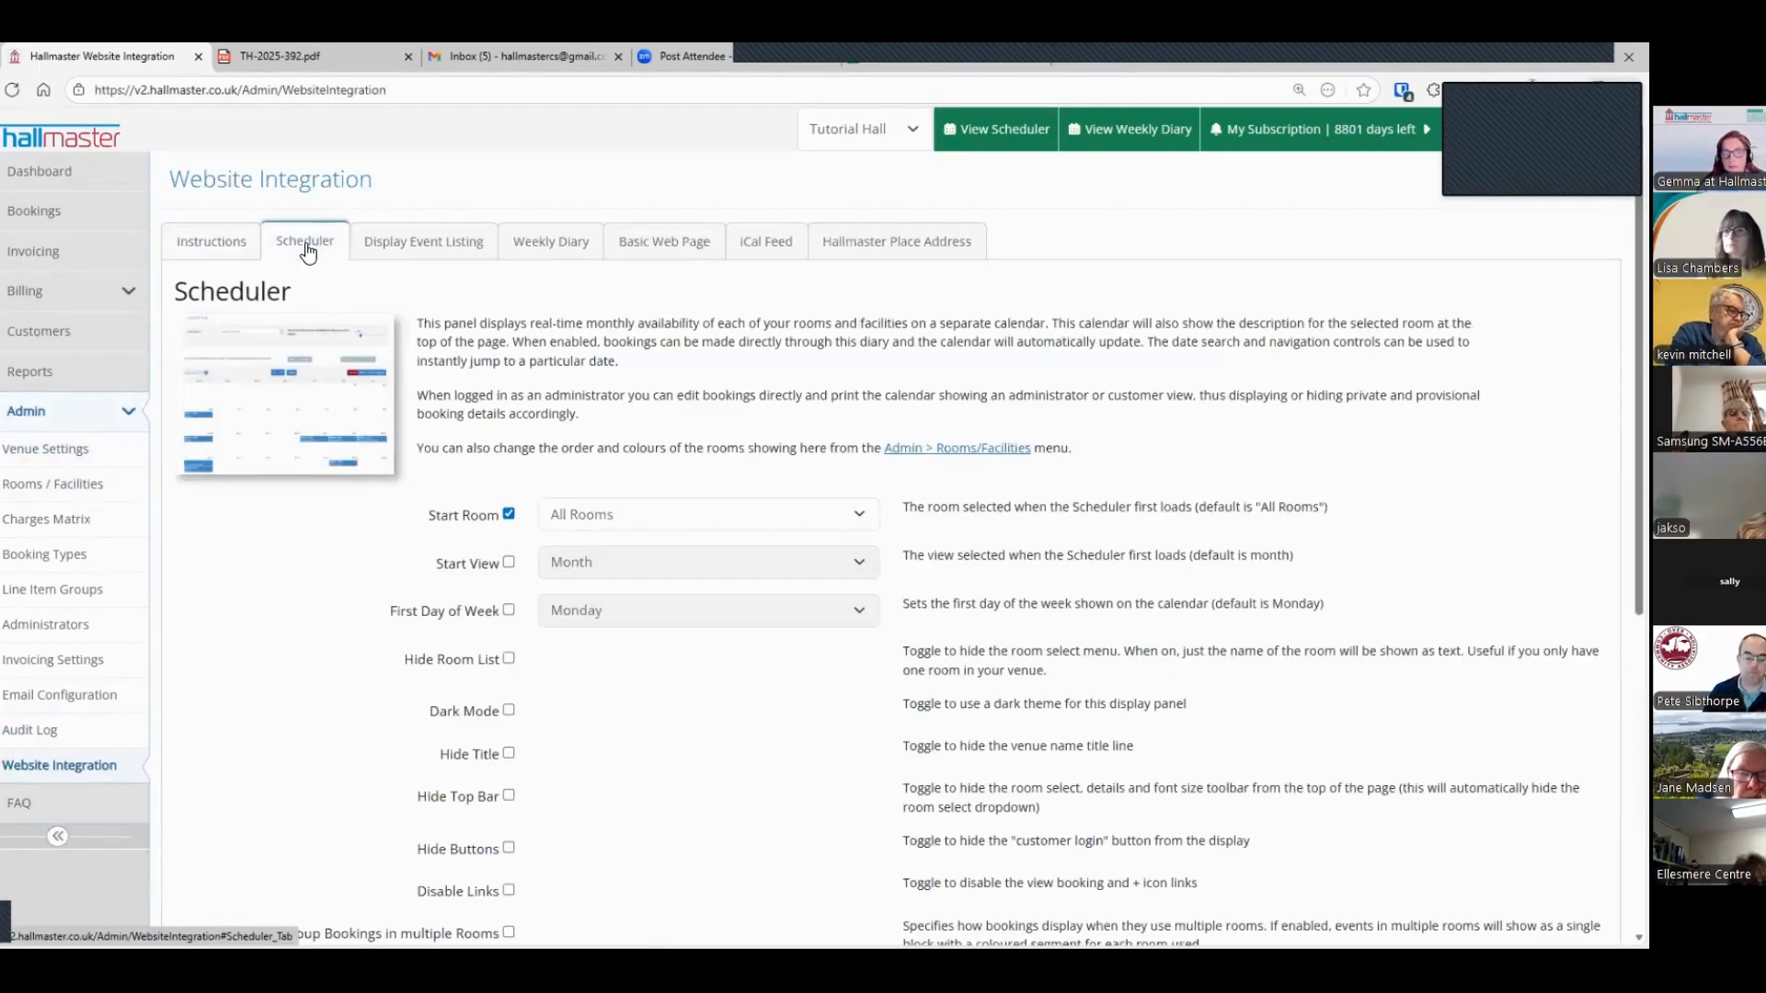
scroll(404, 428, "down", 5)
scroll(404, 430, "down", 1)
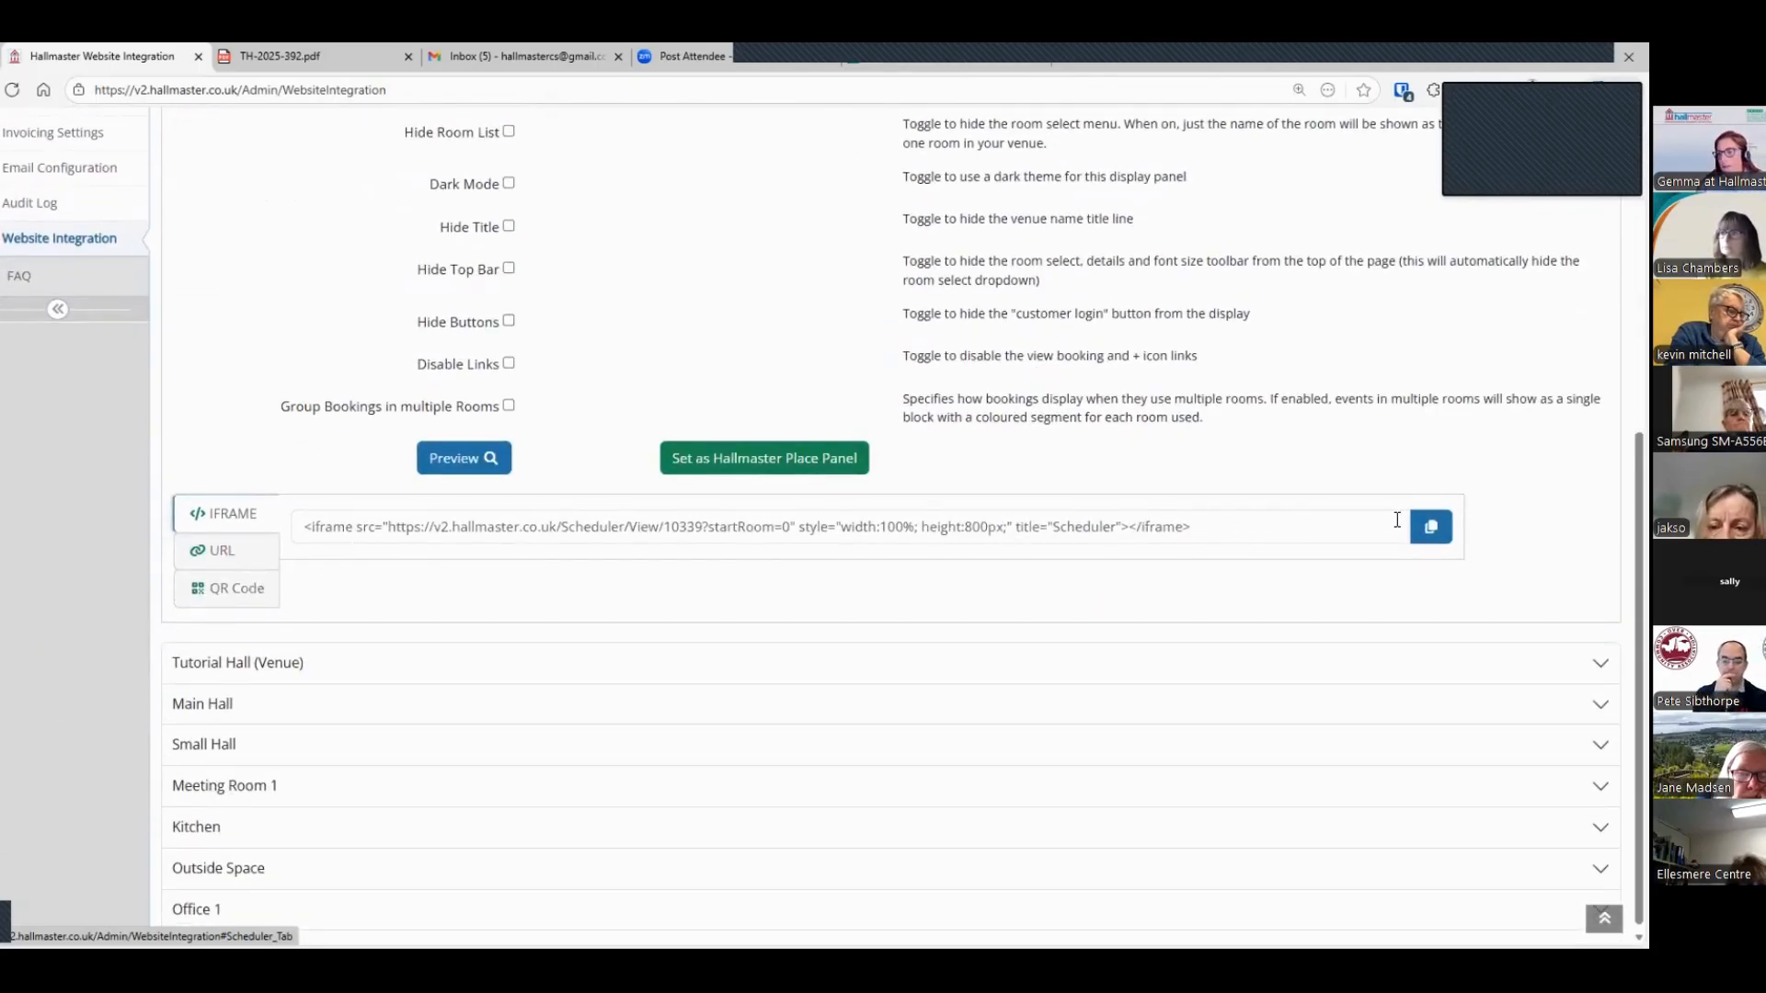
left_click(1429, 532)
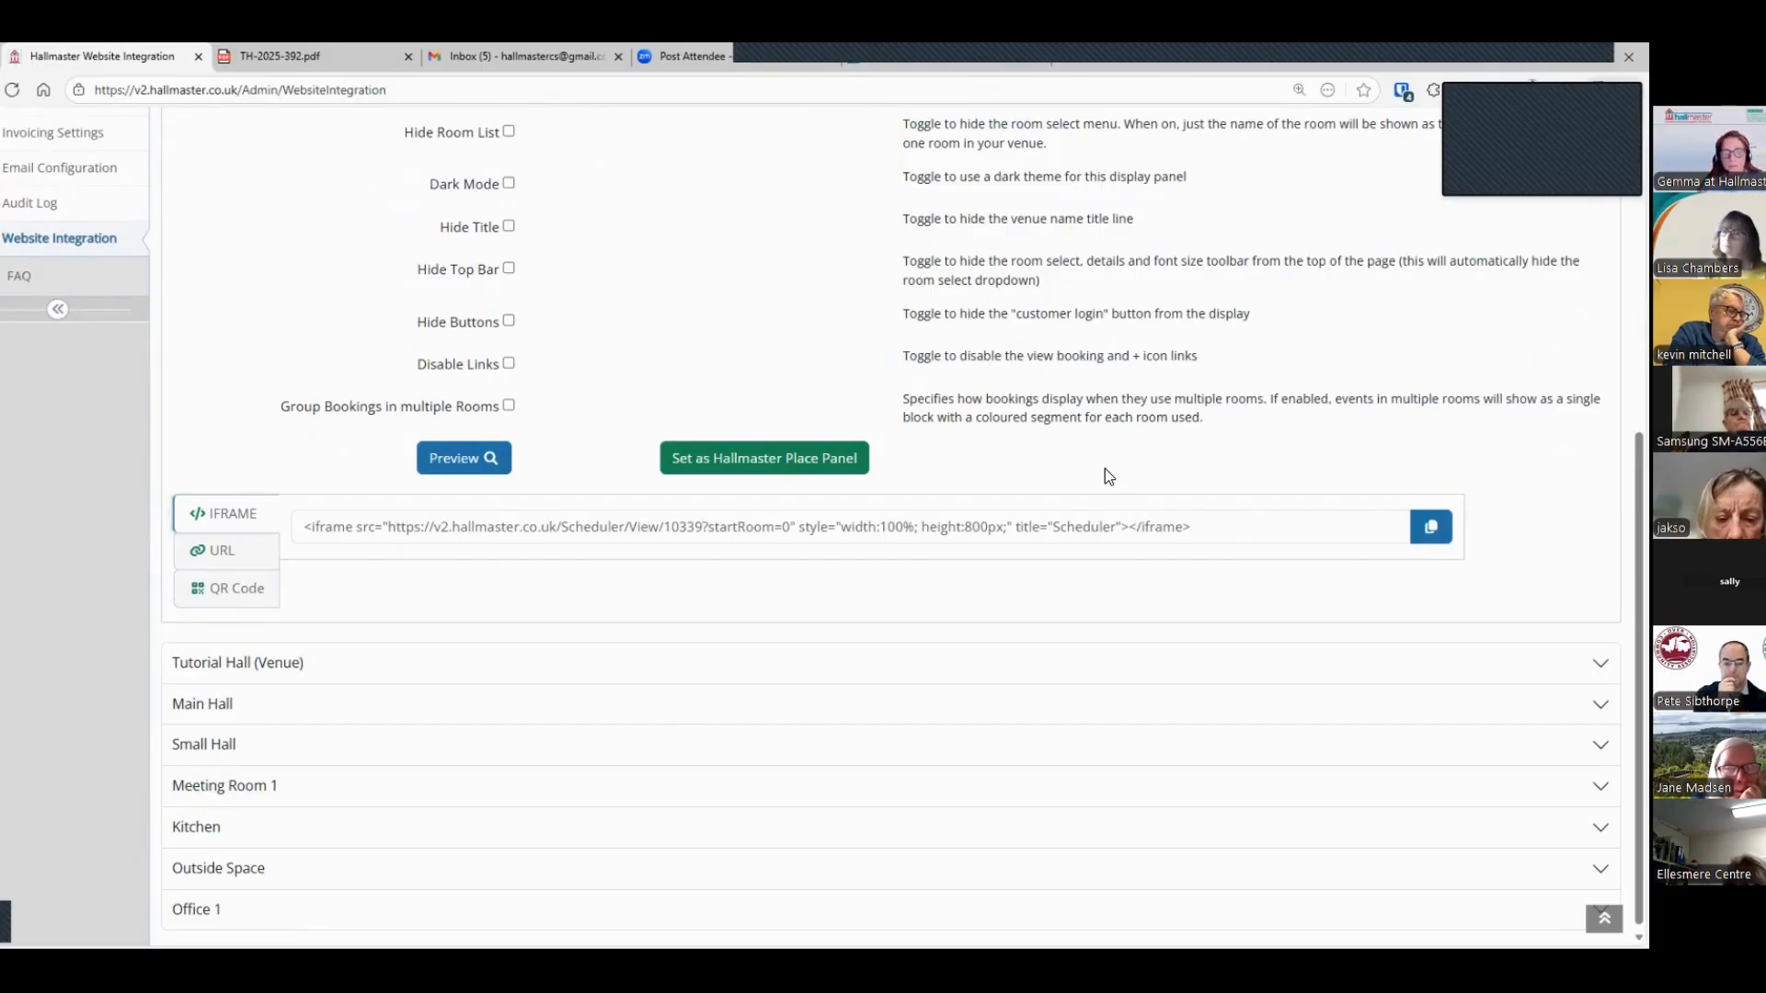
left_click(206, 562)
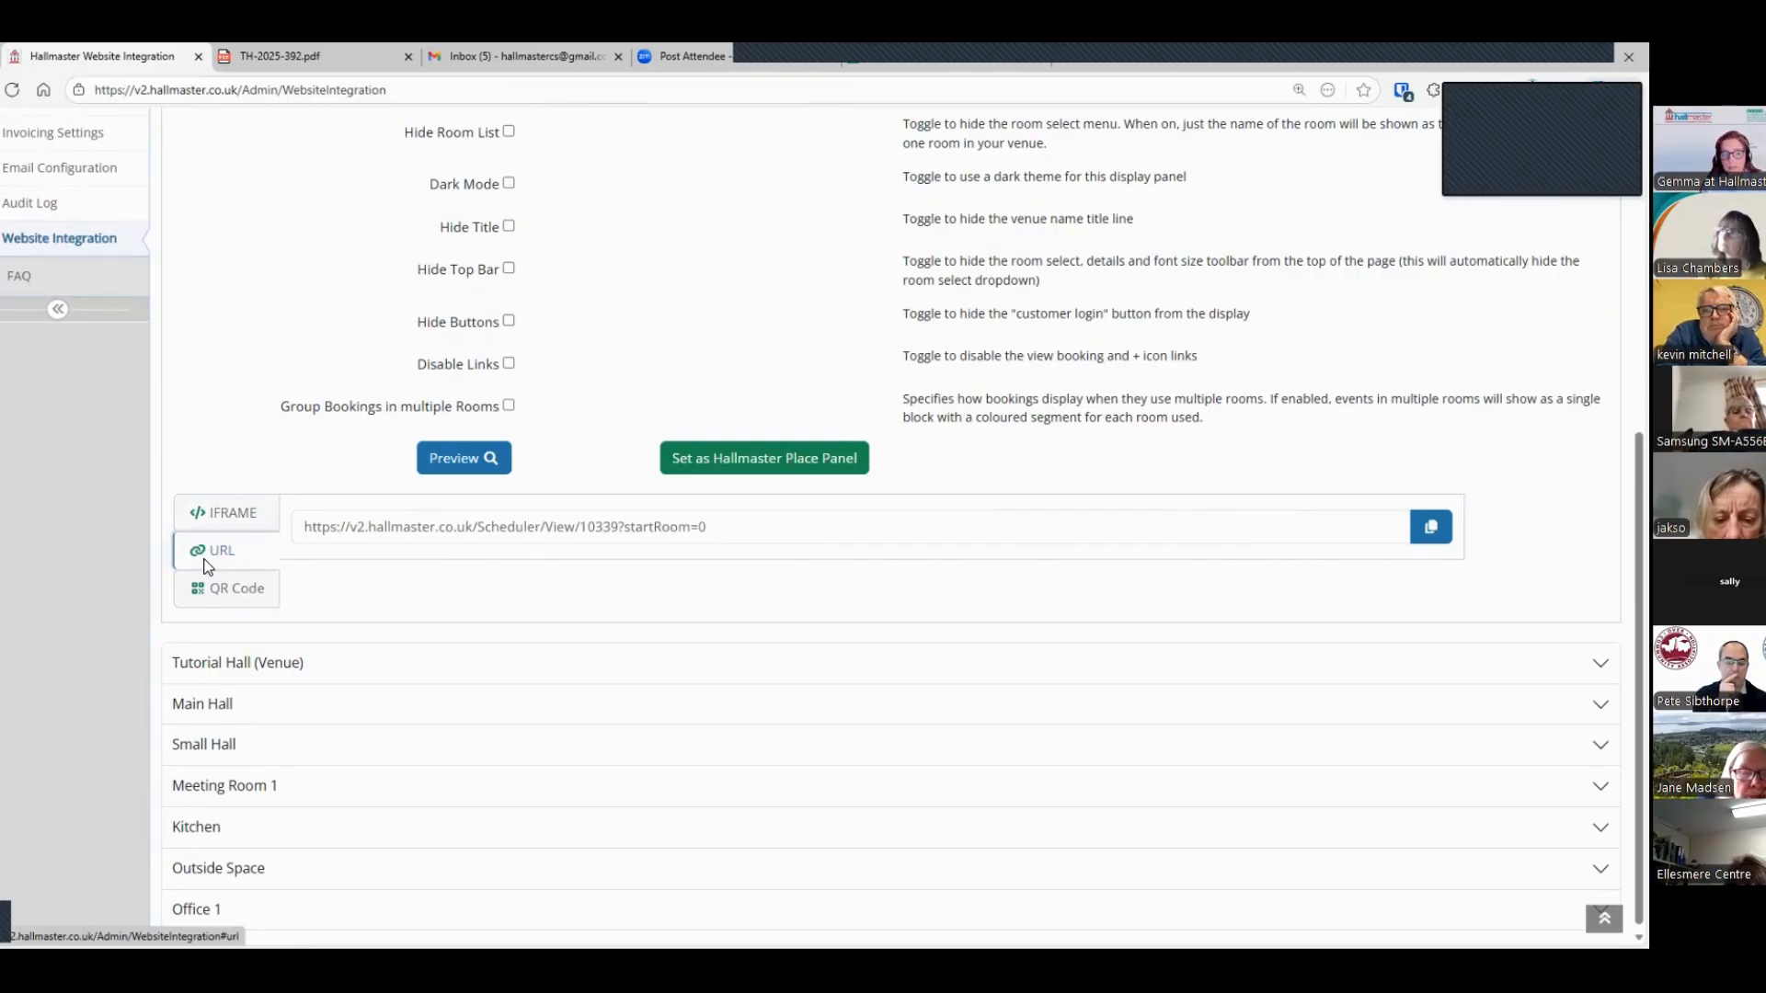
left_click(207, 578)
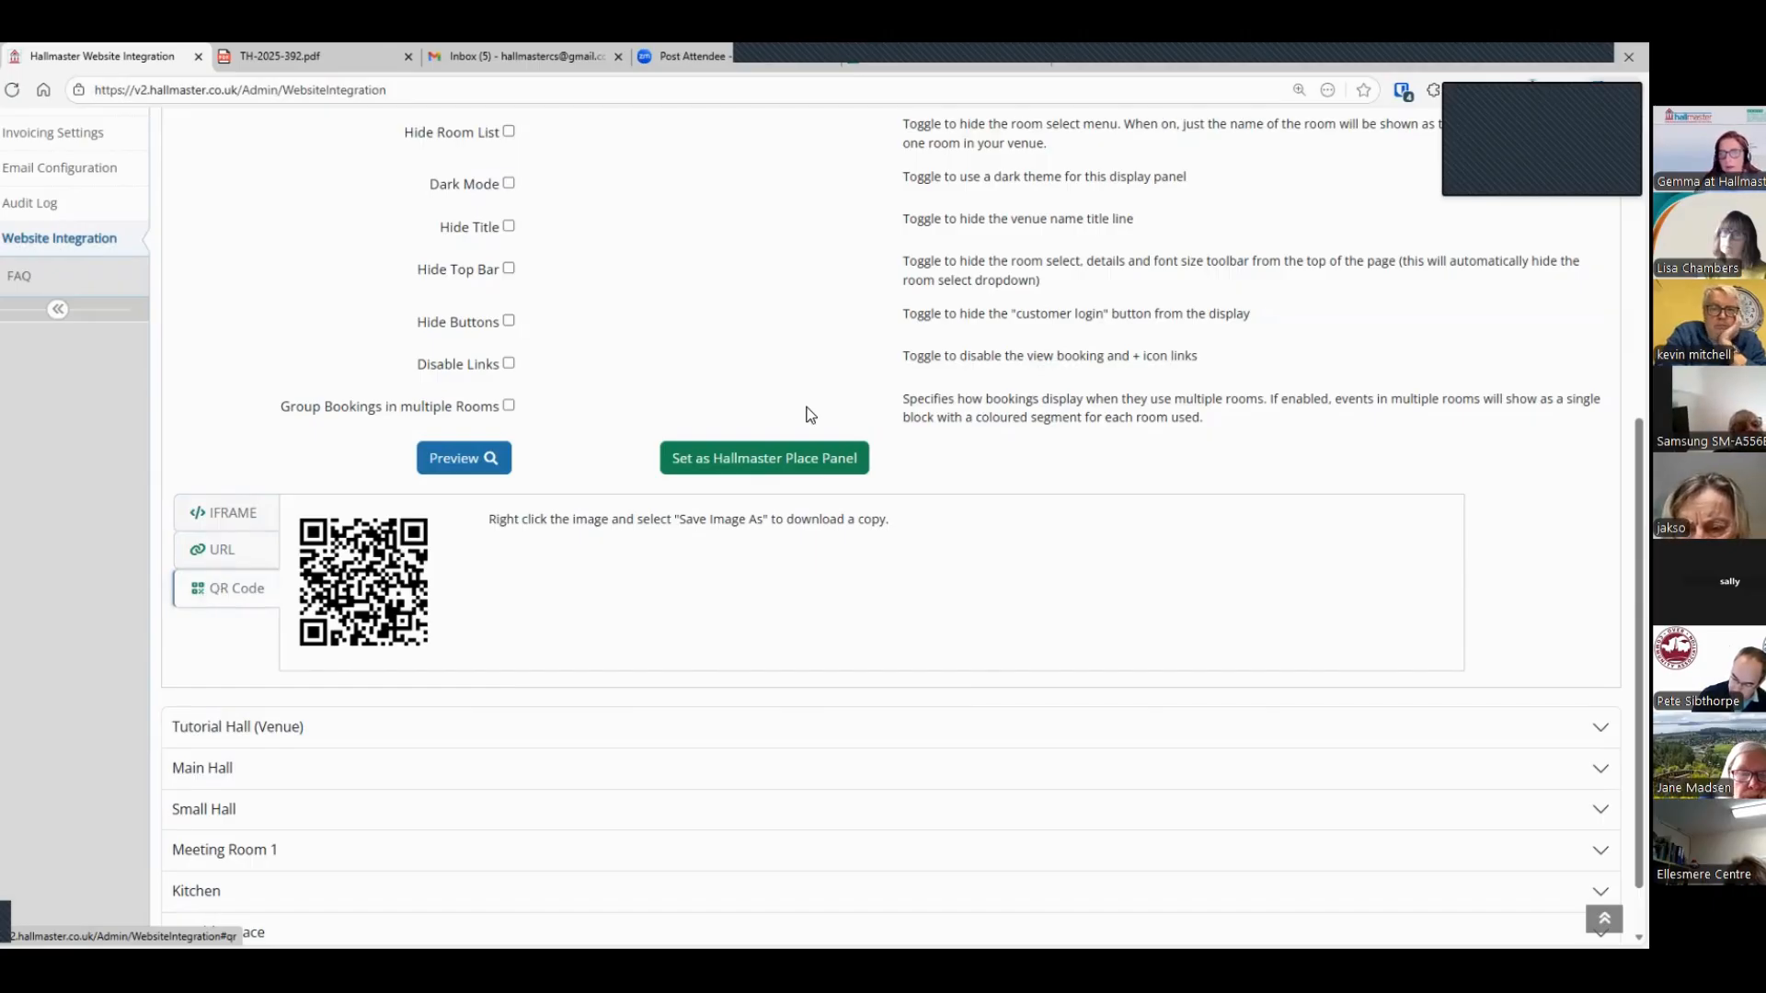
Step: Preview the Basic Web Page panel for Tutorial Hall, and close the preview
scroll(809, 414, "up", 5)
scroll(809, 414, "up", 1)
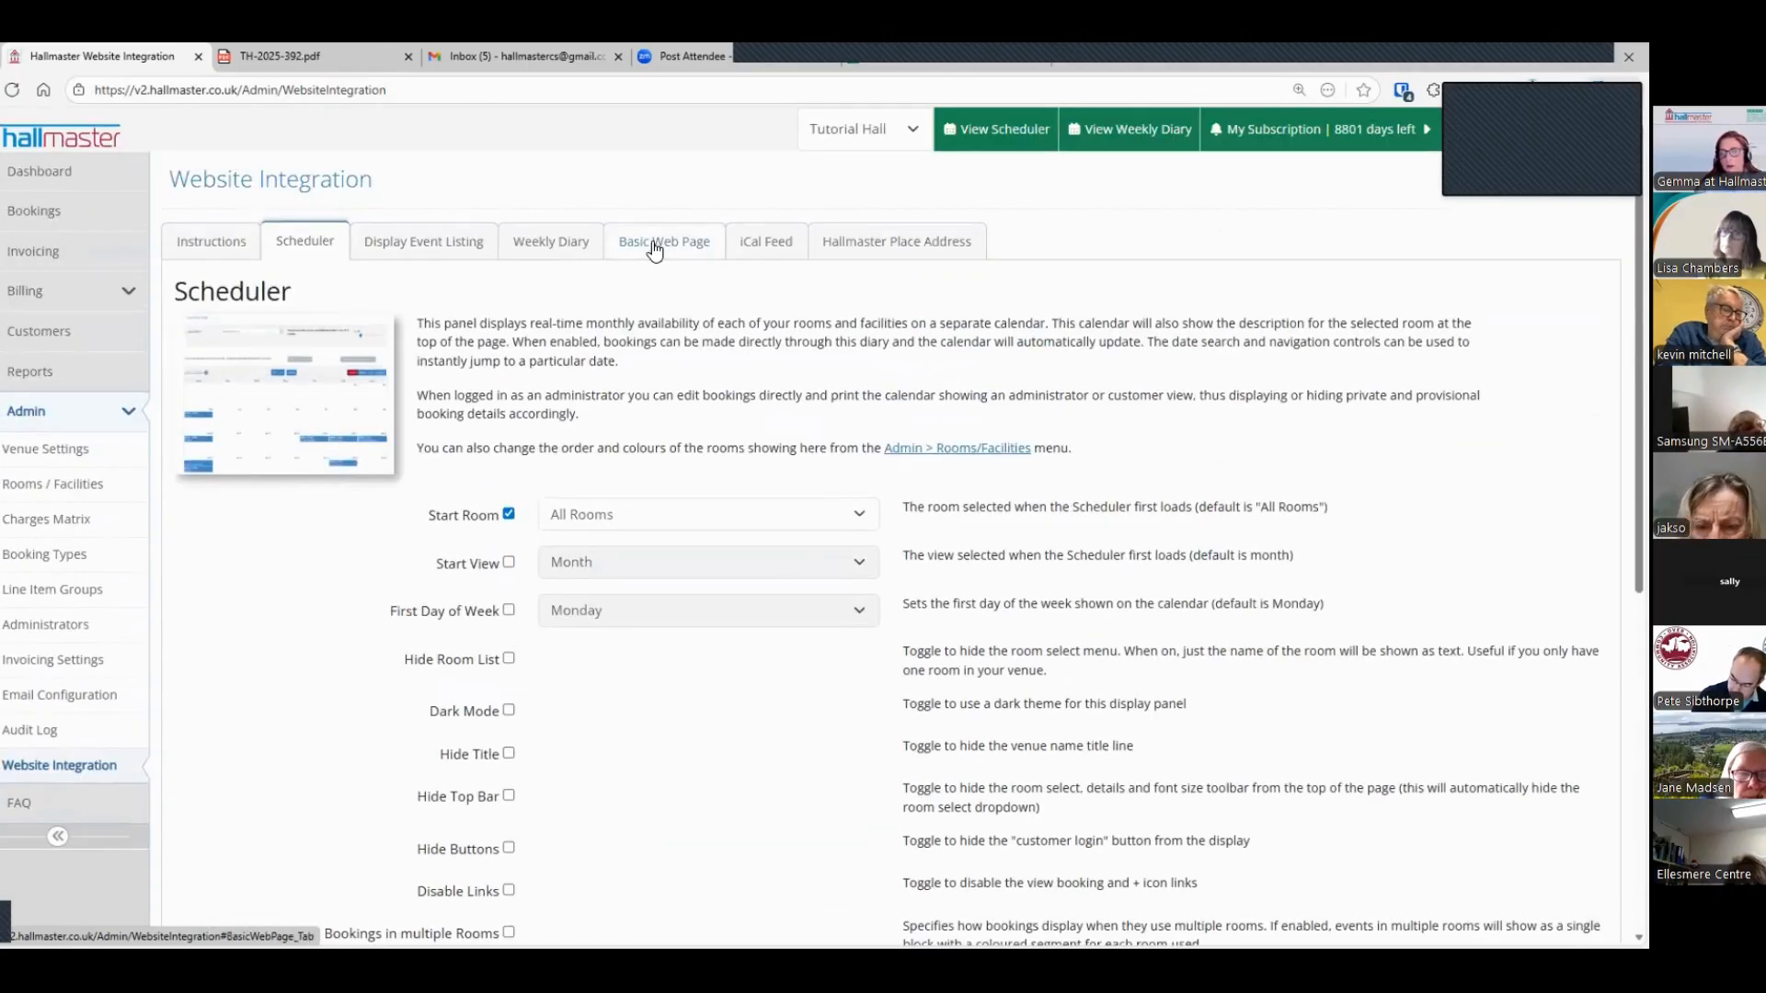
left_click(656, 243)
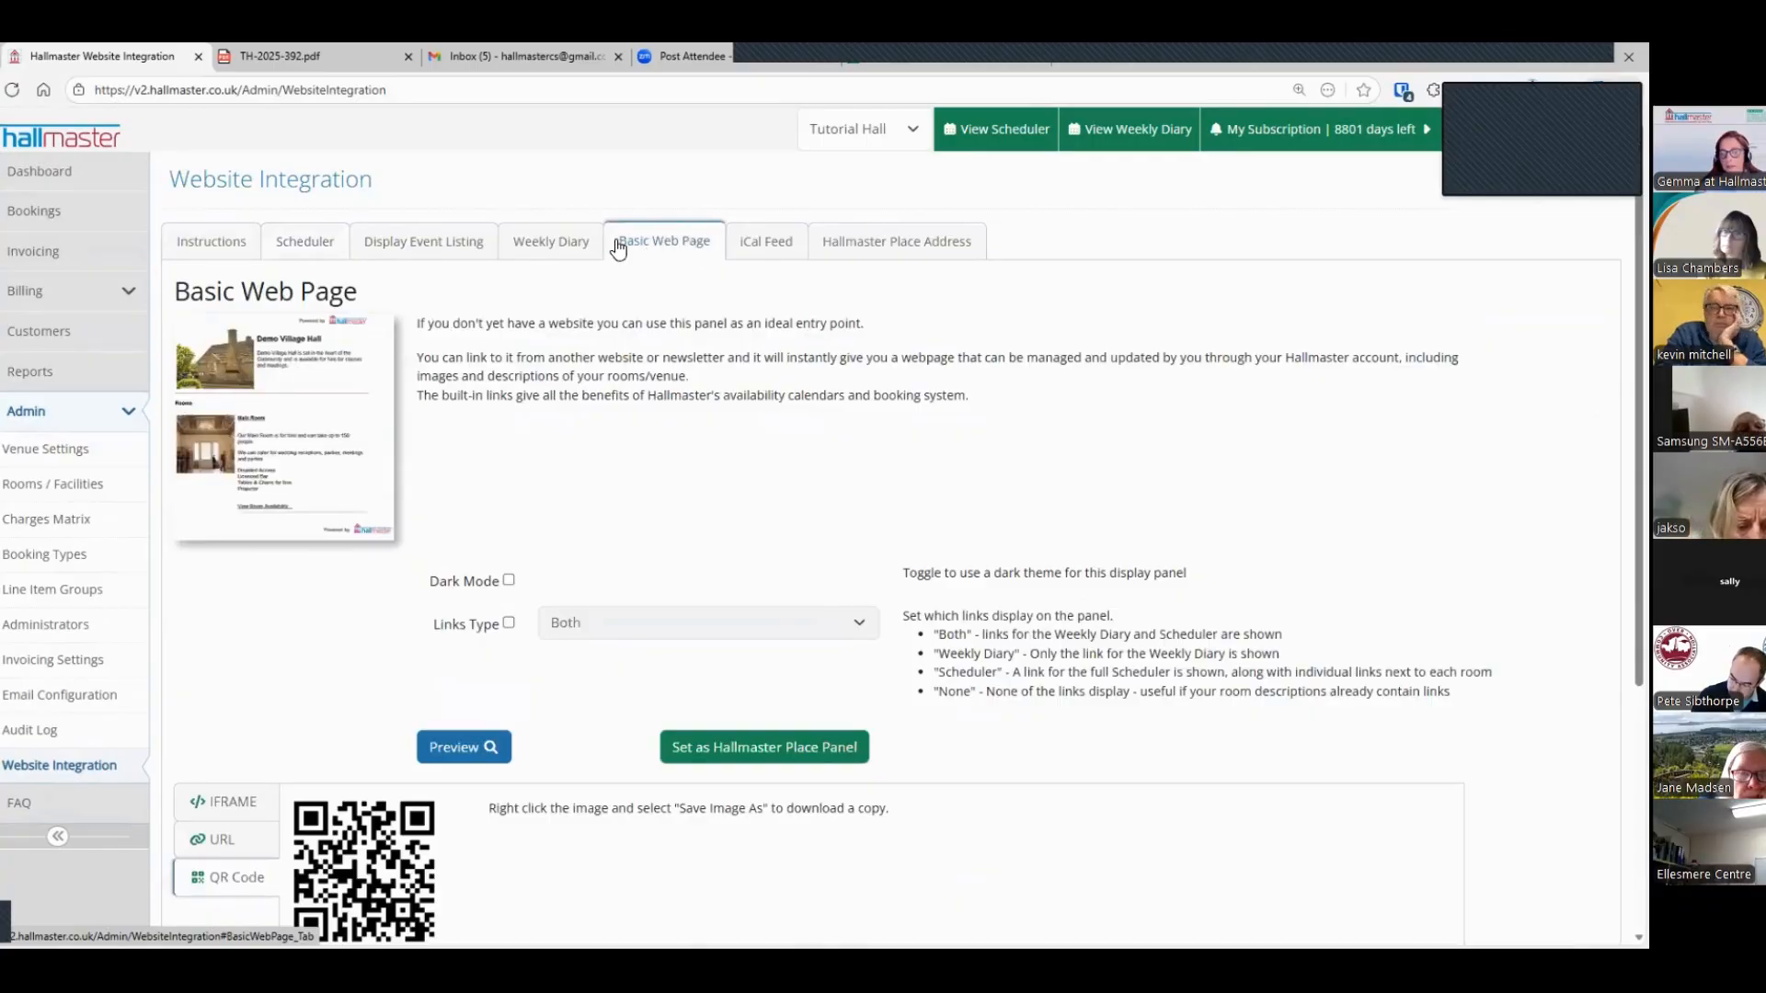
left_click(453, 740)
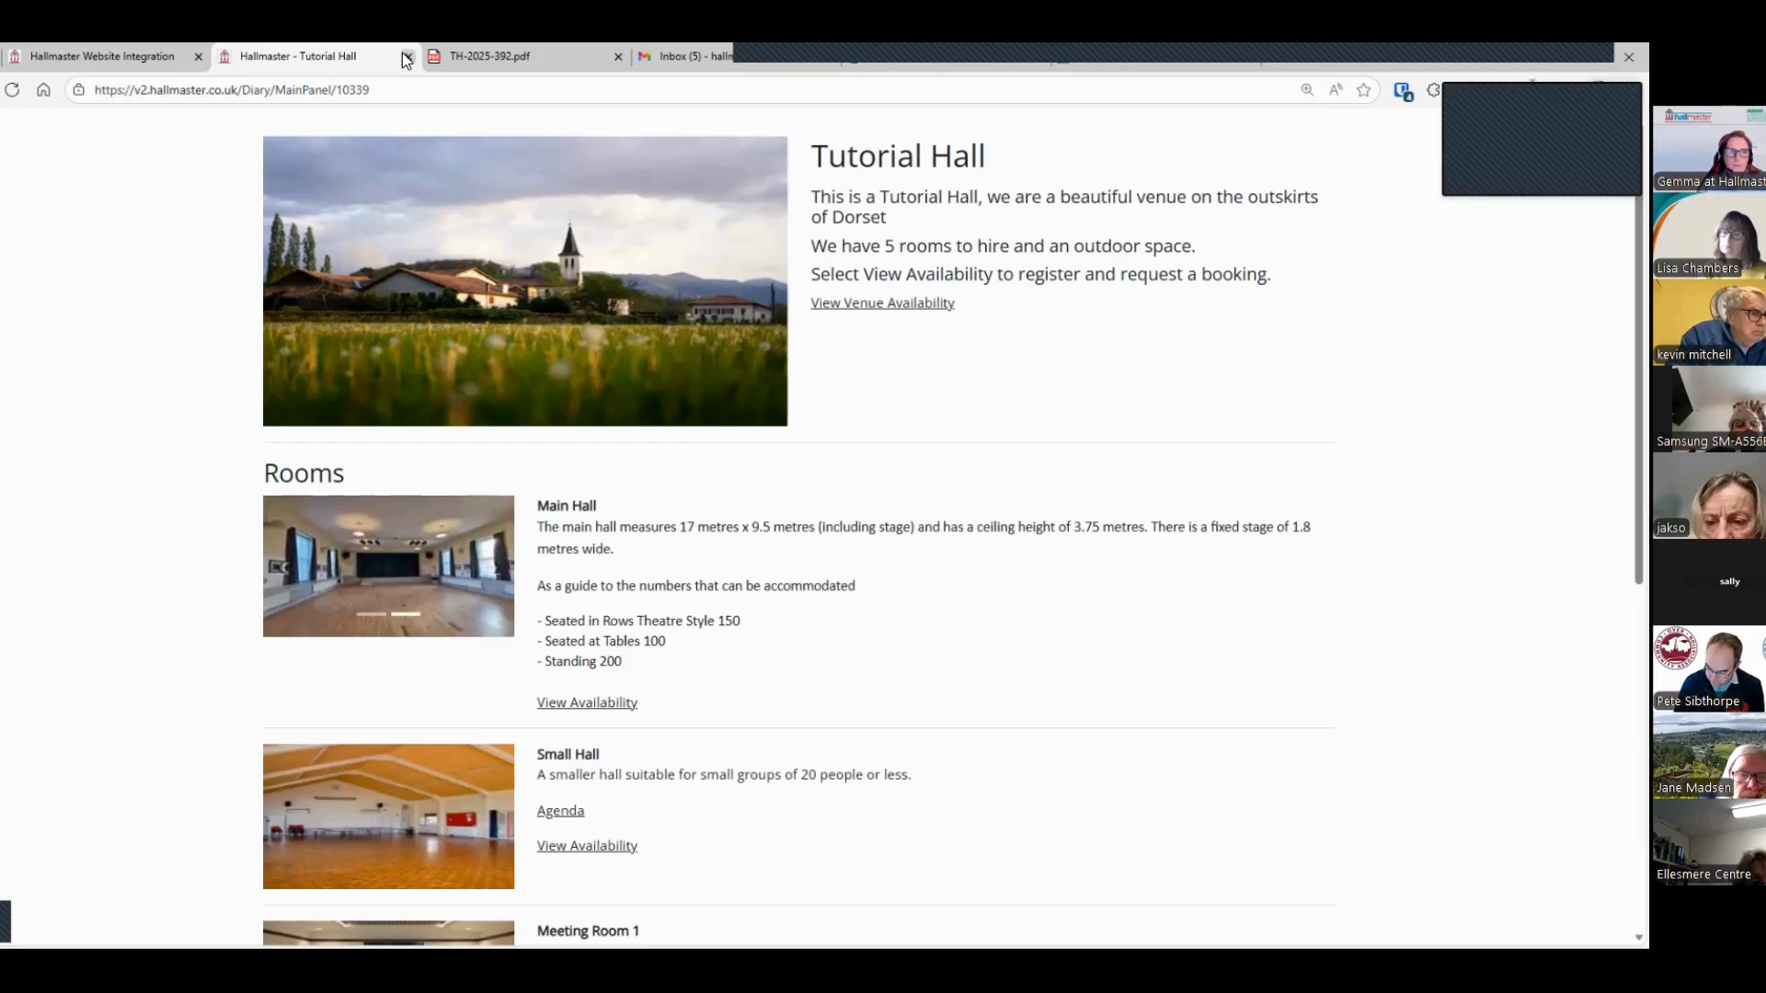
key("ctrl+w")
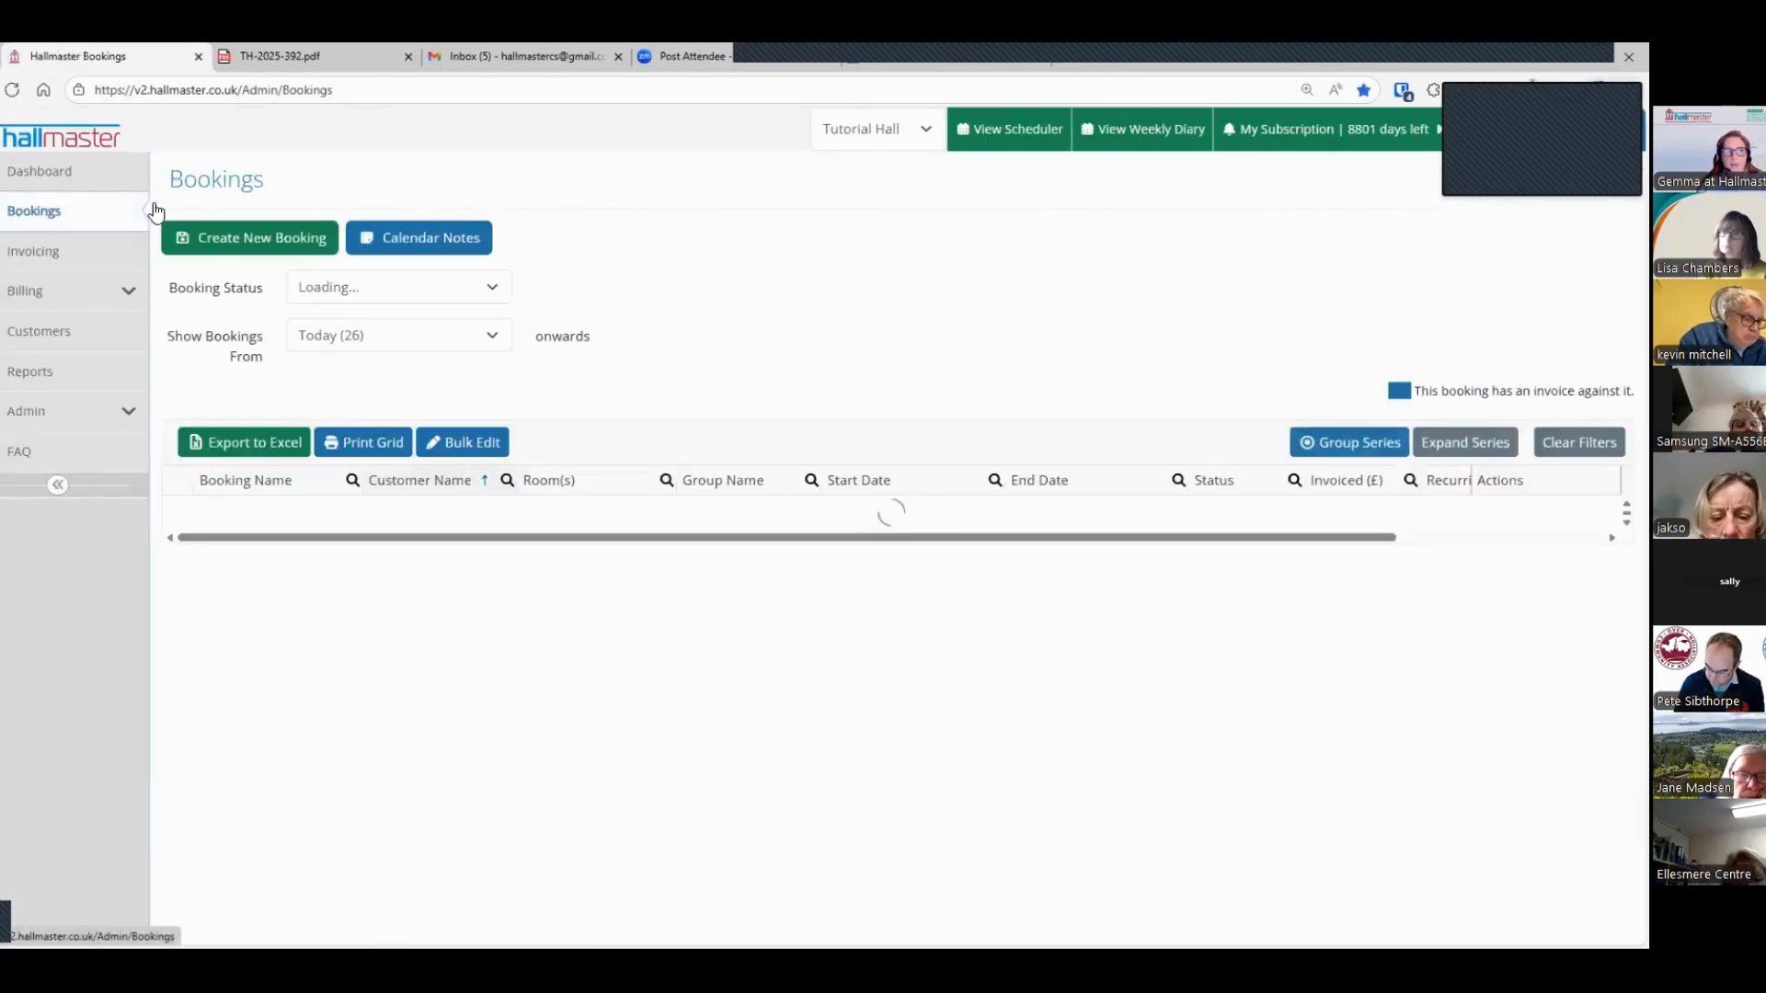
Step: Switch the venue to Tutorial Hall 2 and start a new booking with the Main Hall selected
left_click(846, 138)
left_click(839, 192)
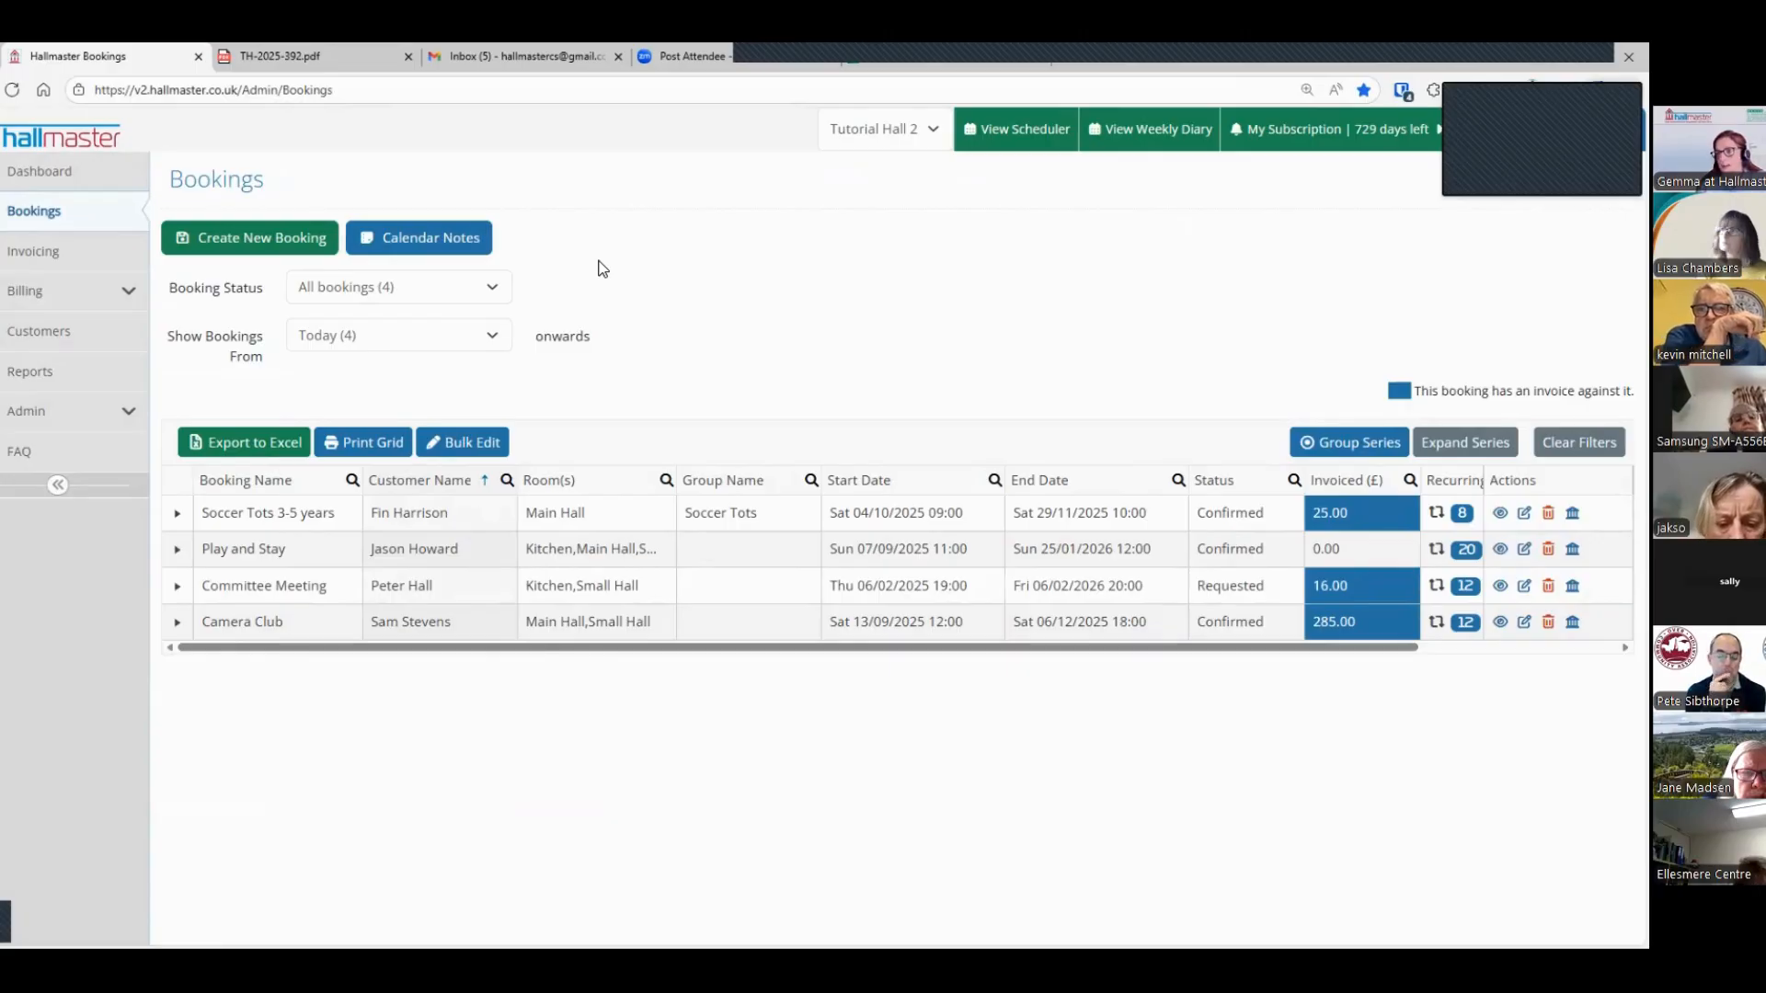
left_click(223, 240)
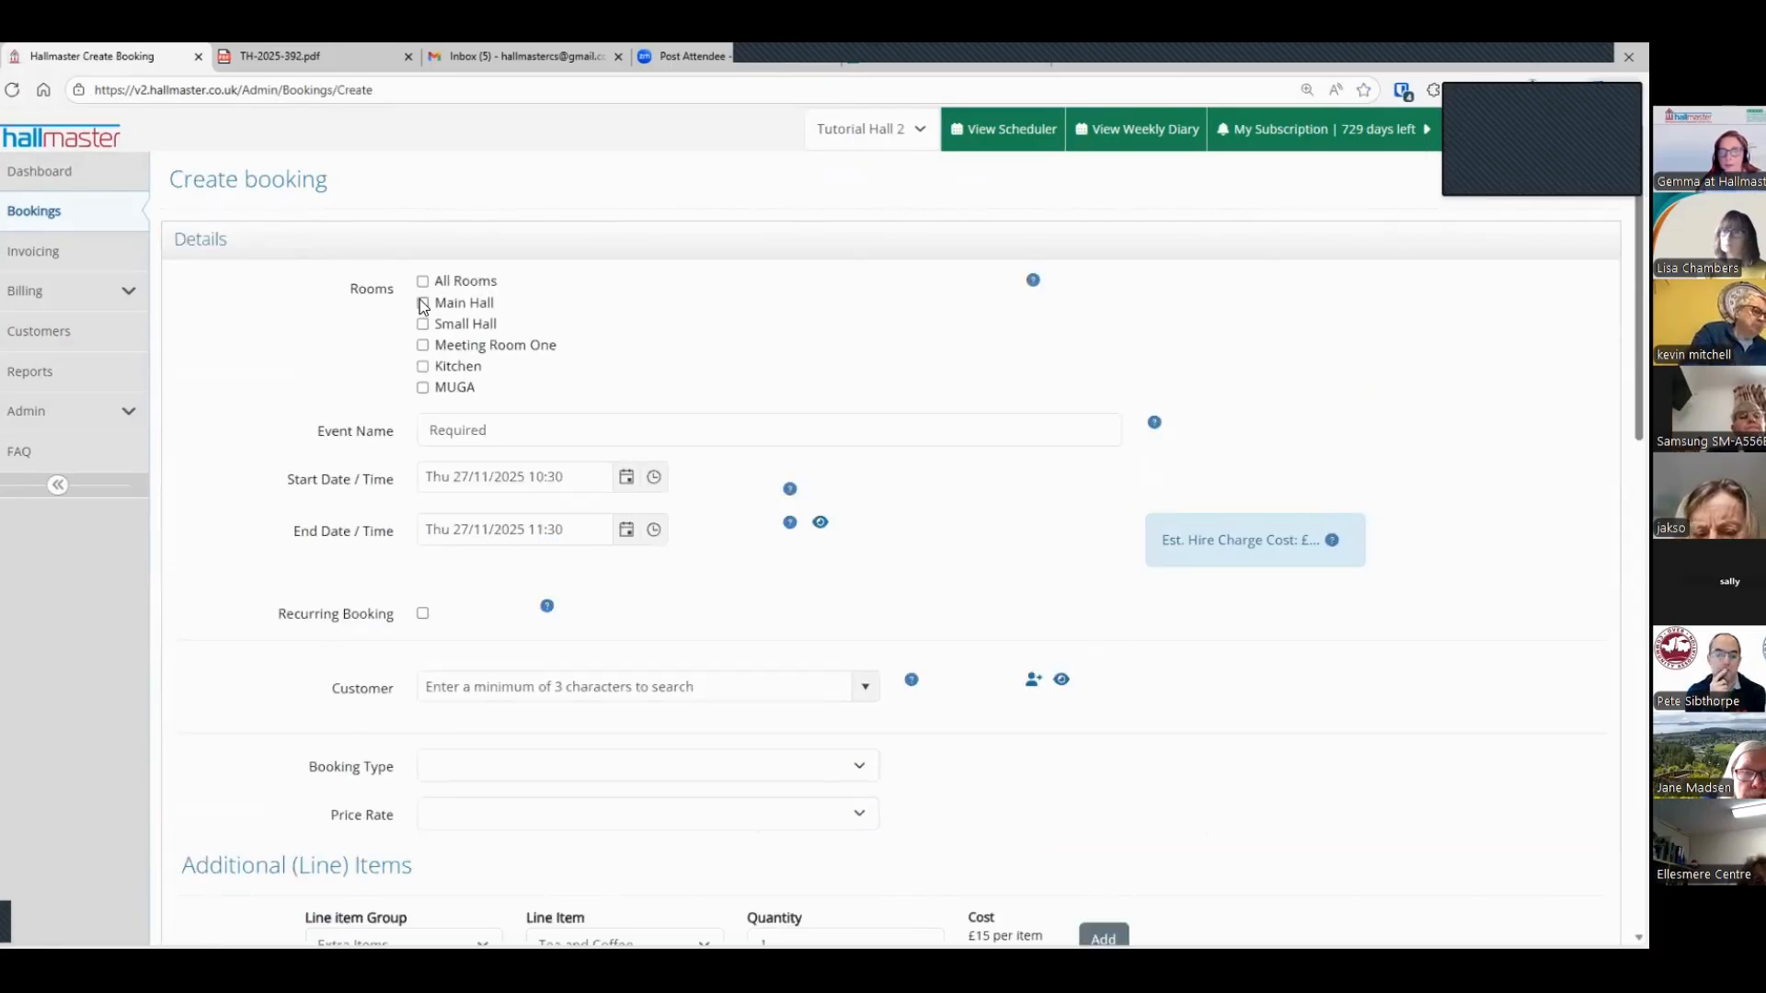
left_click(423, 304)
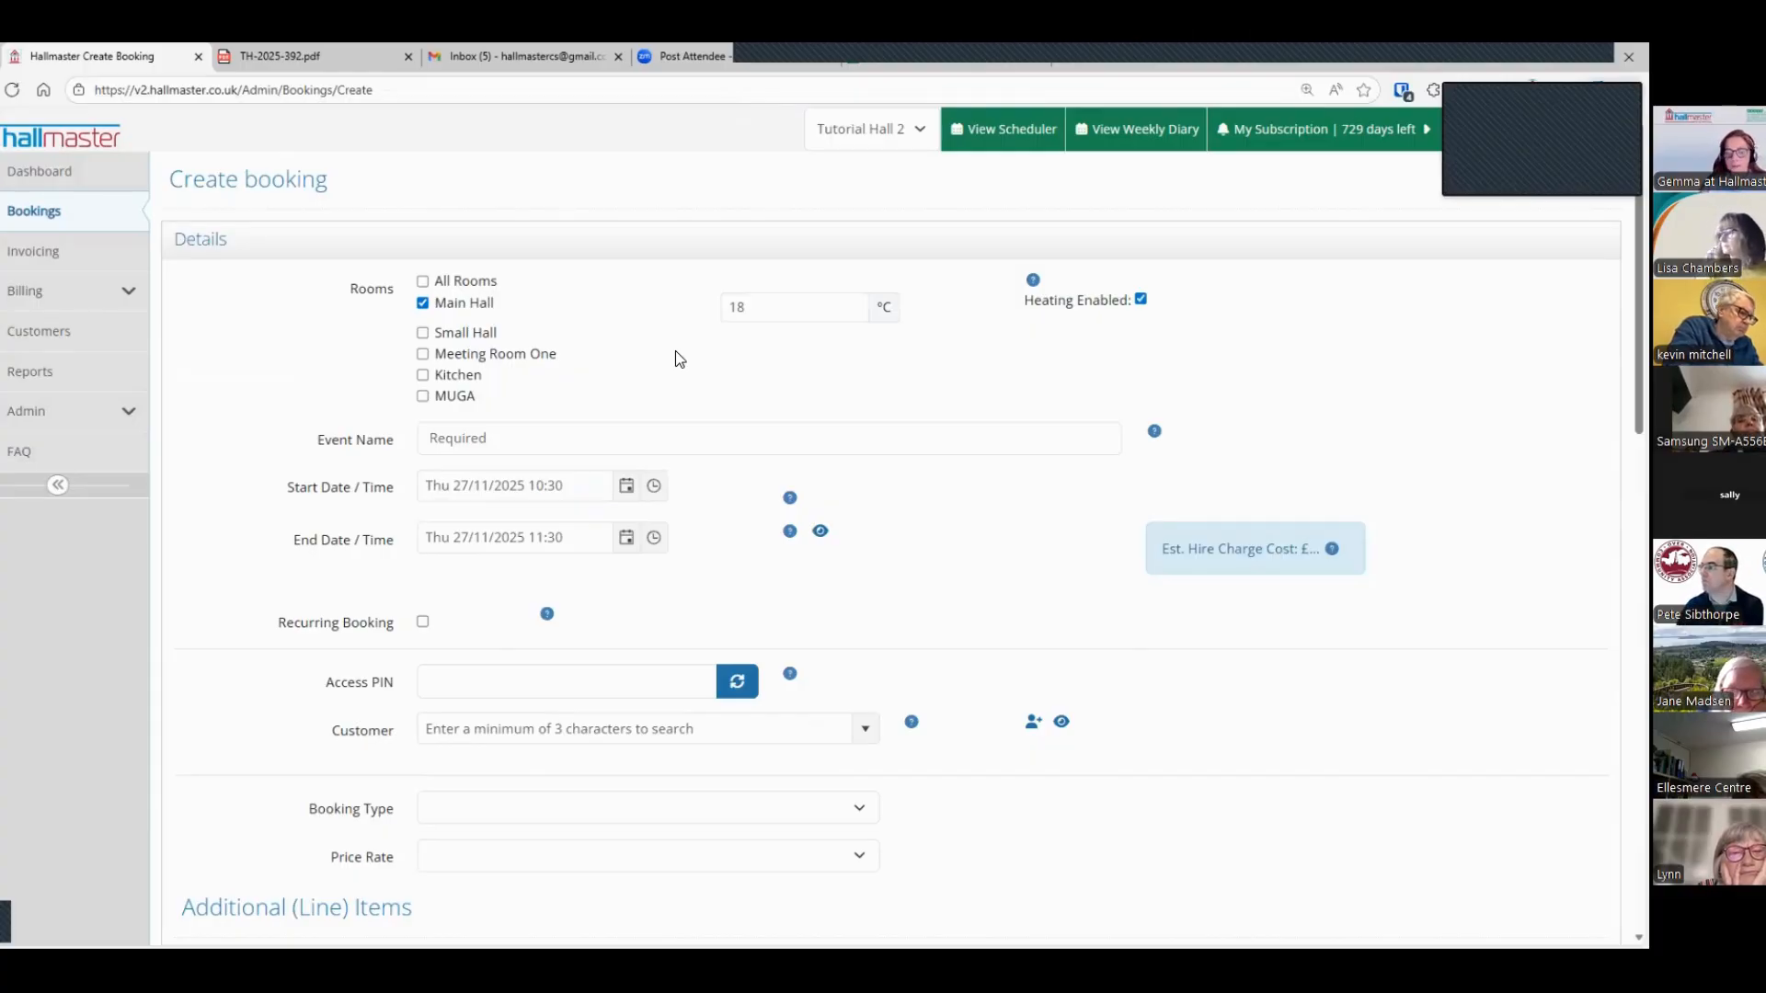
Step: Generate an access PIN for the new Main Hall booking
scroll(662, 361, "down", 2)
left_click(476, 511)
left_click(737, 506)
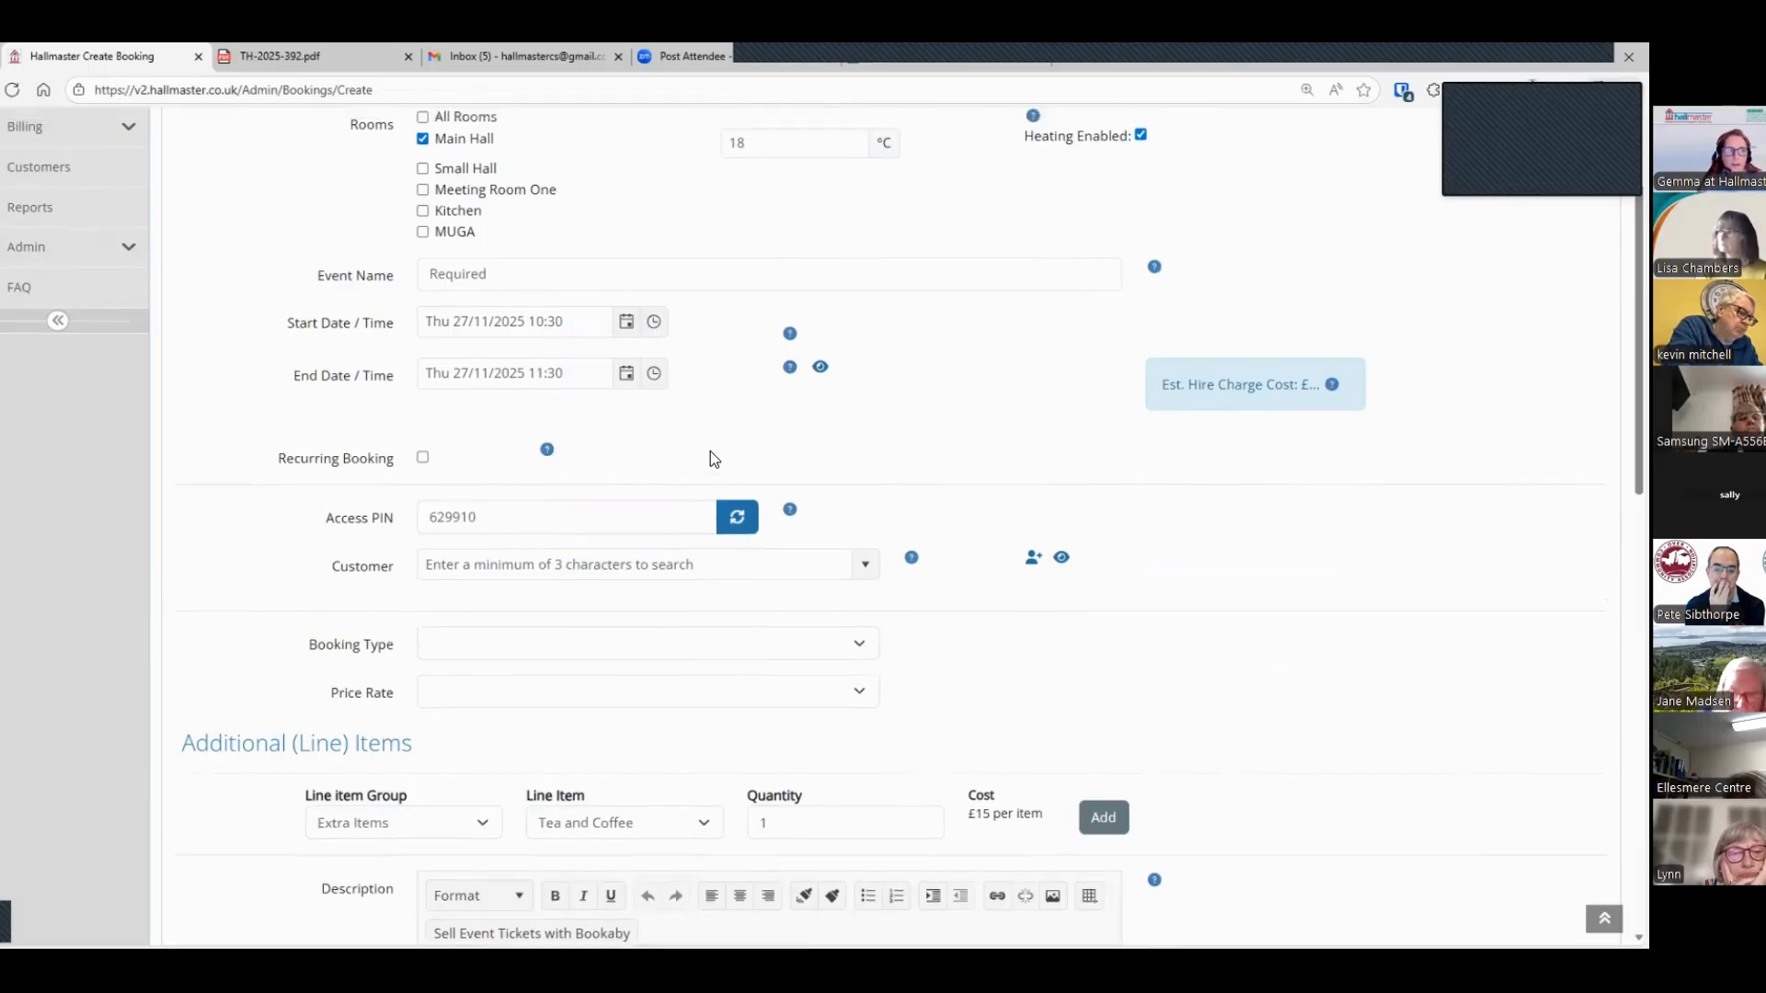
Step: Leave the unsaved booking by switching the venue back to Tutorial Hall, and open its bookings list
scroll(710, 451, "up", 2)
left_click(875, 145)
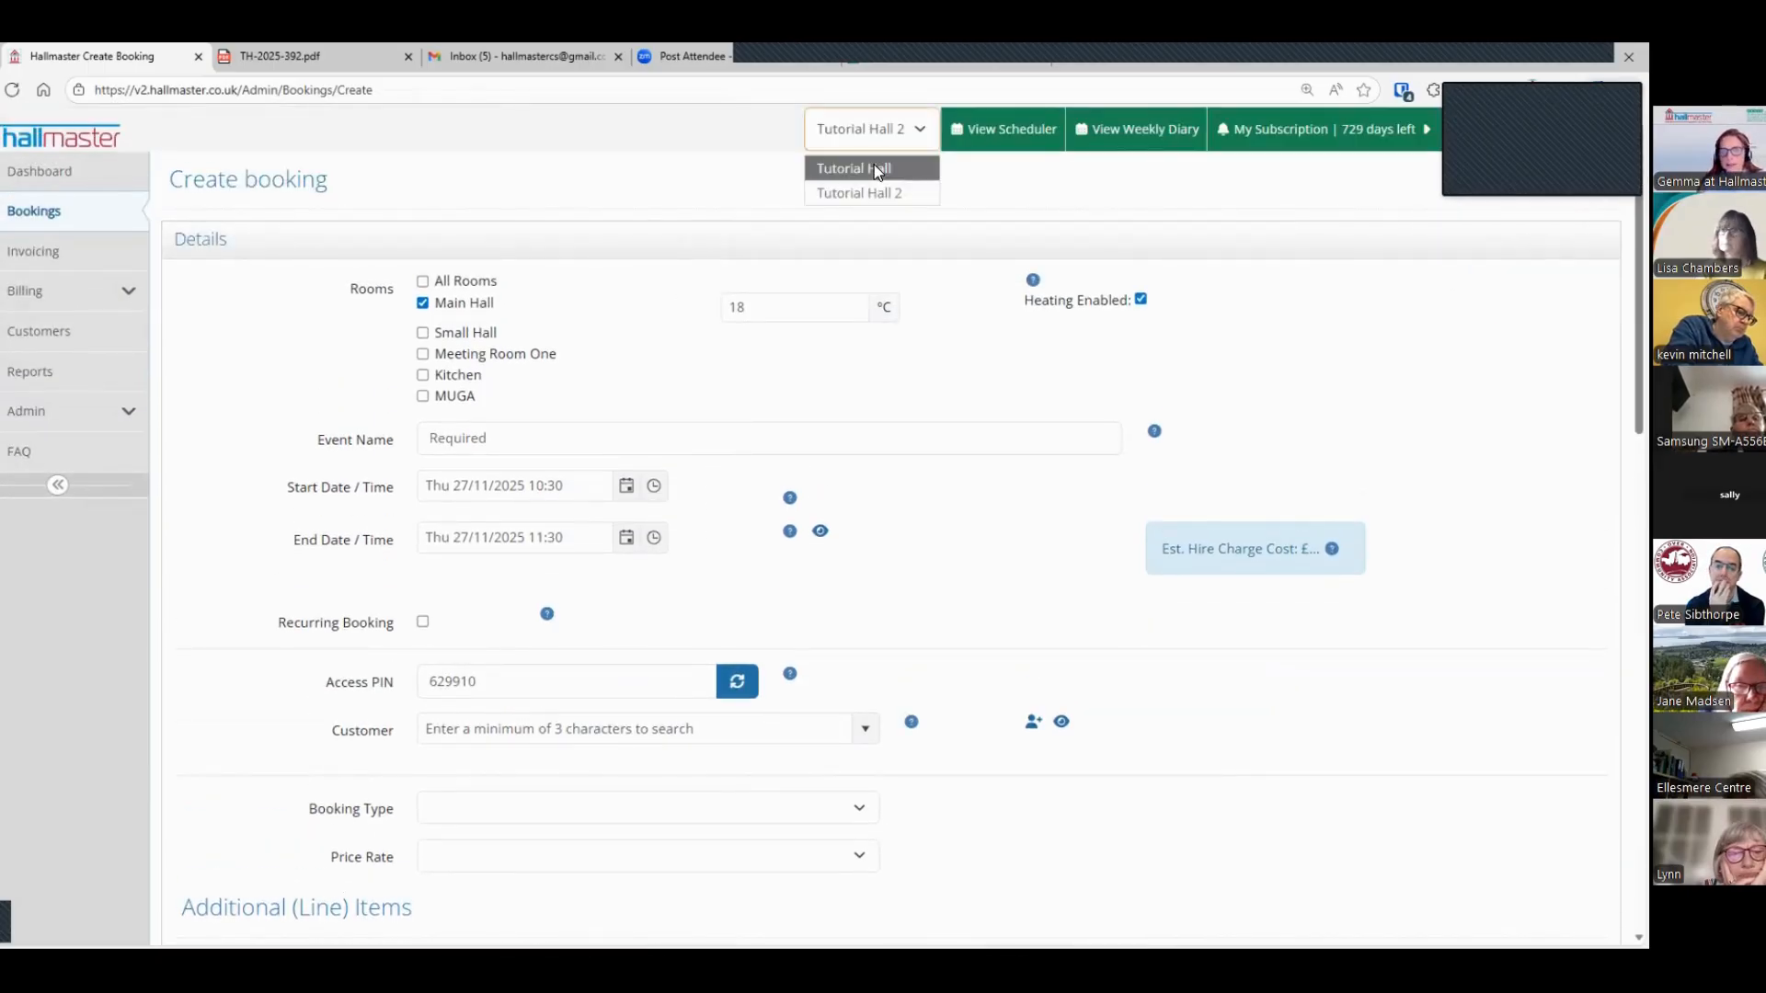
left_click(874, 164)
left_click(26, 221)
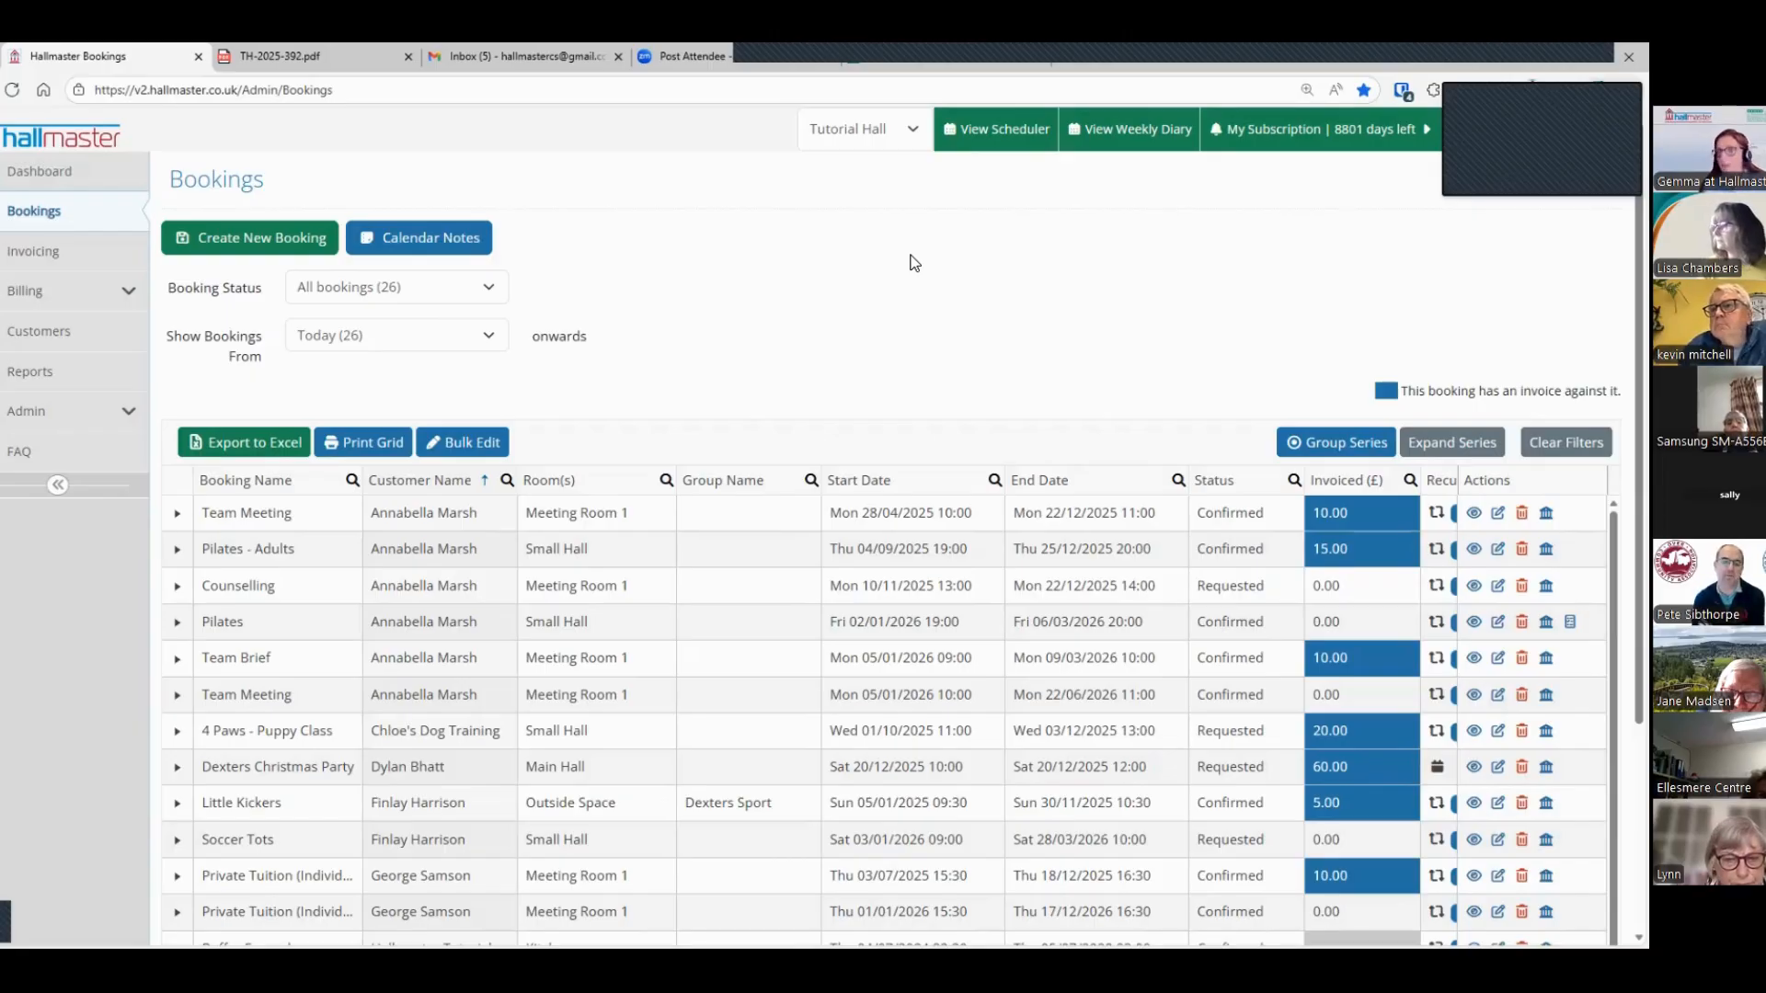
Step: Open Tutorial Hall's venue settings, review the calendar buffers and general settings, and return to the bookings list
left_click(53, 412)
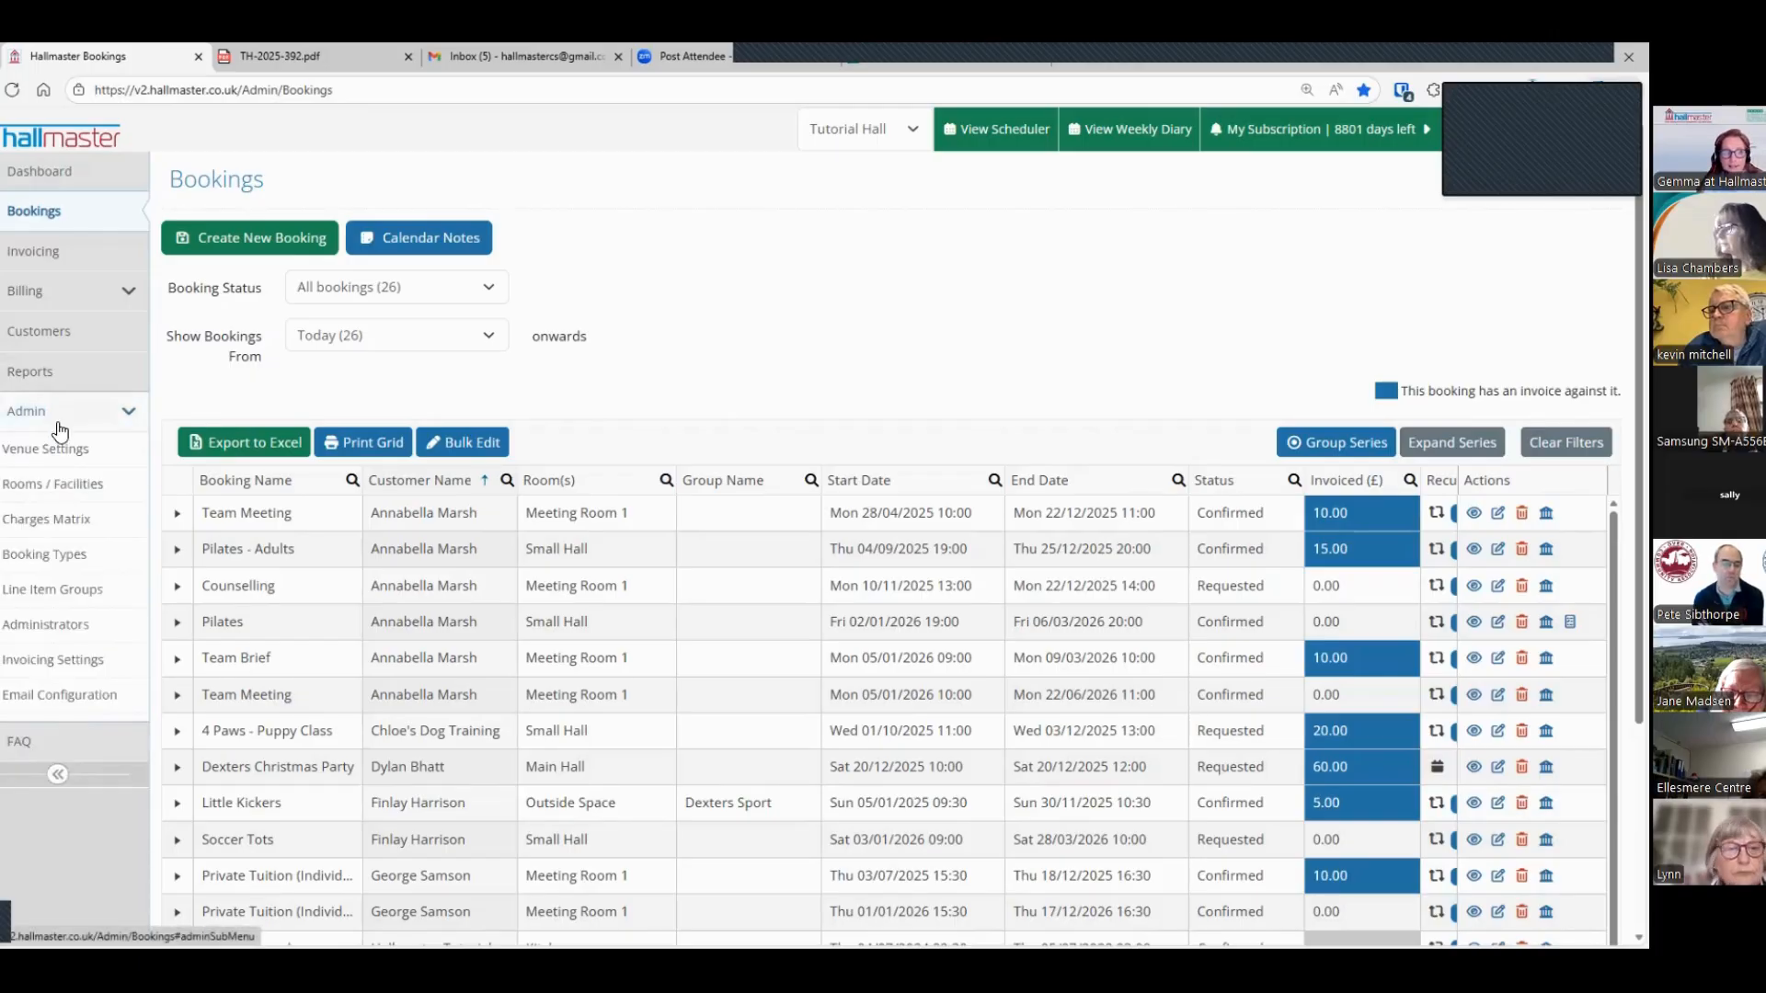
left_click(51, 453)
scroll(331, 513, "down", 10)
scroll(336, 506, "down", 10)
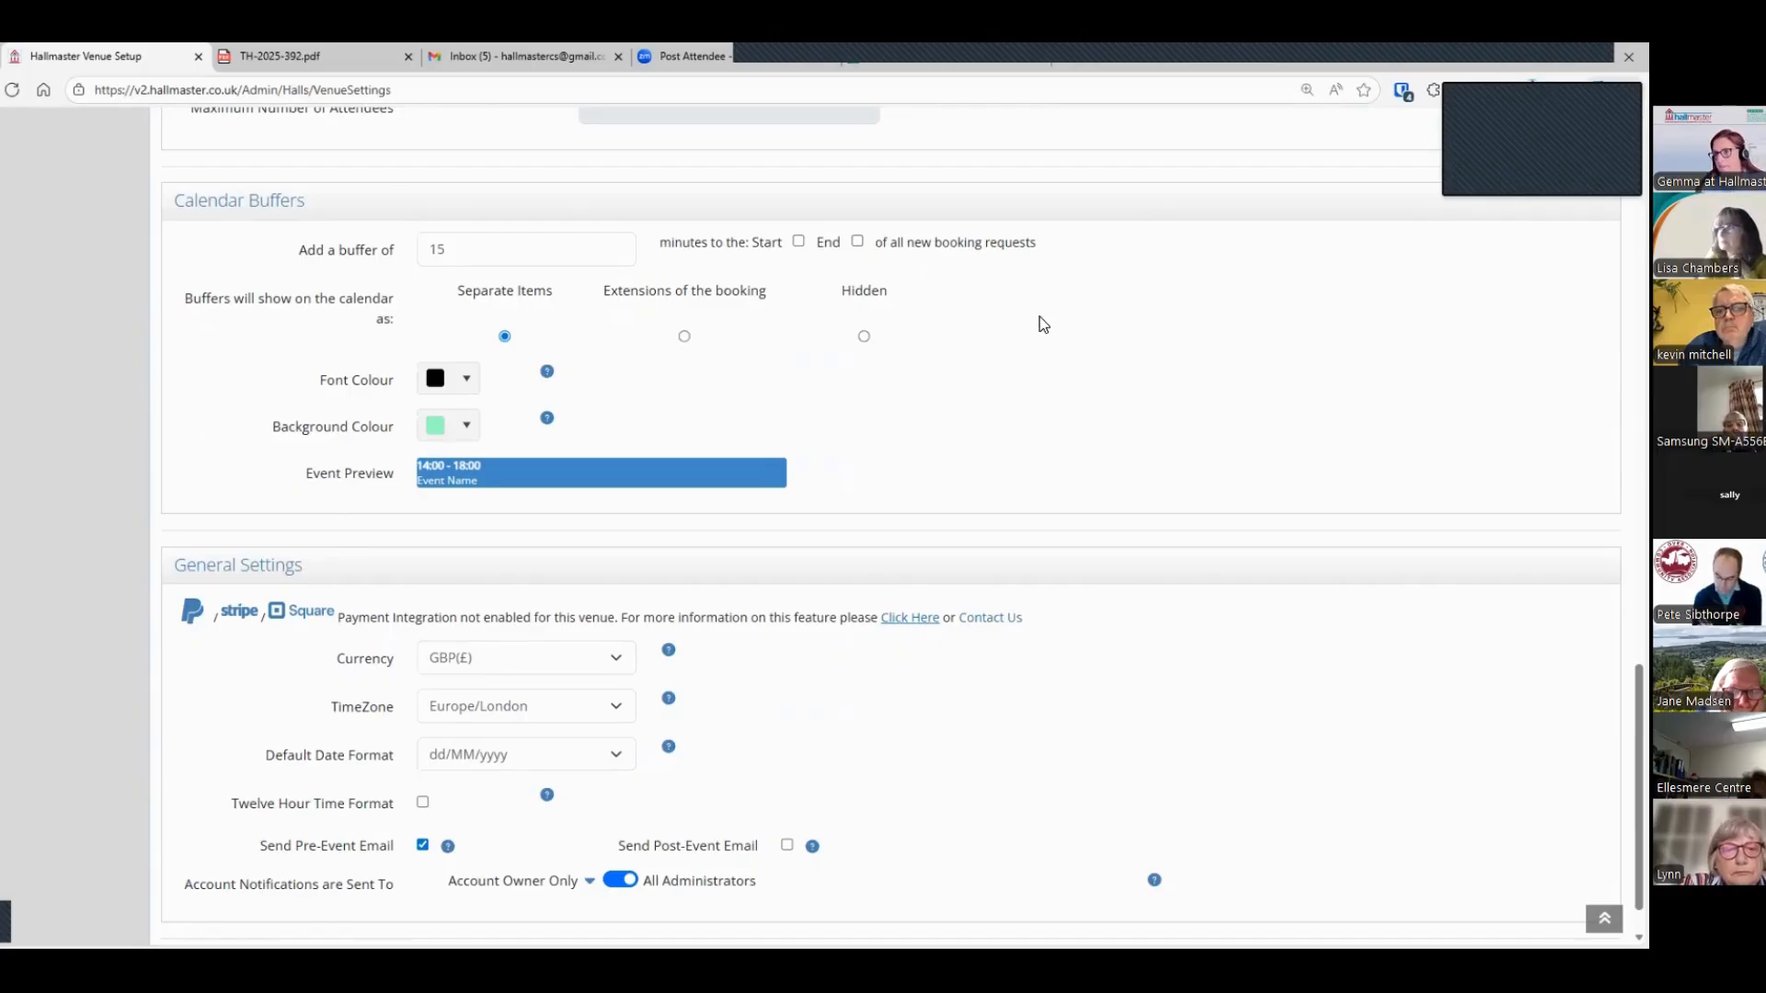
scroll(53, 672, "up", 7)
scroll(50, 664, "up", 8)
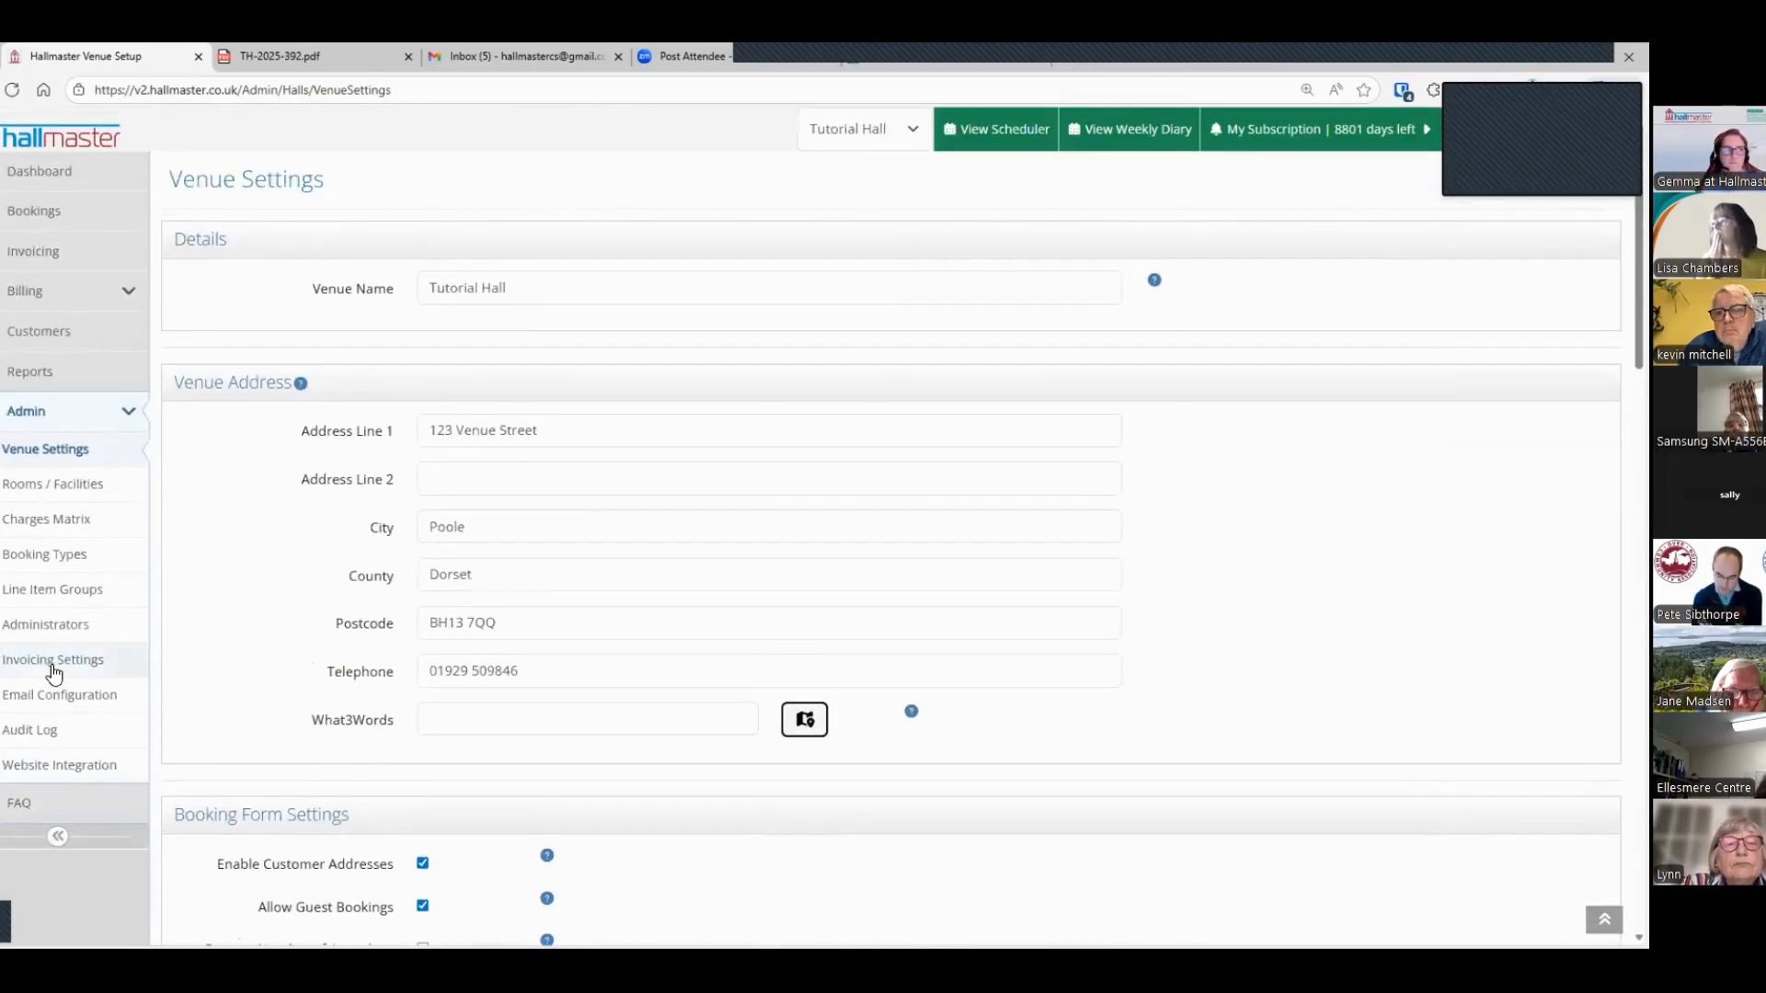
left_click(37, 210)
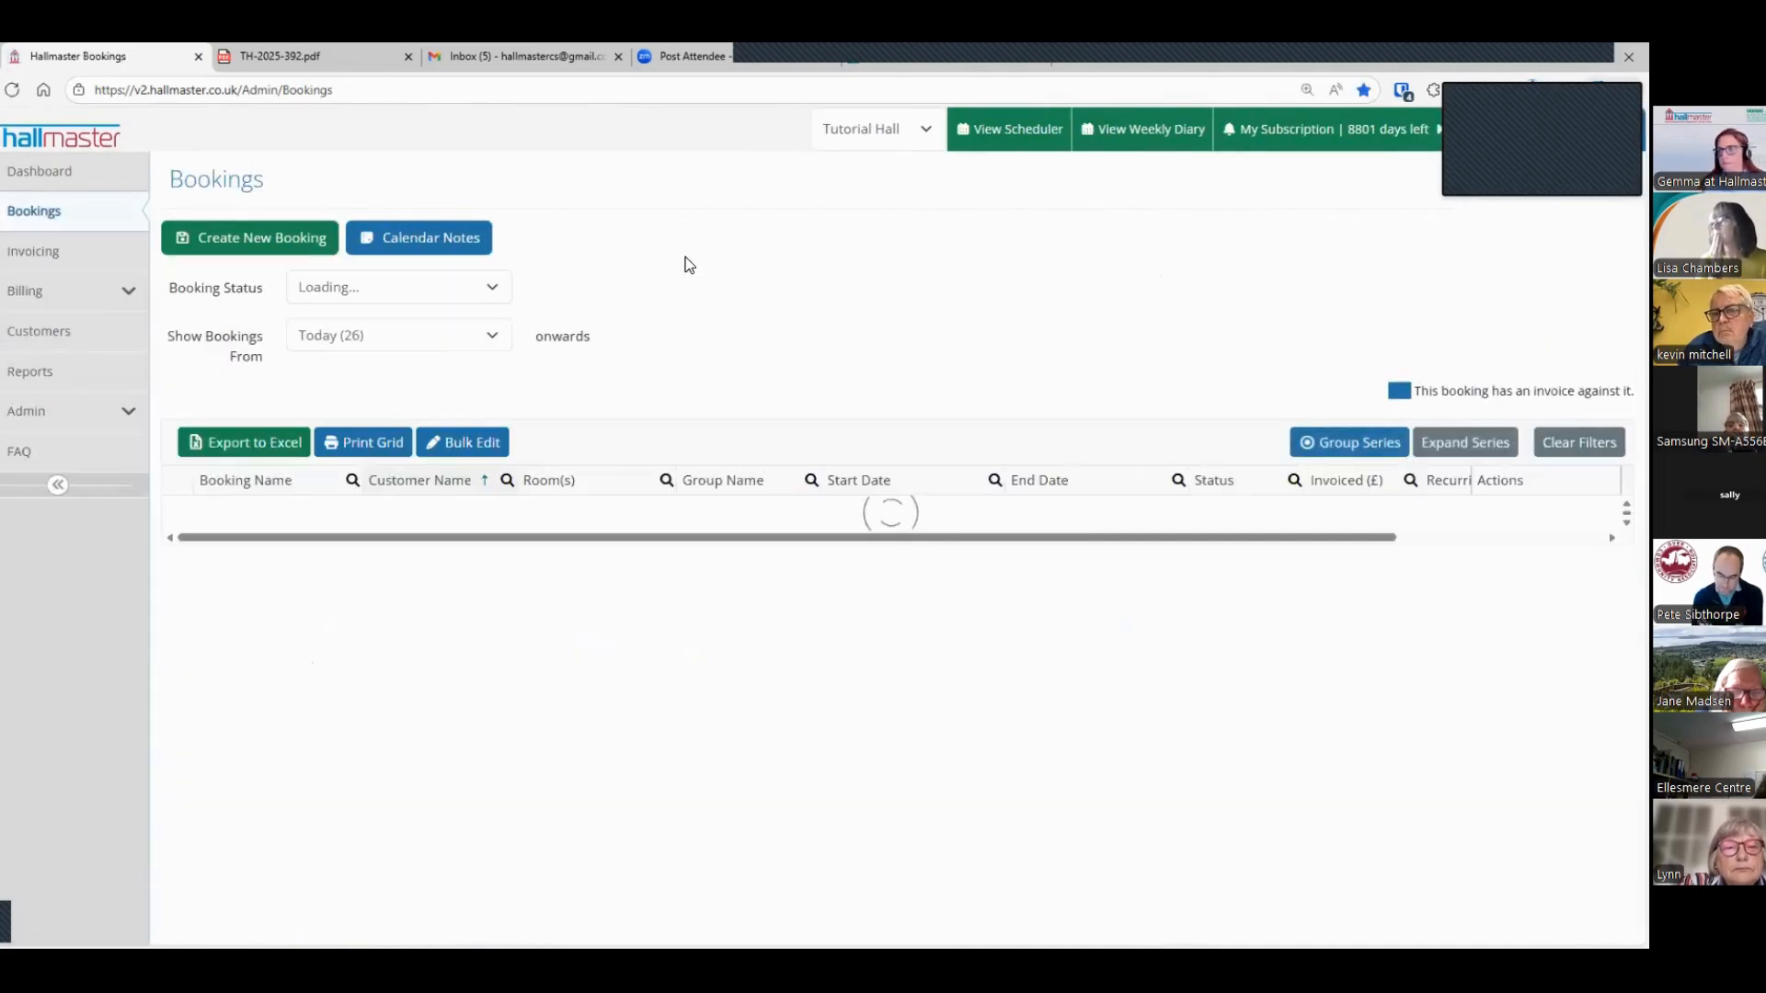
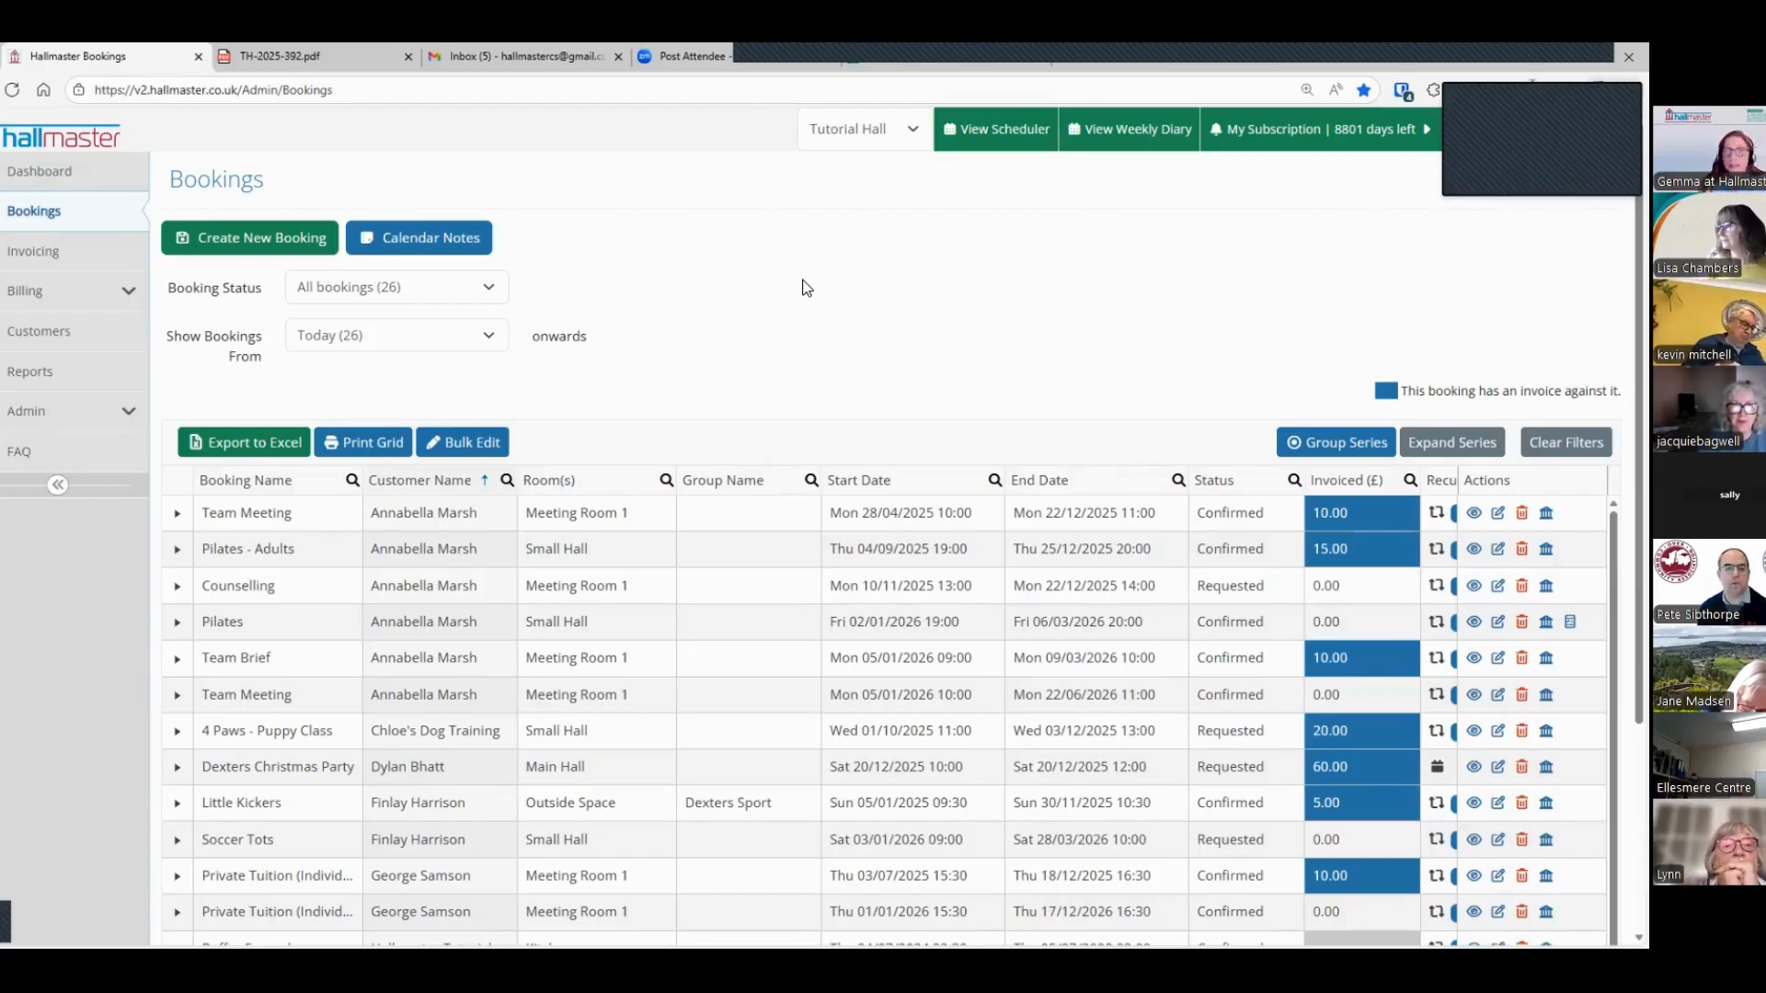
Step: Open the charges matrix and examine the Regular Rate prices for the 01/01/2026 rate period
left_click(118, 412)
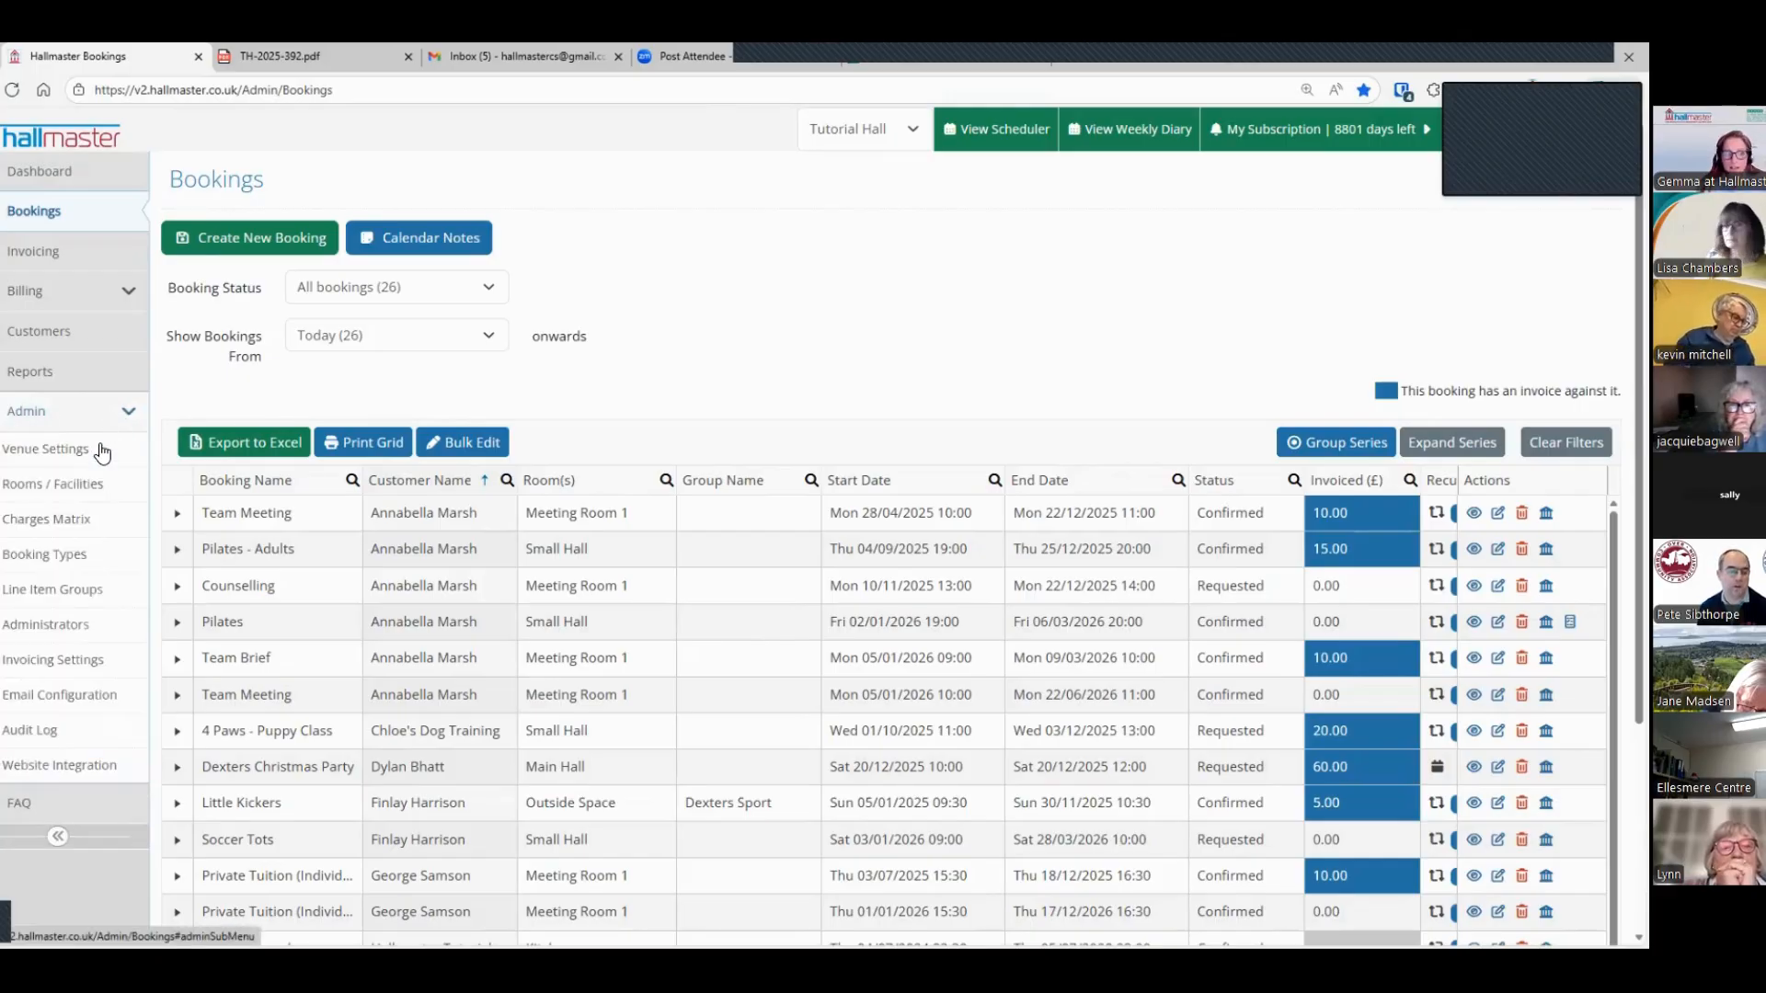
left_click(73, 519)
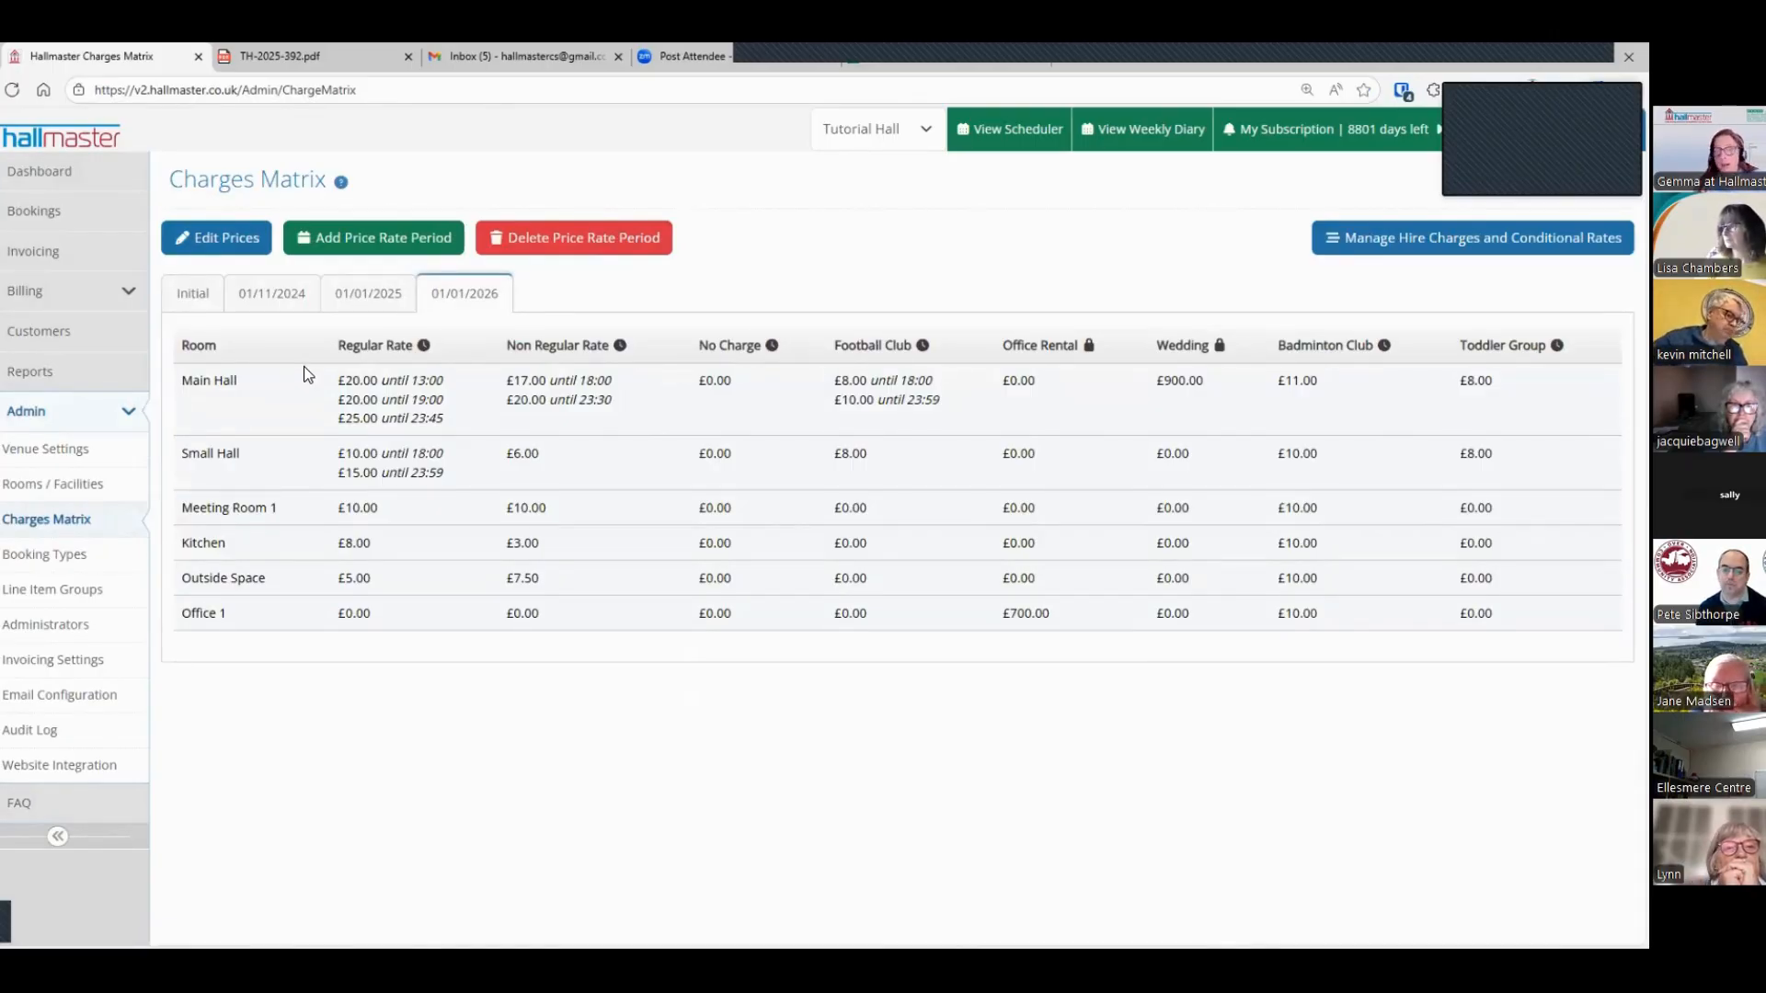
left_click_drag(340, 345, 414, 353)
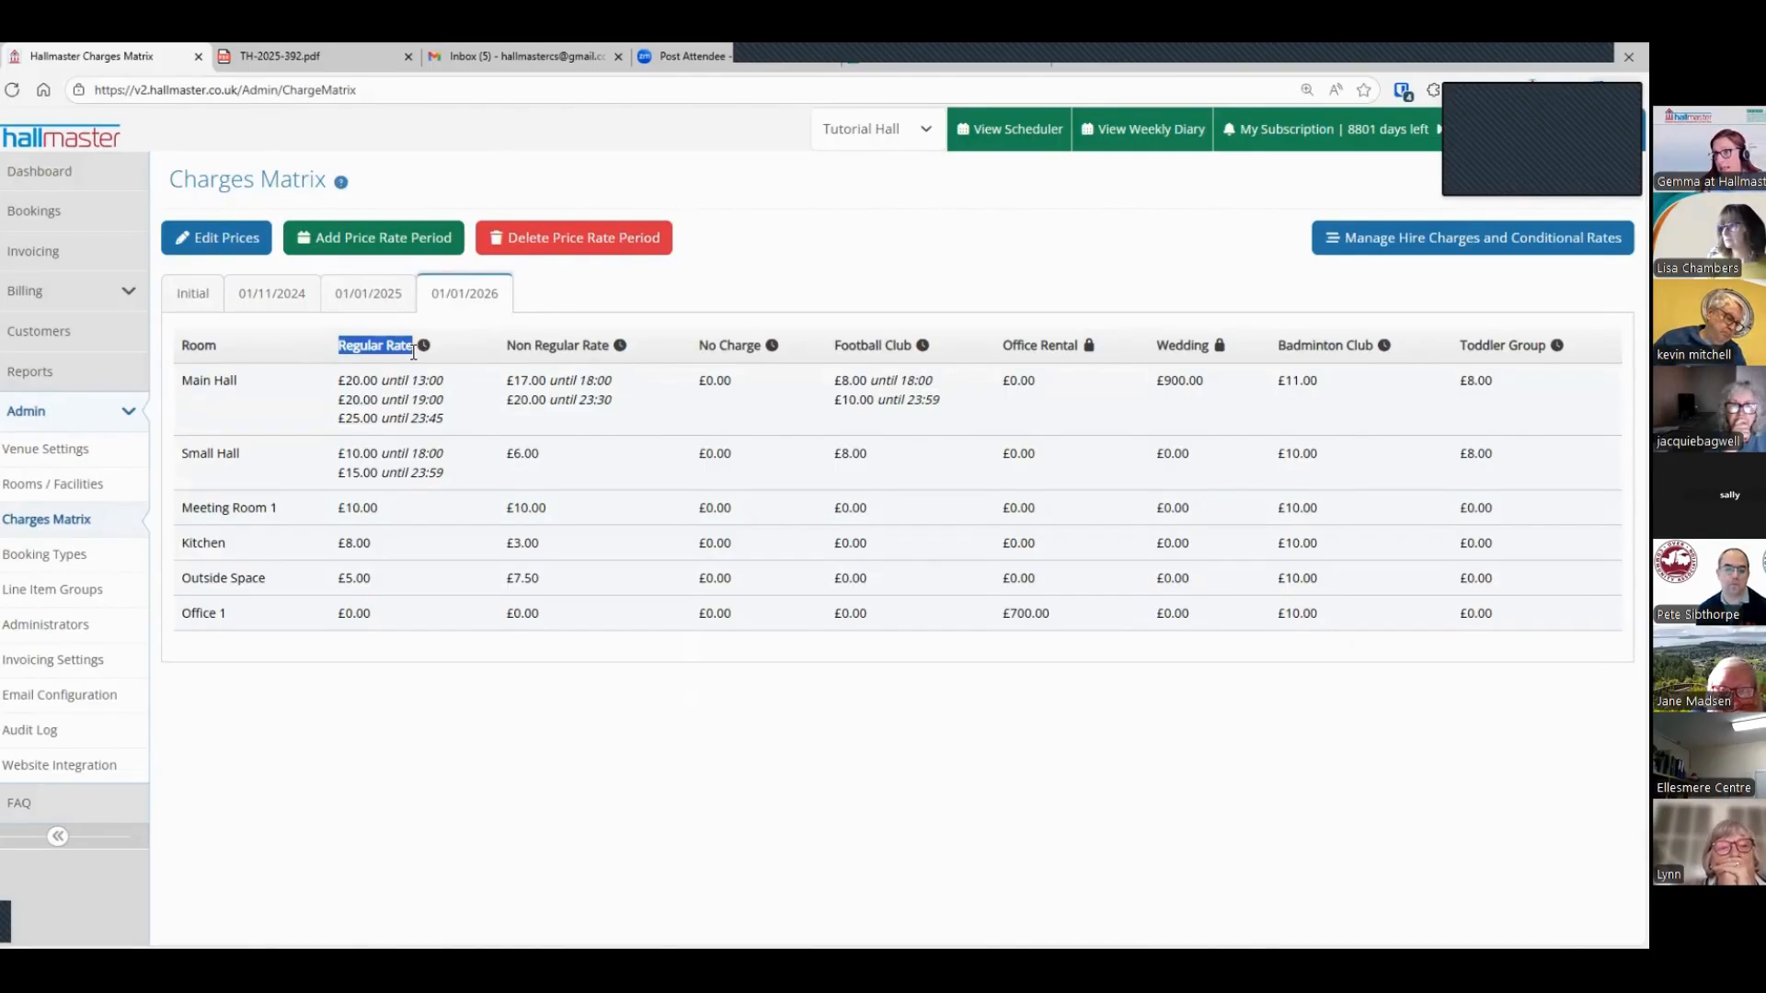
left_click(467, 360)
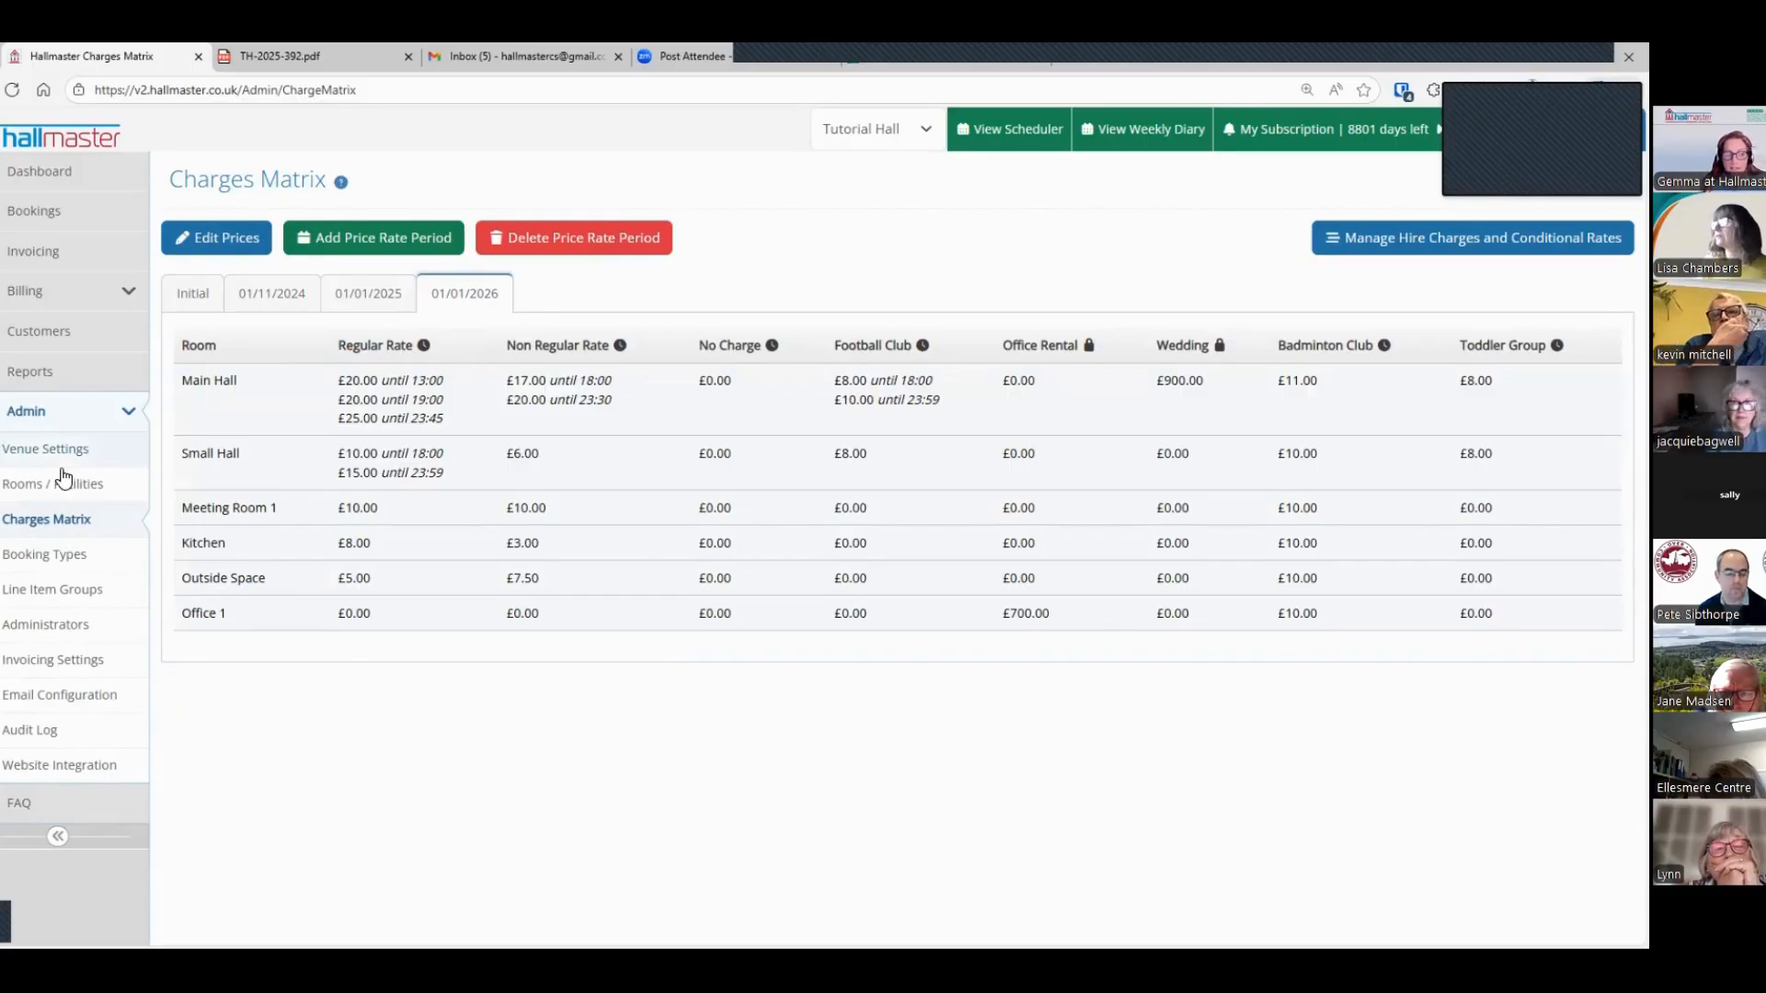
Step: Review the tax rate and reminder break points in the invoicing settings, and return to the bookings list
left_click(52, 658)
scroll(272, 581, "down", 10)
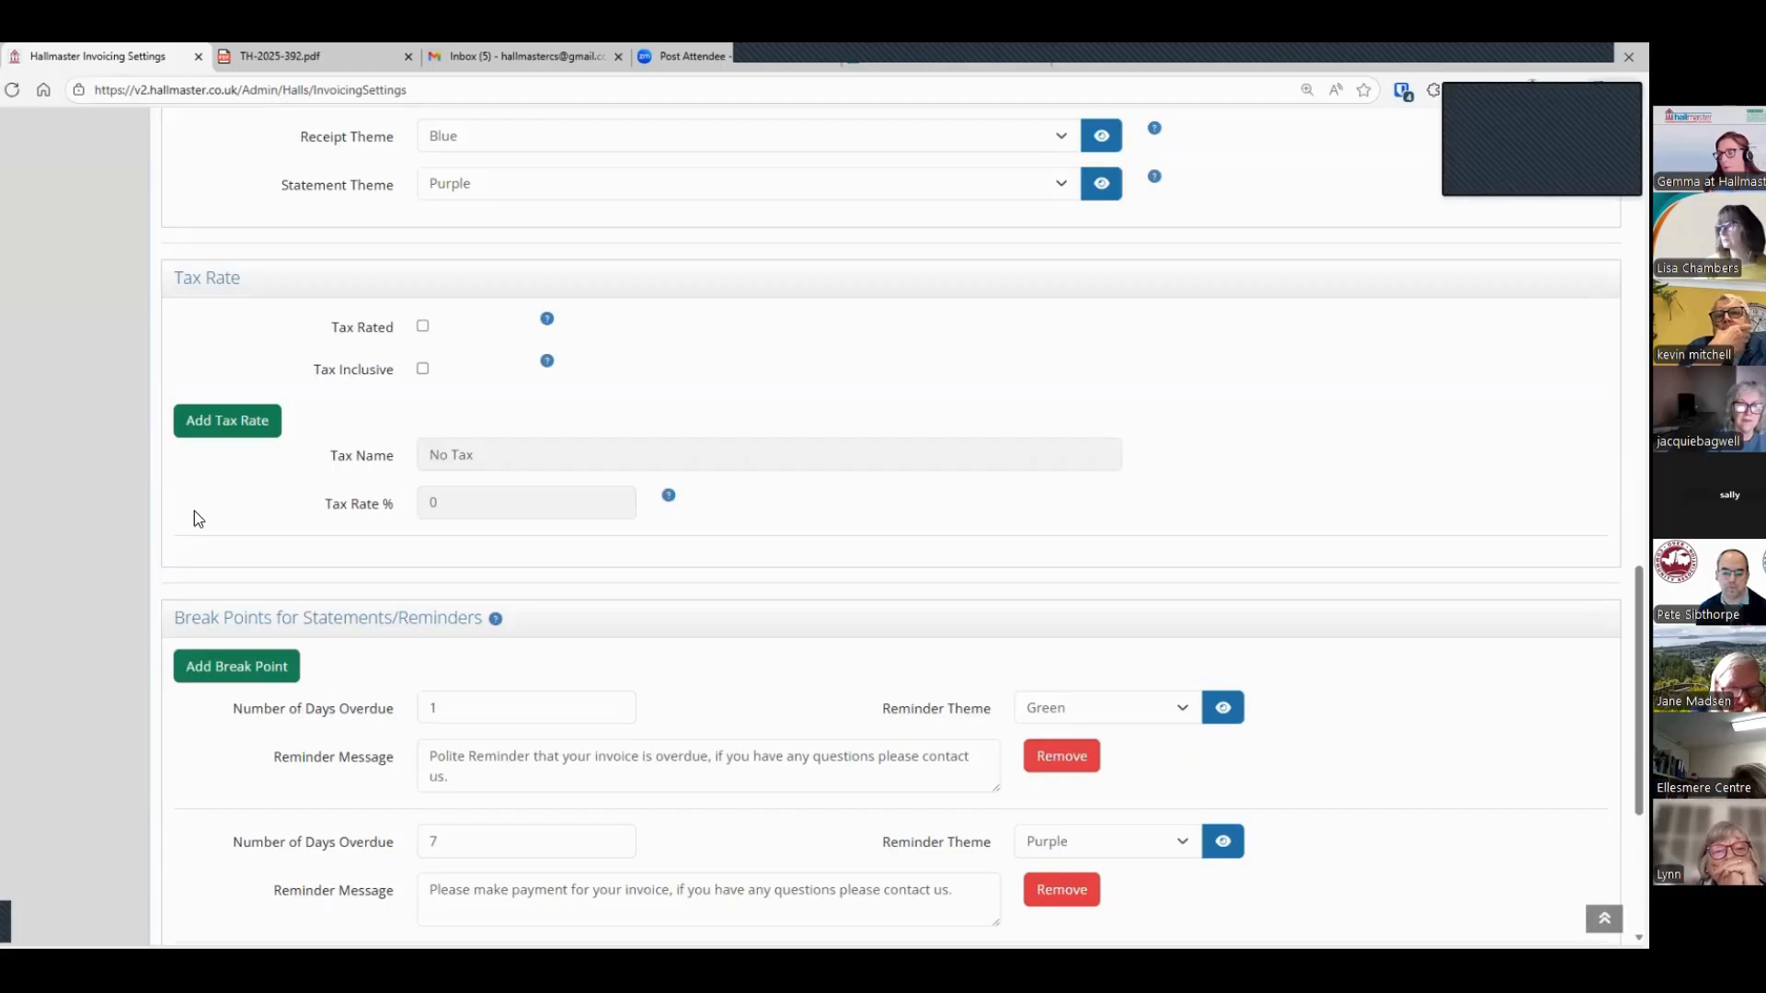
scroll(210, 521, "up", 20)
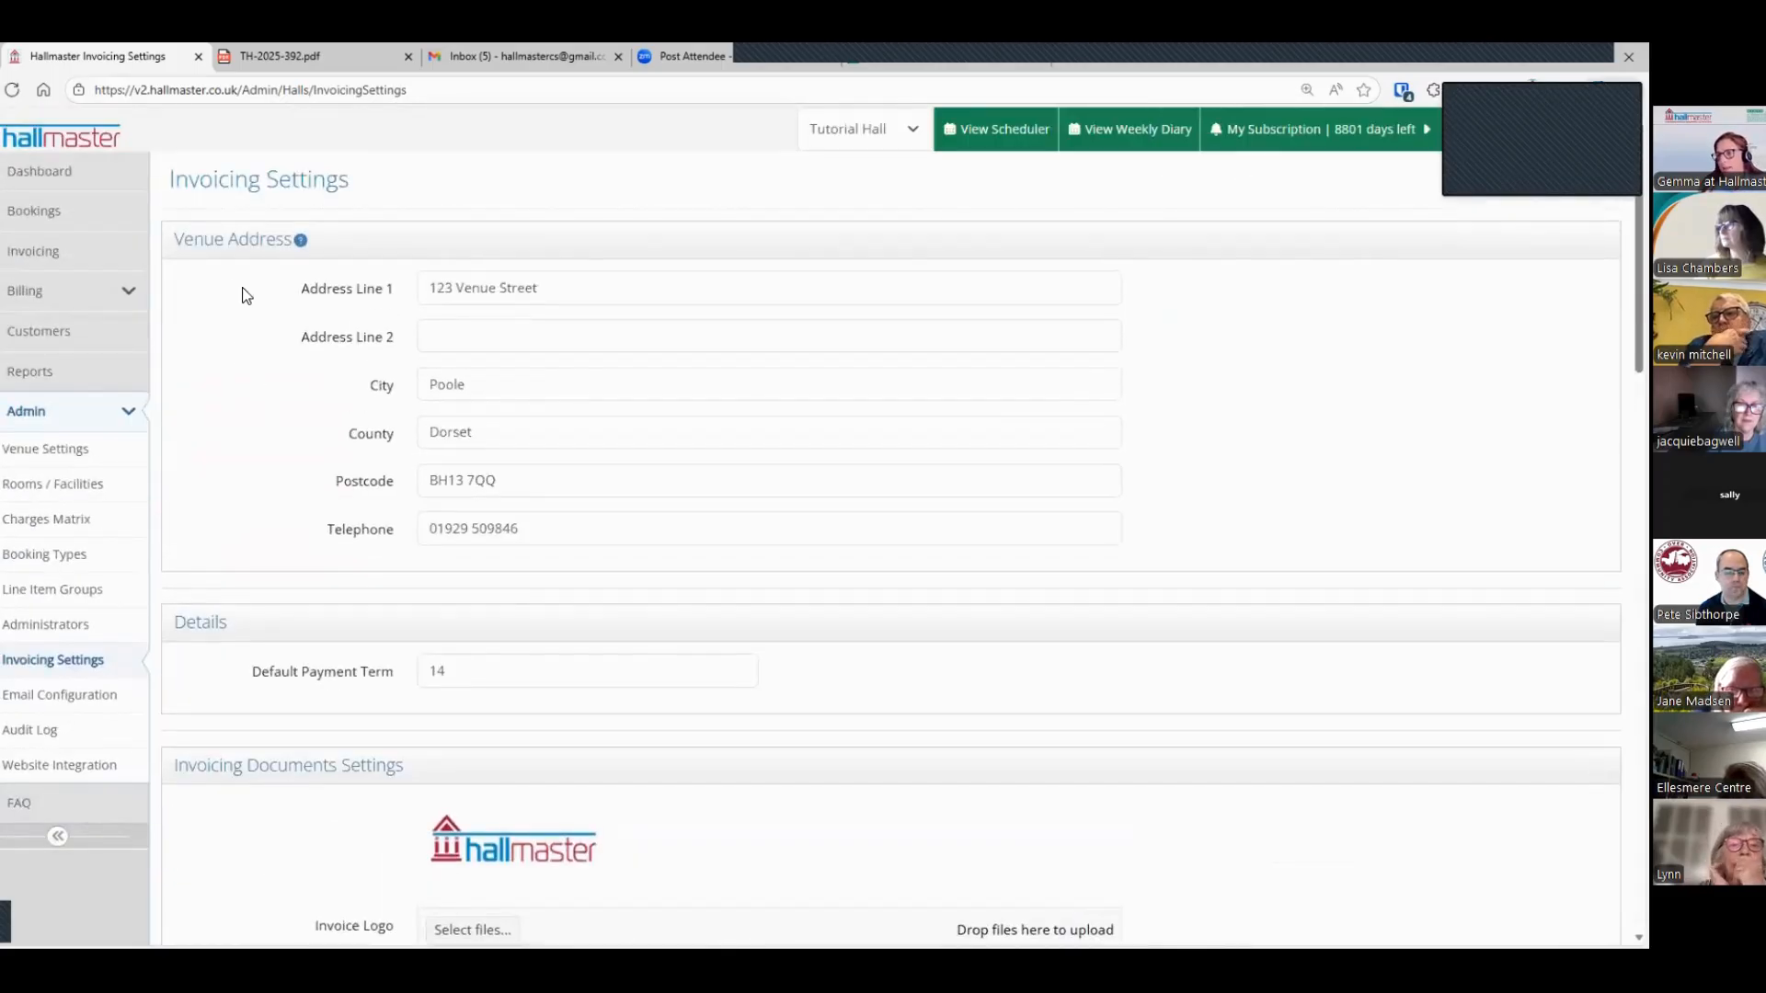
left_click(35, 211)
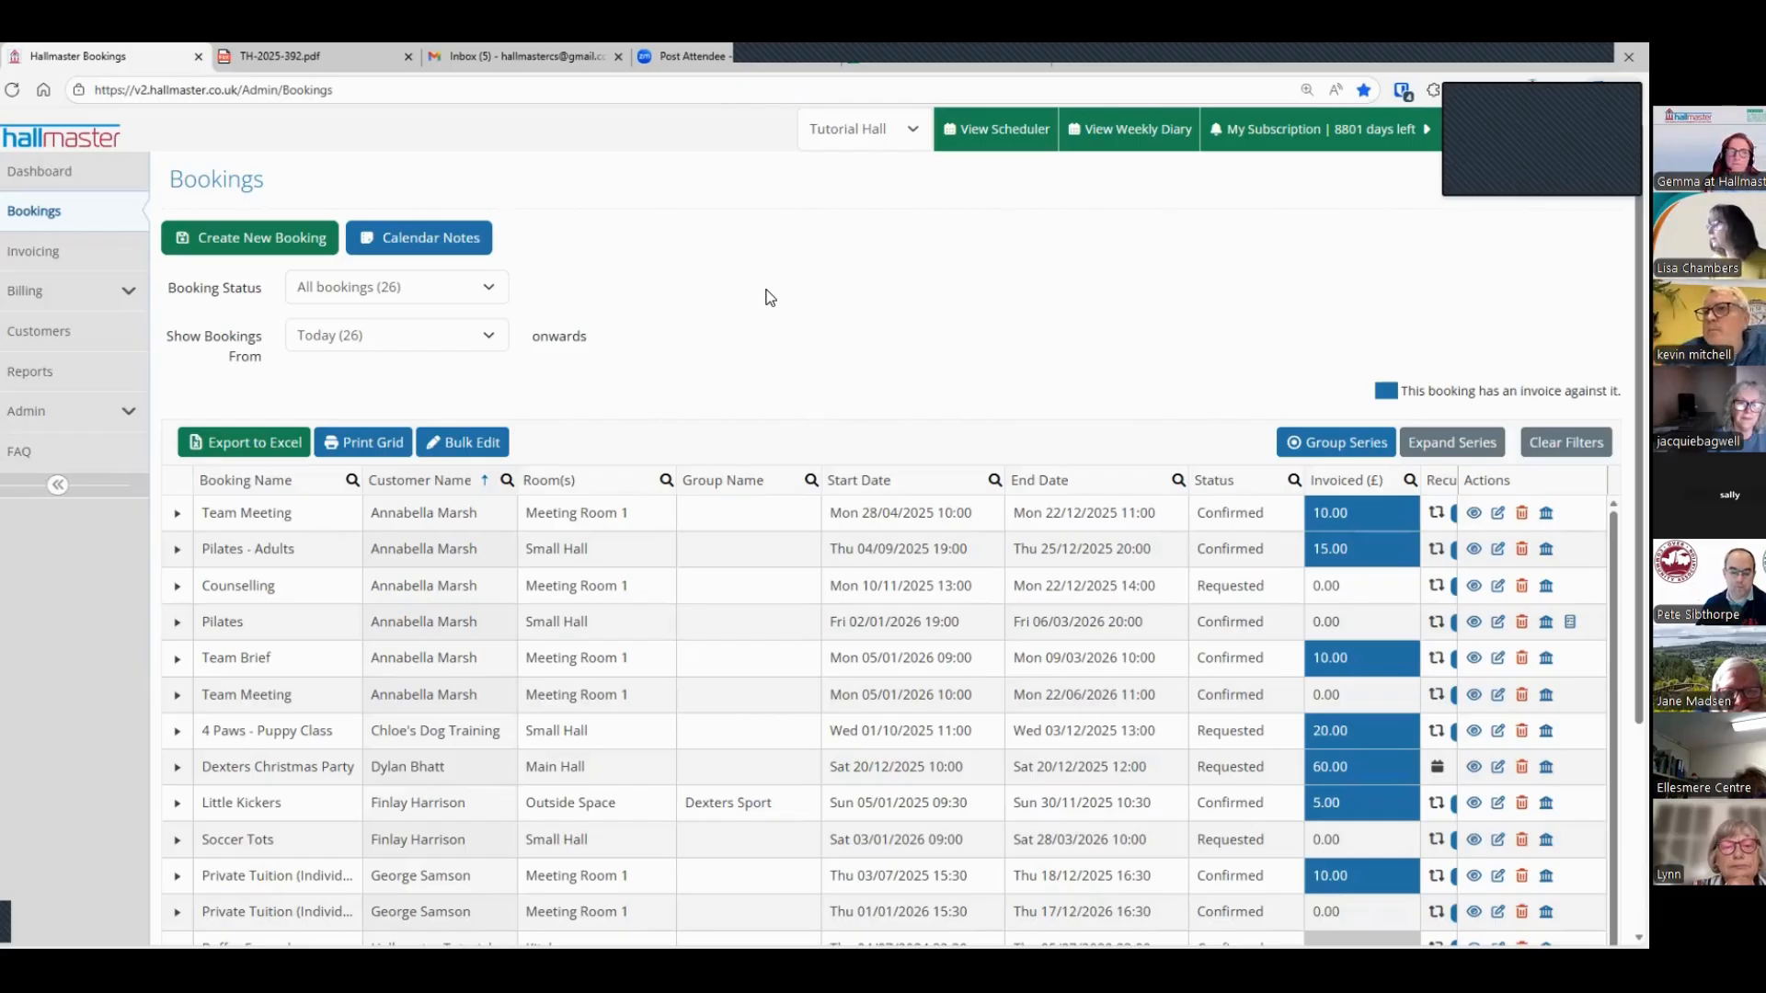
Step: View the venue's administrators and open its list of rooms and facilities
left_click(37, 414)
left_click(39, 618)
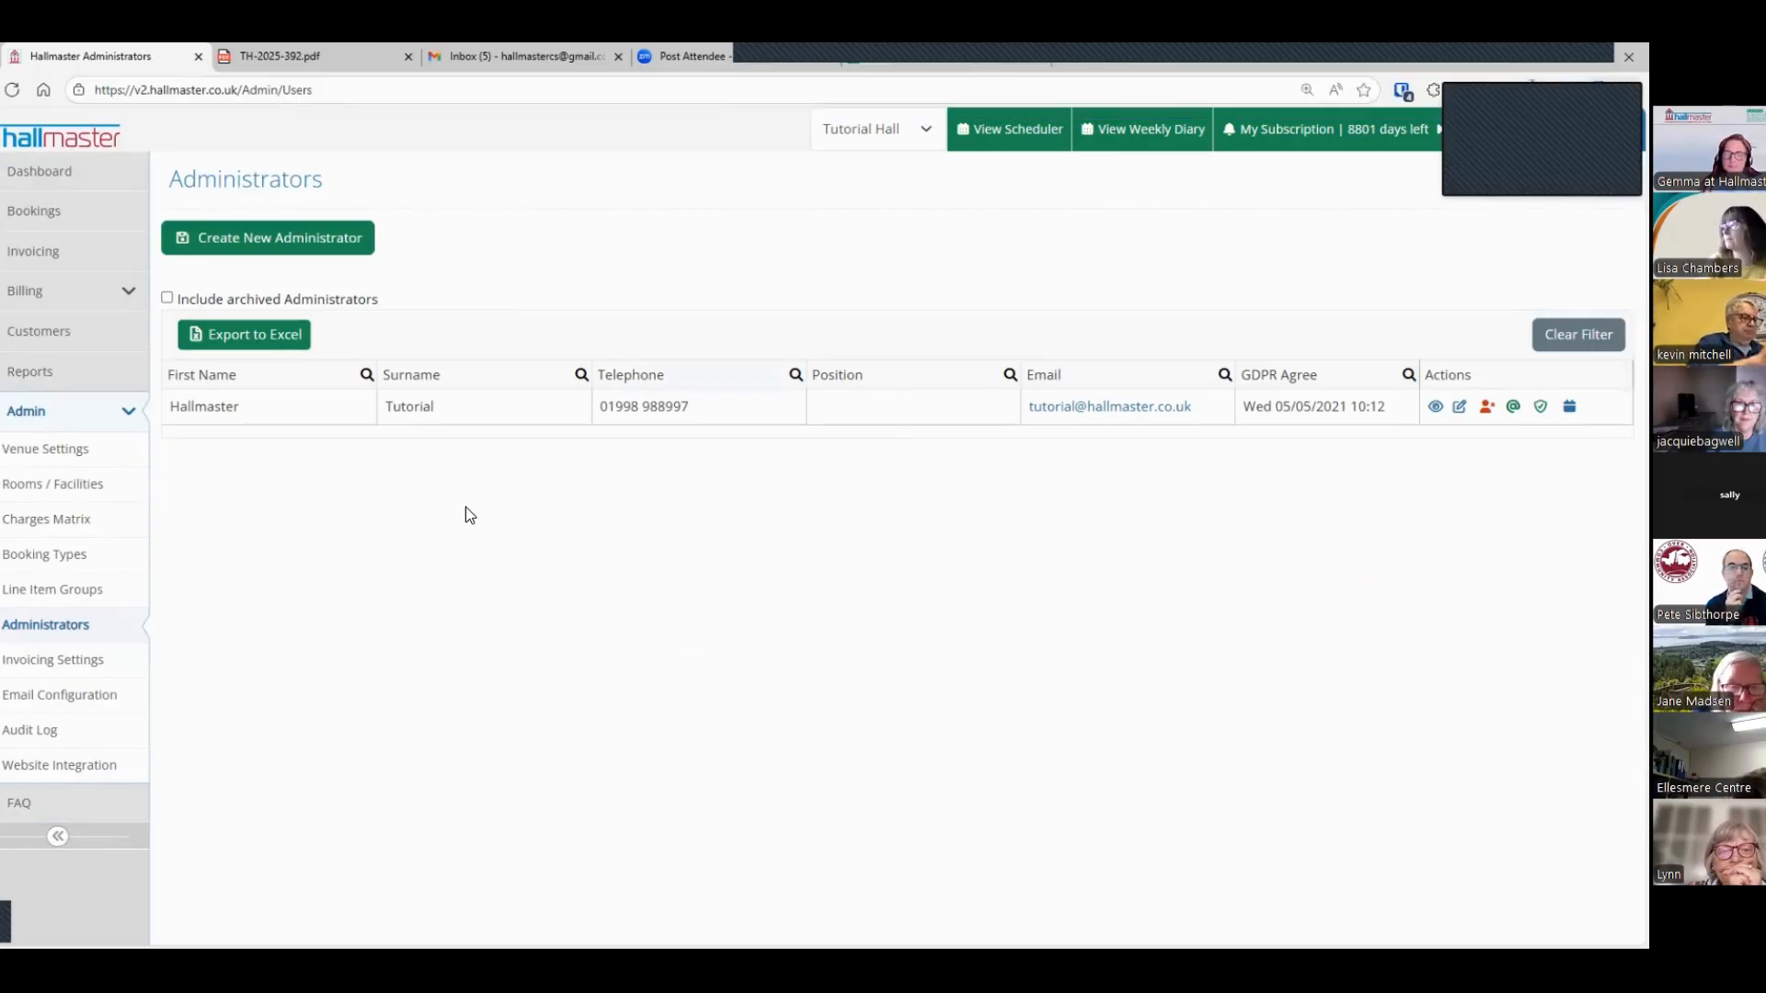
left_click(64, 489)
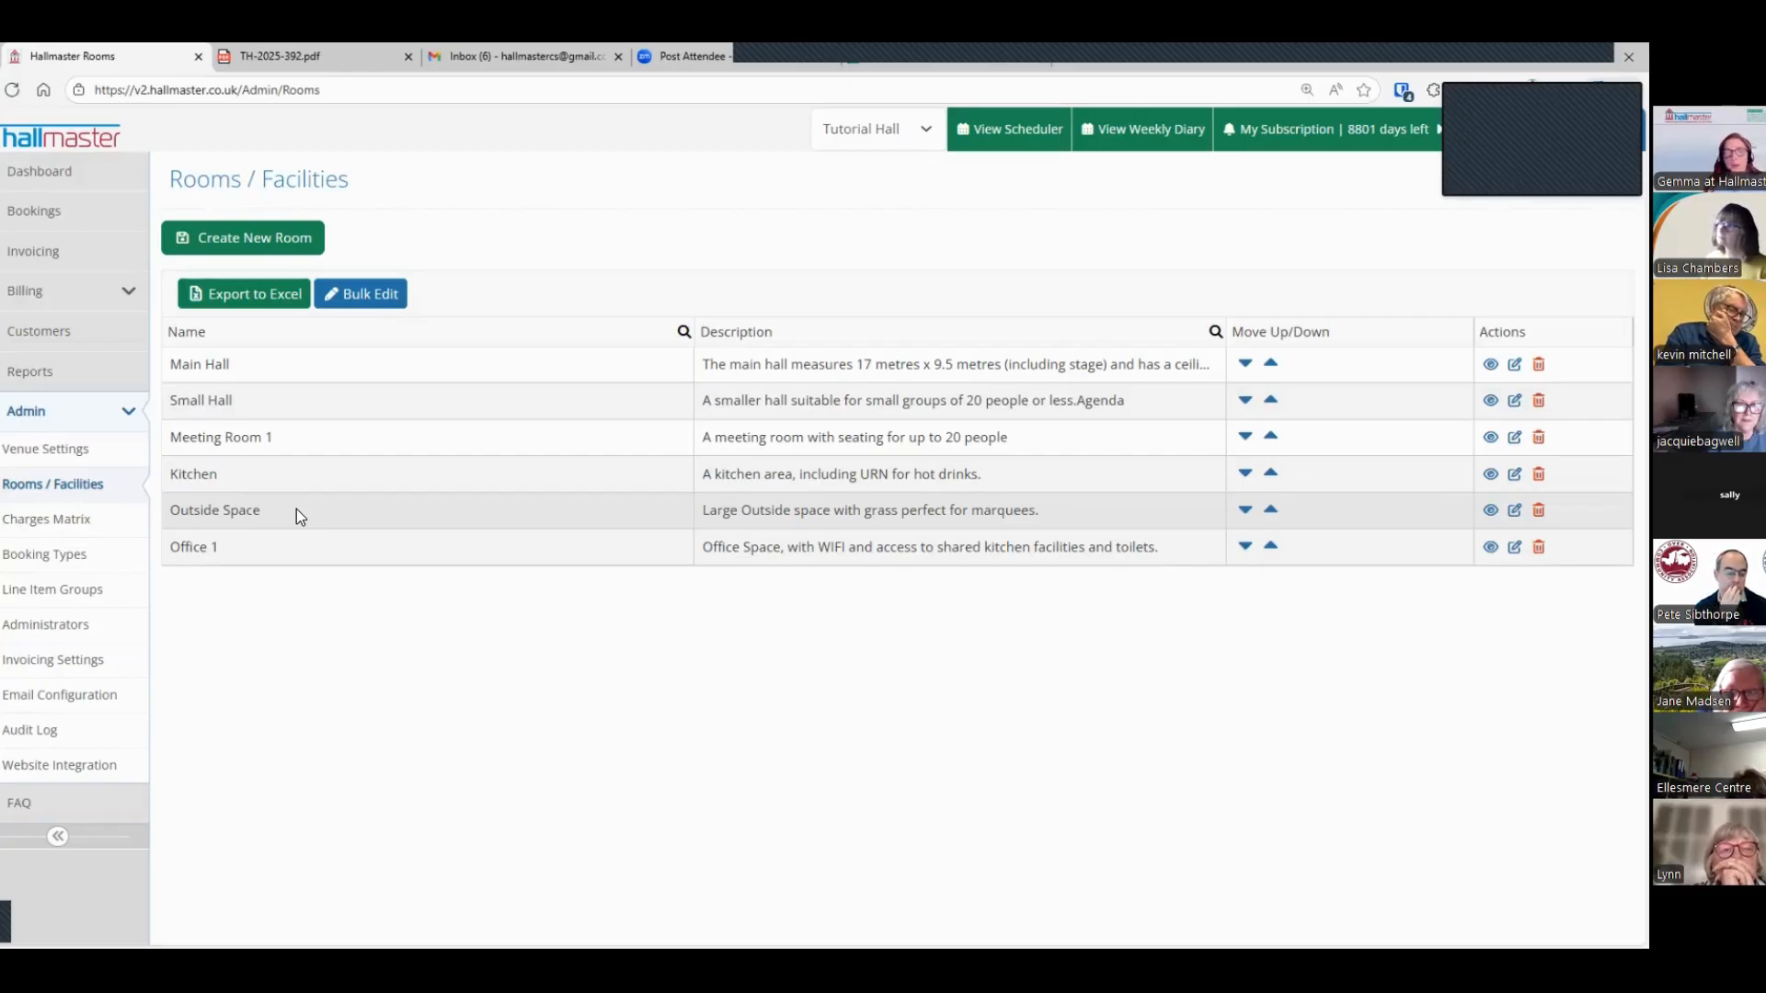
Step: Review the custom SMTP settings in the email configuration, and return to the bookings list
left_click(126, 703)
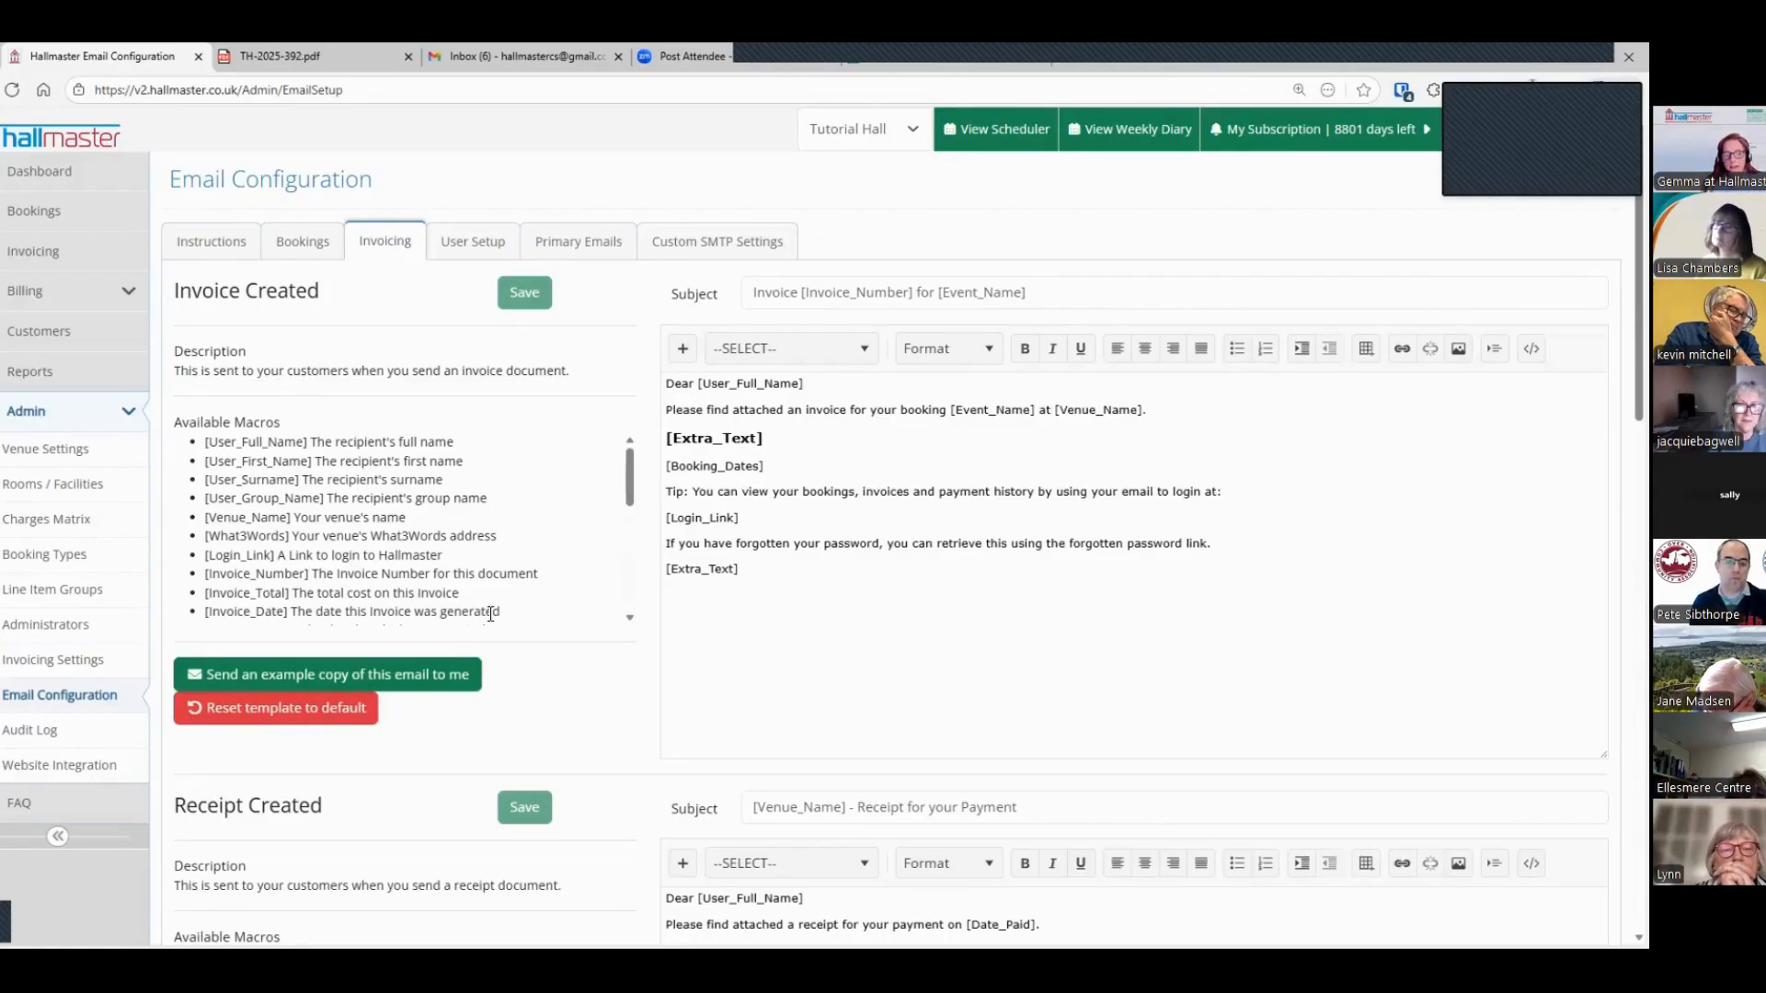
left_click(731, 256)
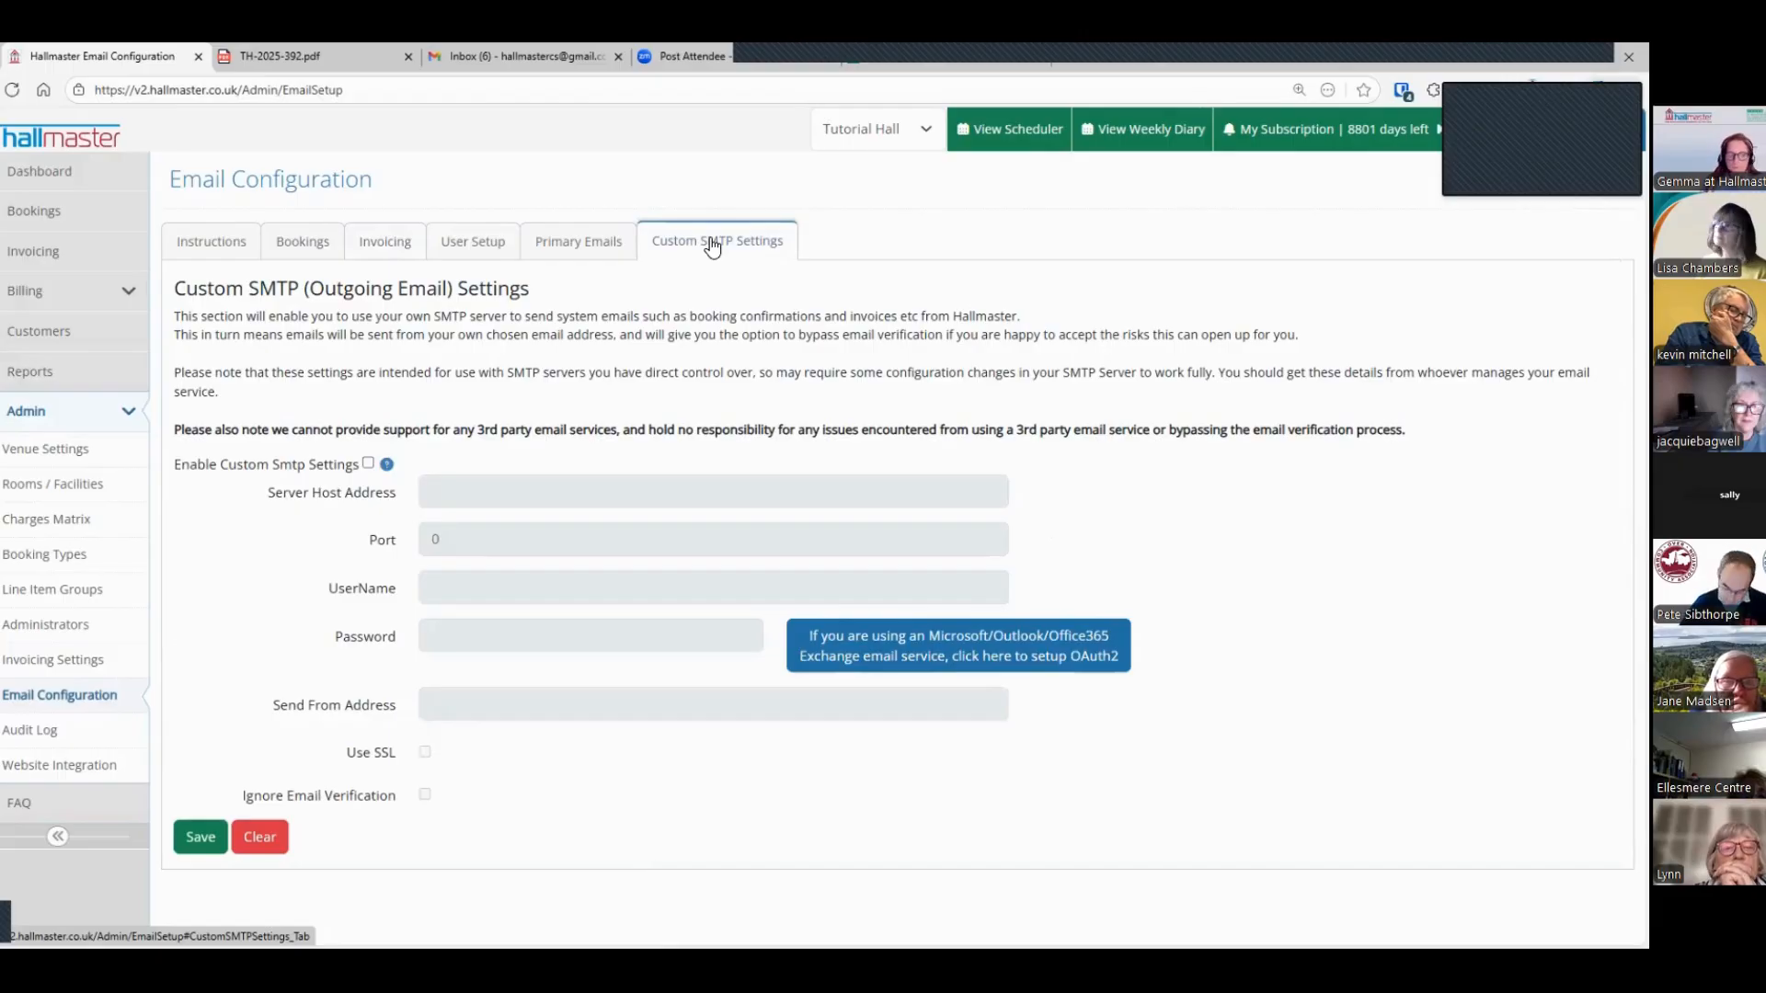
left_click(46, 221)
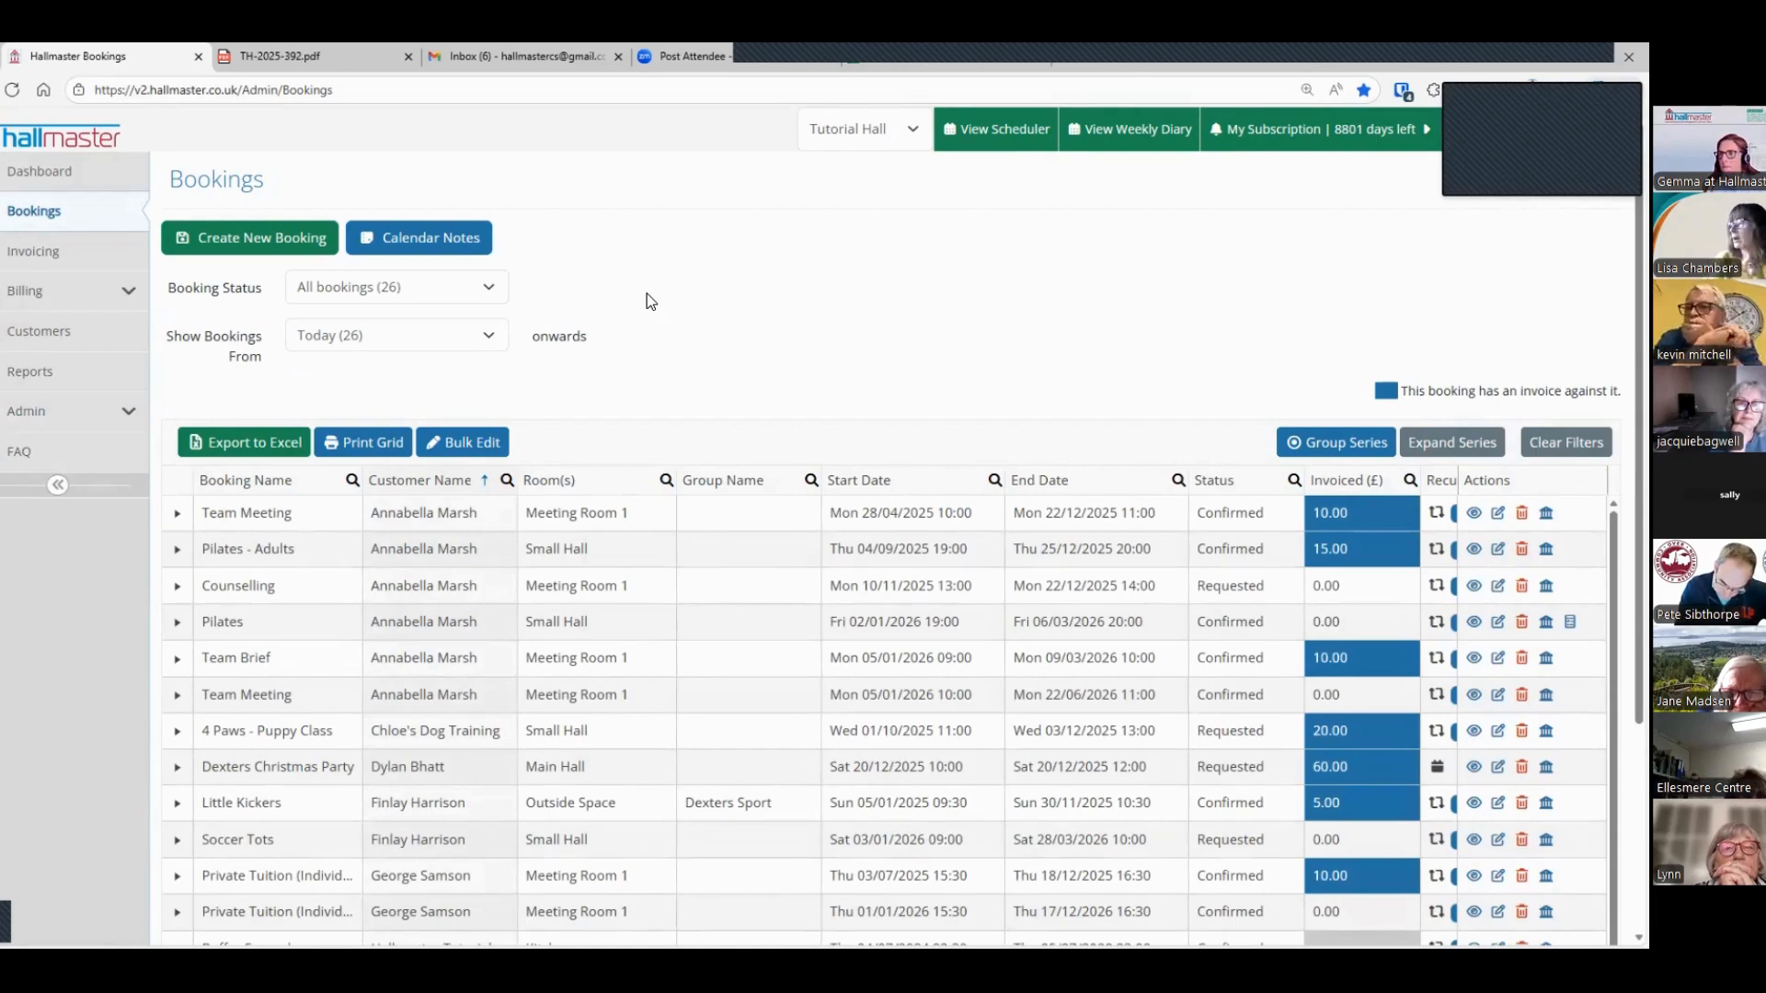
Step: Open the email configuration instructions briefly, and go to the Basic Web Page options of the website integration
left_click(55, 410)
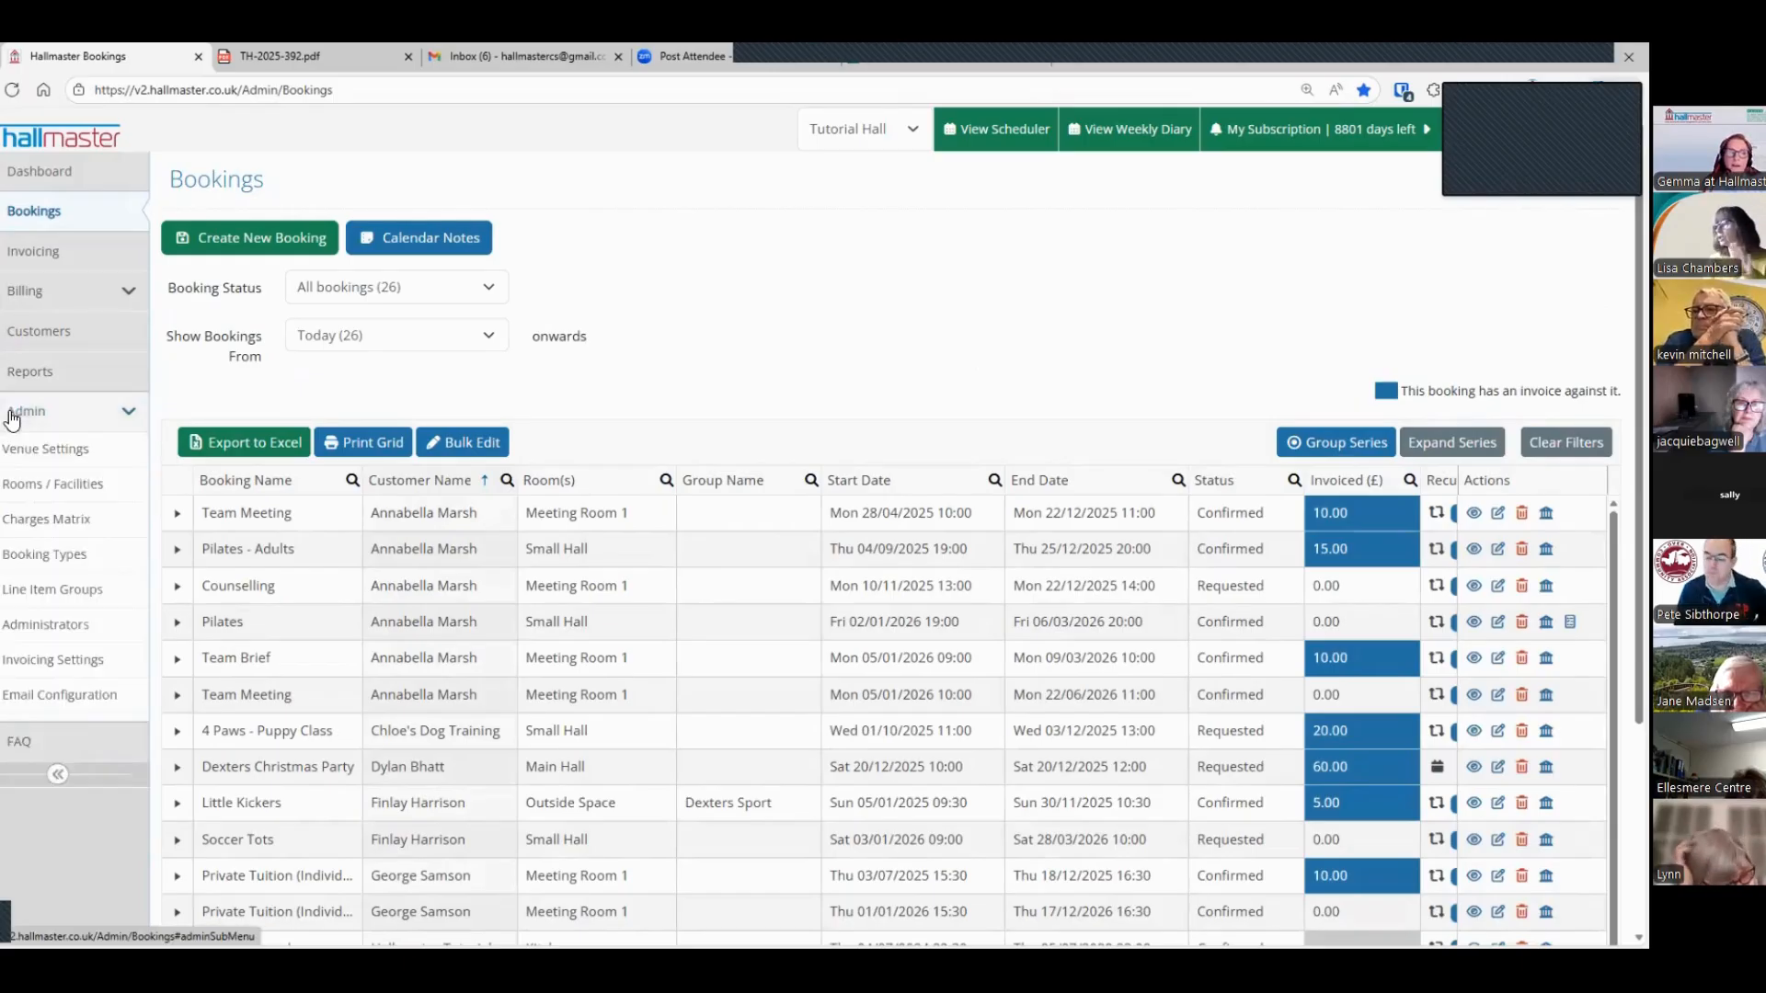
left_click(55, 694)
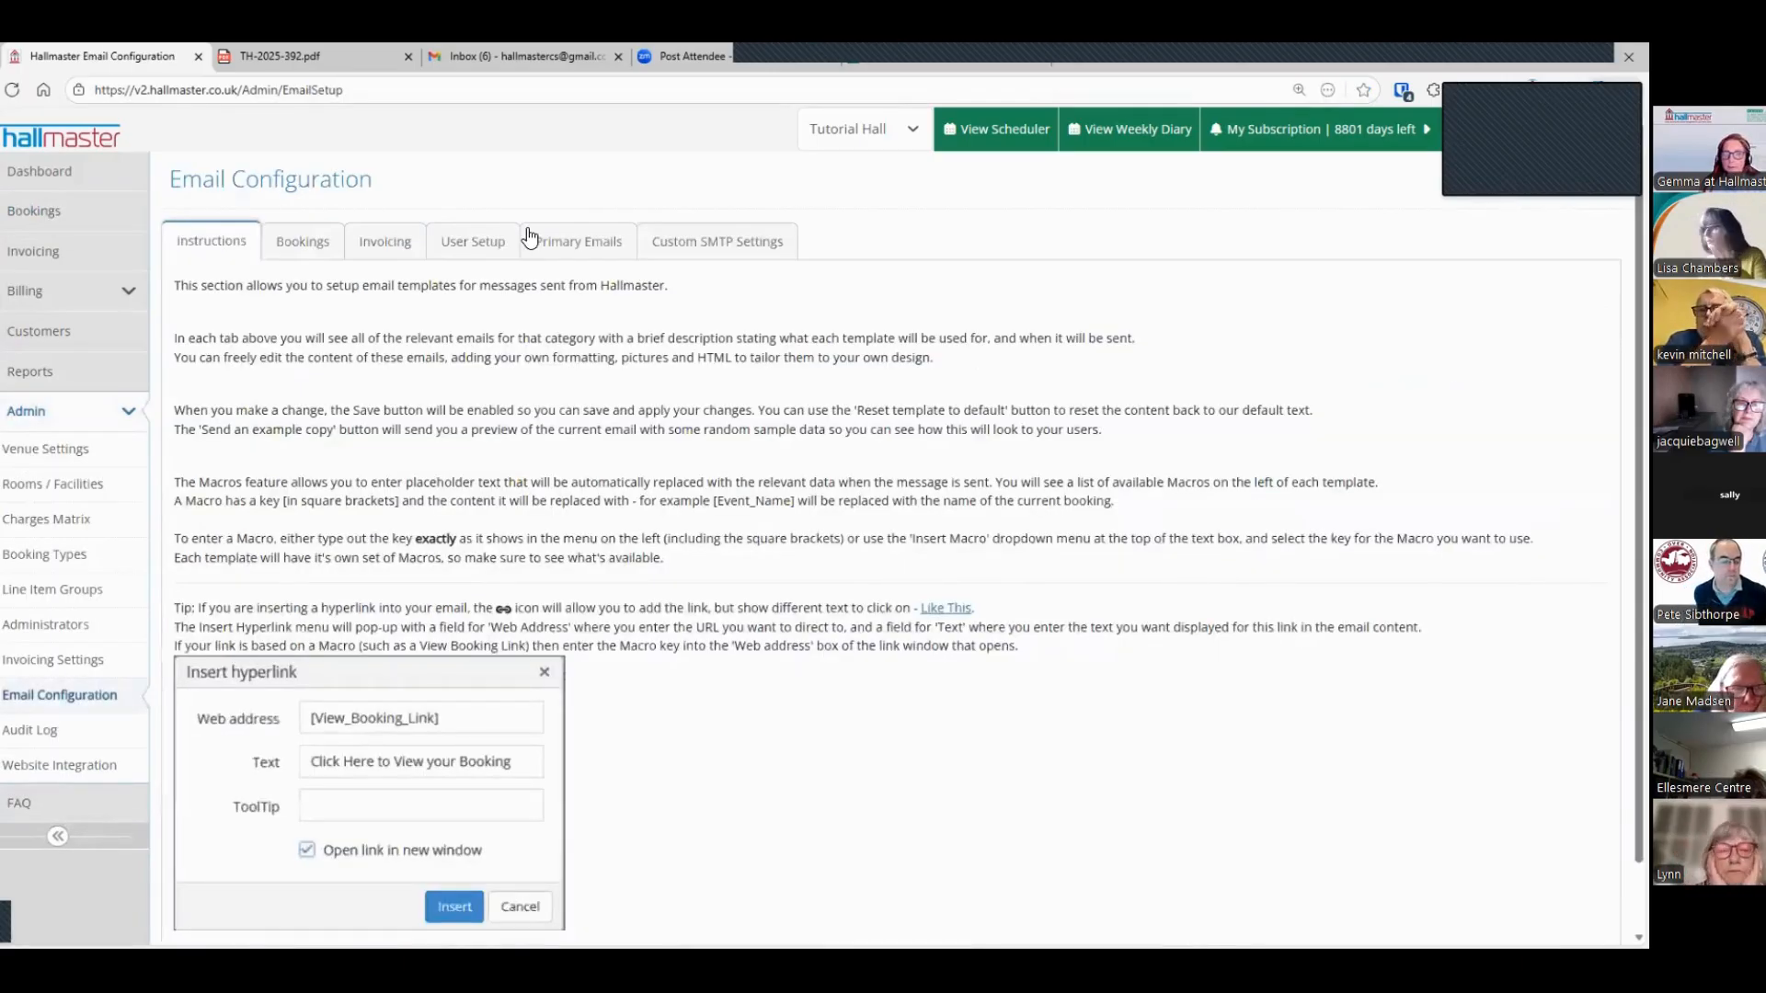
left_click(97, 776)
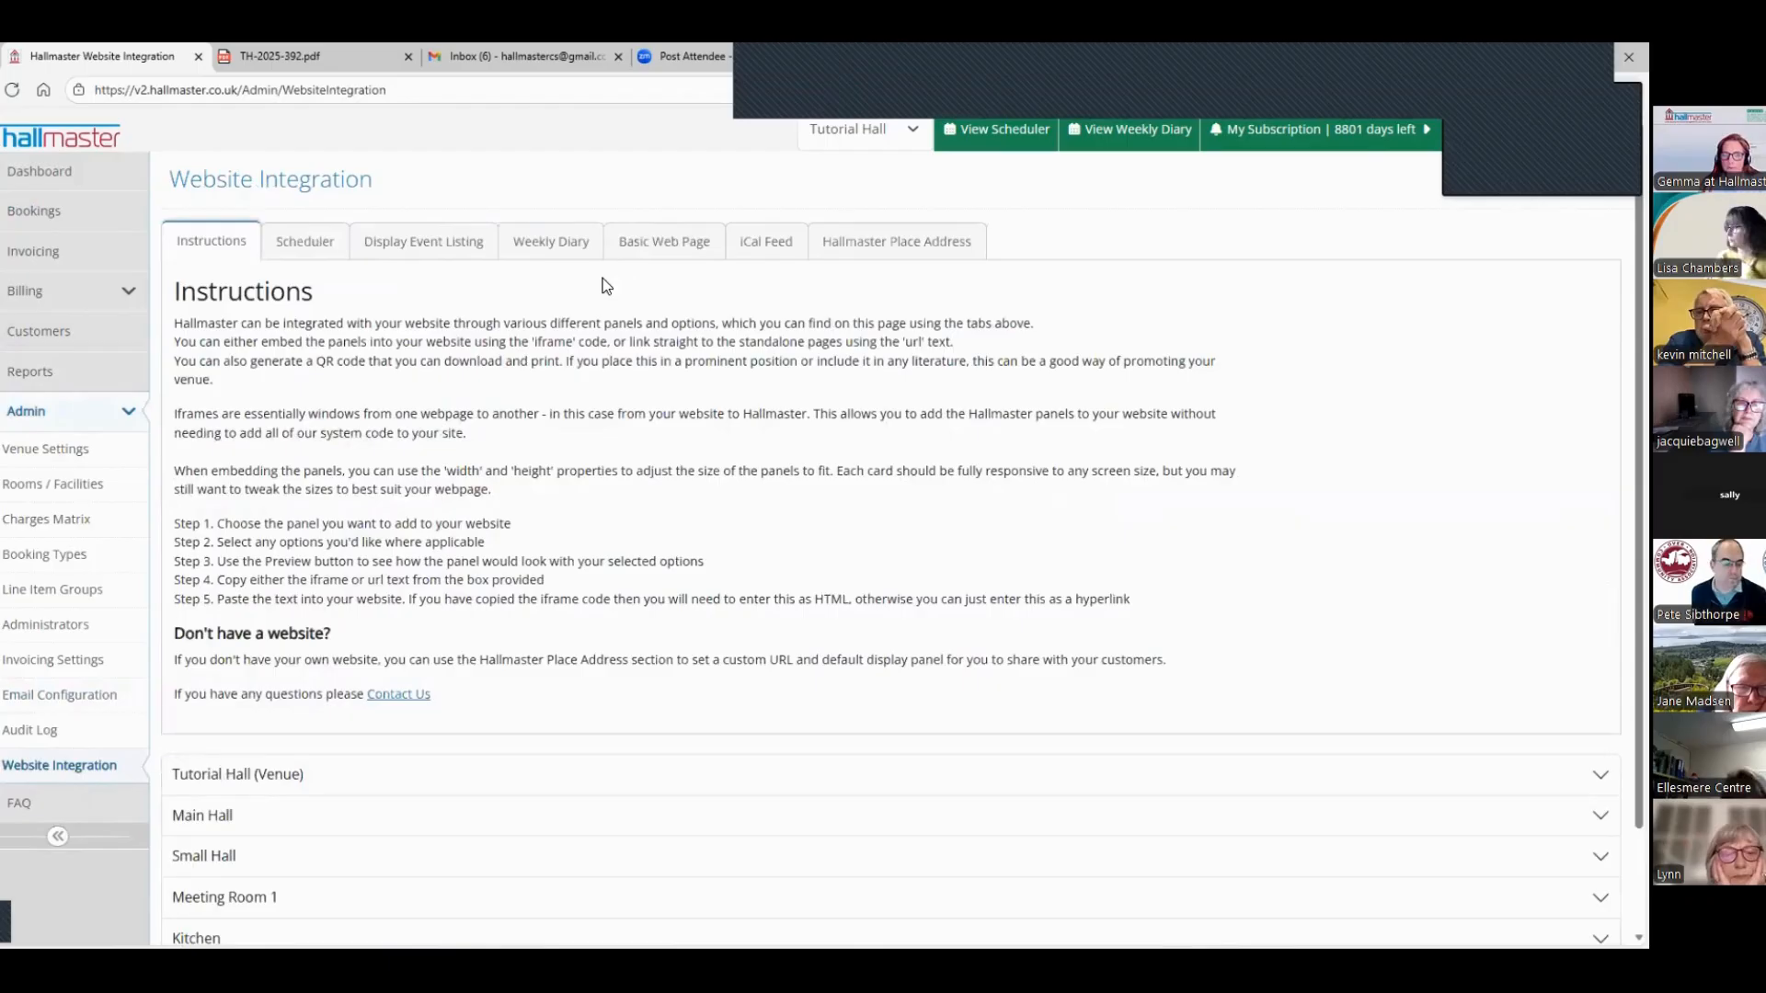
left_click(654, 245)
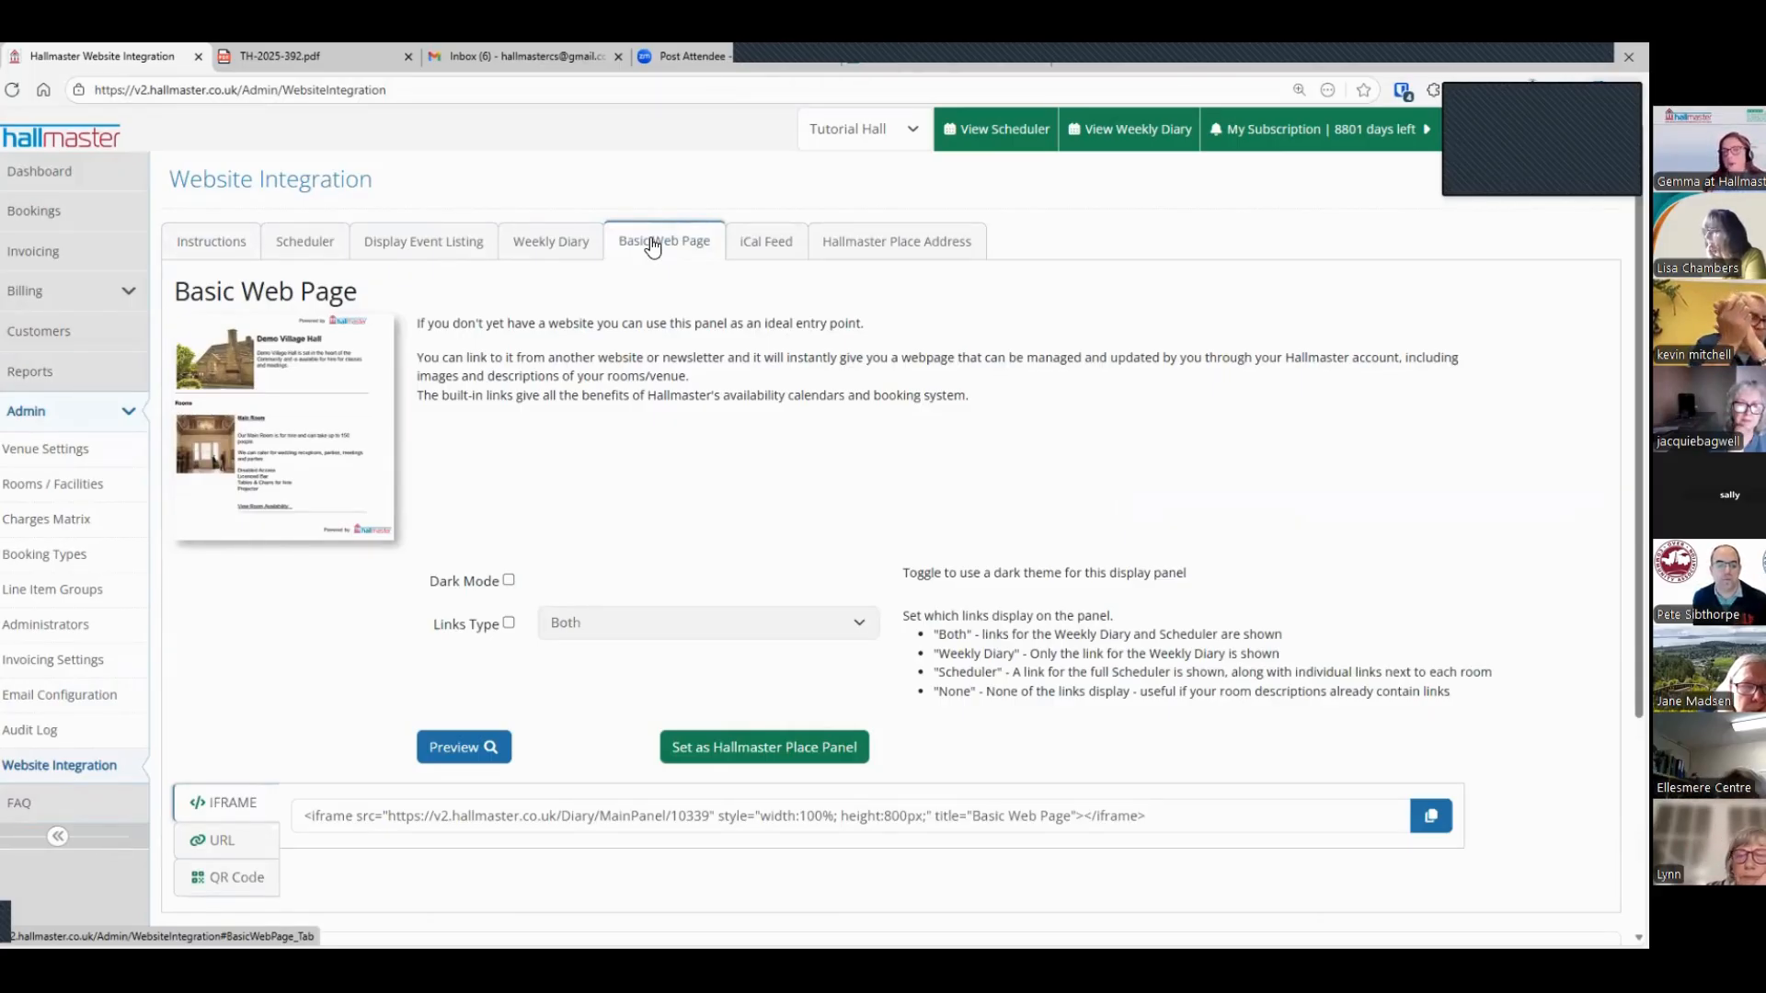
Step: Expand the Main Hall section below the Basic Web Page options and review its description and images
scroll(151, 395, "down", 1)
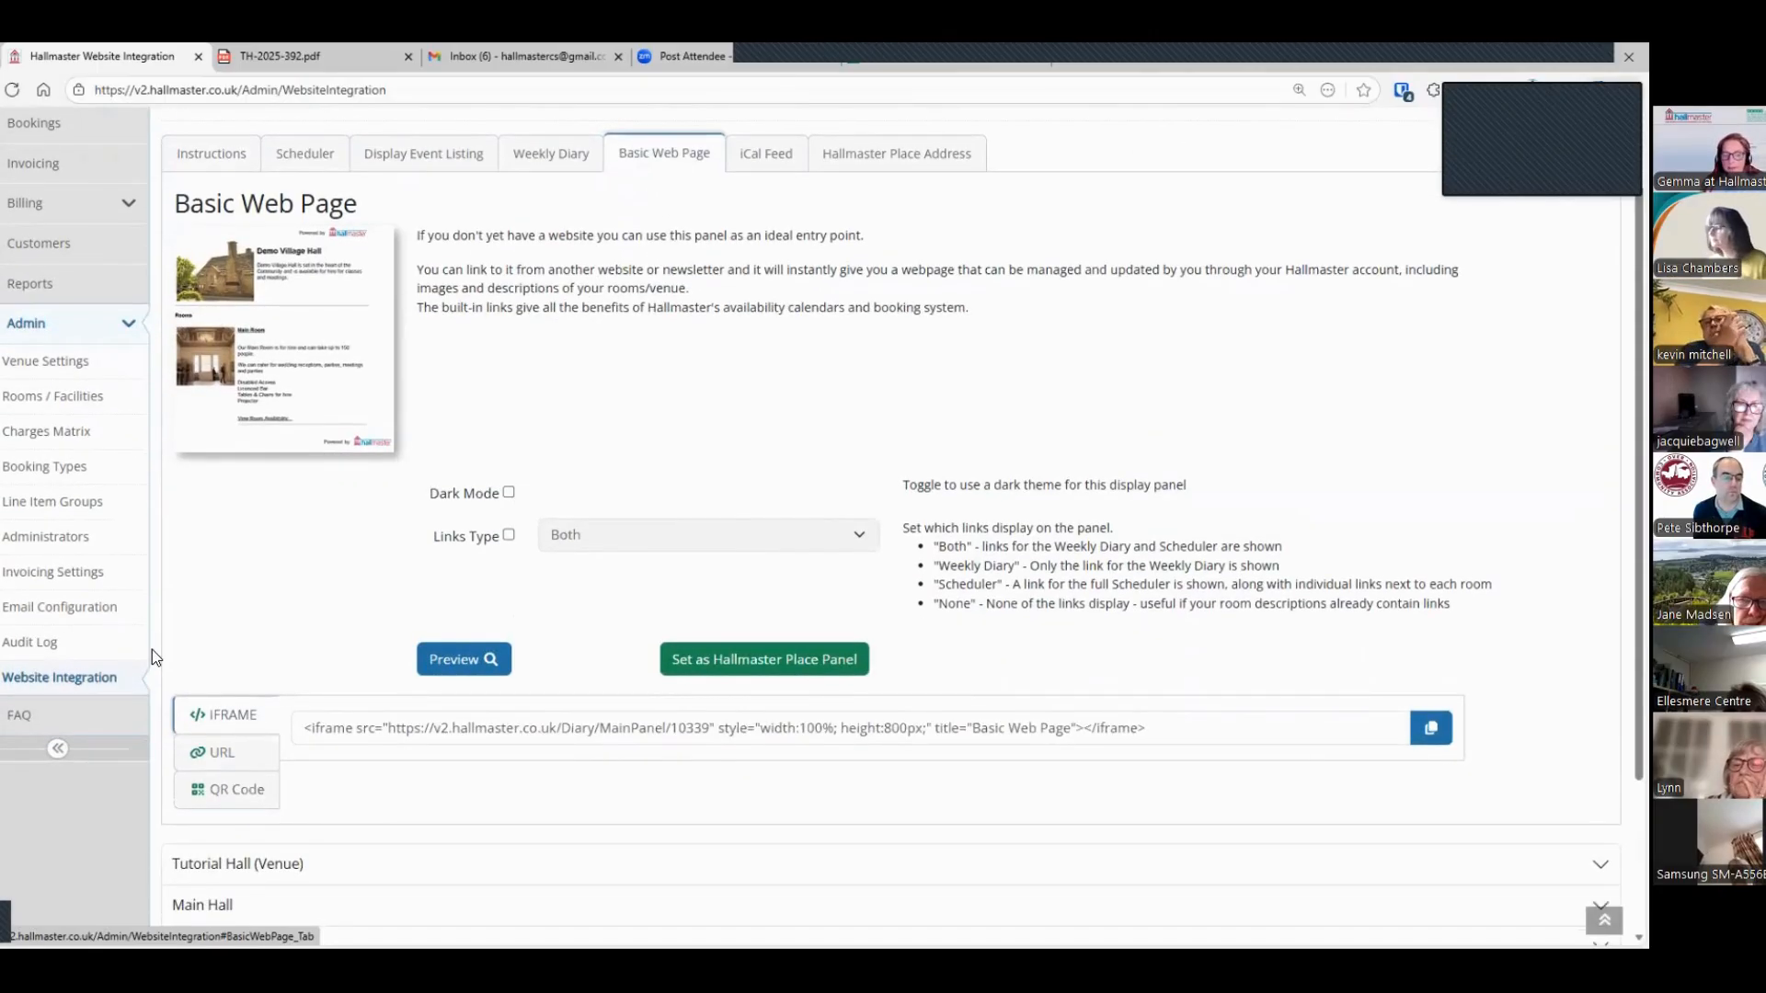
scroll(152, 649, "down", 2)
left_click(232, 698)
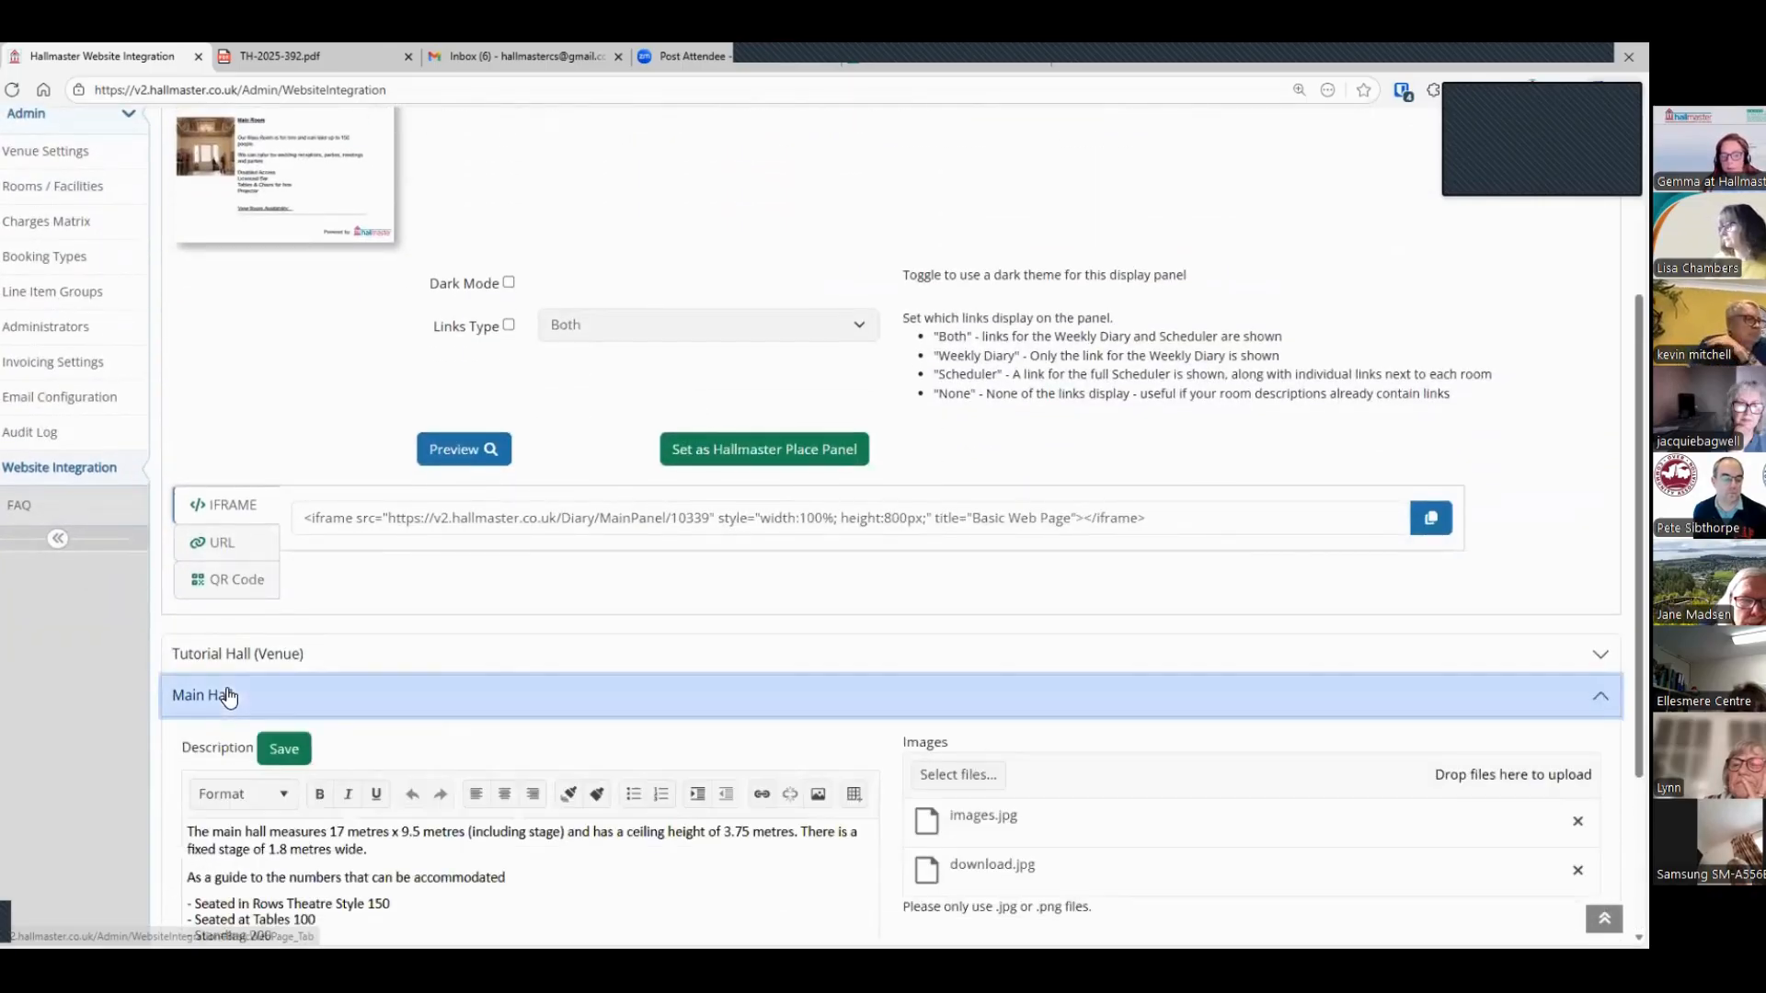
scroll(432, 679, "down", 2)
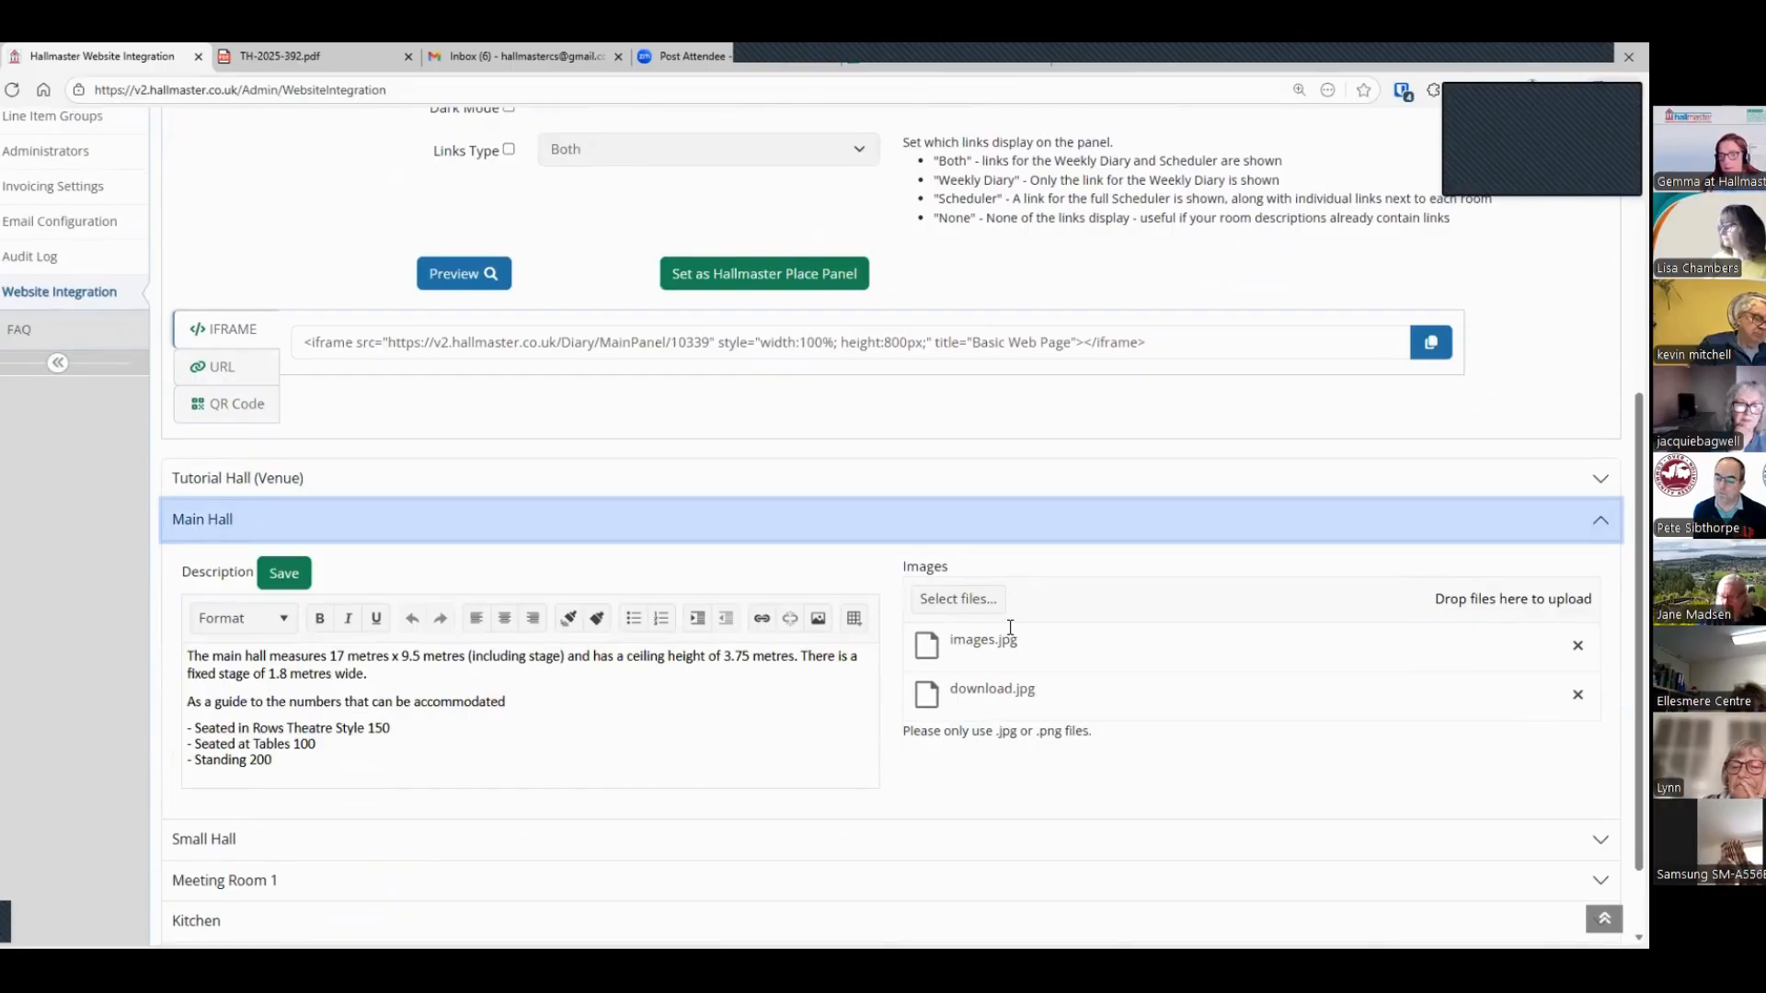
Step: Preview Tutorial Hall's basic web page with its venue and room descriptions, and close the preview
scroll(485, 706, "up", 2)
scroll(486, 706, "up", 2)
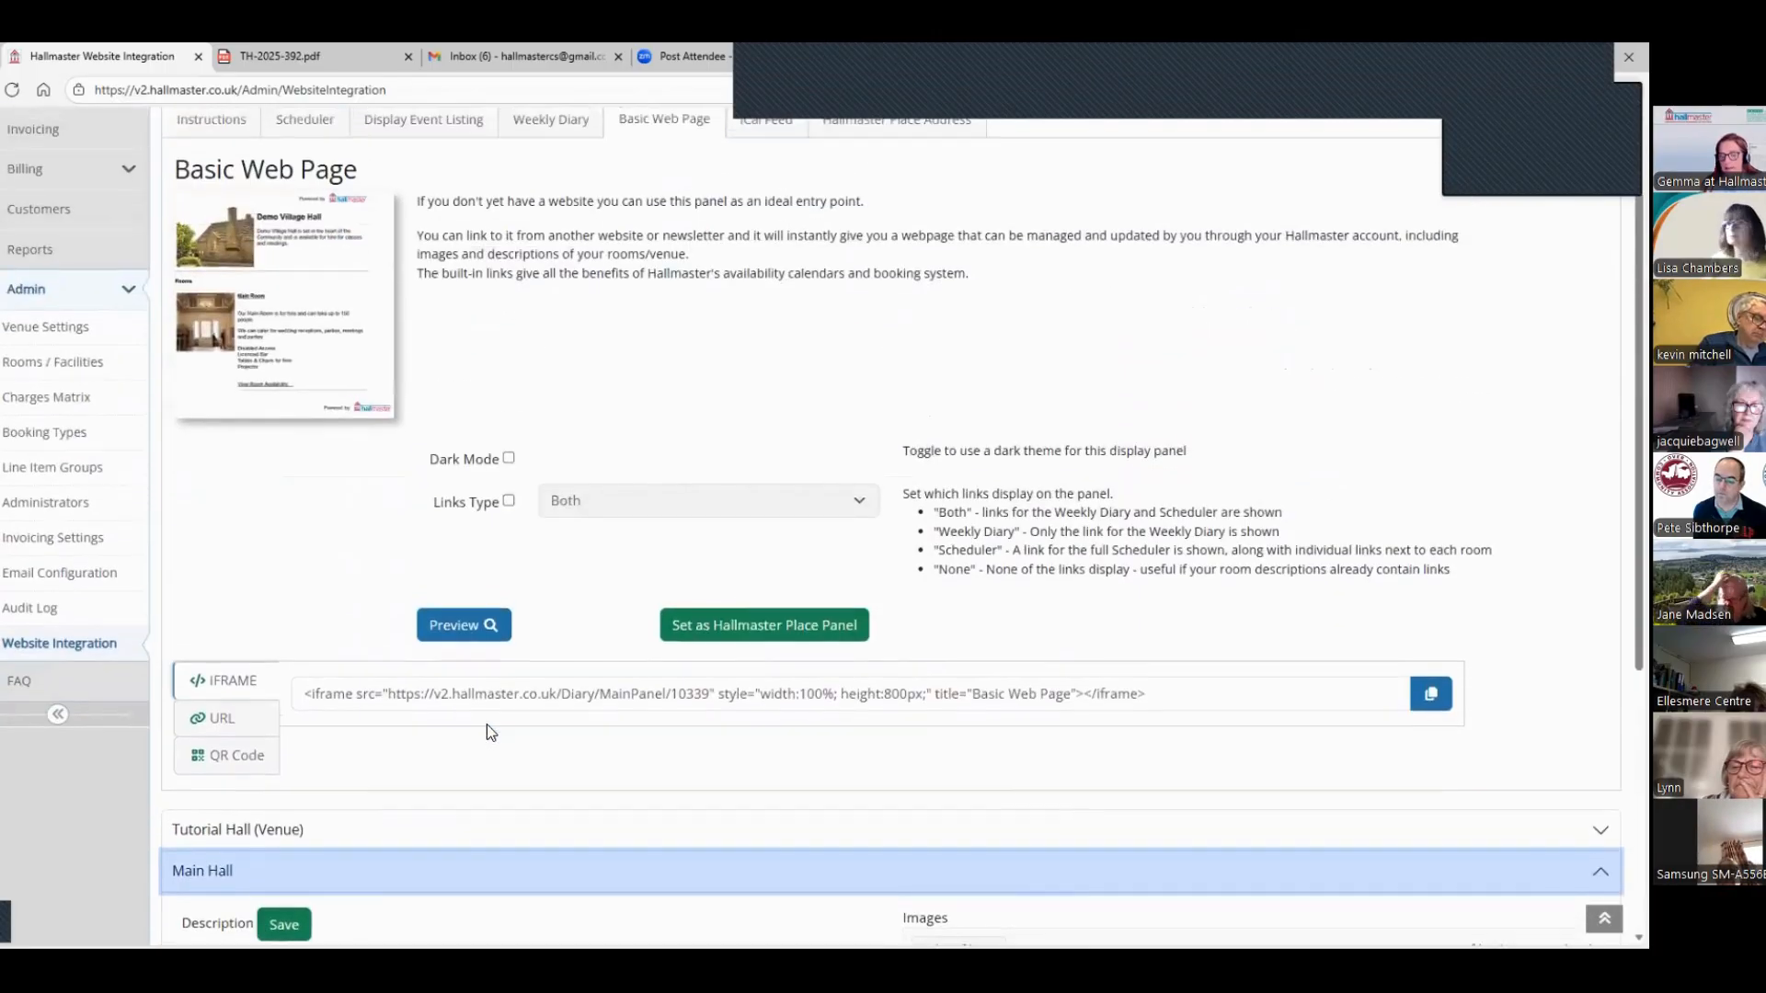
left_click(485, 630)
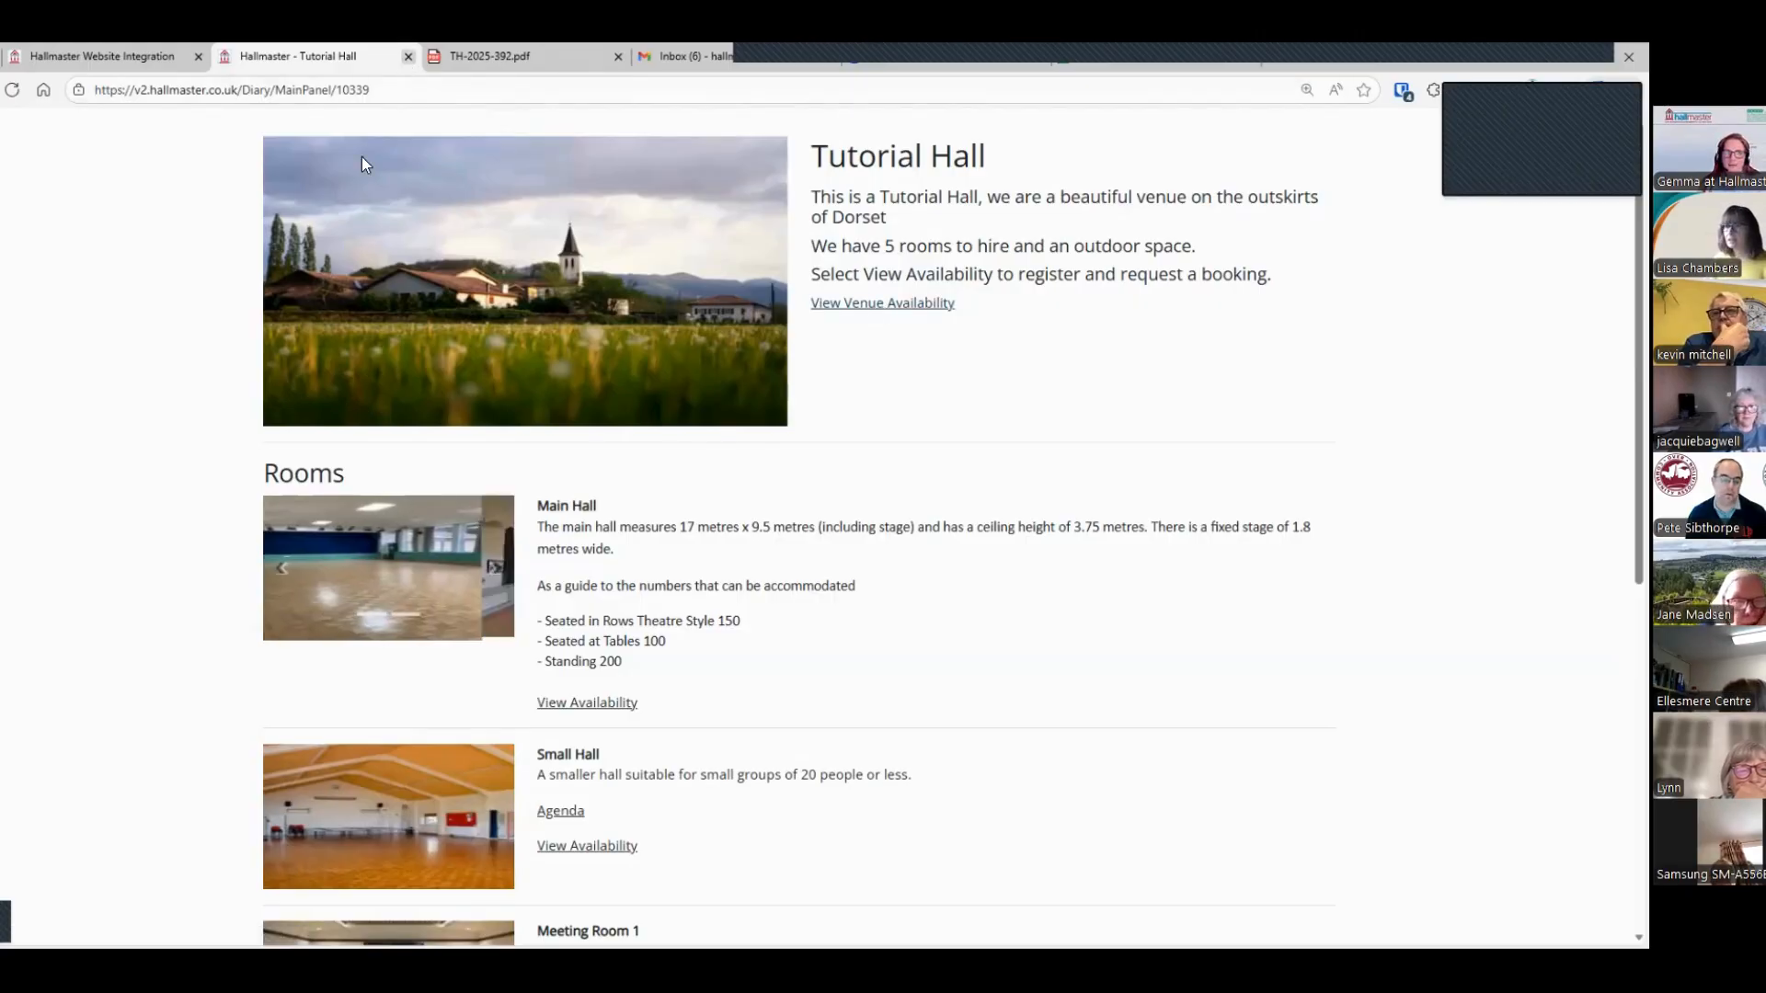
left_click(408, 57)
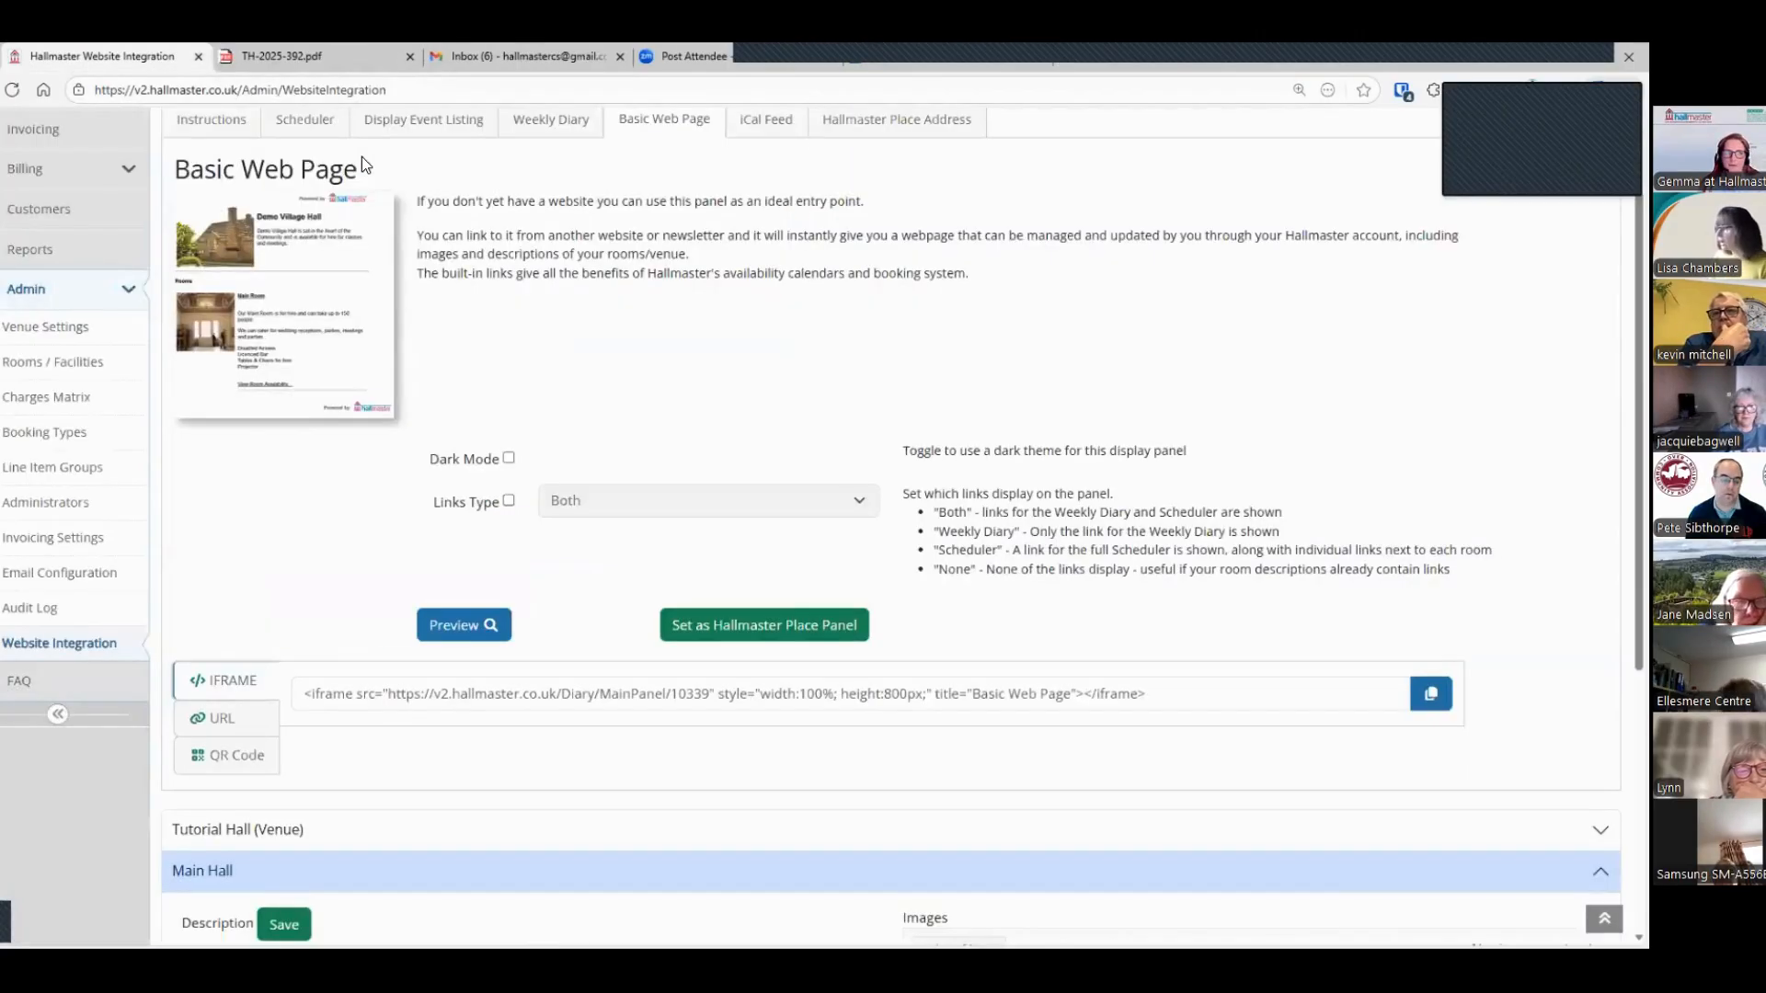
Step: Leave the website integration settings and open the dashboard to view the latest system update and user resources
left_click(21, 292)
left_click(18, 181)
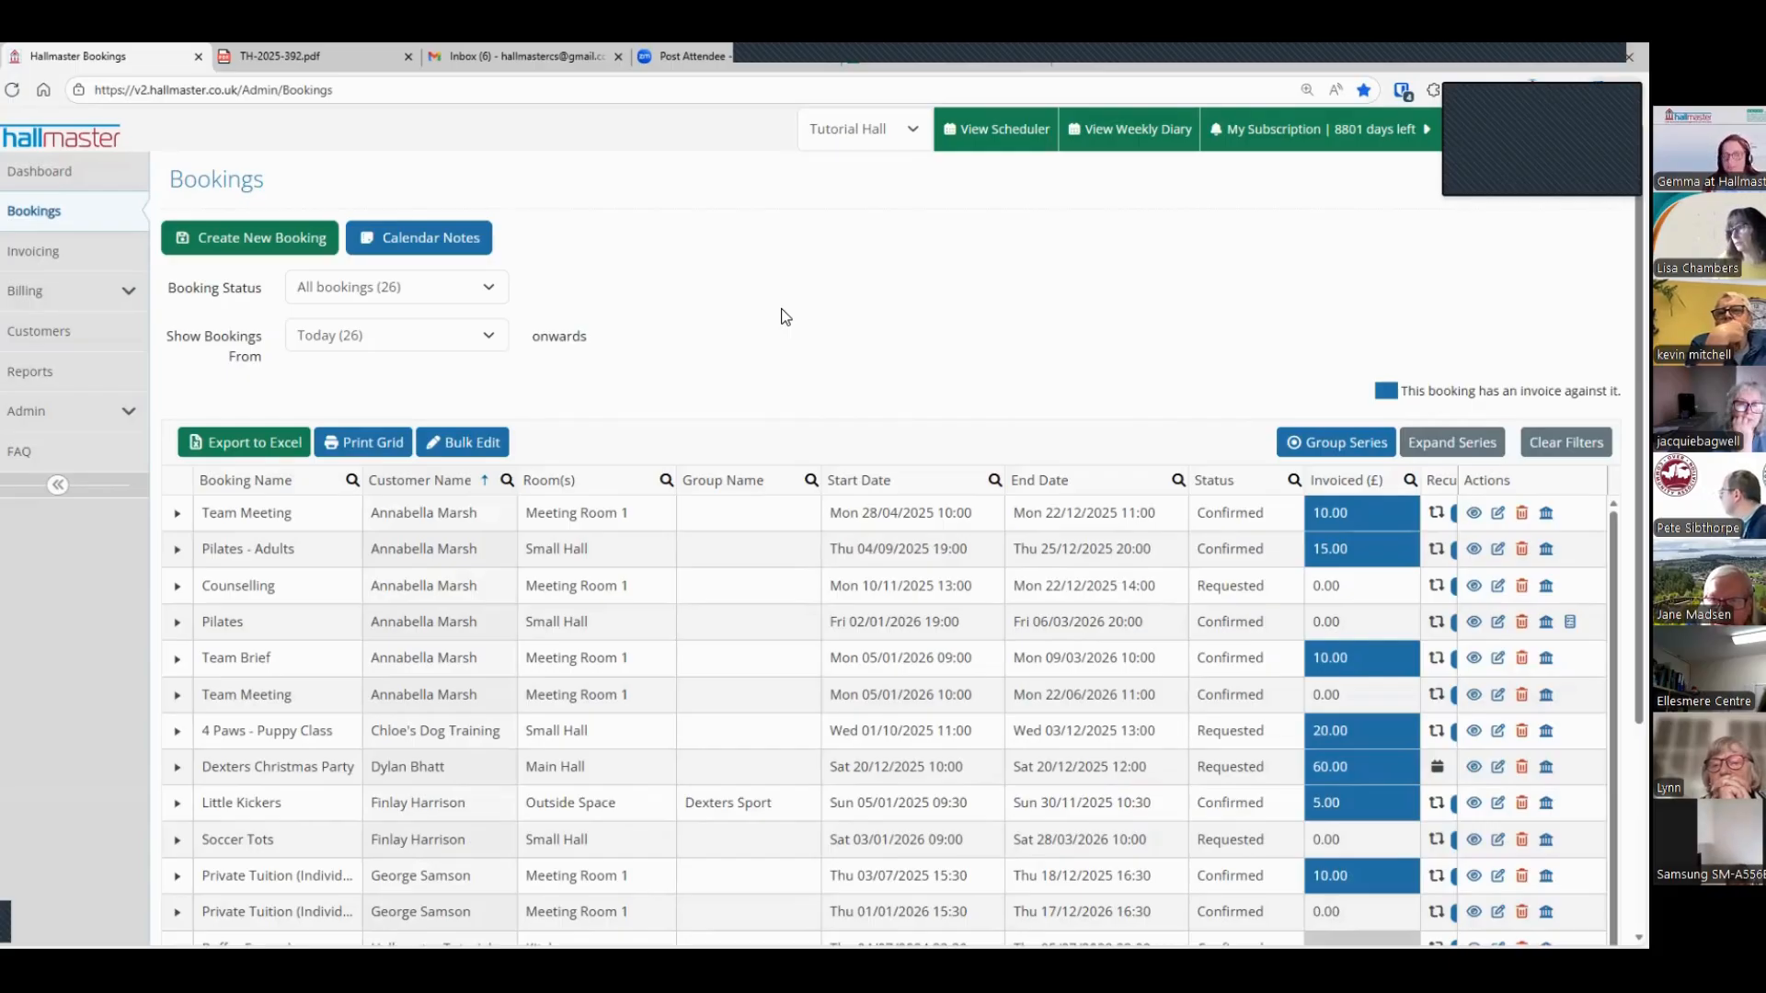
left_click(38, 171)
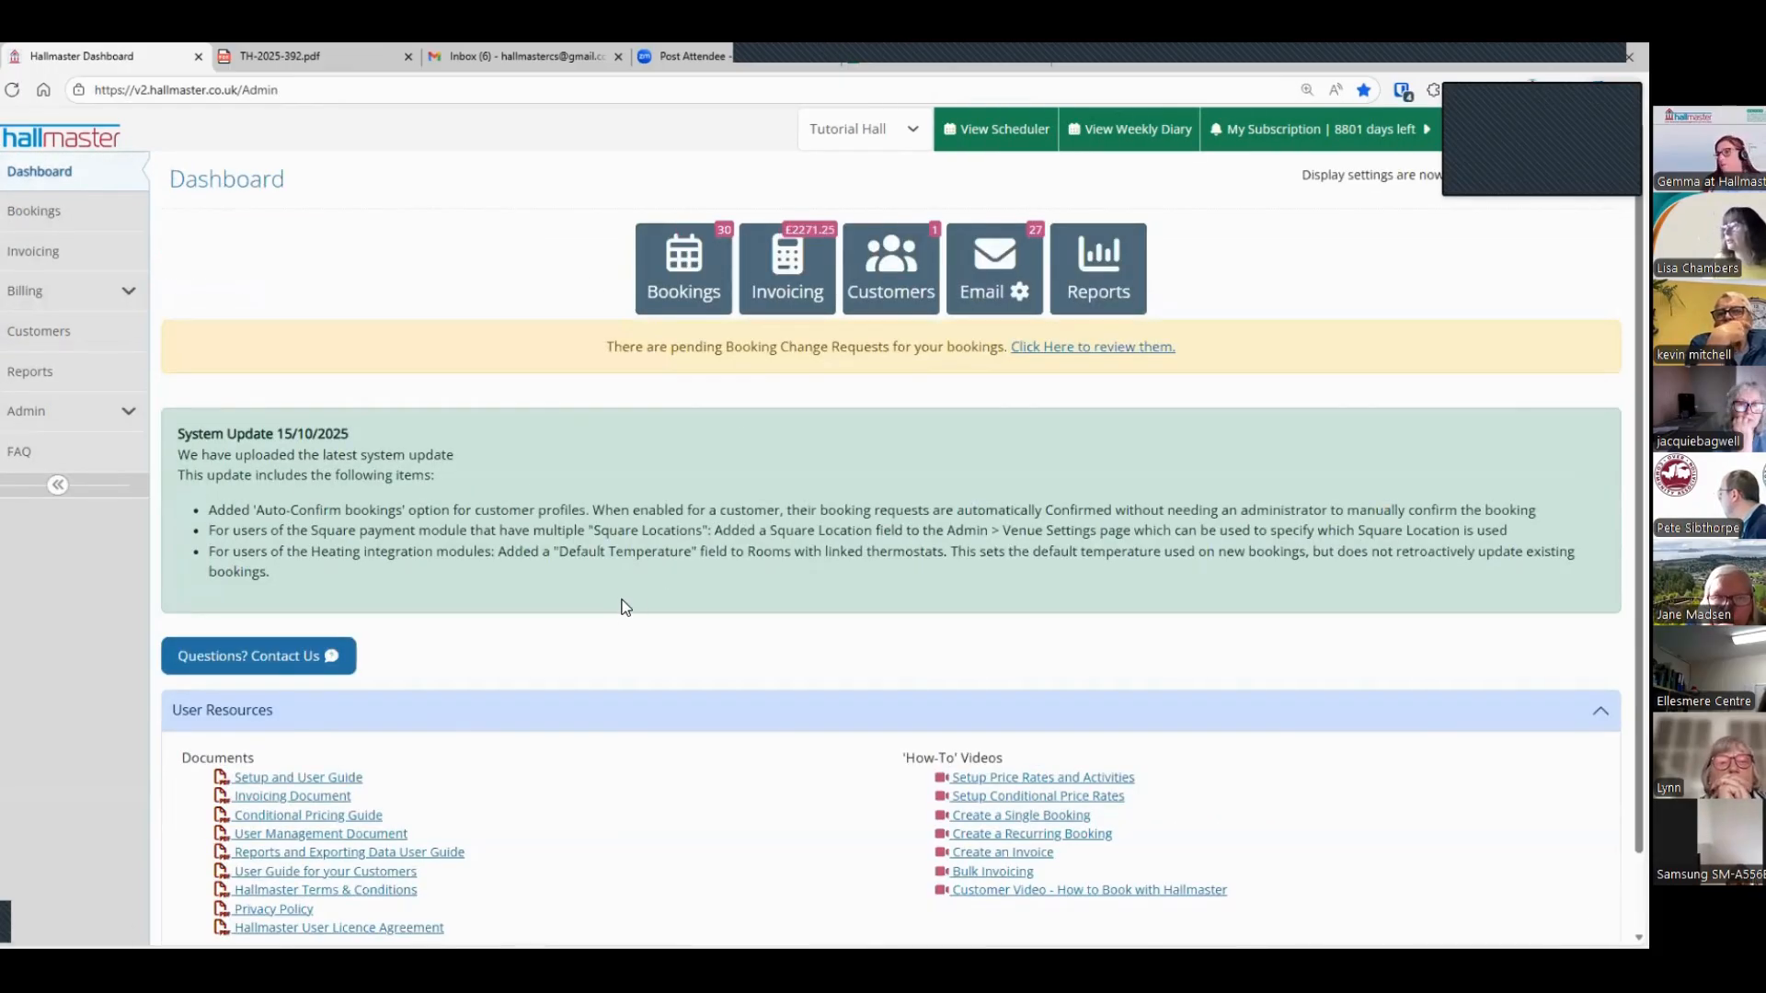